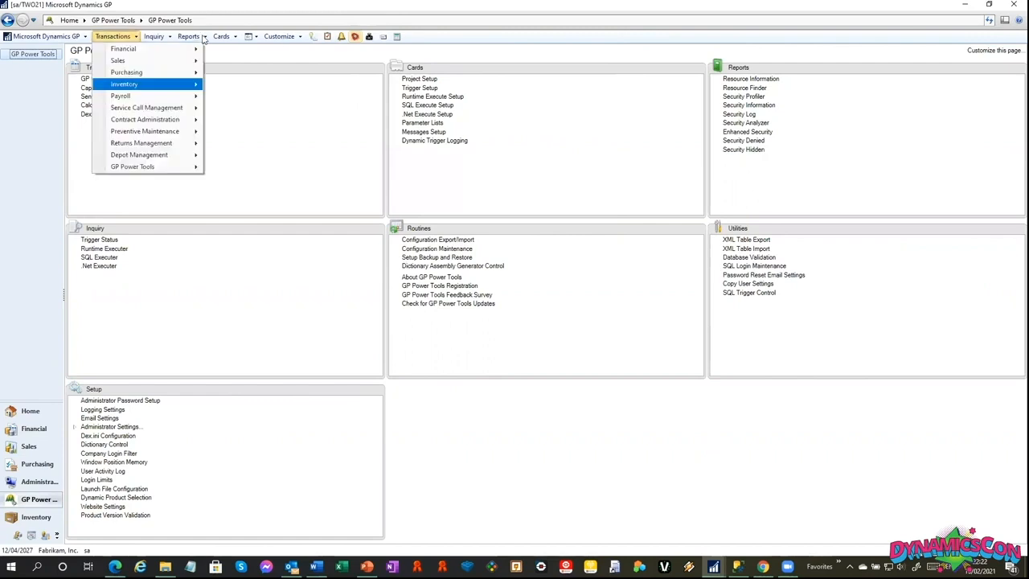
left_click(113, 36)
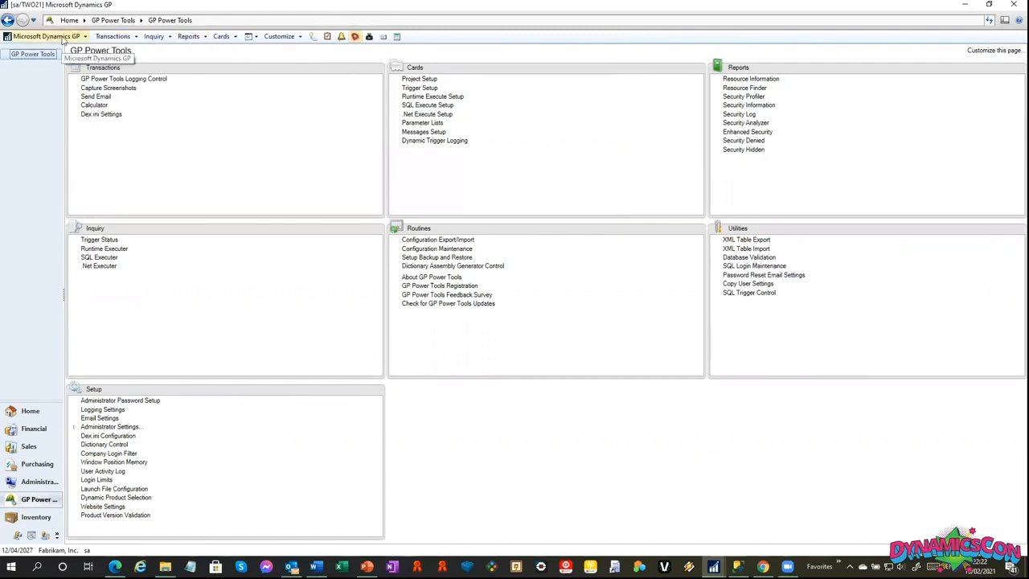
left_click(63, 37)
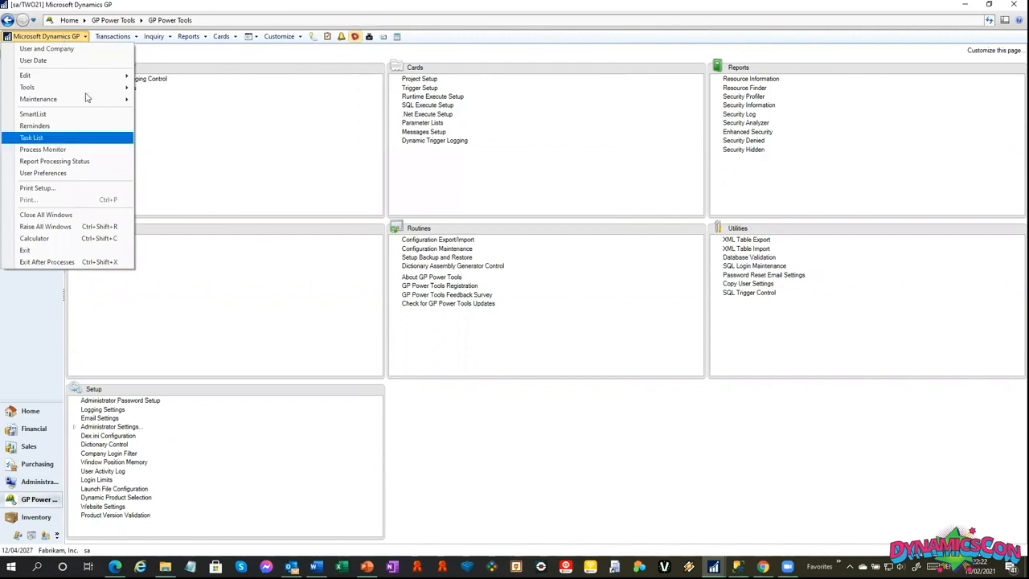
mouse_move(91, 91)
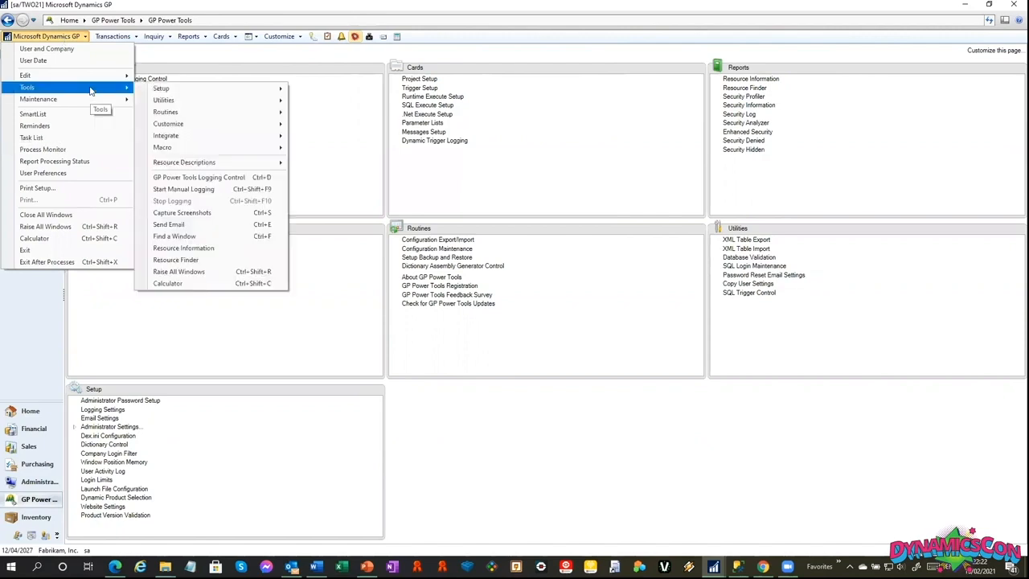
left_click(340, 120)
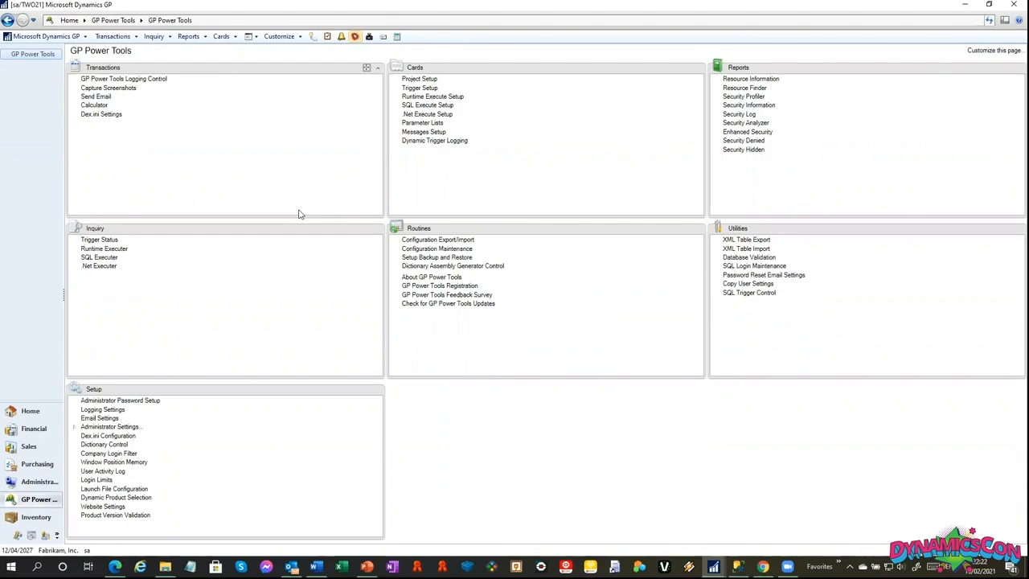
Open Customer Maintenance from the Sales cards, choosing version A of the window.
left_click(221, 37)
mouse_move(233, 64)
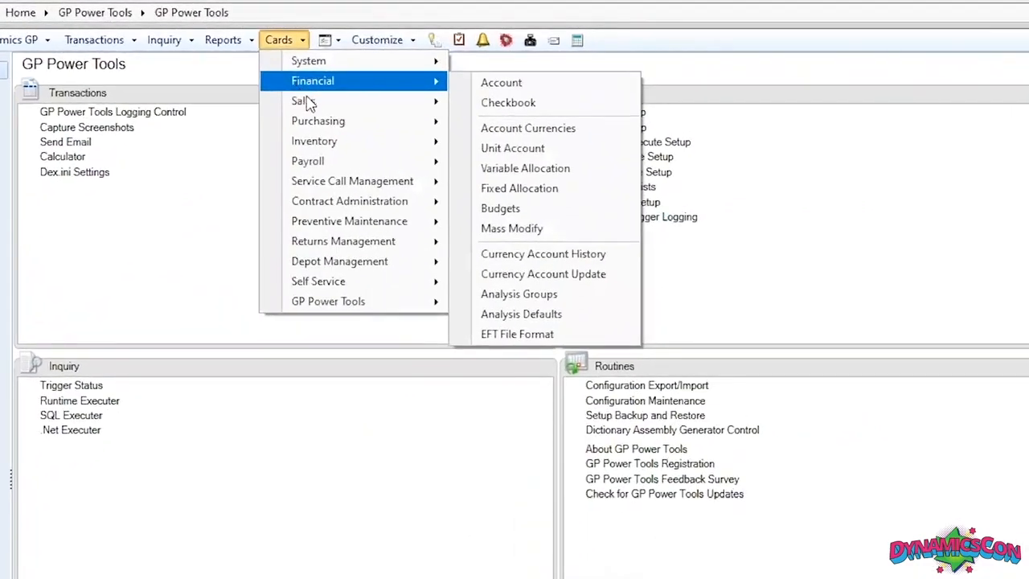
mouse_move(311, 103)
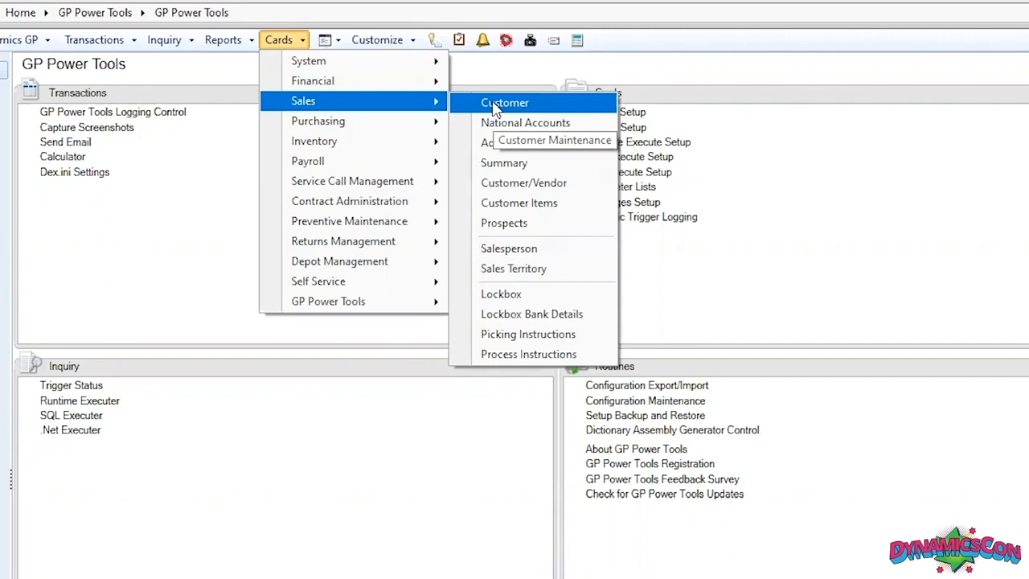
left_click(494, 106)
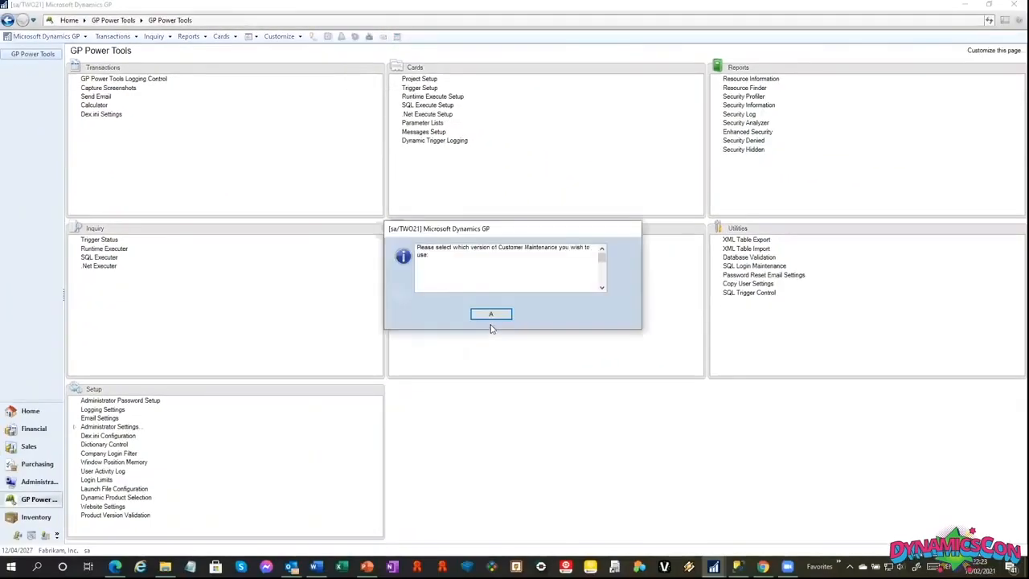
left_click(491, 317)
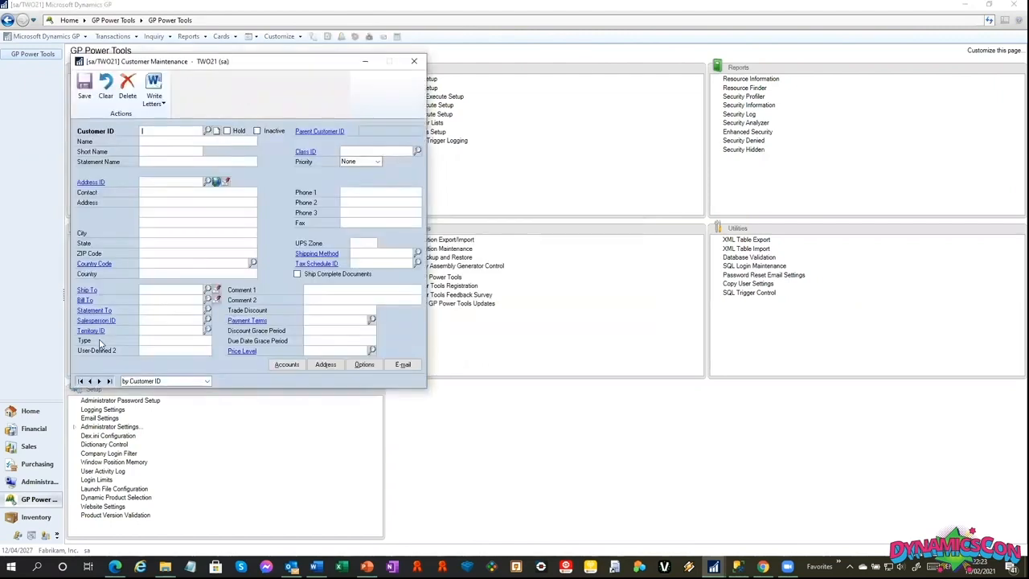
Open the customer lookup and the Customer Address Maintenance window for the first customer, and return to Customer Maintenance.
left_click(208, 130)
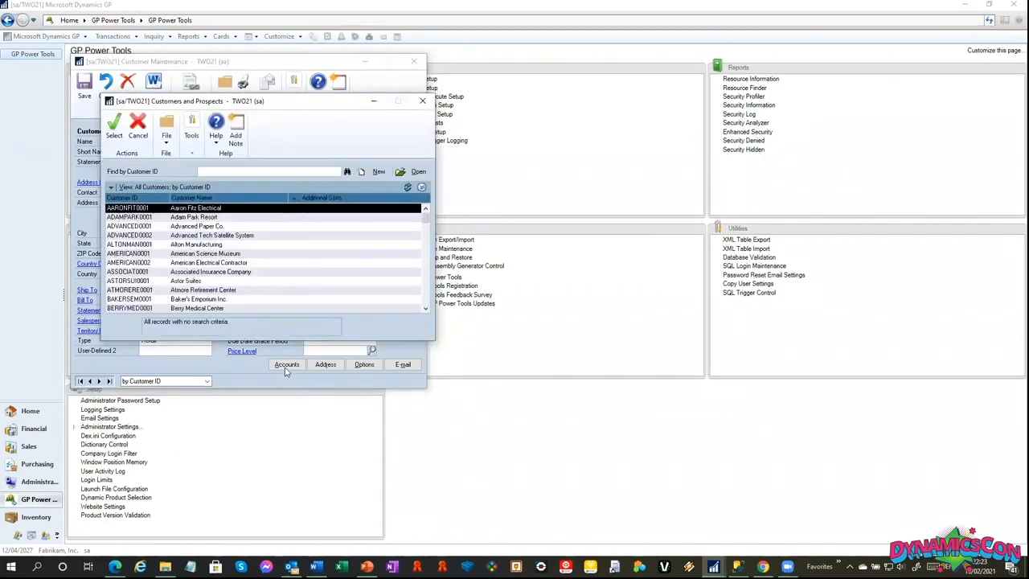
left_click(300, 364)
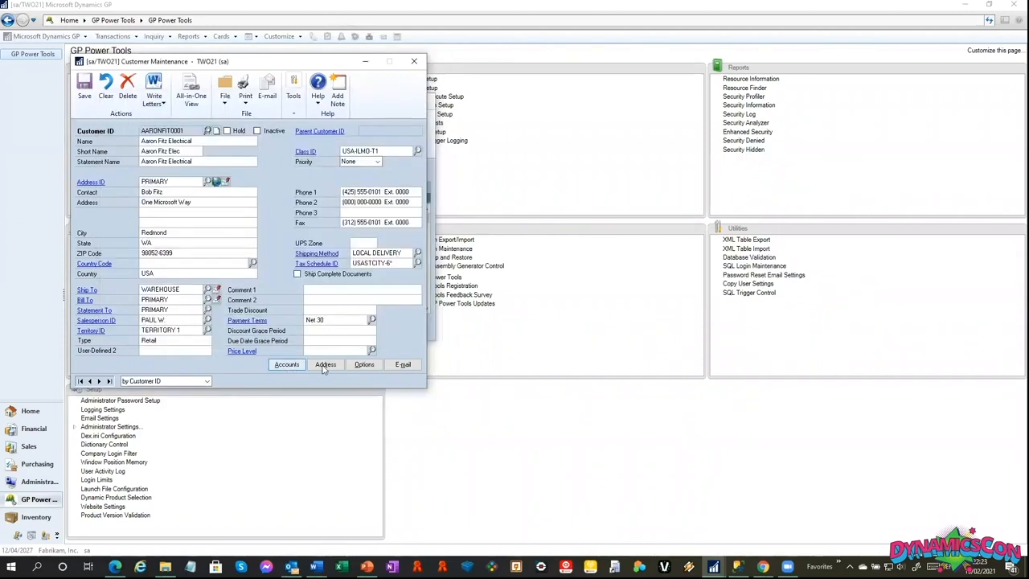
left_click(326, 364)
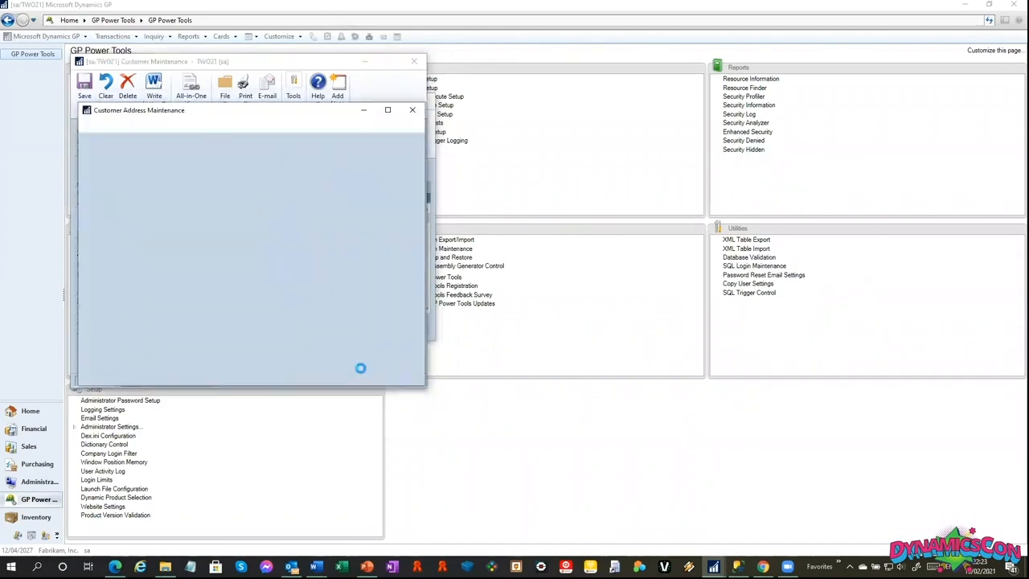
left_click(325, 61)
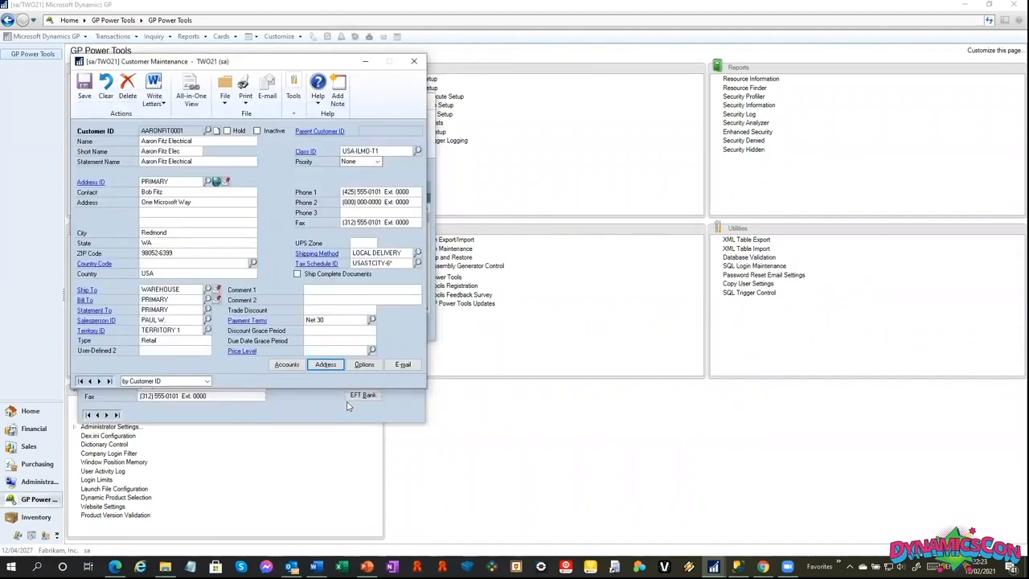
Open the customer's Options and EFT Bank Maintenance windows, and move the EFT window clear of the others.
left_click(364, 364)
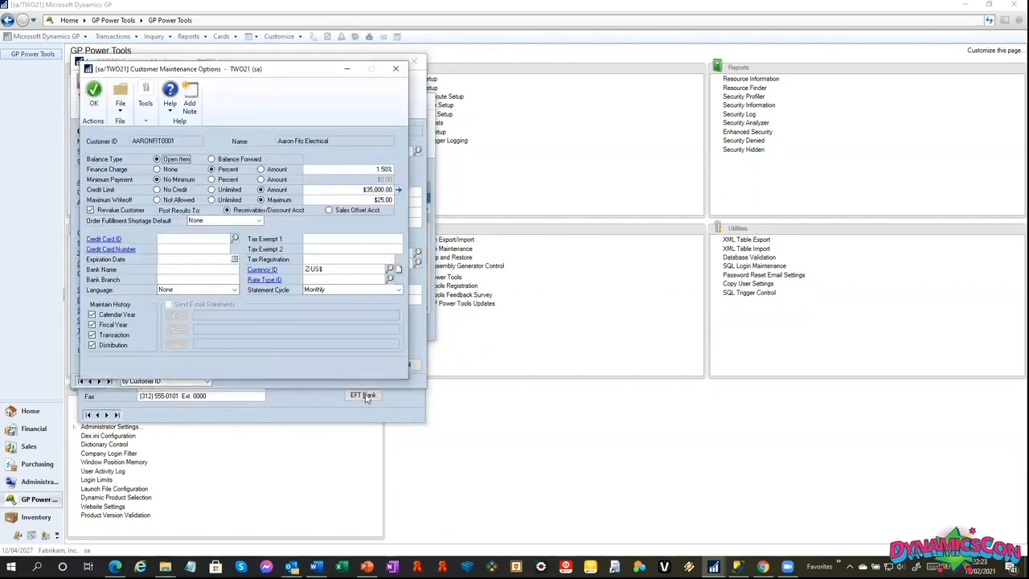
left_click(363, 395)
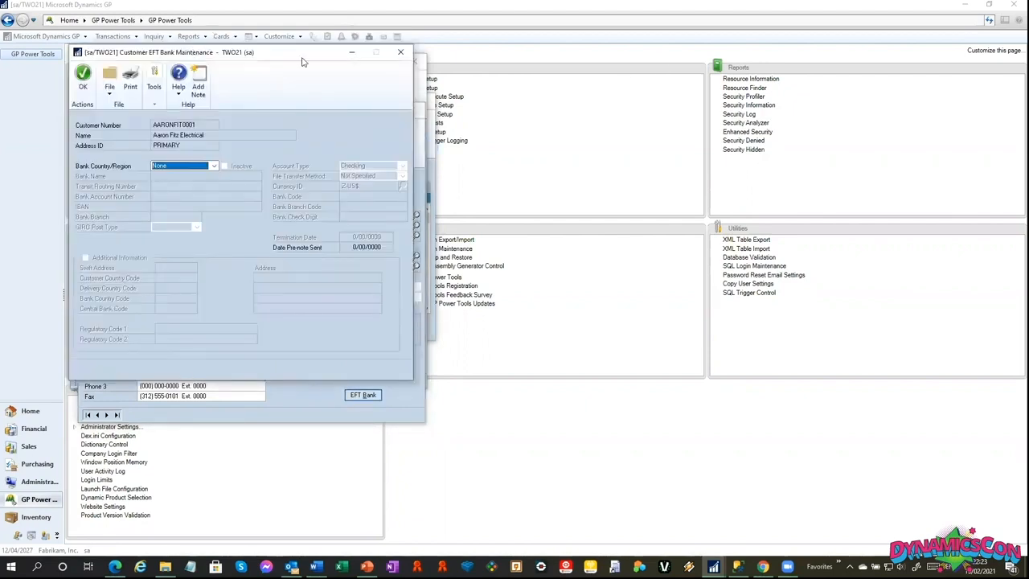
left_click_drag(303, 60, 710, 63)
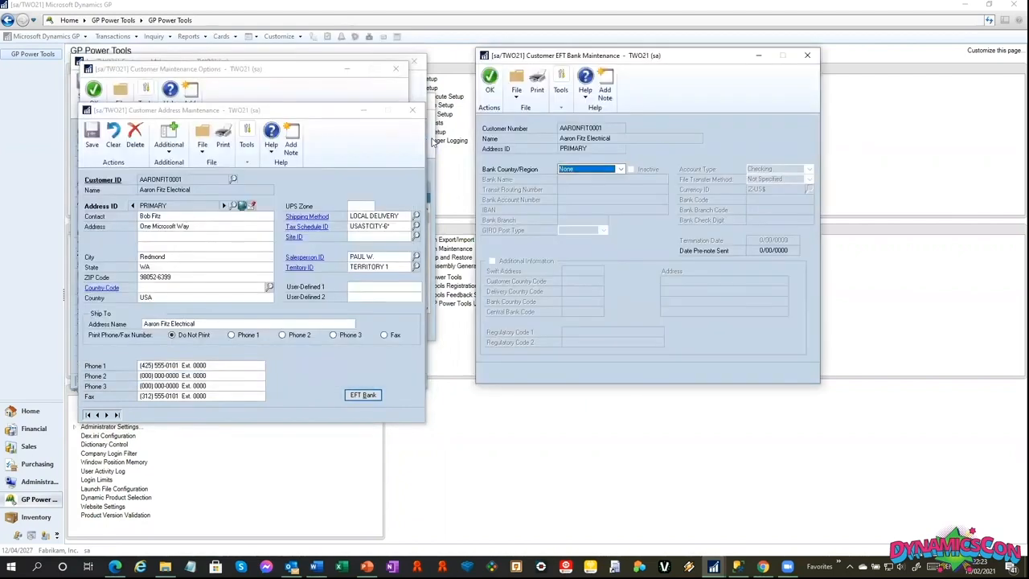
Move the Customer Maintenance Options window clear of Customer Maintenance and open the customer's E-mail Options window.
left_click(432, 142)
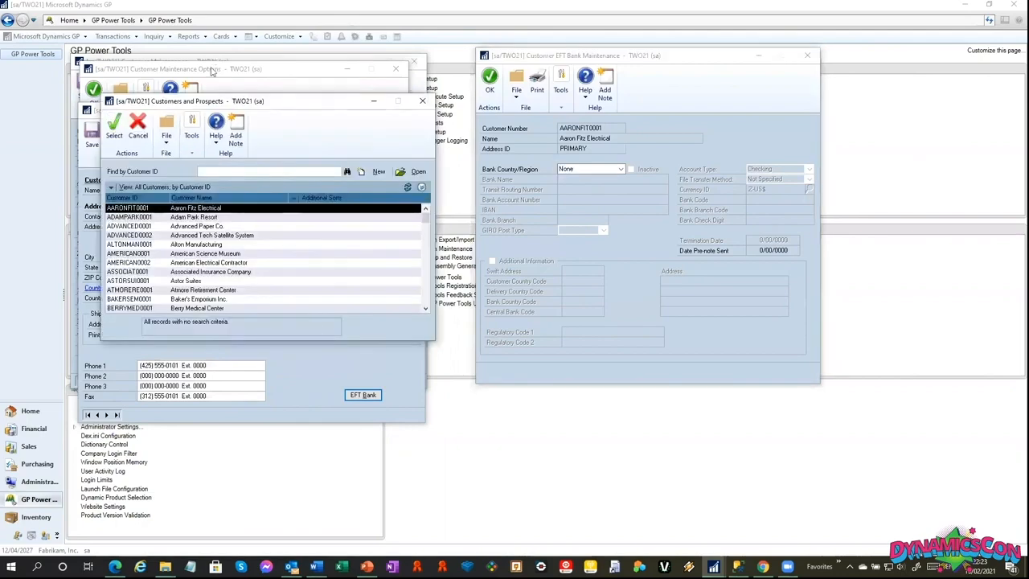
left_click(213, 71)
left_click_drag(216, 66, 473, 89)
left_click(246, 66)
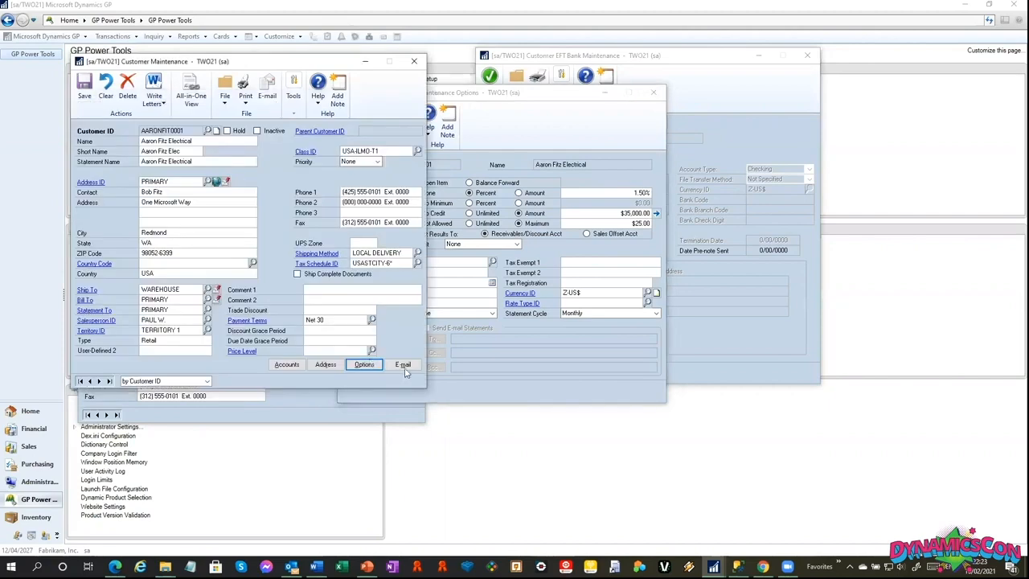
left_click(404, 369)
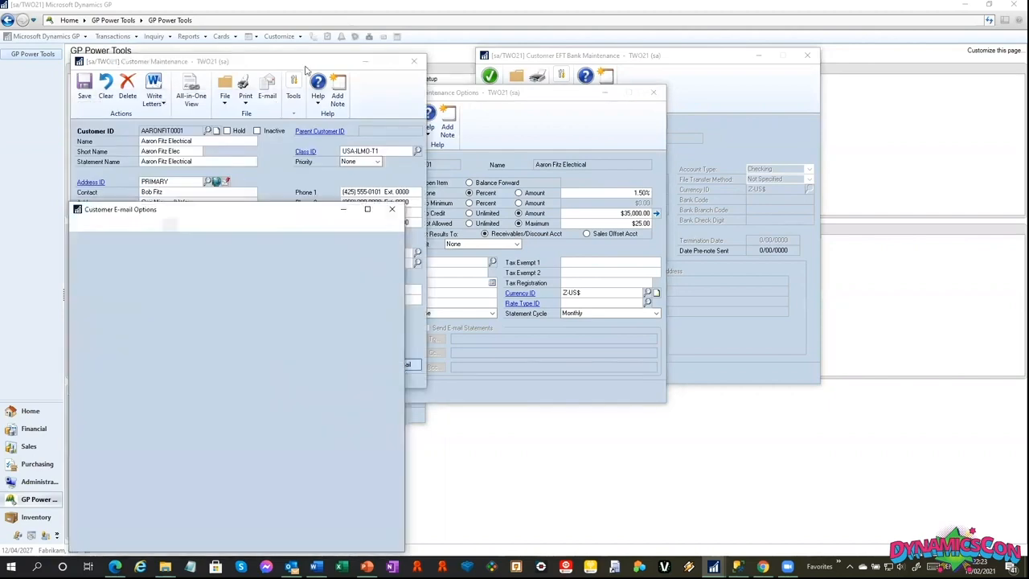
Close the EFT Bank Maintenance window and open the Address ID lookup from Customer Address Maintenance.
left_click(322, 369)
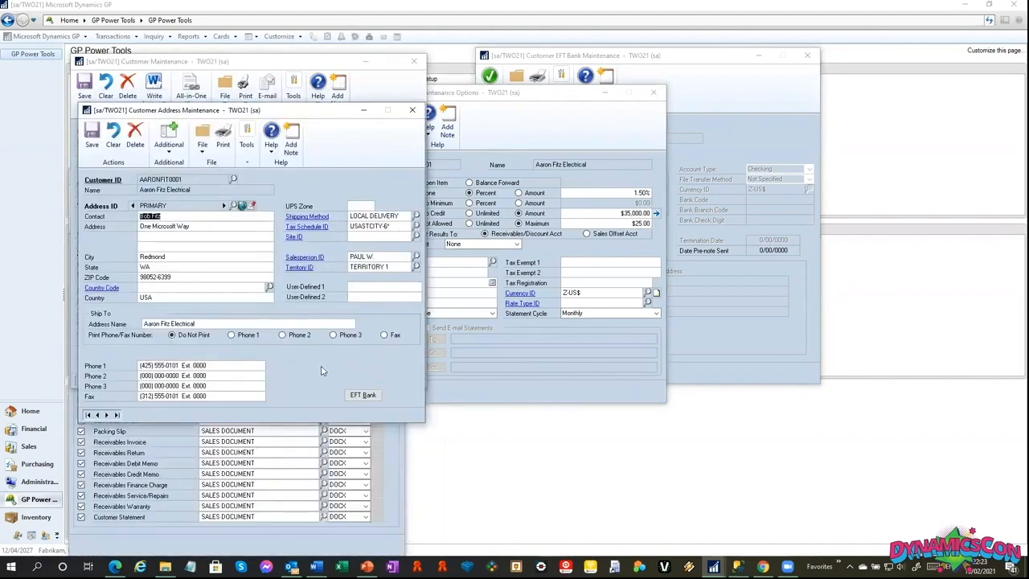
left_click(238, 206)
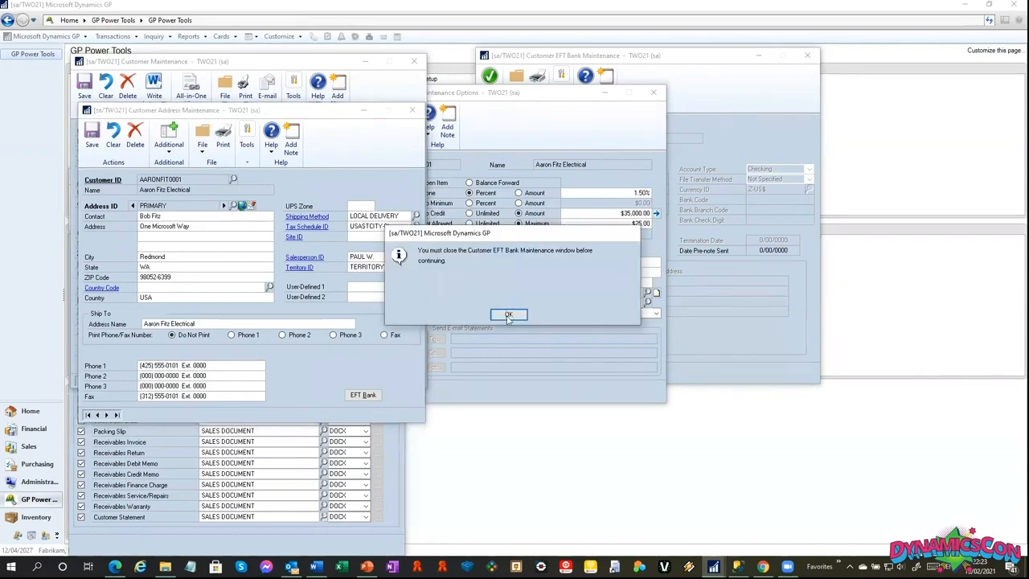
left_click(508, 314)
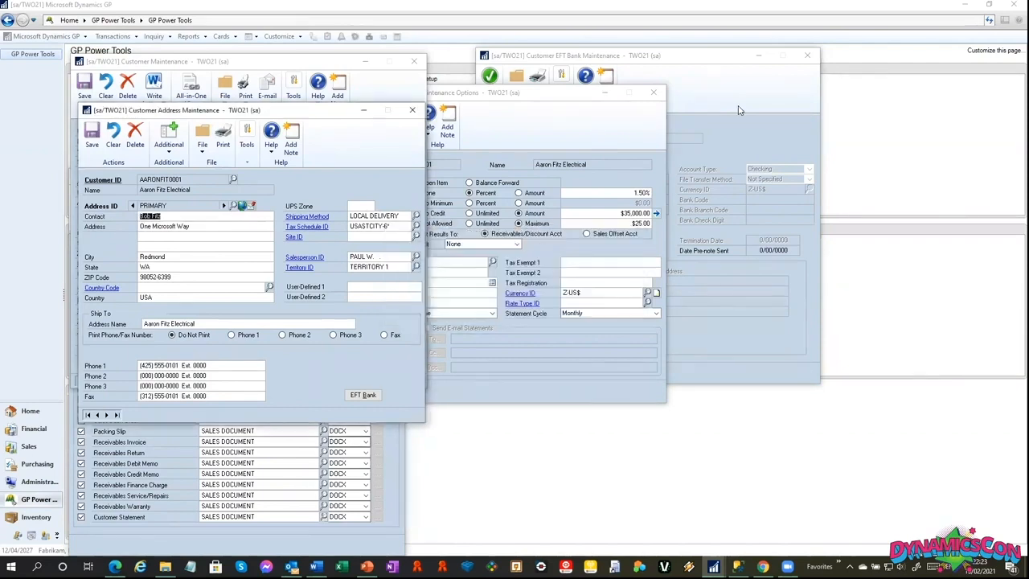
left_click(234, 206)
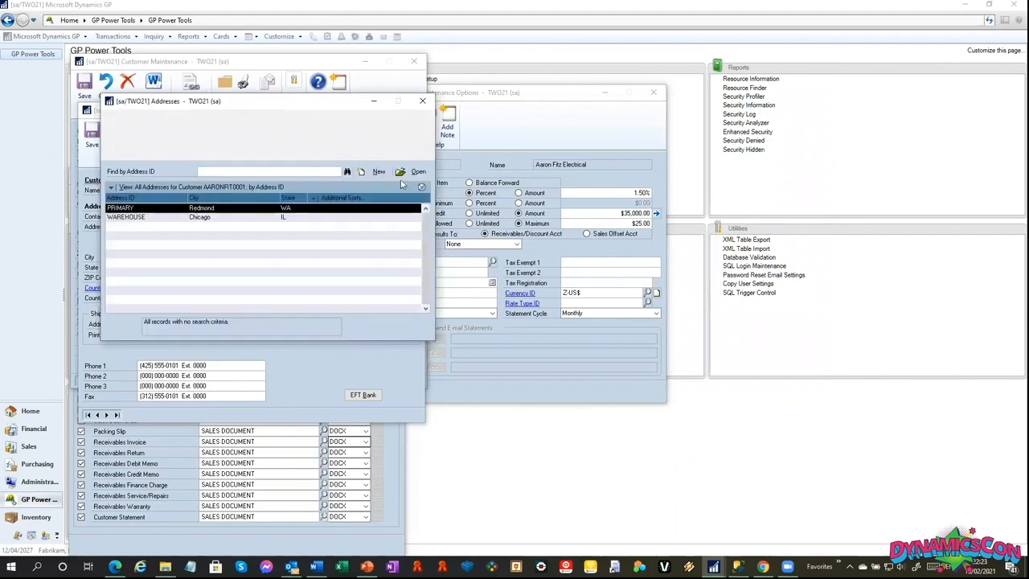
Capture screenshots of all listed open windows with GP Power Tools and generate the System Summary email with them attached.
left_click(573, 149)
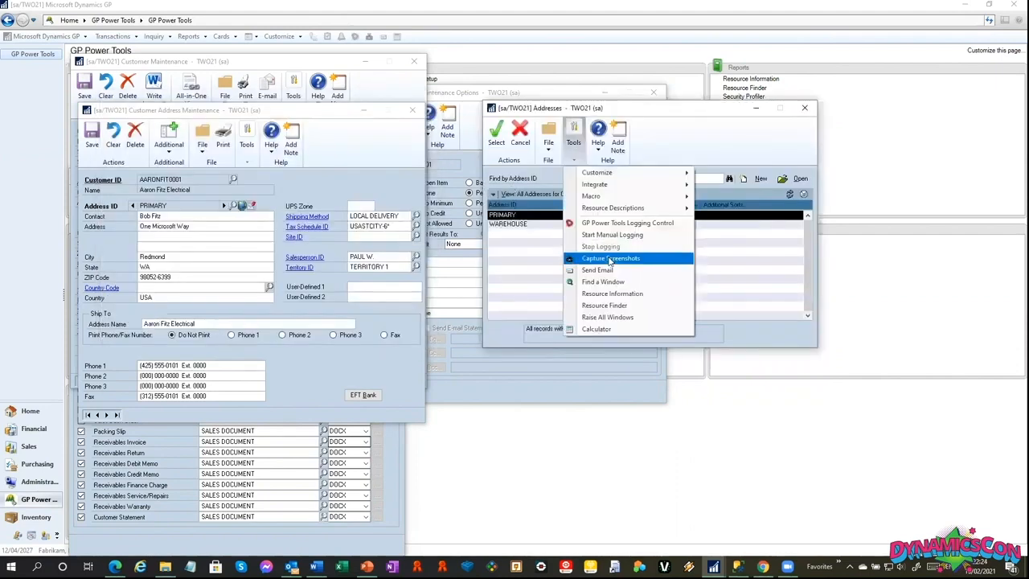
left_click(610, 258)
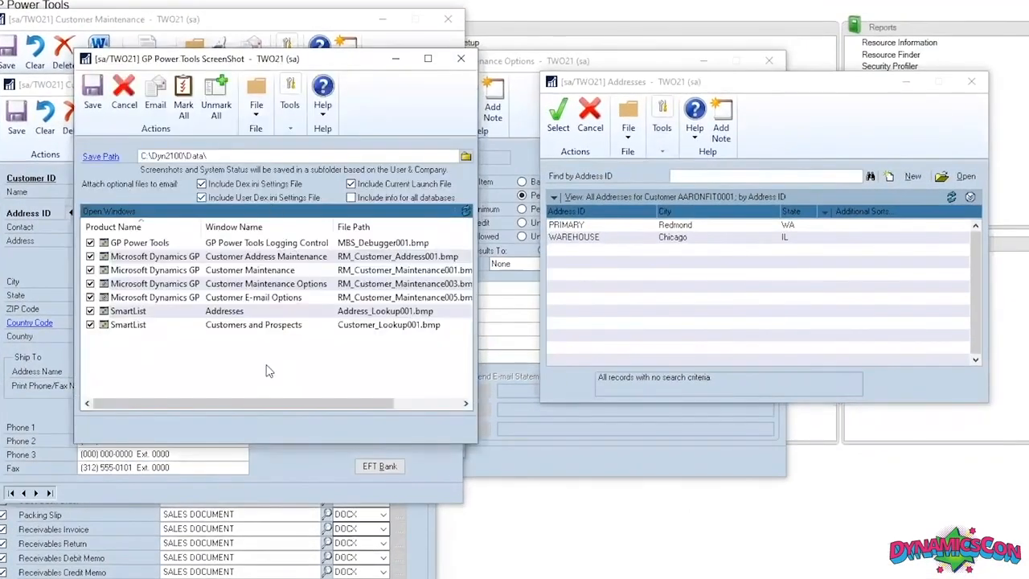
left_click(156, 98)
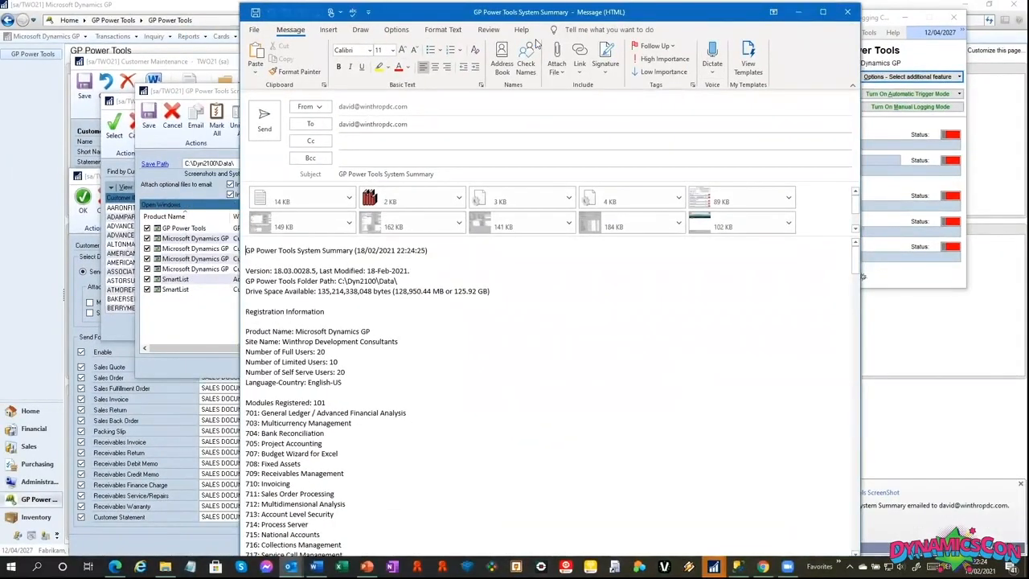
Shrink the System Summary message window and open its attached System Summary.txt file.
left_click_drag(704, 3, 704, 29)
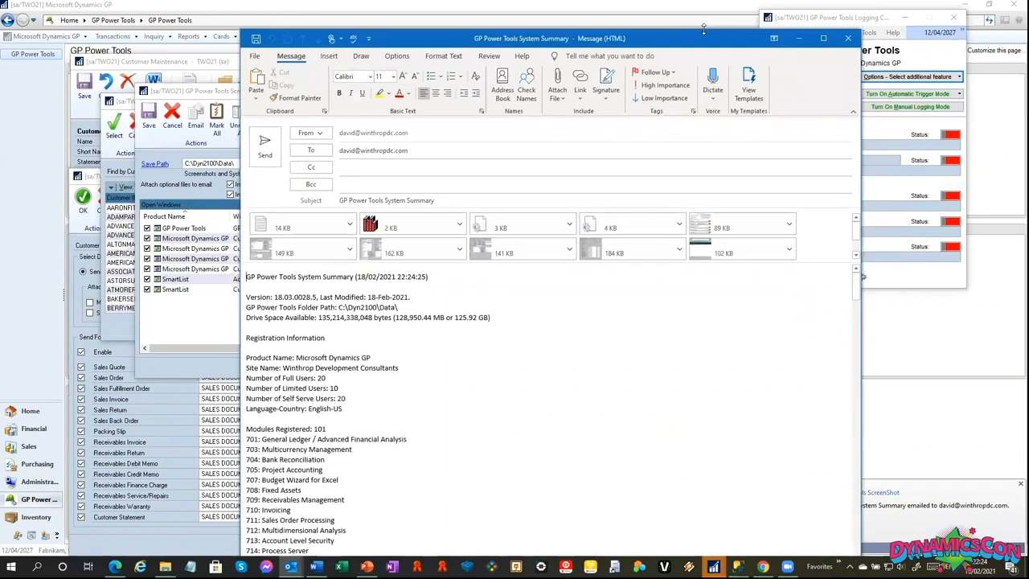
left_click_drag(703, 129, 702, 45)
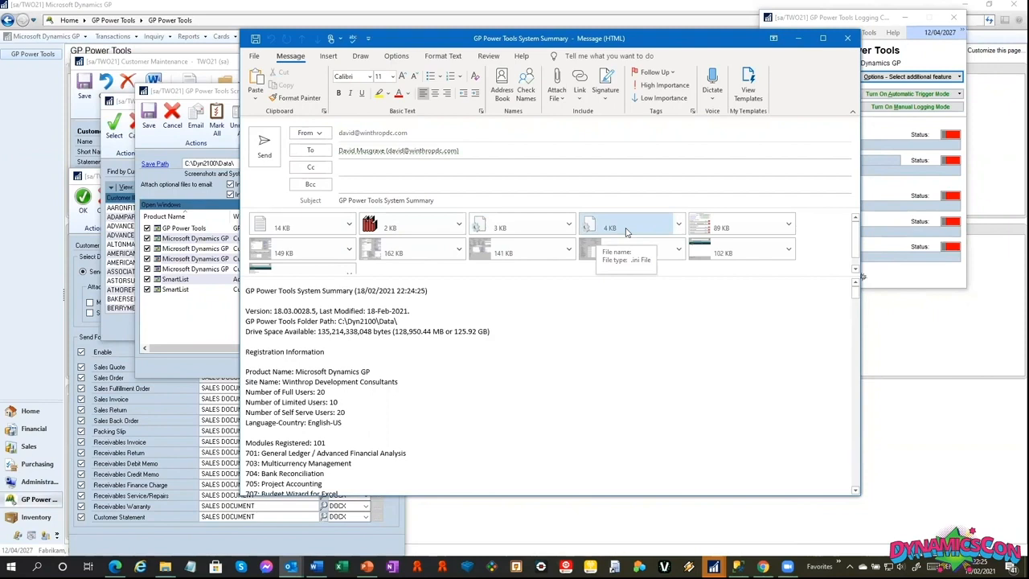
left_click(280, 228)
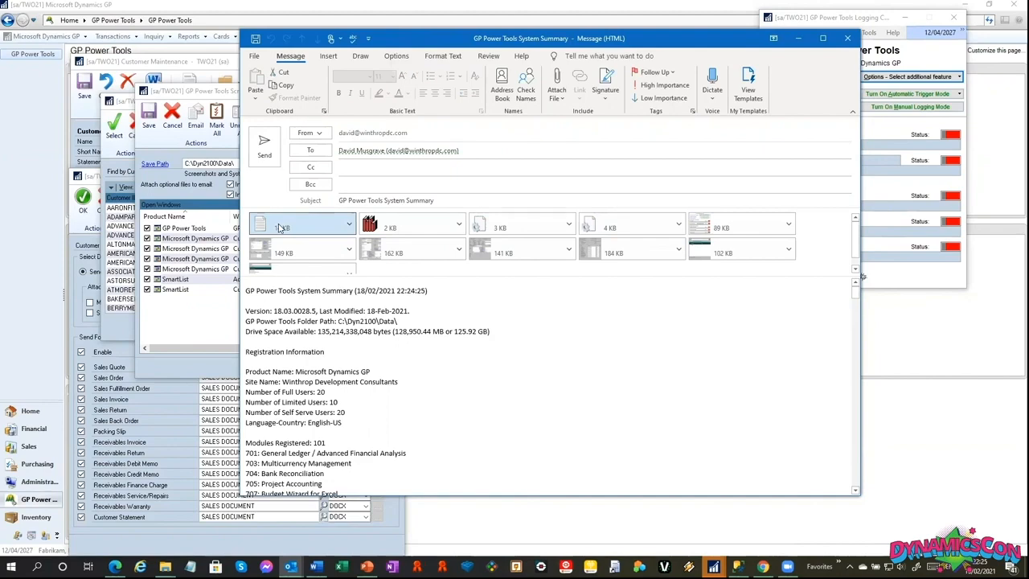
double_click(281, 228)
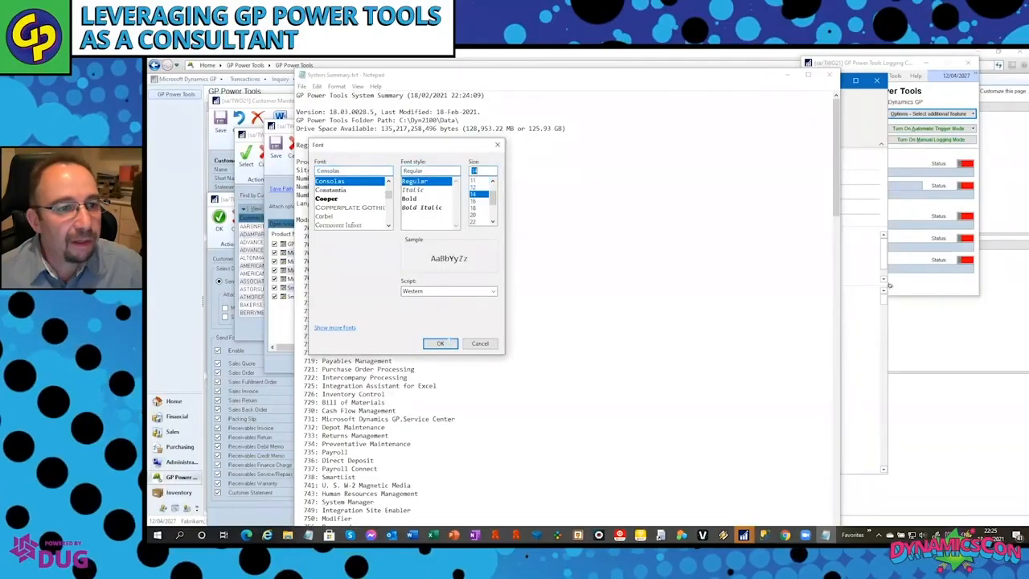
left_click(440, 344)
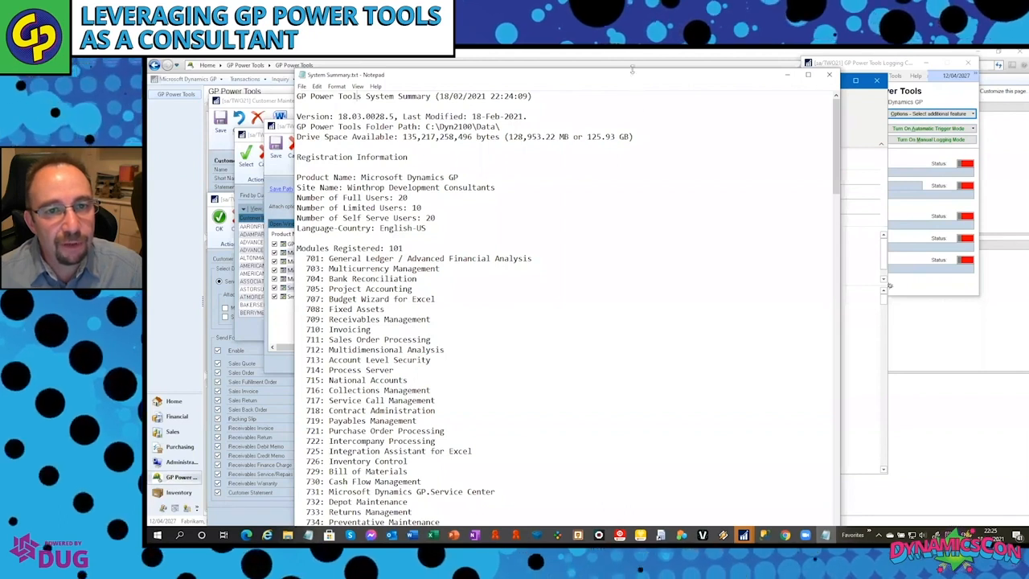
Reposition the System Summary.txt window and examine its registration, registered modules, login and environment information.
left_click_drag(660, 74, 653, 103)
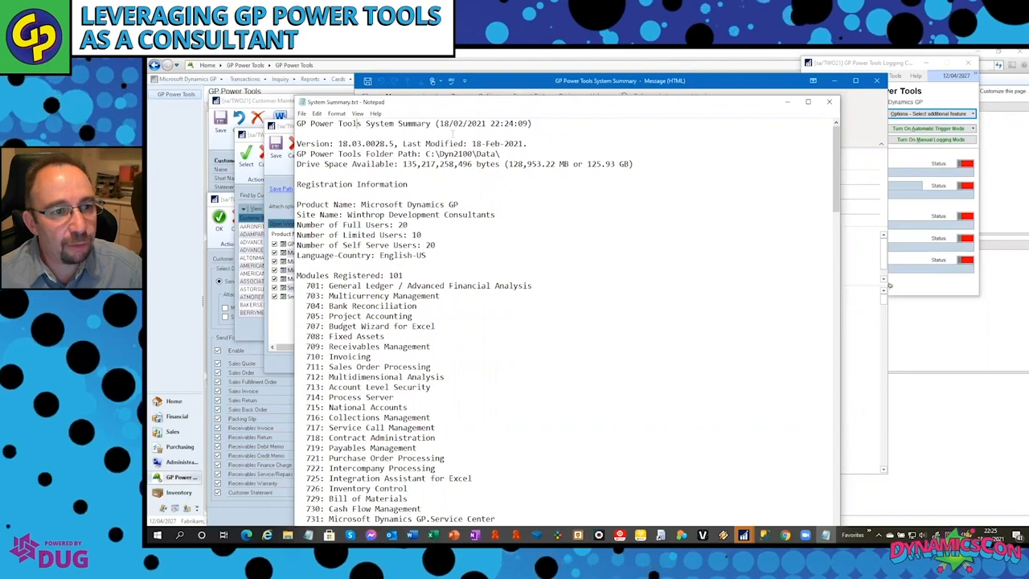
left_click_drag(654, 105, 697, 59)
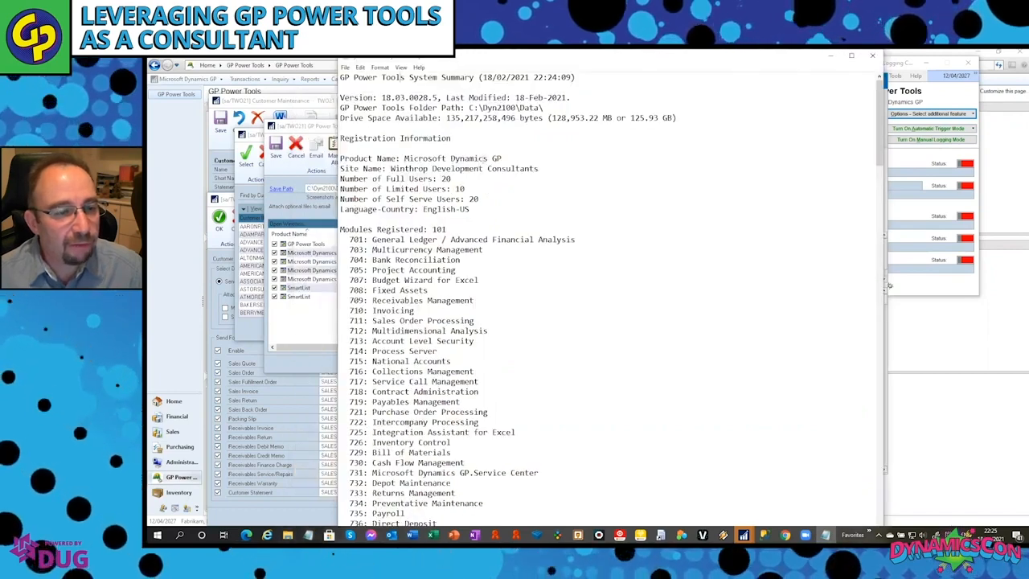
scroll(482, 184, "down", 3)
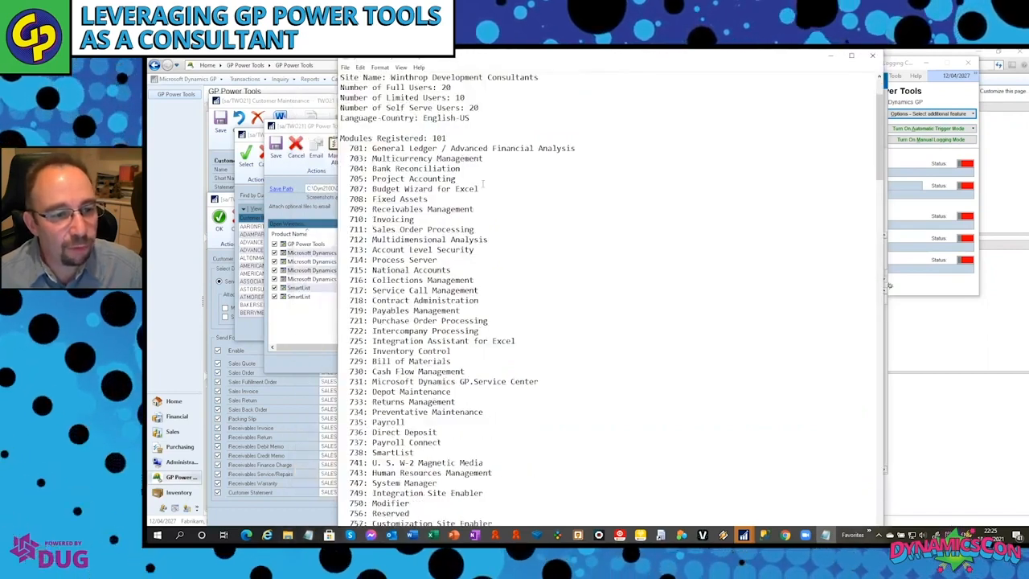
scroll(483, 184, "down", 11)
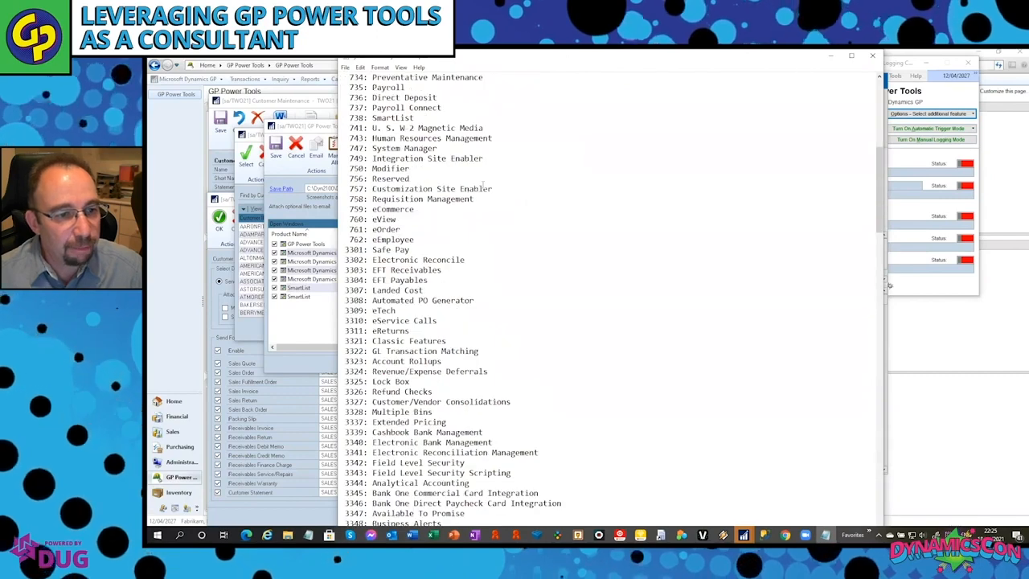
scroll(482, 184, "down", 8)
scroll(483, 185, "down", 20)
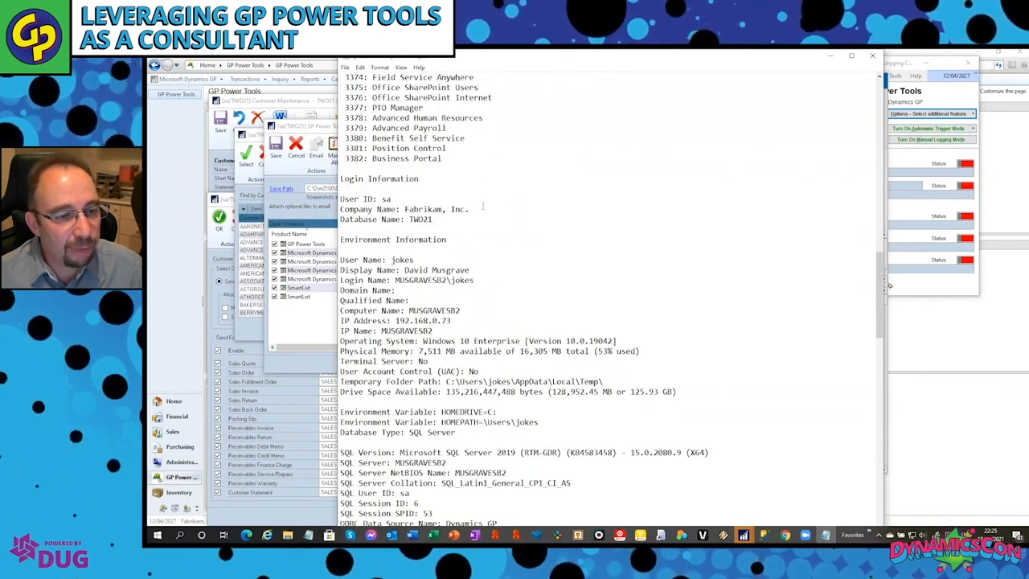
scroll(485, 231, "down", 2)
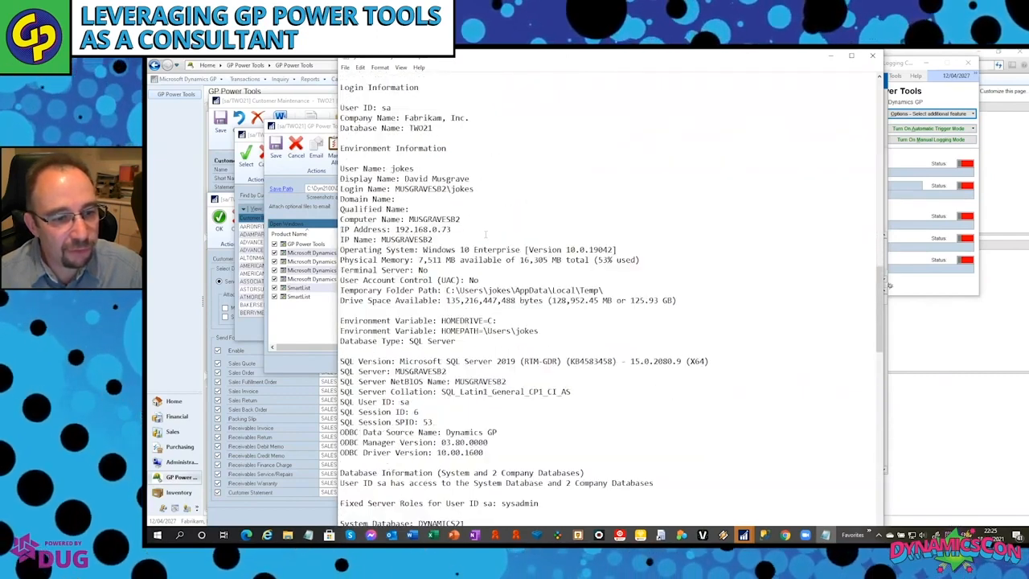
scroll(485, 234, "down", 3)
scroll(481, 258, "down", 1)
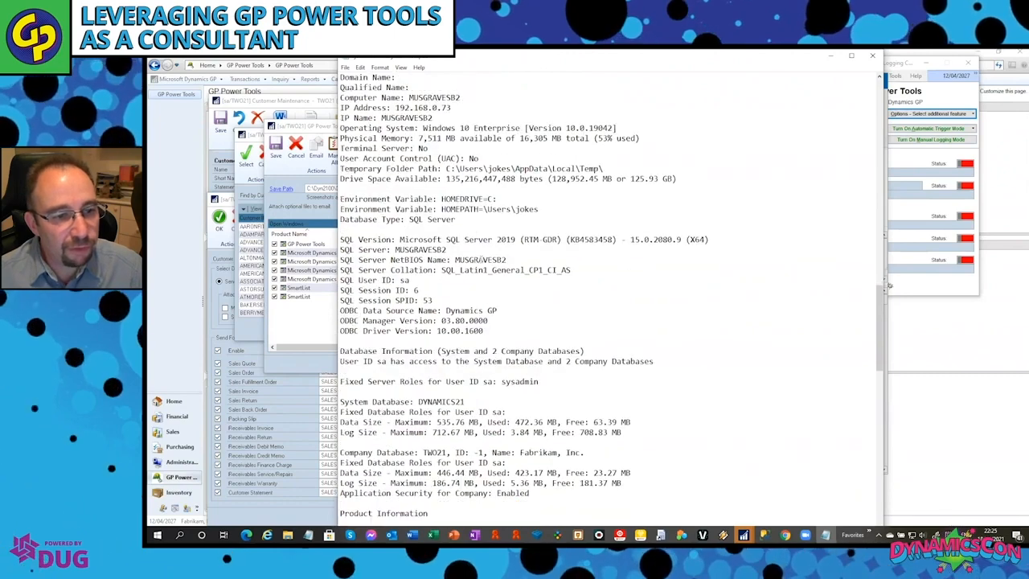
Examine the SQL Server, database and product information sections of System Summary.txt.
scroll(481, 259, "down", 1)
scroll(475, 269, "down", 2)
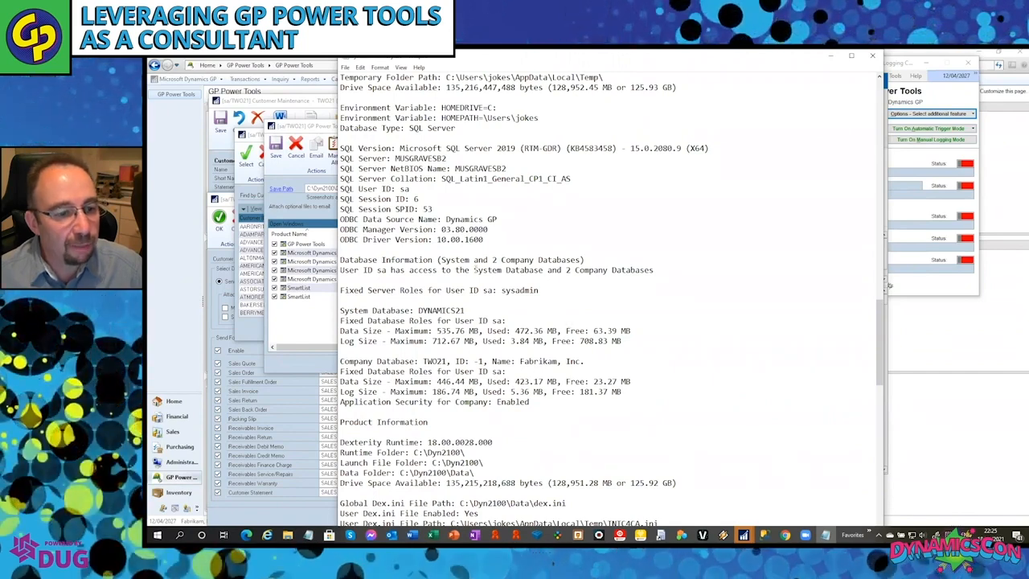
scroll(474, 270, "down", 1)
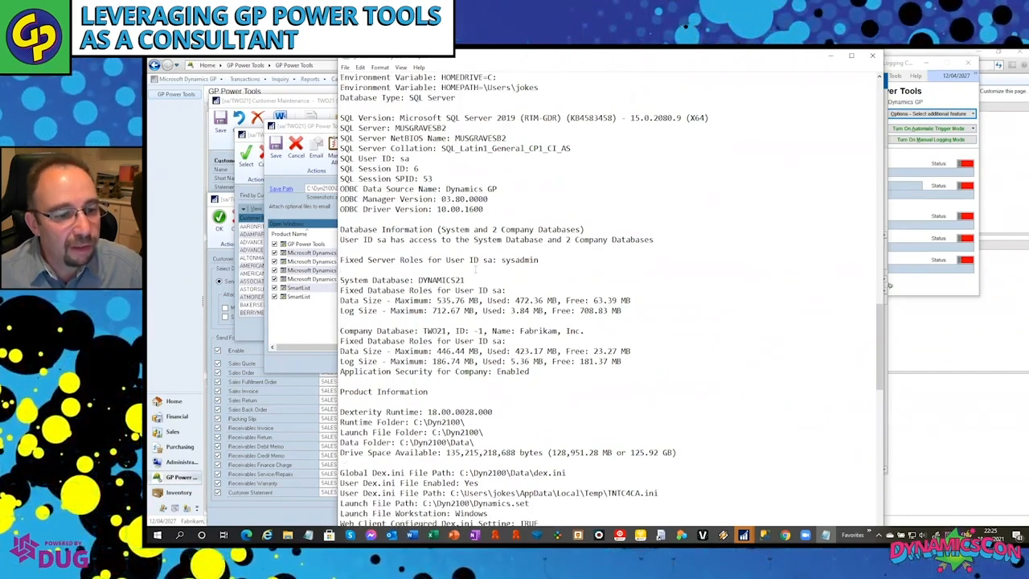
scroll(474, 274, "down", 1)
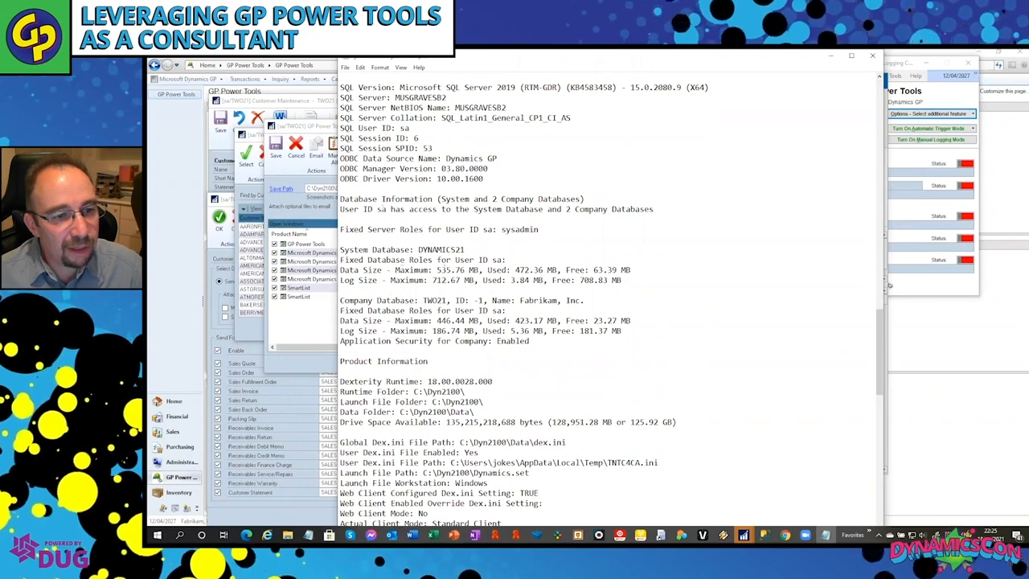
scroll(610, 301, "down", 1)
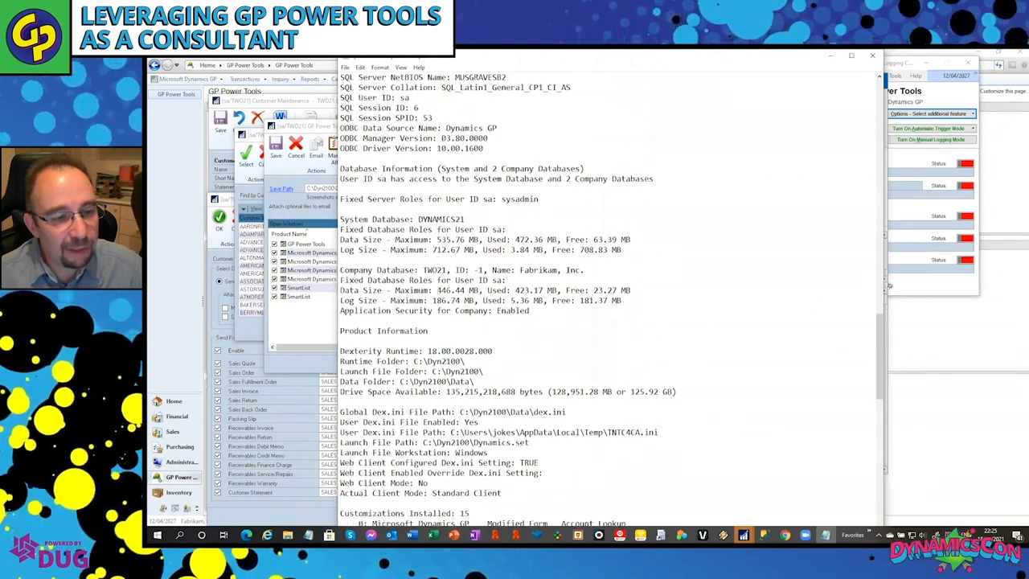
scroll(451, 291, "down", 3)
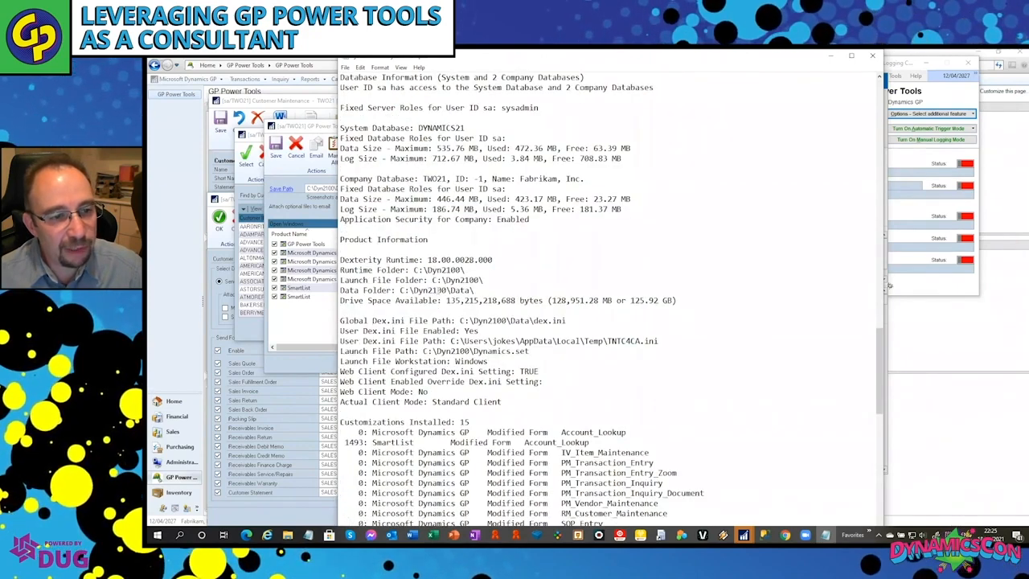
scroll(611, 300, "down", 1)
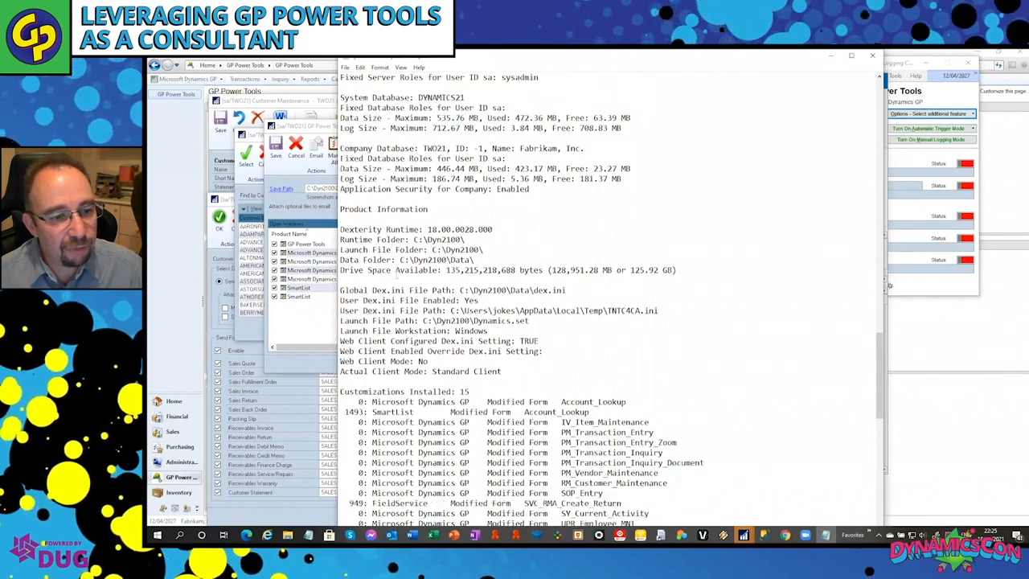
scroll(611, 297, "down", 4)
scroll(612, 298, "down", 1)
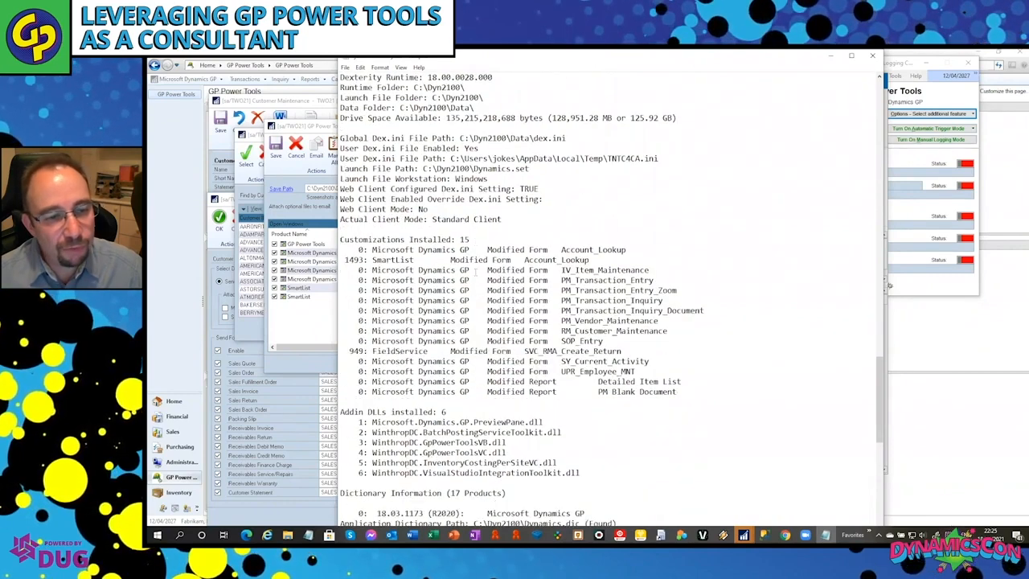
Examine the installed customizations, add-in DLLs and per-product dictionary information in System Summary.txt.
scroll(477, 274, "down", 2)
scroll(478, 279, "down", 1)
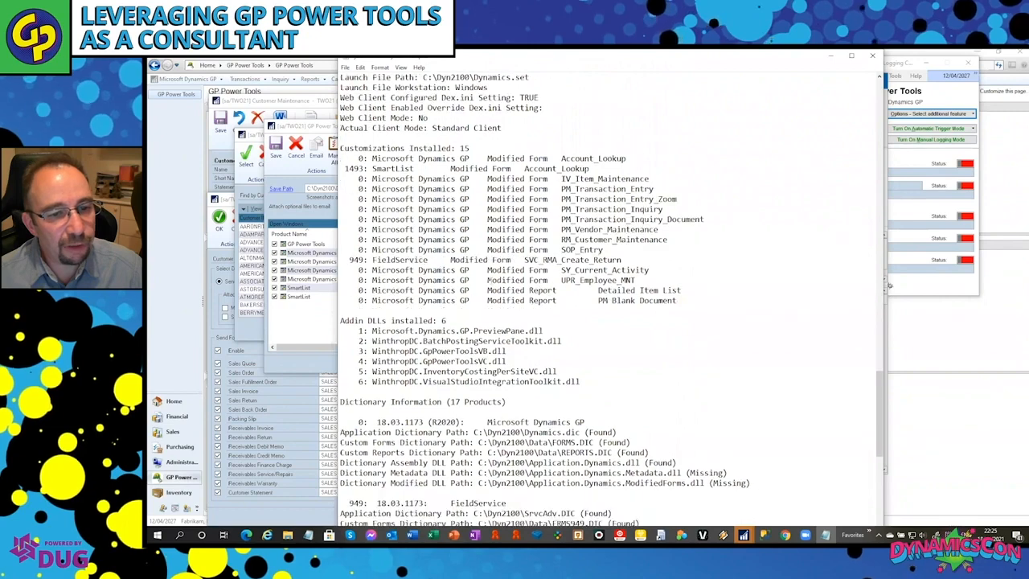
scroll(490, 283, "down", 3)
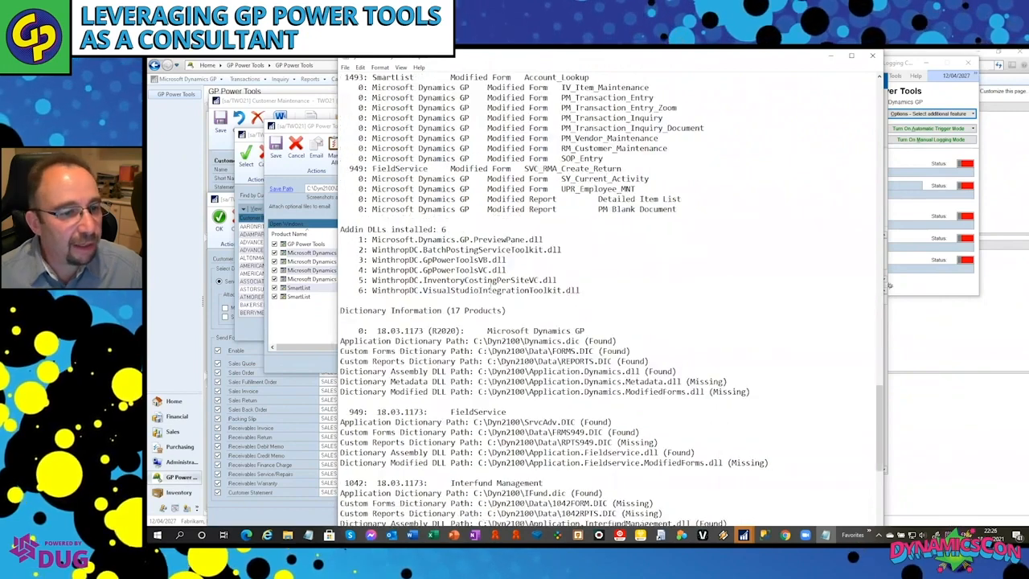
scroll(491, 283, "down", 1)
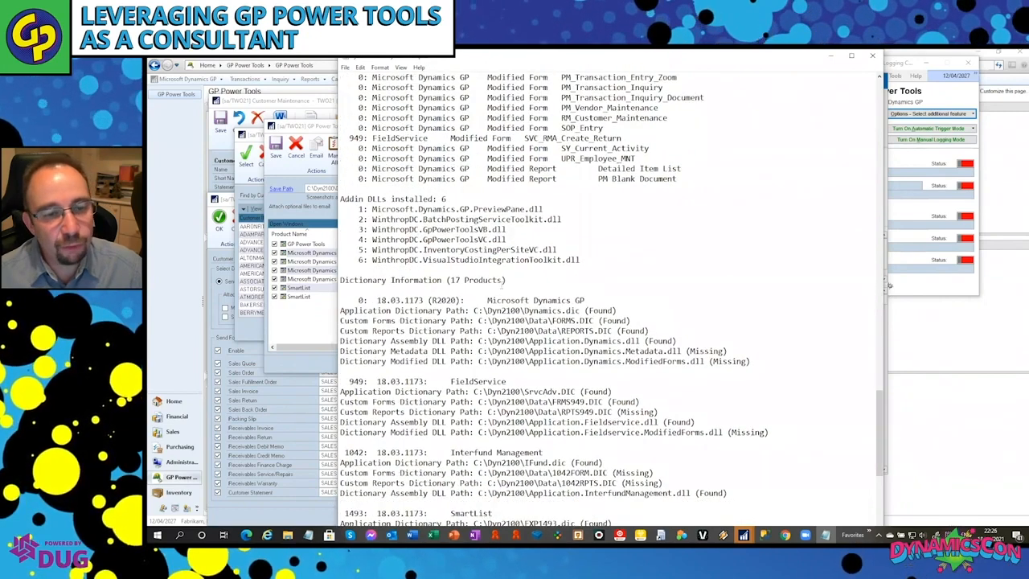
scroll(551, 278, "down", 4)
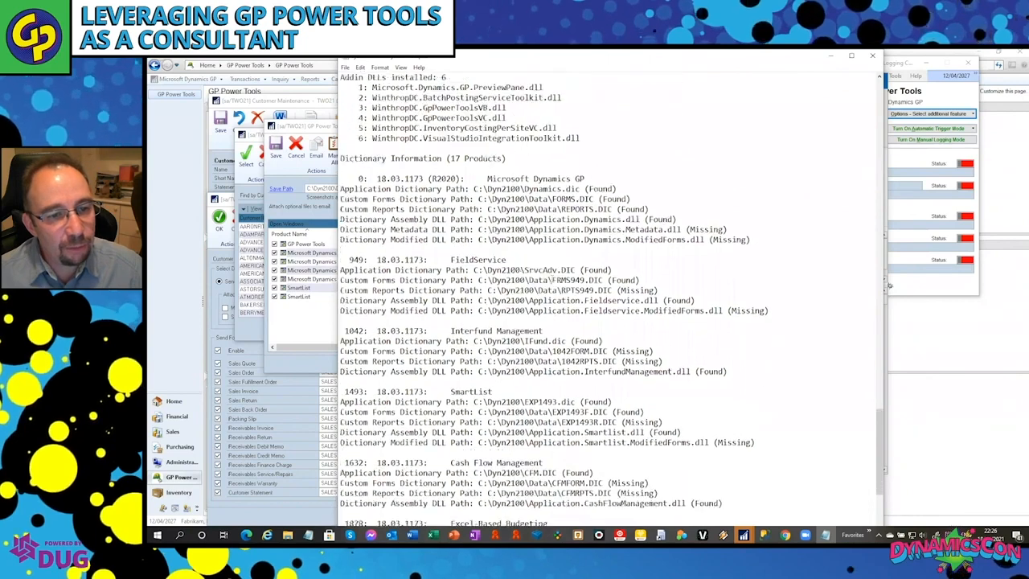
scroll(551, 278, "down", 3)
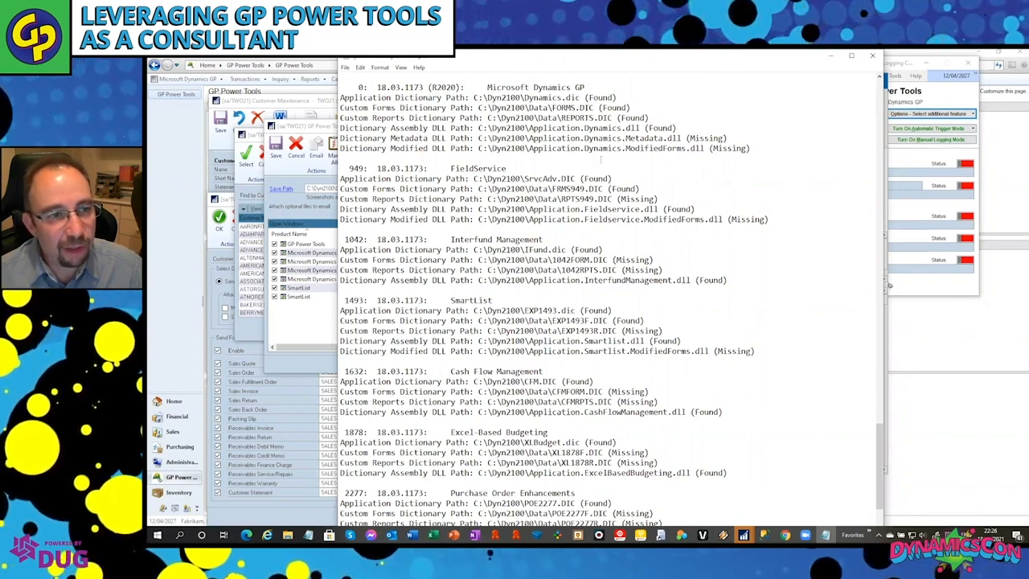
scroll(825, 339, "down", 8)
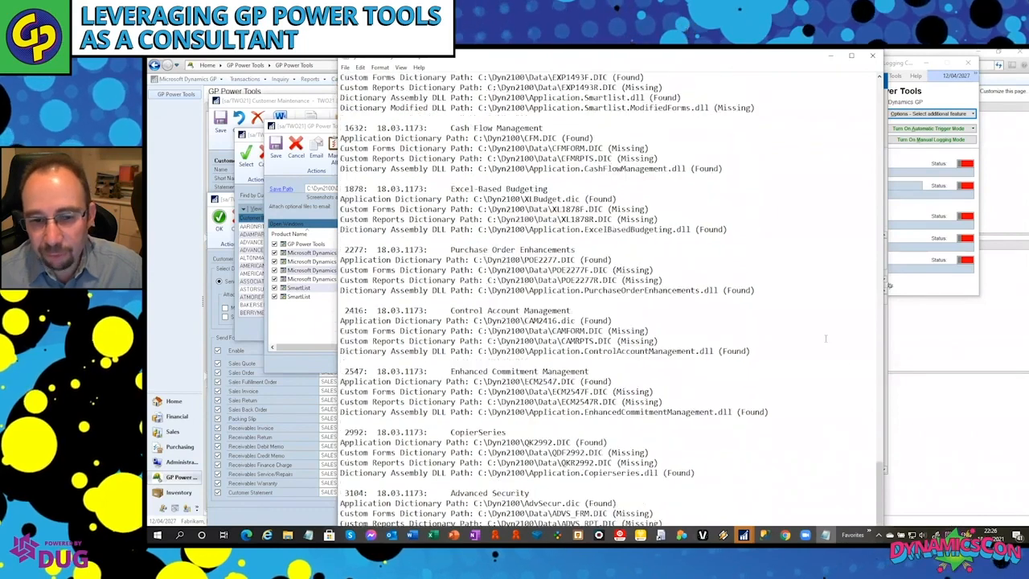
scroll(825, 339, "down", 14)
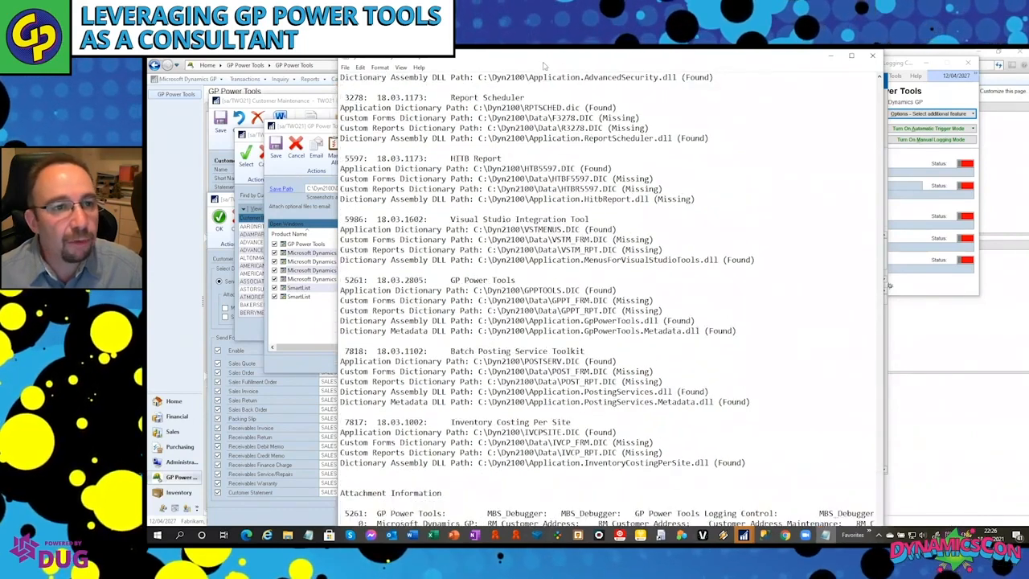
Fit the System Summary.txt window on screen, examine the screenshot file names under Attachment Information across their full width, and close the file.
left_click_drag(493, 57, 494, 115)
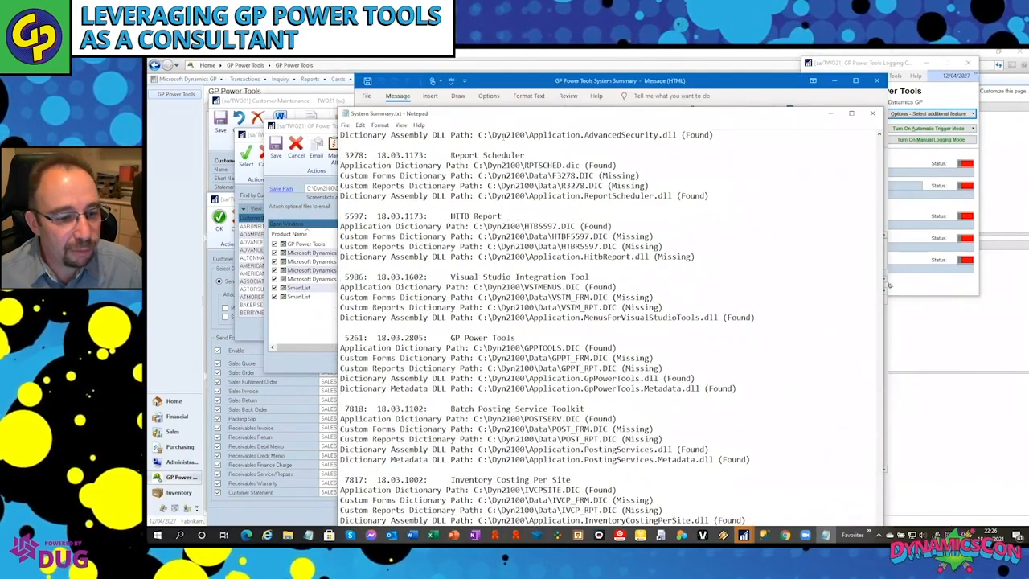
scroll(631, 97, "down", 2)
left_click_drag(620, 113, 704, 69)
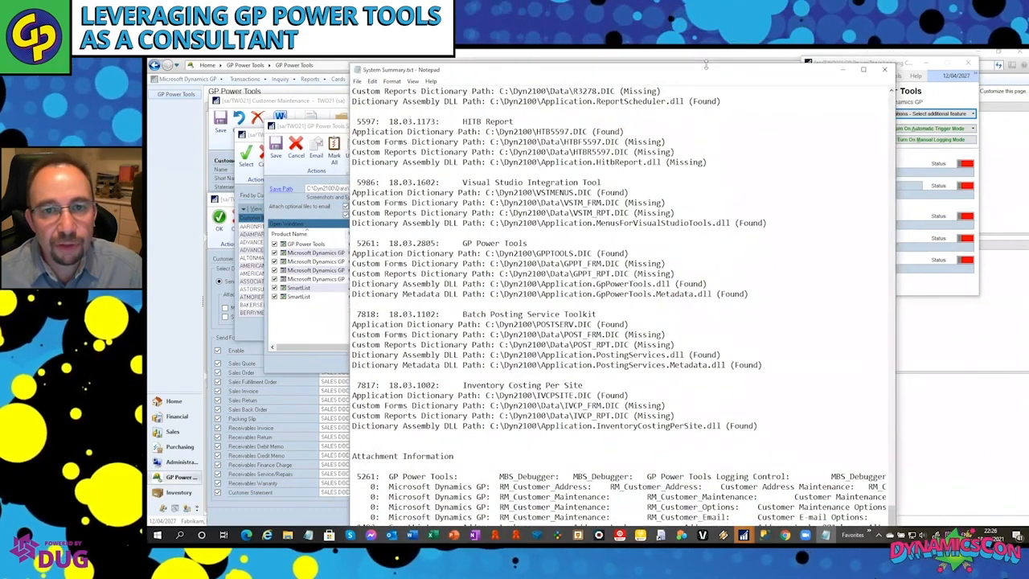
left_click_drag(689, 186, 690, 69)
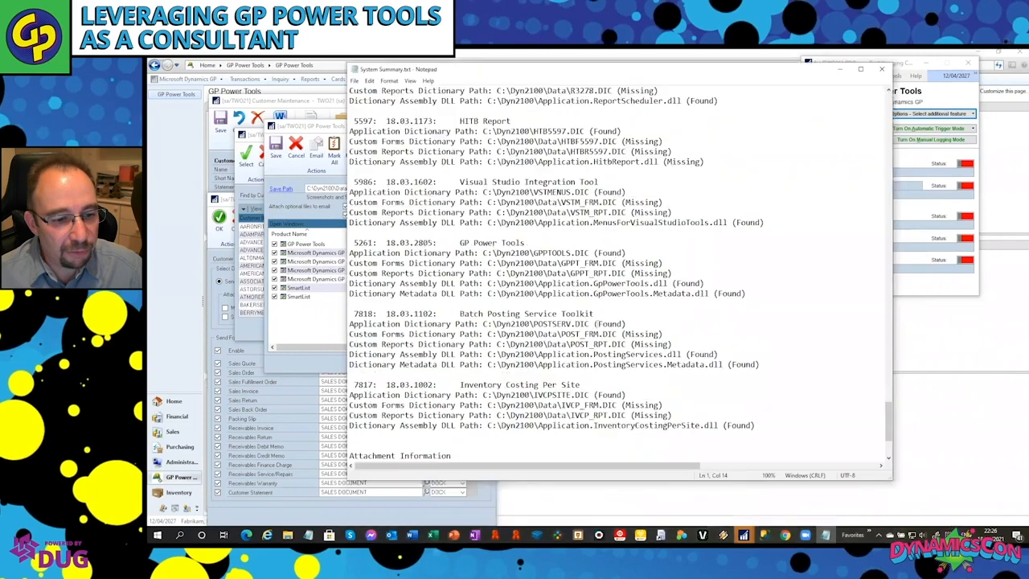
scroll(416, 351, "down", 4)
left_click_drag(674, 468, 856, 462)
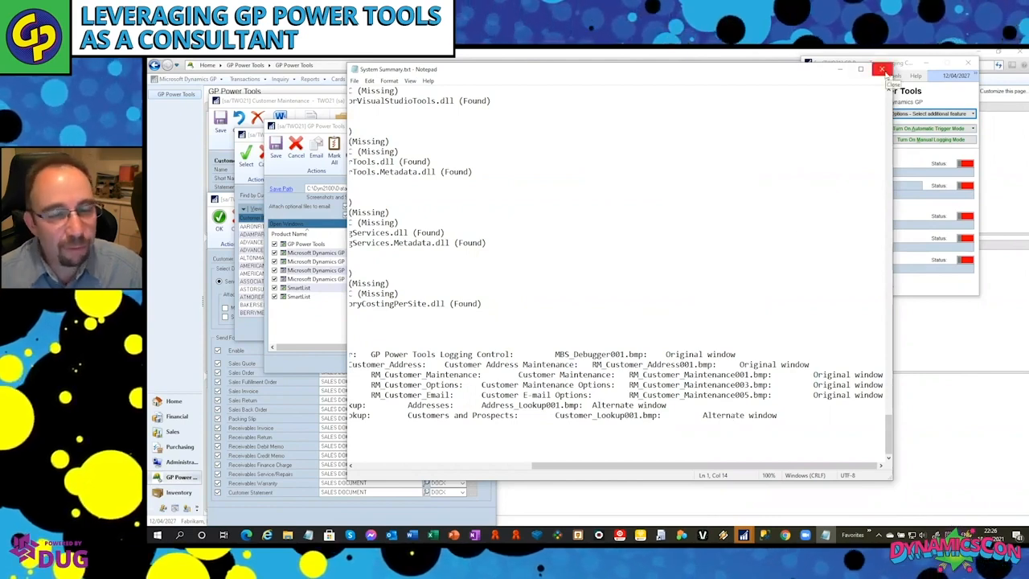
left_click_drag(534, 467, 358, 473)
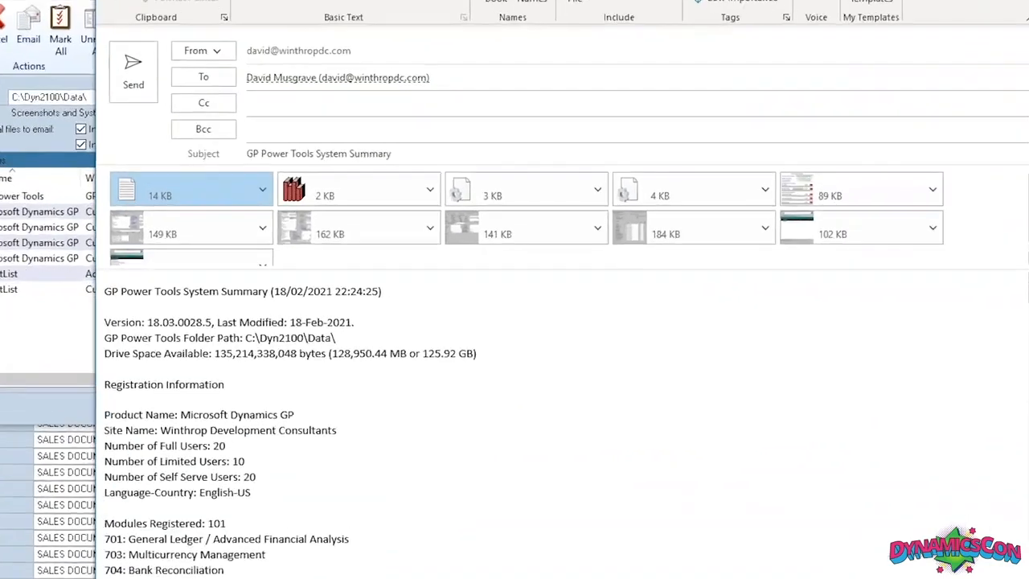
Discard the System Summary email without saving changes and close the GP Power Tools ScreenShot window.
left_click(1028, 0)
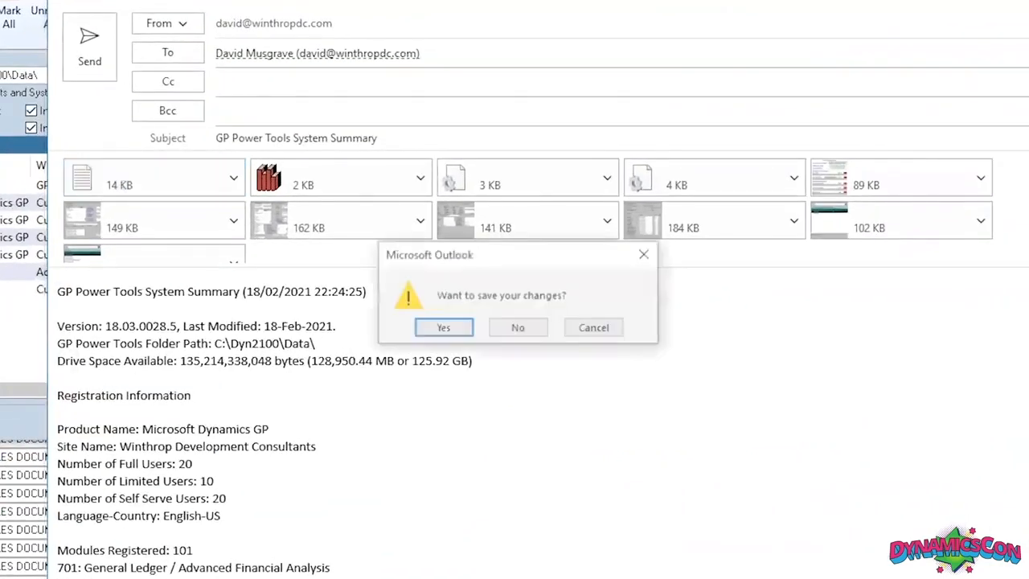
left_click(521, 333)
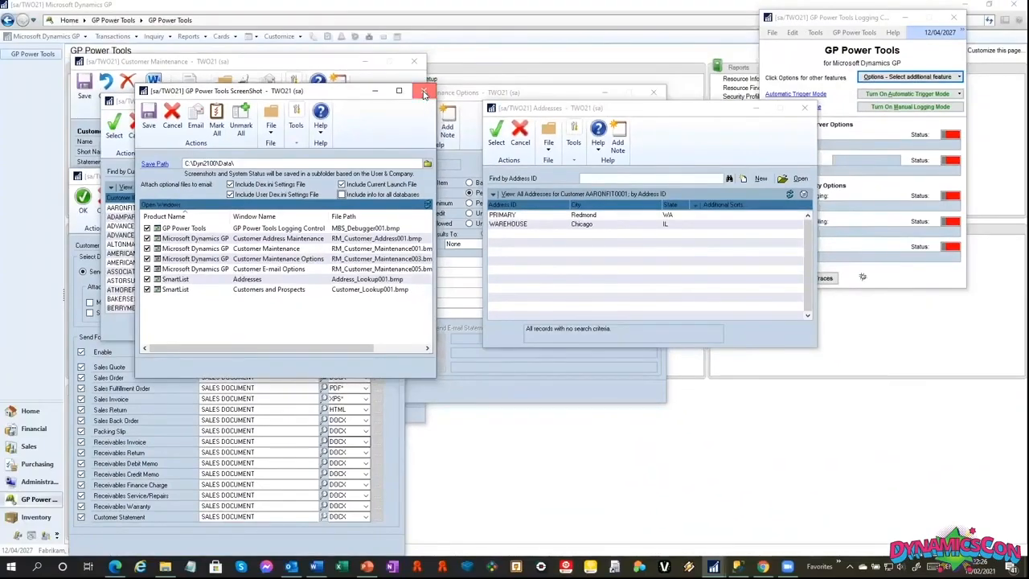
left_click(425, 95)
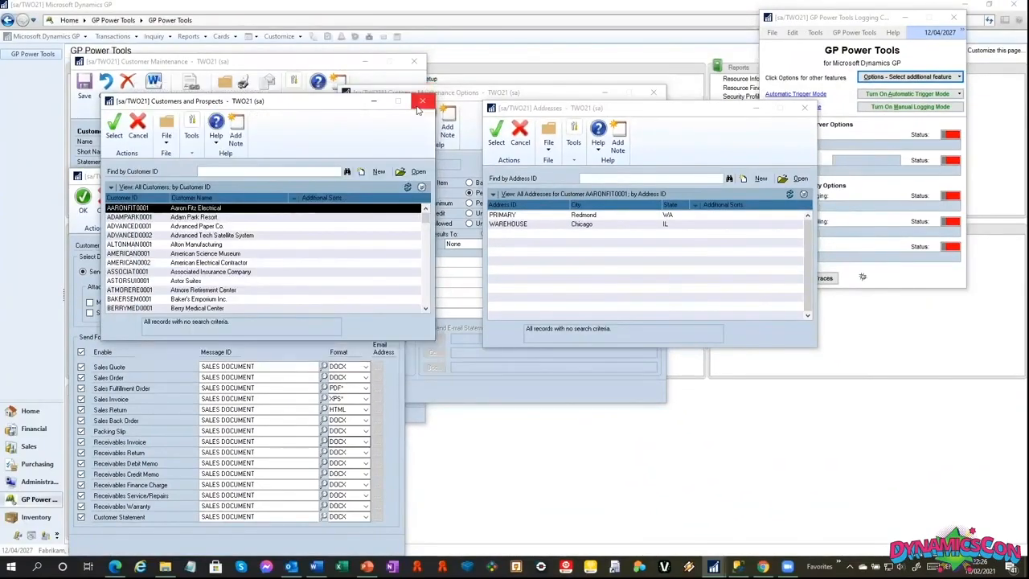
Close the Customers and Prospects, Customer E-mail Options, Addresses, Customer Maintenance Options and Customer Address Maintenance windows, keeping Customer Maintenance open.
left_click(419, 107)
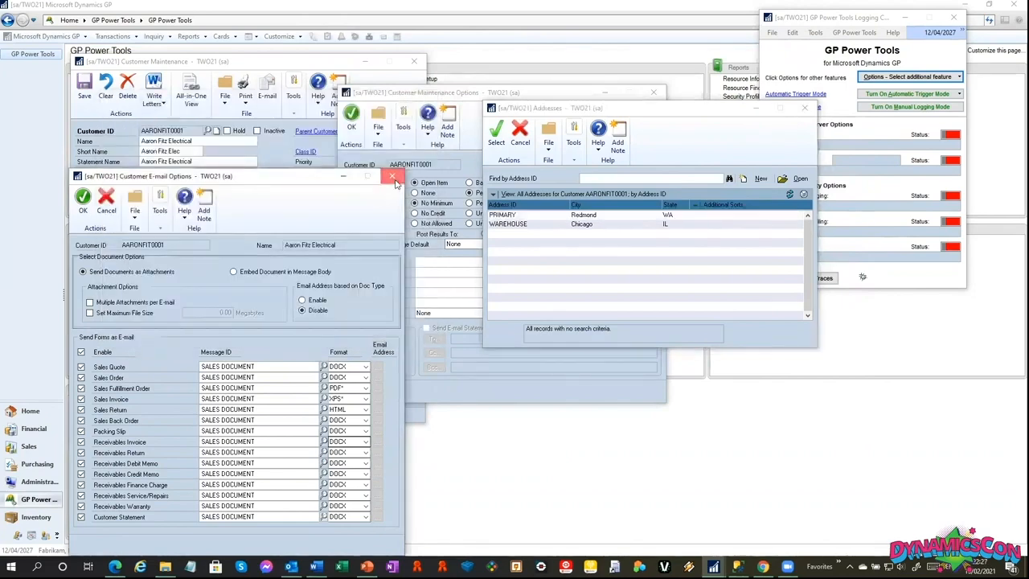
left_click(394, 177)
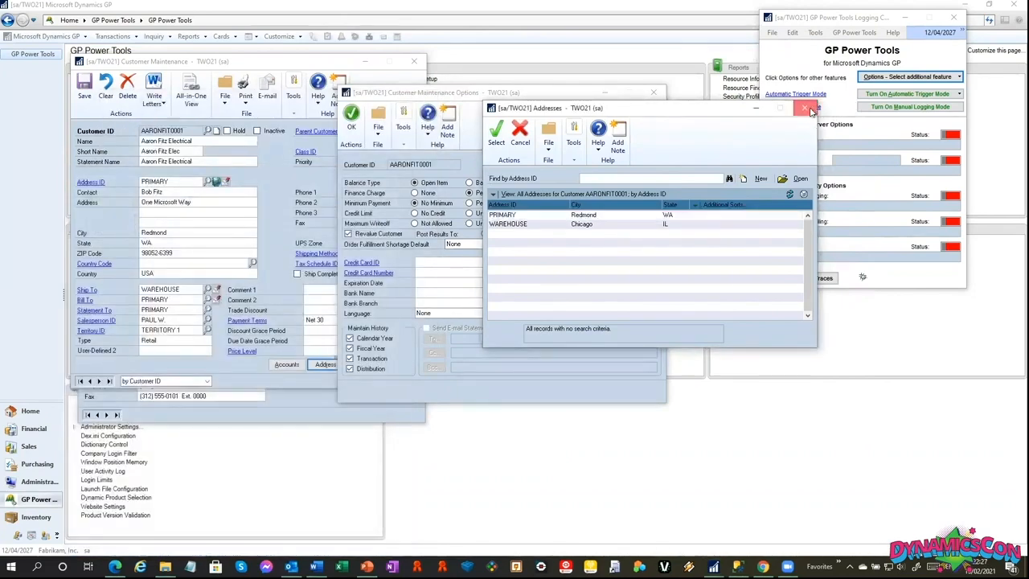
left_click(804, 107)
left_click(653, 93)
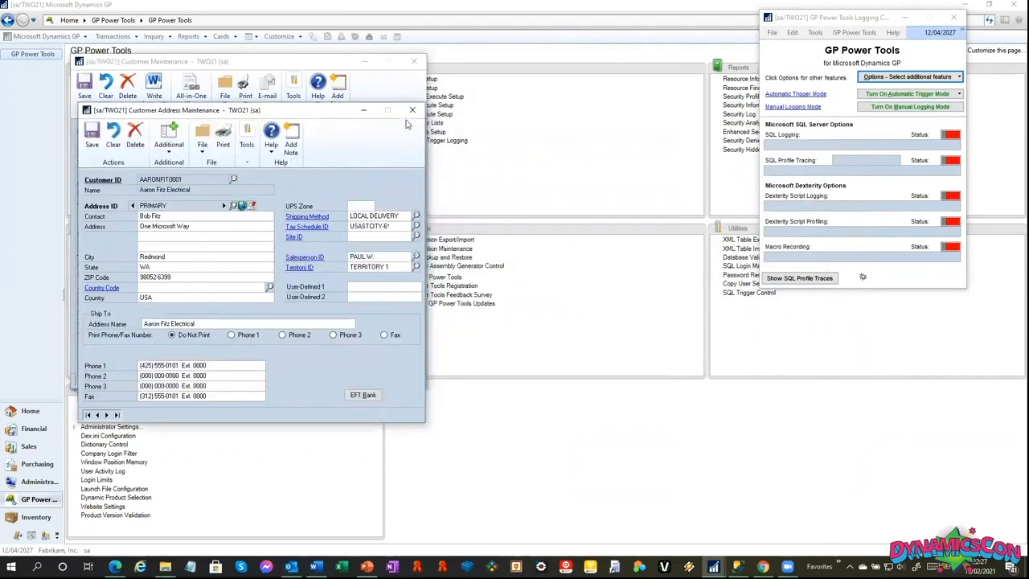
left_click(412, 109)
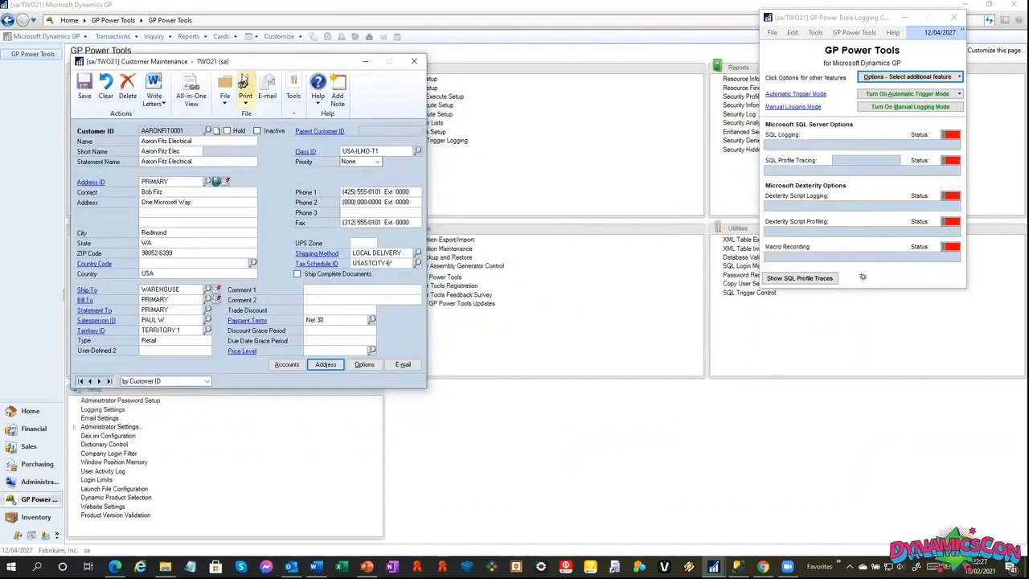
Start manual logging from the Customer Maintenance window and save the open customer record while logging runs.
left_click_drag(249, 63, 268, 61)
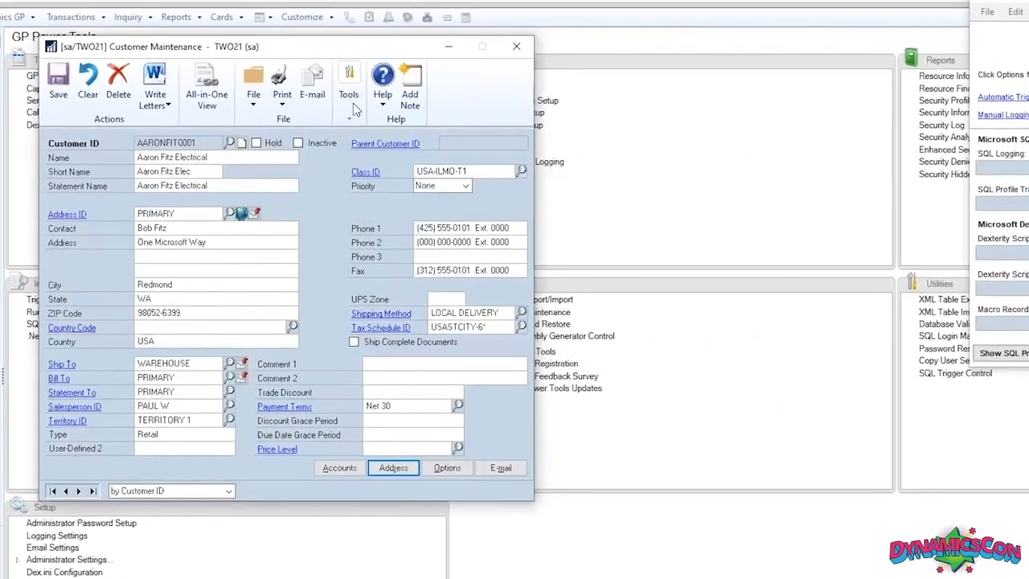
left_click(313, 106)
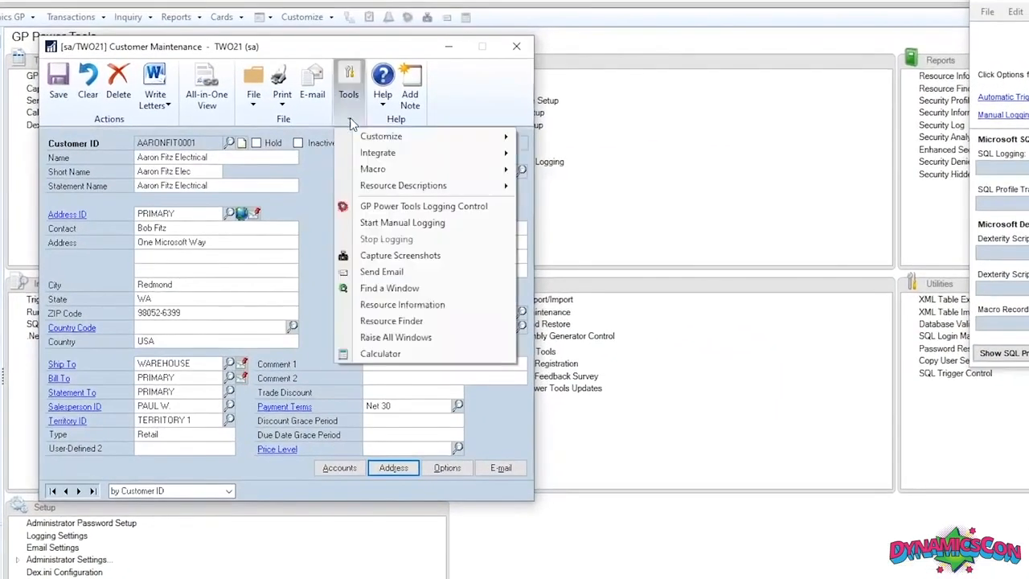
left_click(420, 223)
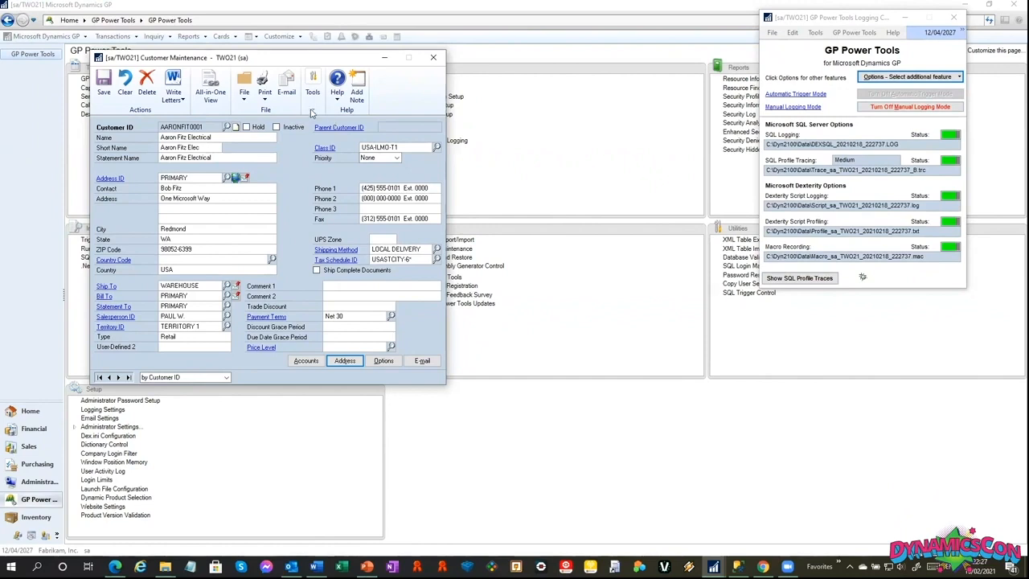
left_click(312, 111)
left_click(106, 90)
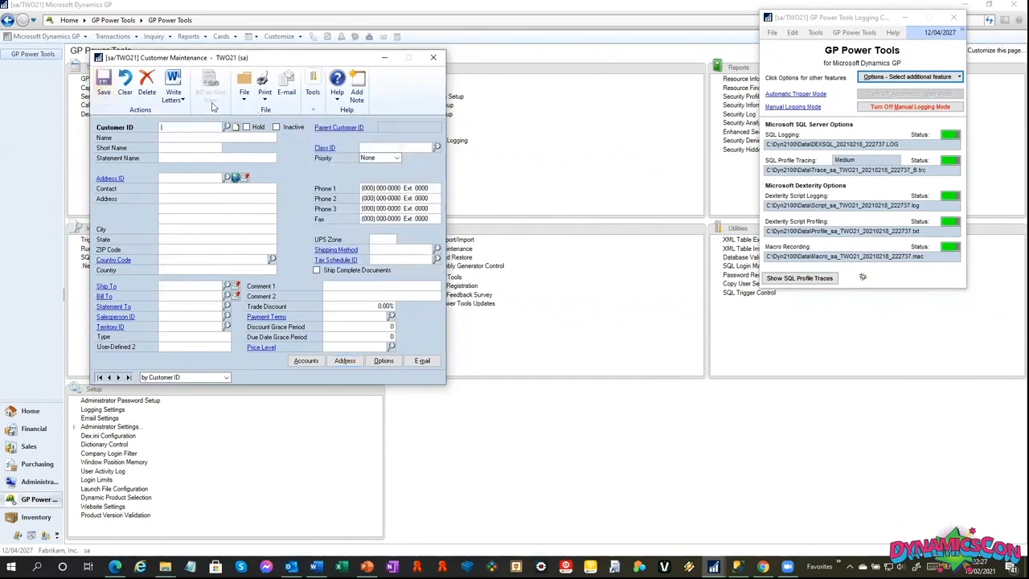
Stop the manual logging from Customer Maintenance and email the captured logs to the administrator.
left_click(312, 111)
left_click(368, 198)
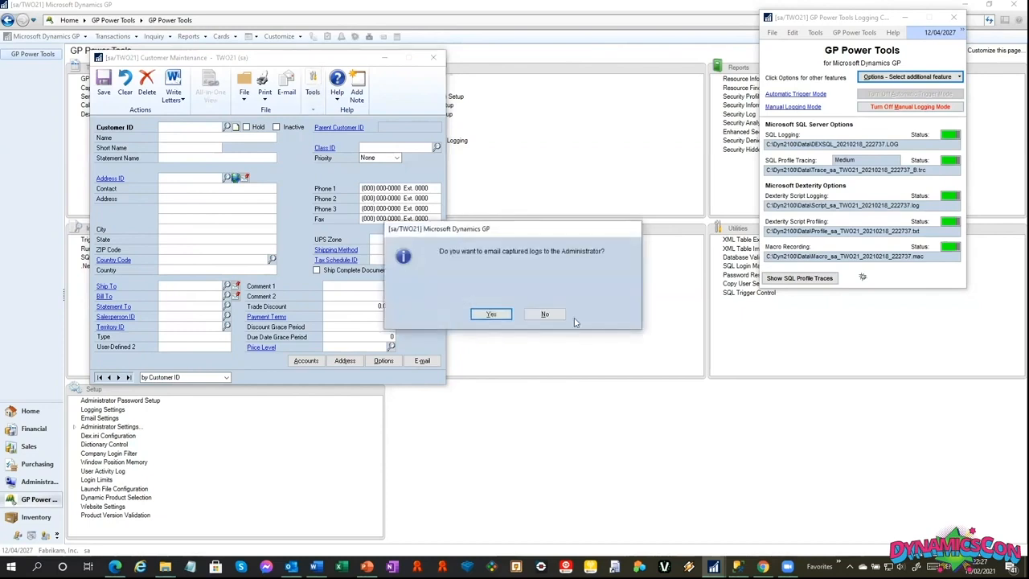
left_click(493, 314)
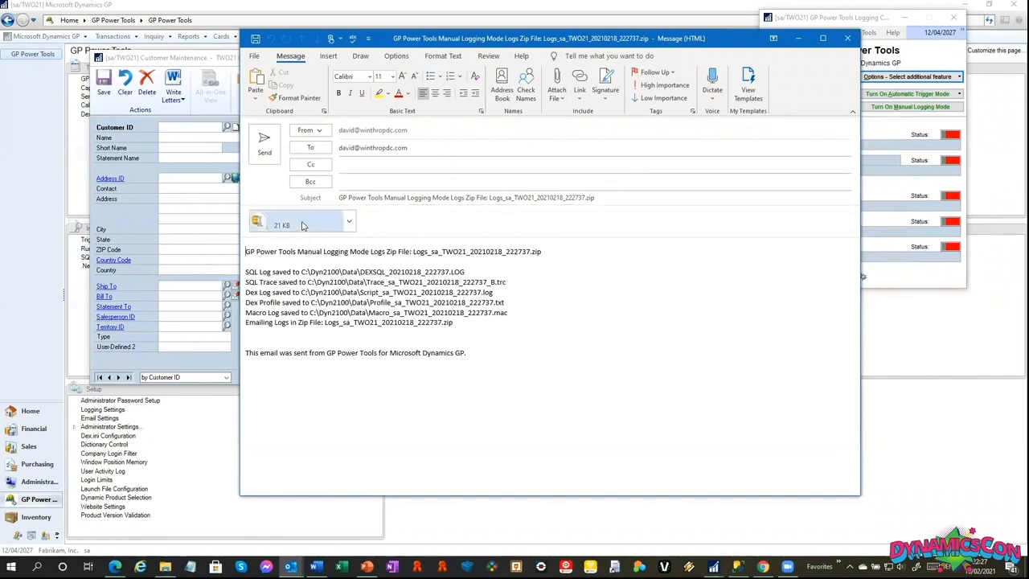
Open the zip attached to the logs email, examine its macro, script, DEXSQL and trace files, and close the archive.
double_click(285, 224)
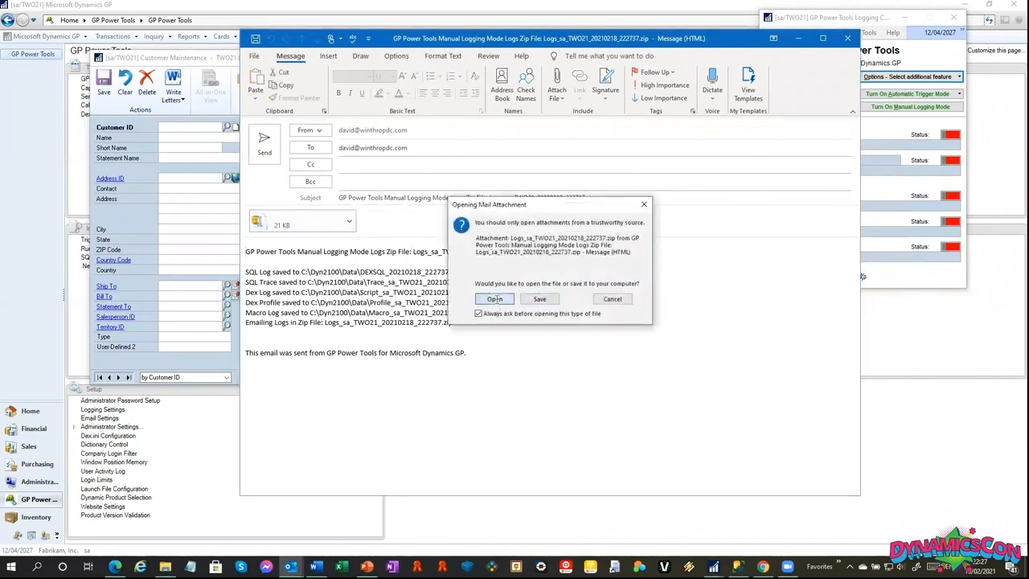
left_click(495, 299)
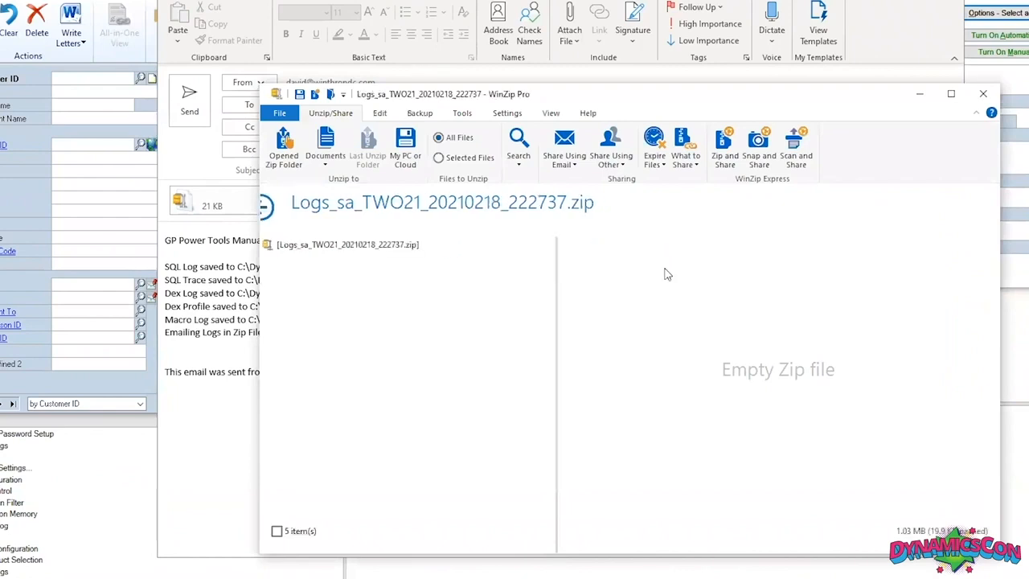
left_click(652, 294)
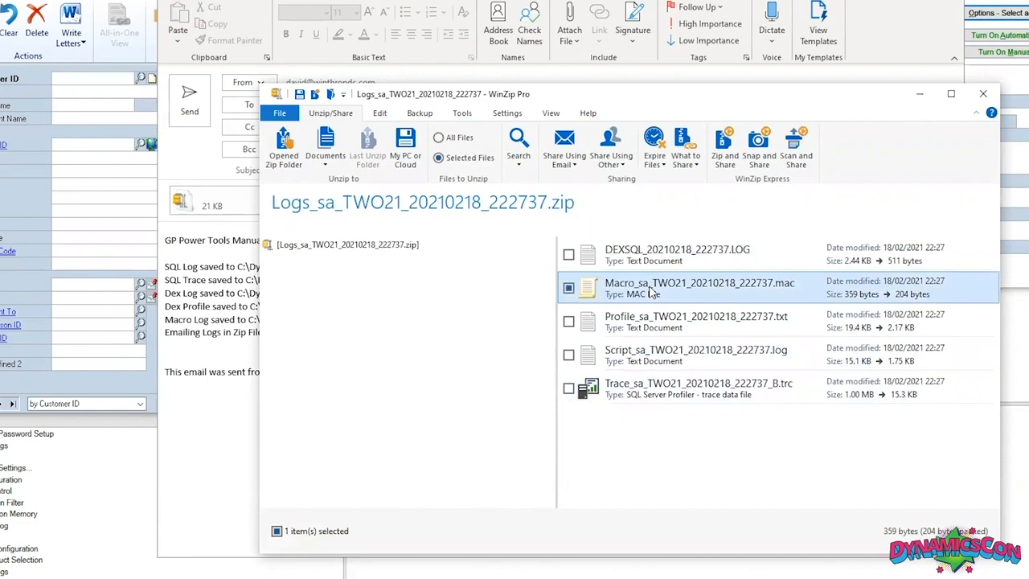
left_click(652, 363)
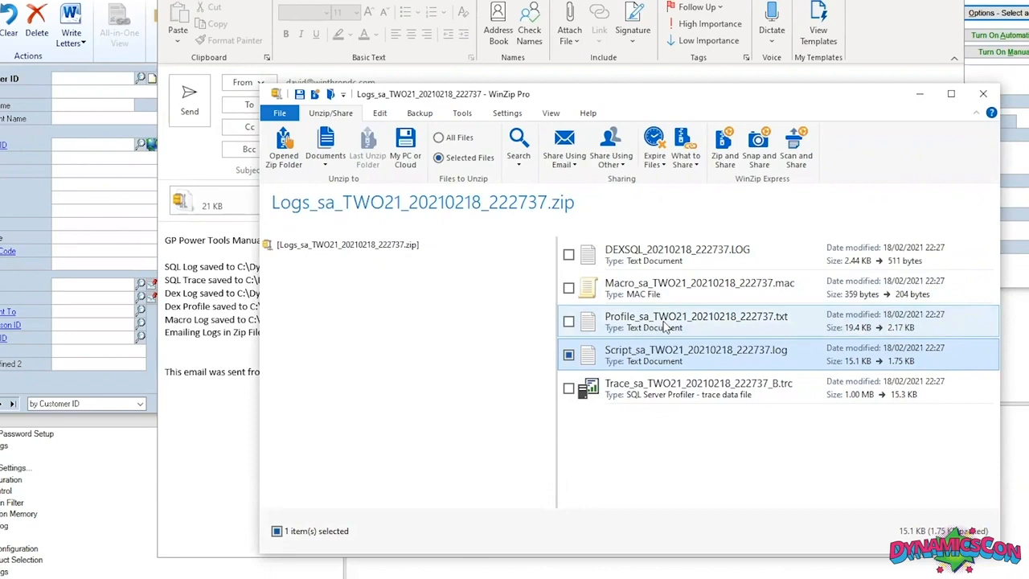
left_click(703, 259)
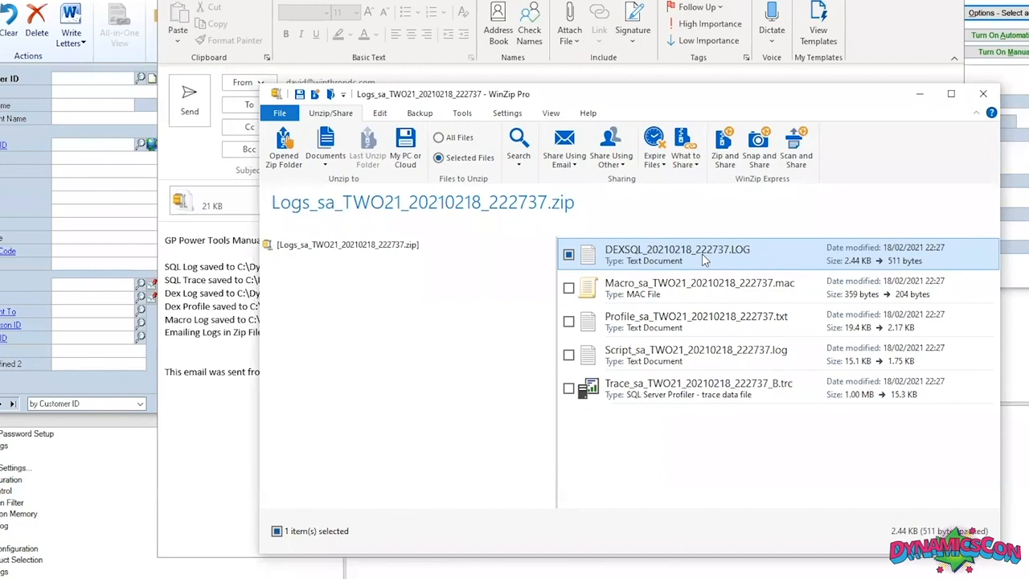
left_click(698, 392)
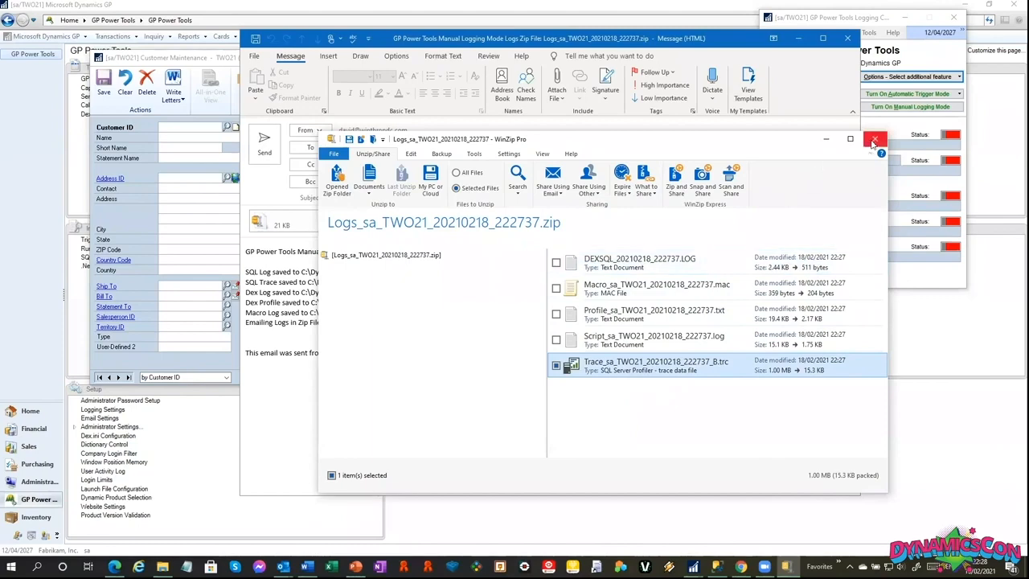
left_click(874, 141)
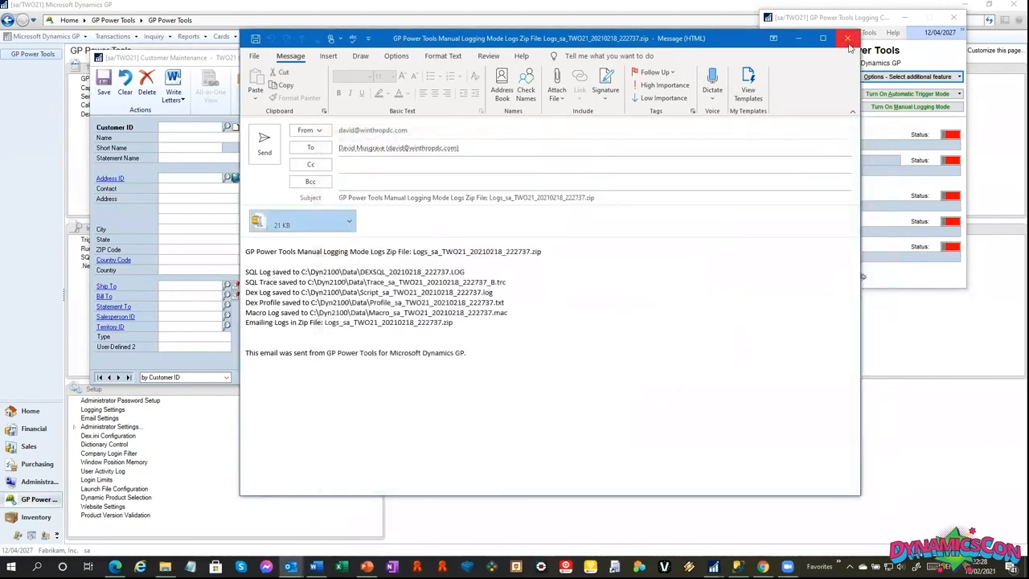
Discard the logs email without saving and close the Customer Maintenance and GP Power Tools Logging Control windows.
left_click(848, 38)
left_click(515, 312)
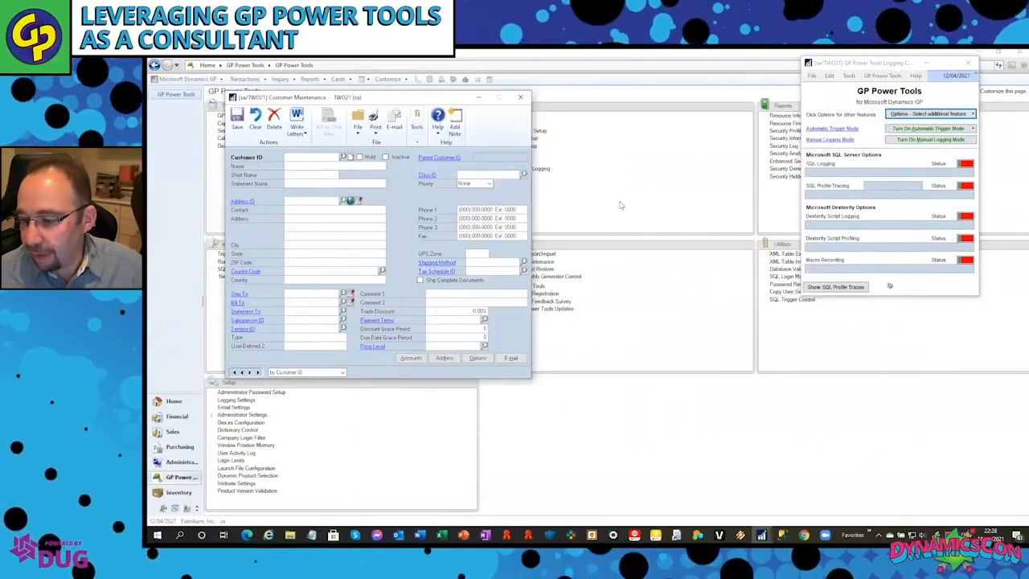
left_click(520, 98)
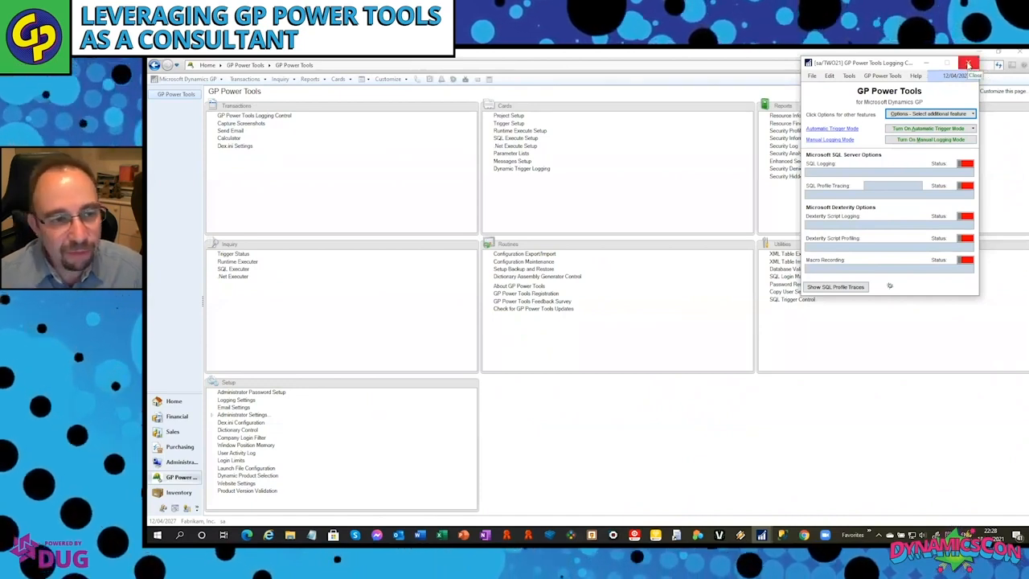
left_click(969, 64)
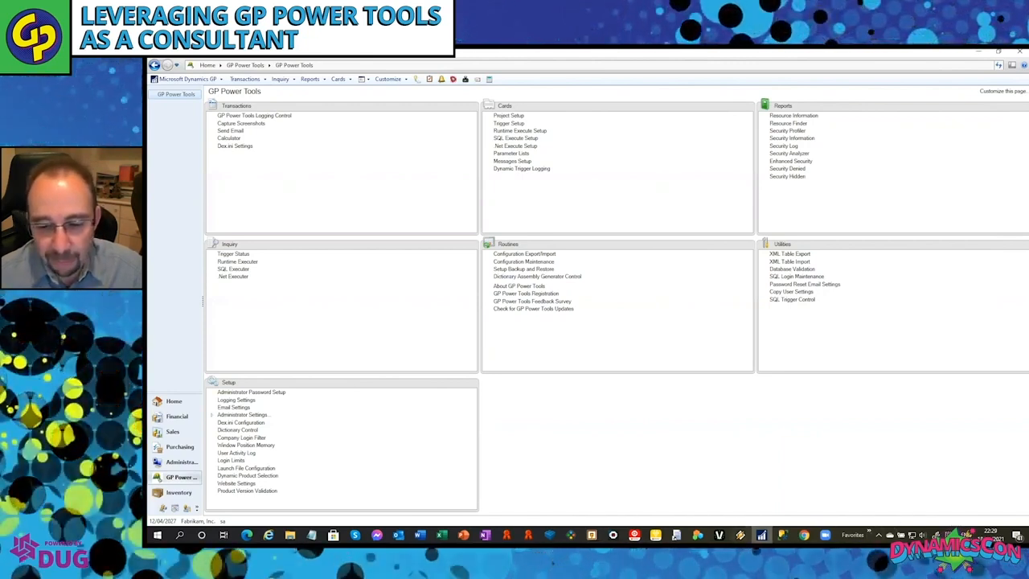
Switch to the second Dynamics GP instance's login window and sign in with the user ID and account password.
mouse_move(761, 535)
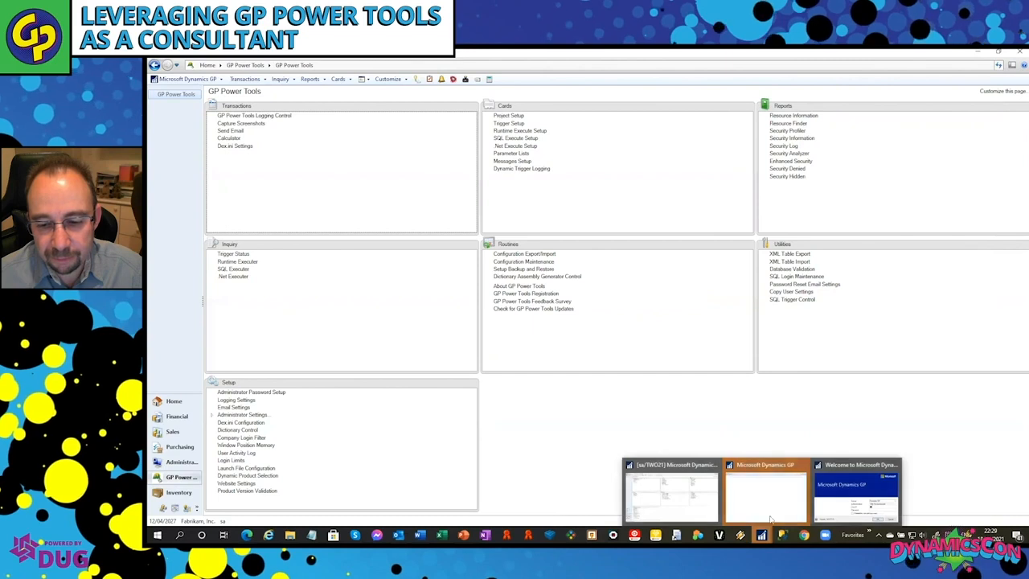
left_click(857, 492)
type("DAVID21")
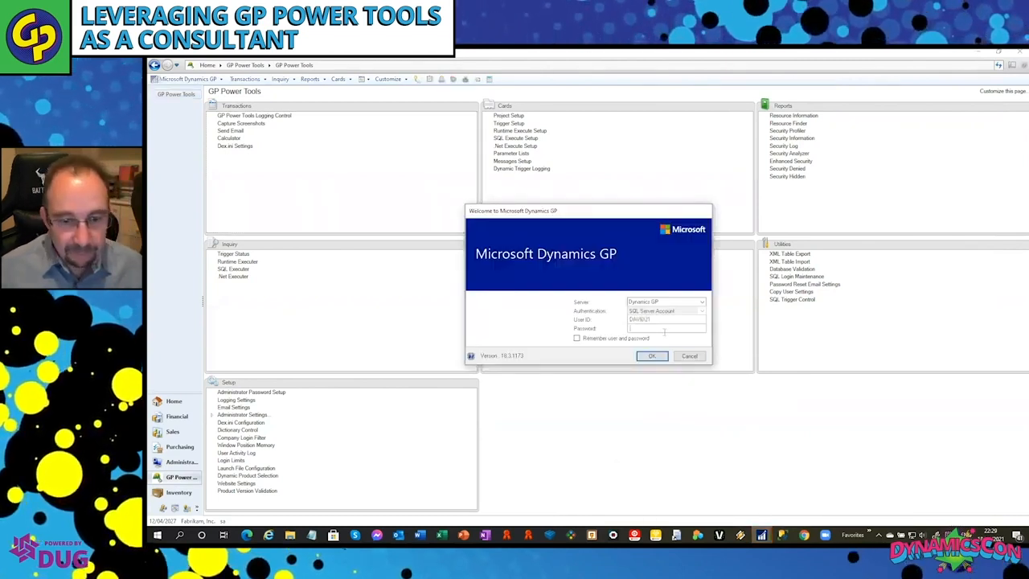
type("•••••••")
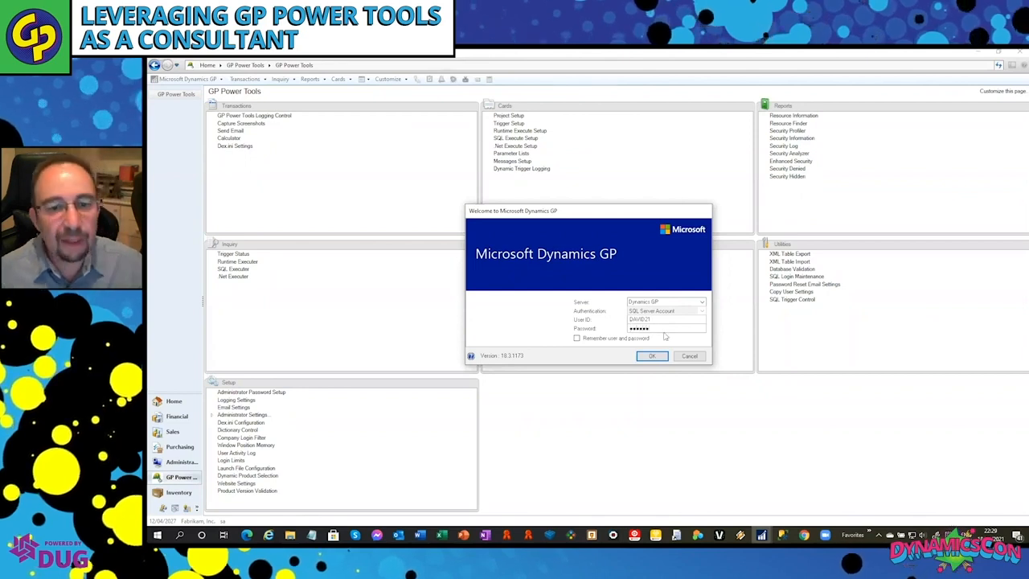
key("Return")
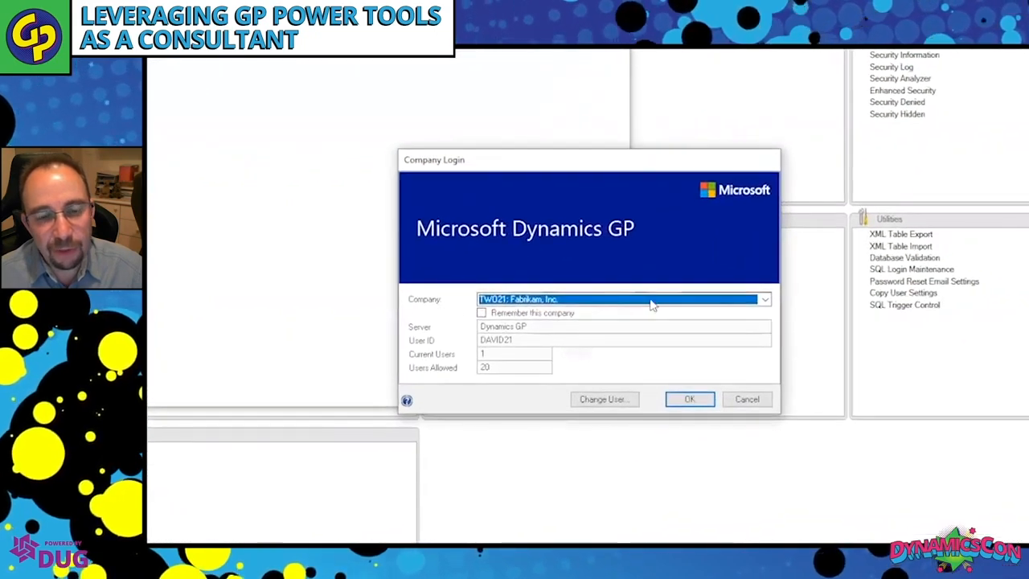
Log in to the TST21 test company, declining the password change and acknowledging the test company notice.
left_click(742, 302)
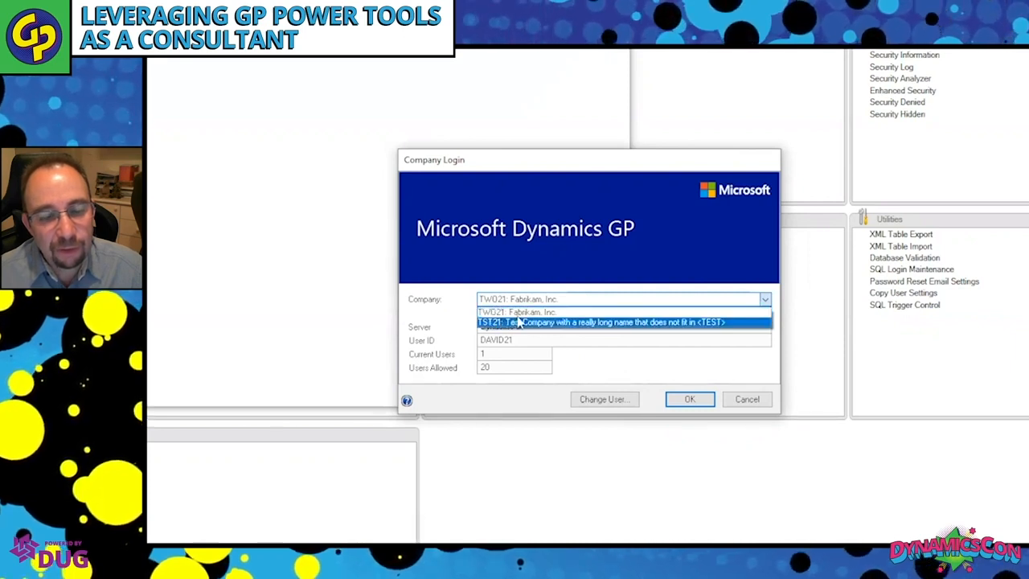
left_click(659, 326)
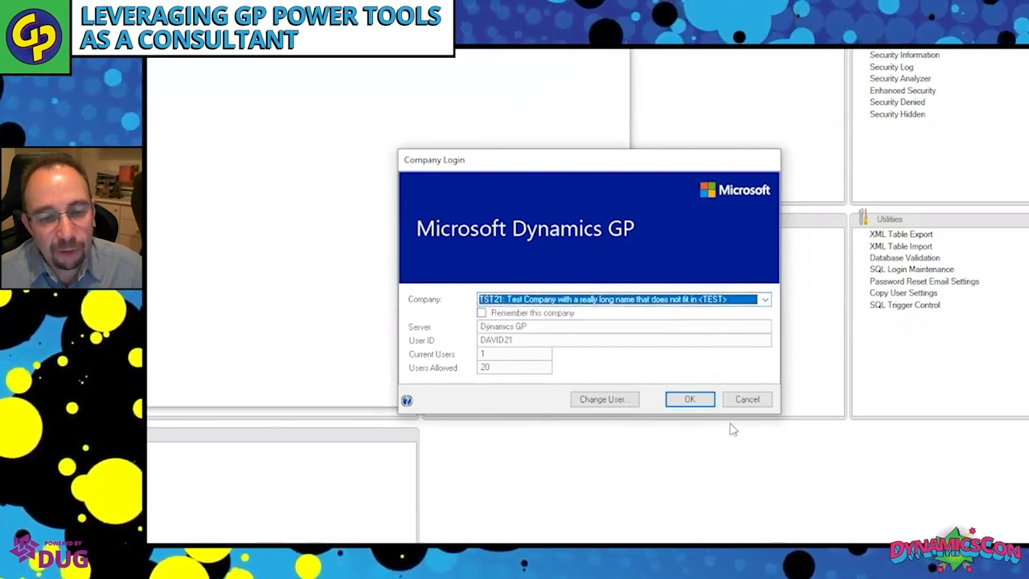
left_click(672, 381)
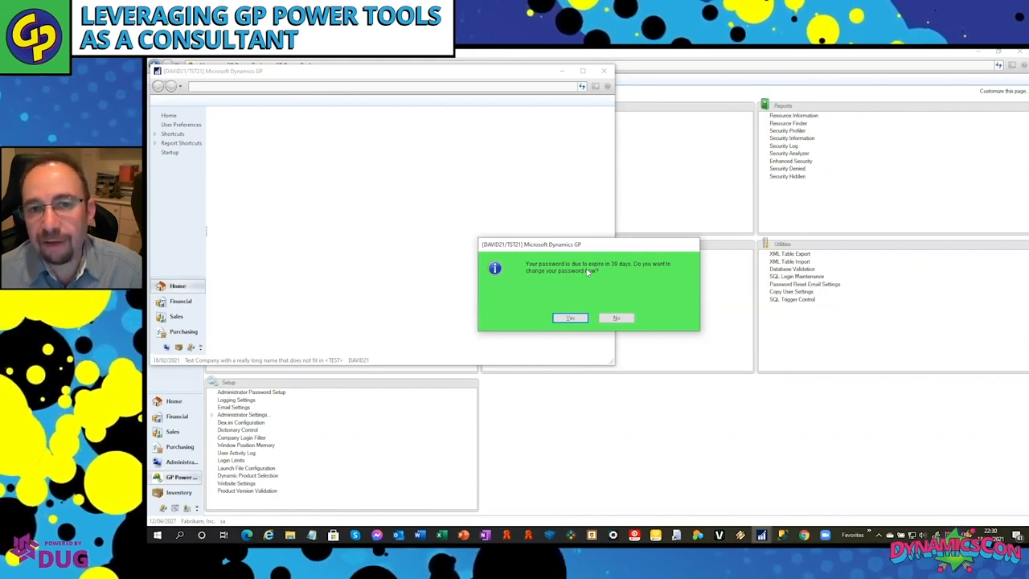
left_click(617, 318)
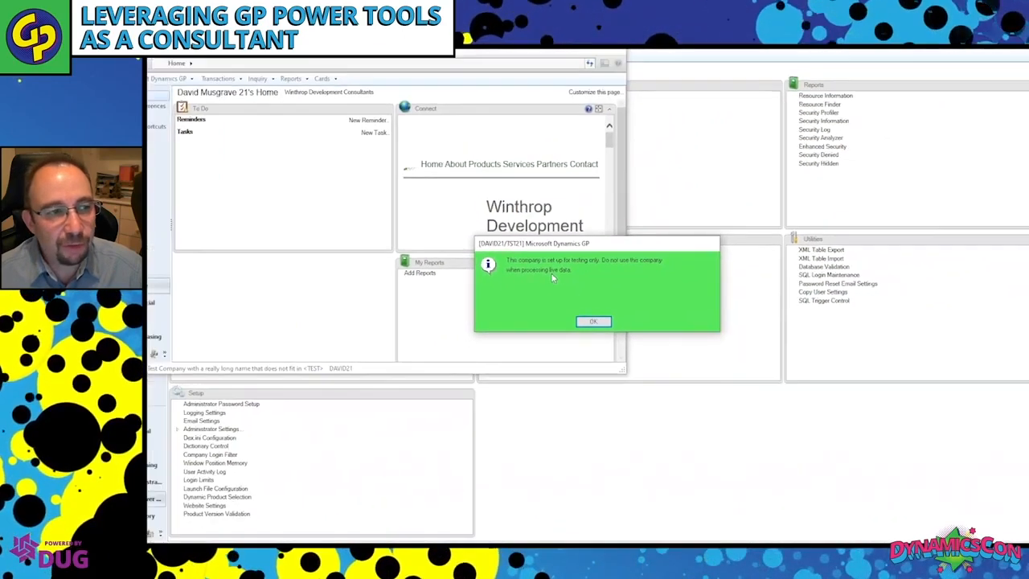
left_click(588, 319)
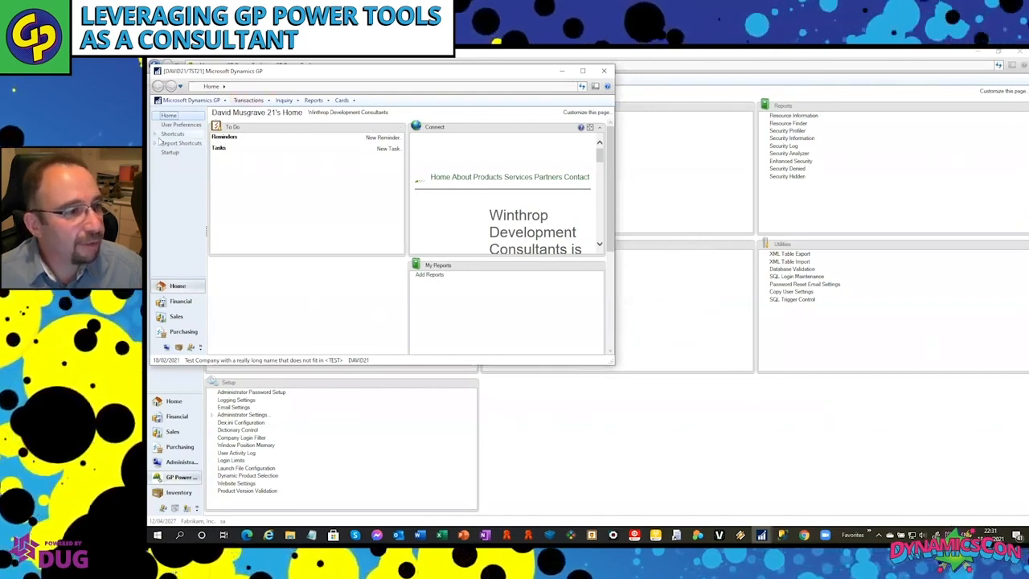
Open the Sales Transaction Entry shortcut using version A, the unmodified Microsoft Dynamics GP one, and reposition its window higher.
left_click(156, 135)
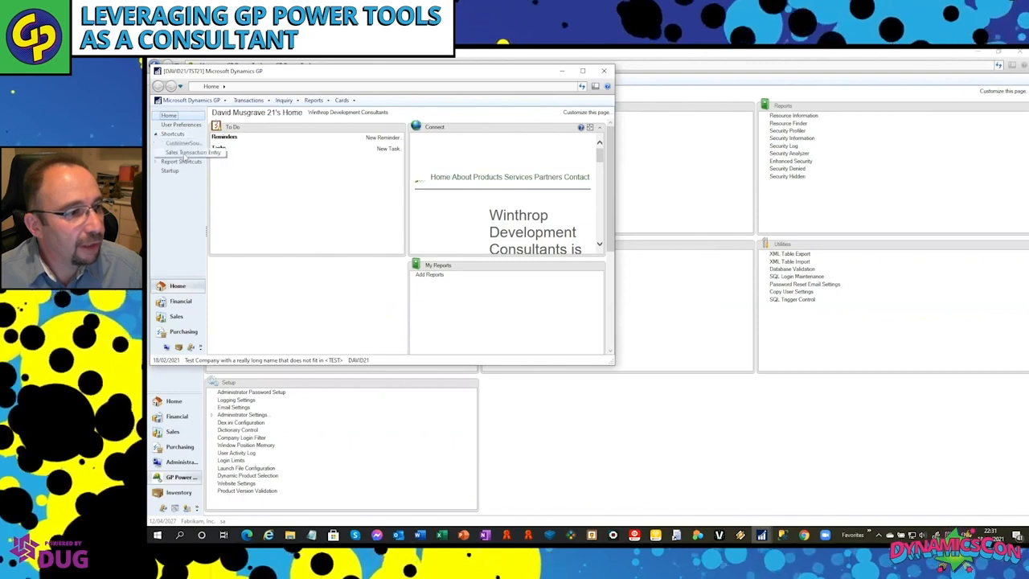
left_click(199, 154)
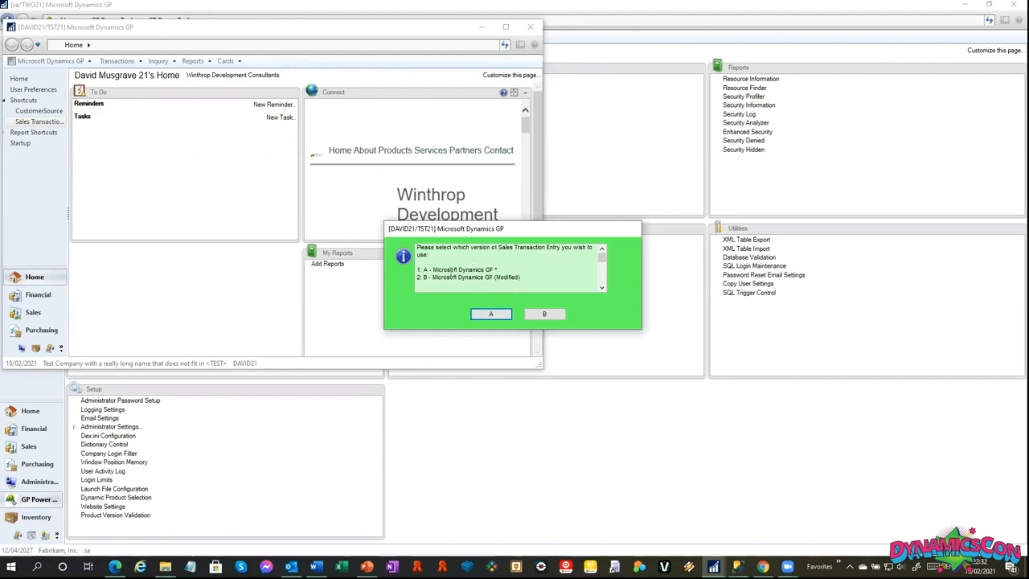
left_click(501, 316)
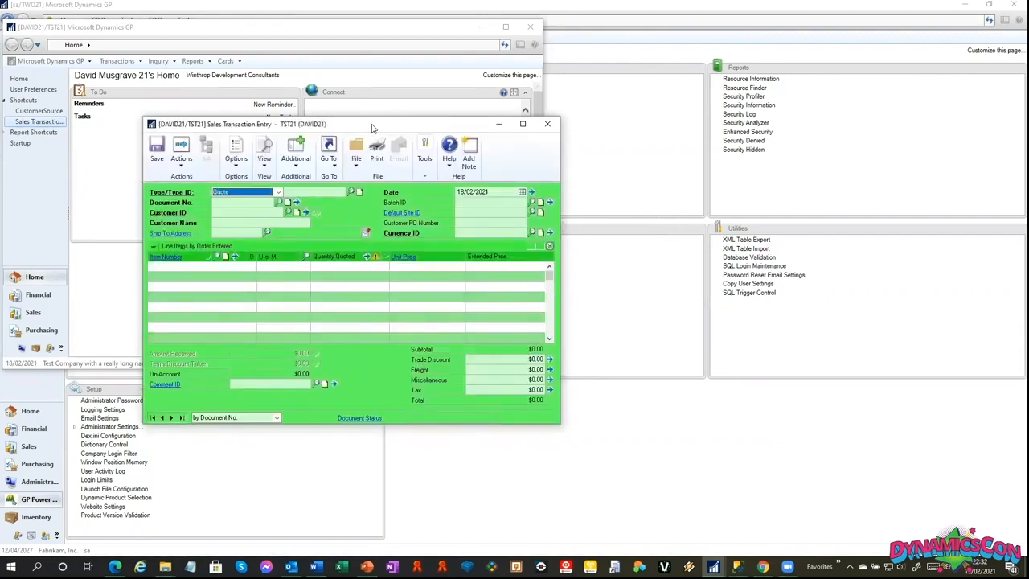
left_click_drag(373, 127, 364, 69)
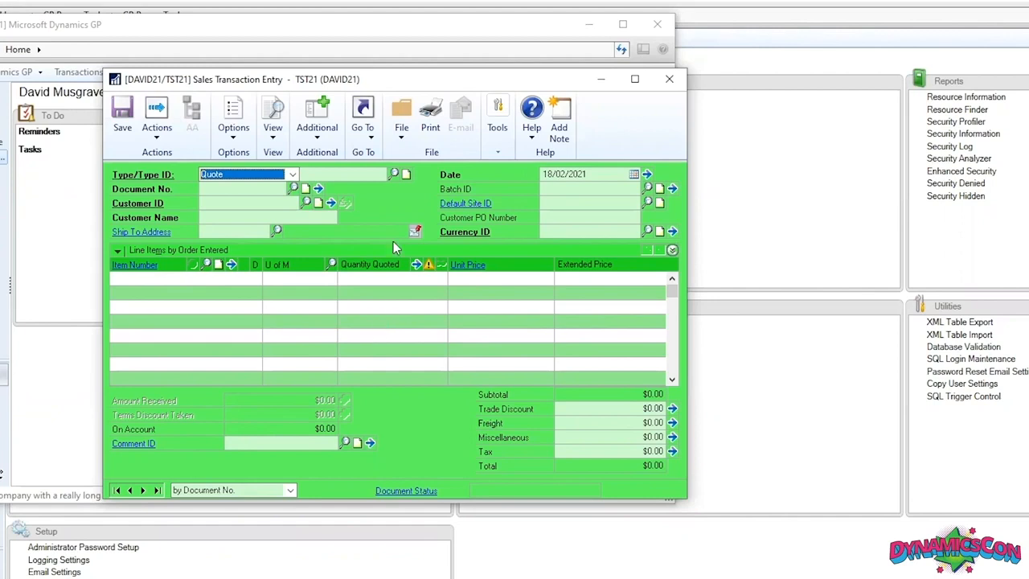
Try to open the additional Create Return window from Sales Transaction Entry.
left_click(322, 143)
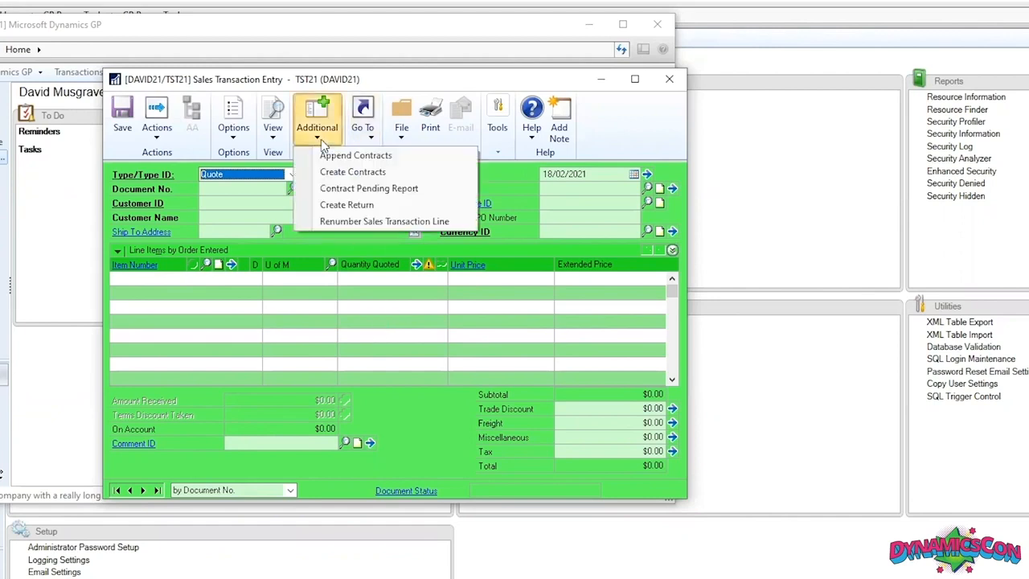
left_click(347, 205)
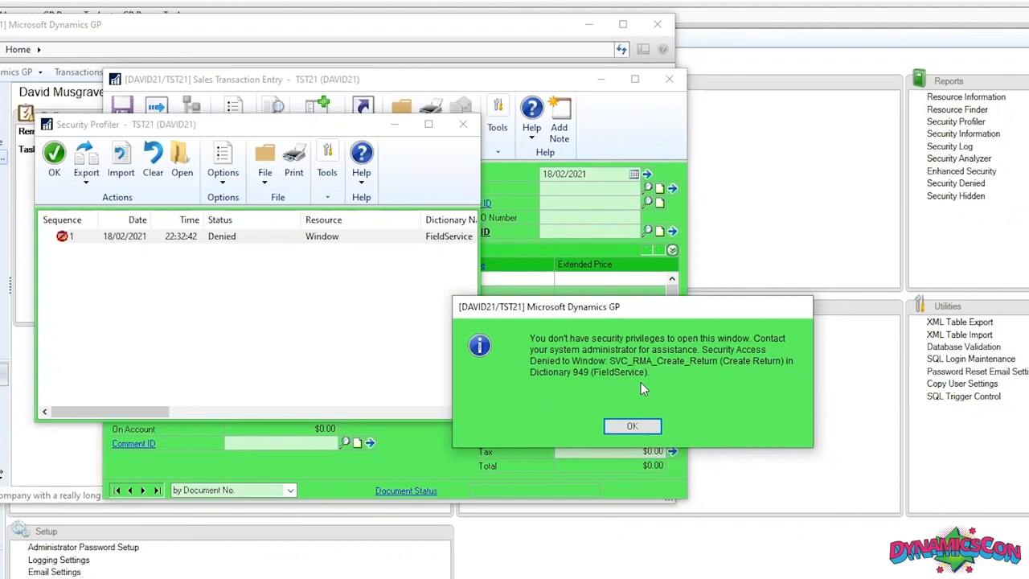
left_click(632, 426)
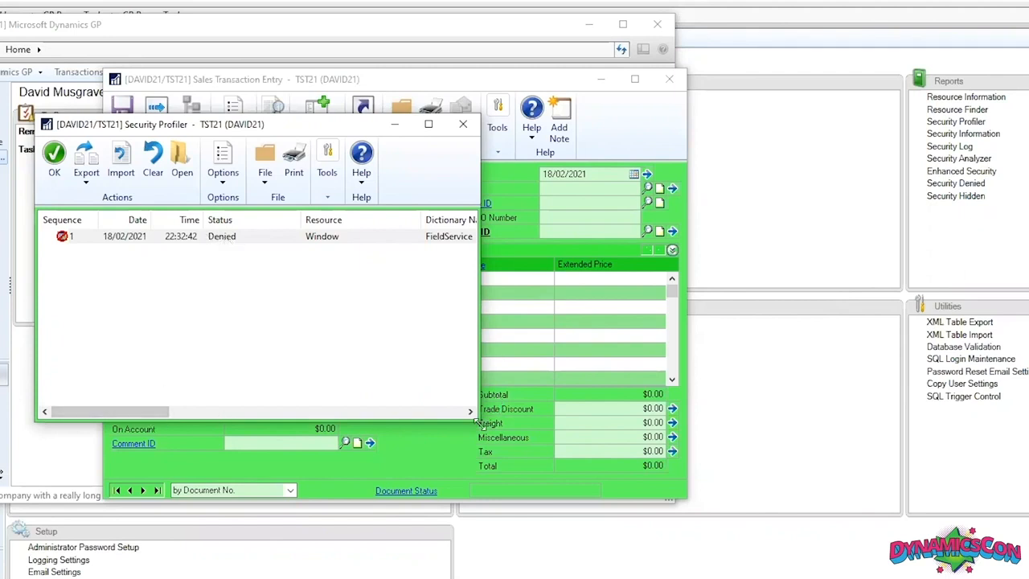
Widen the Security Profiler window and export its log to the Data folder as an .spl.xml file under the proposed name.
left_click_drag(476, 420, 714, 419)
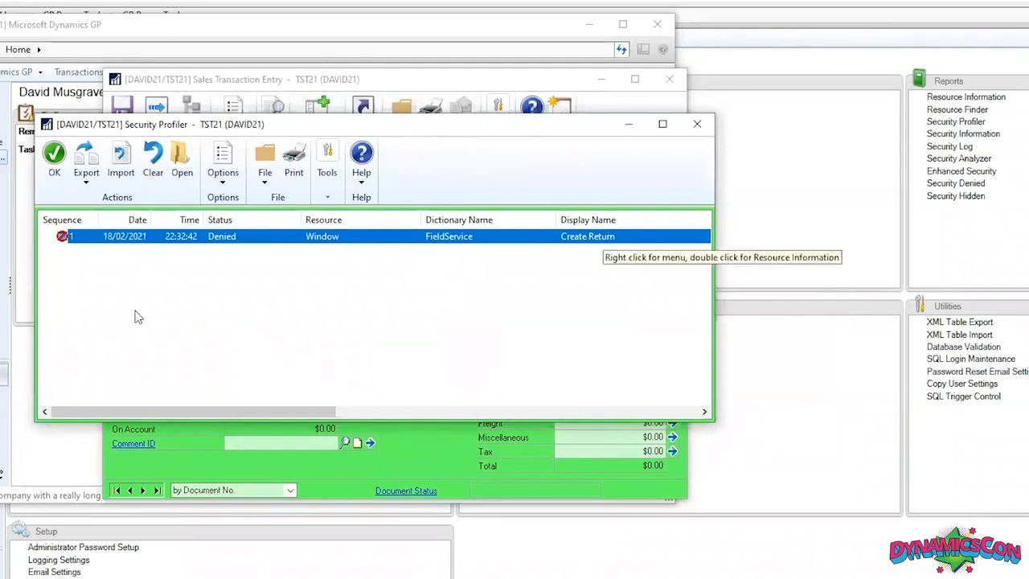
left_click(90, 178)
left_click(103, 199)
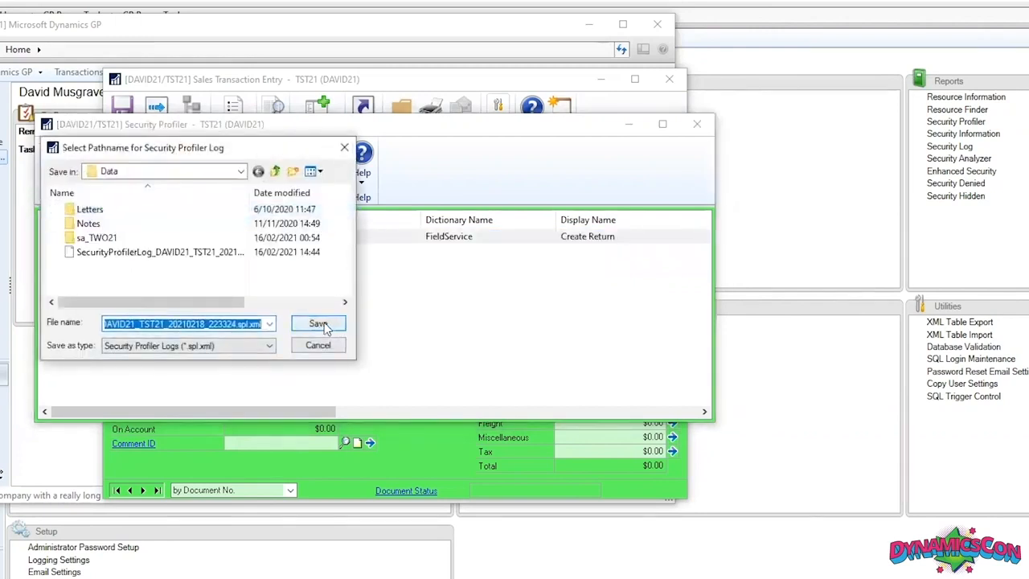
left_click(320, 324)
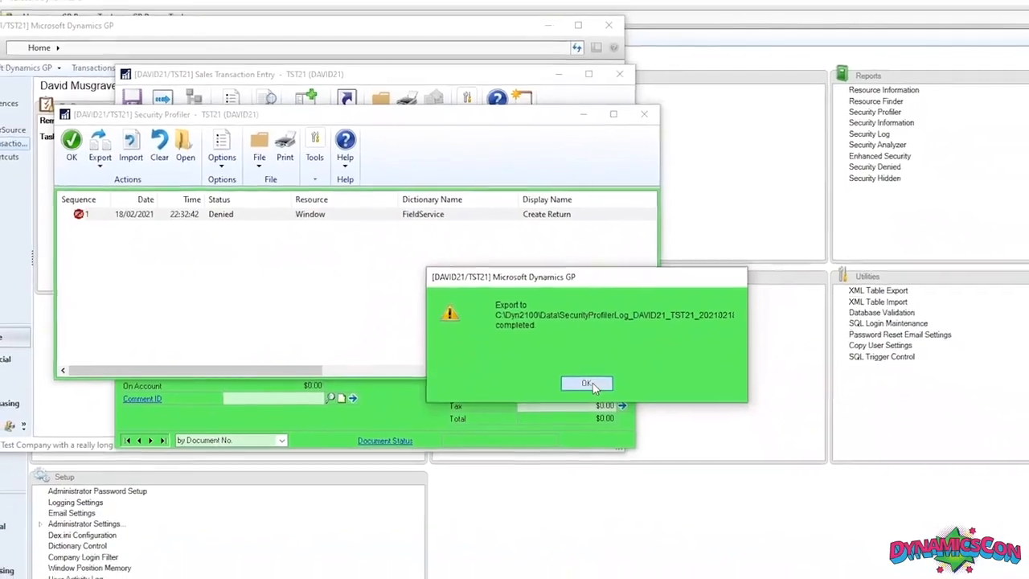
Acknowledge the completed log export and switch to the sa session in the TWO21 company.
left_click(587, 385)
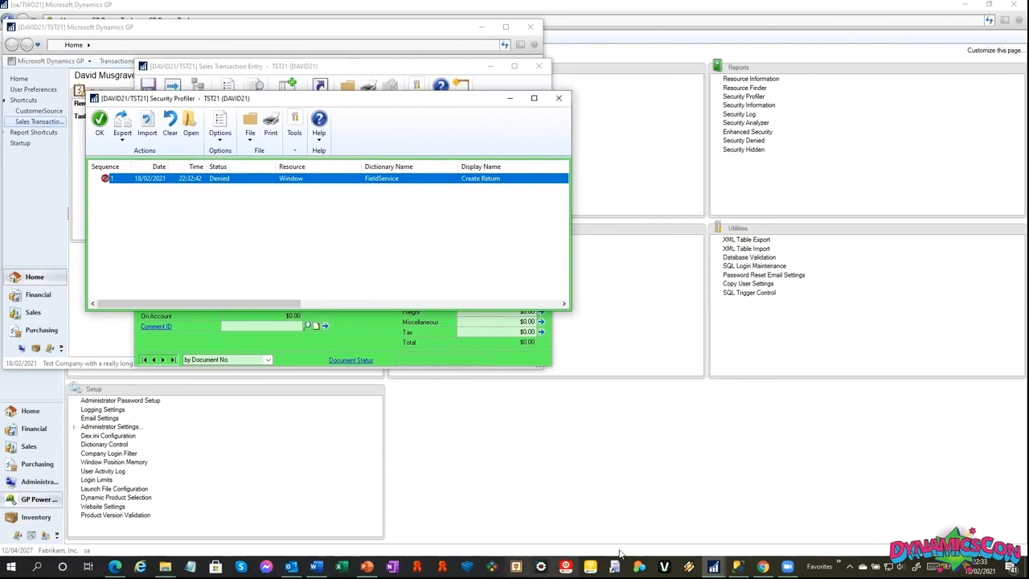
left_click(713, 566)
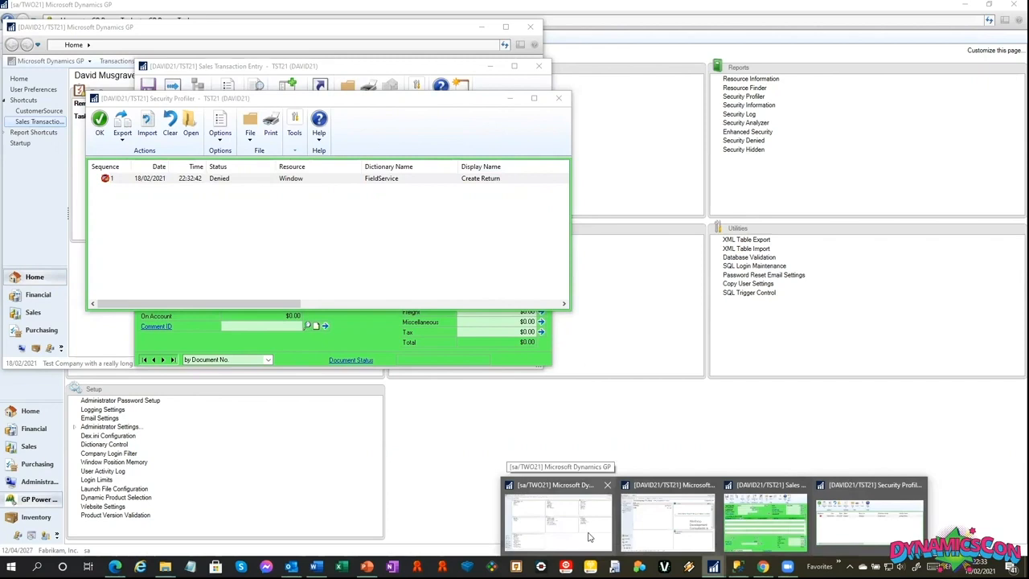
left_click(554, 510)
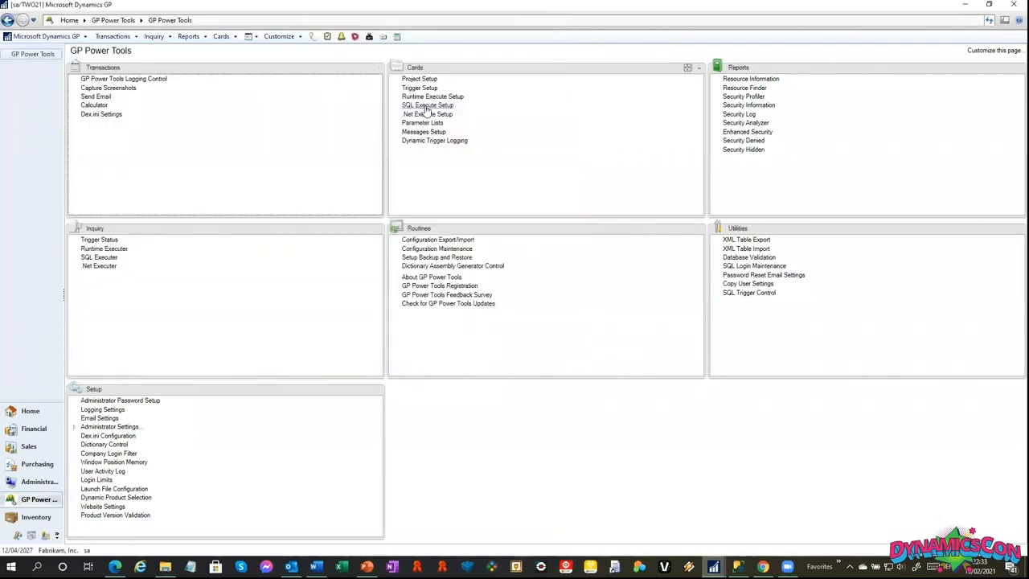
Open Security Profiler and import the newer TST21 log from the Data folder, modified 18/02/2021 22:33.
left_click(747, 96)
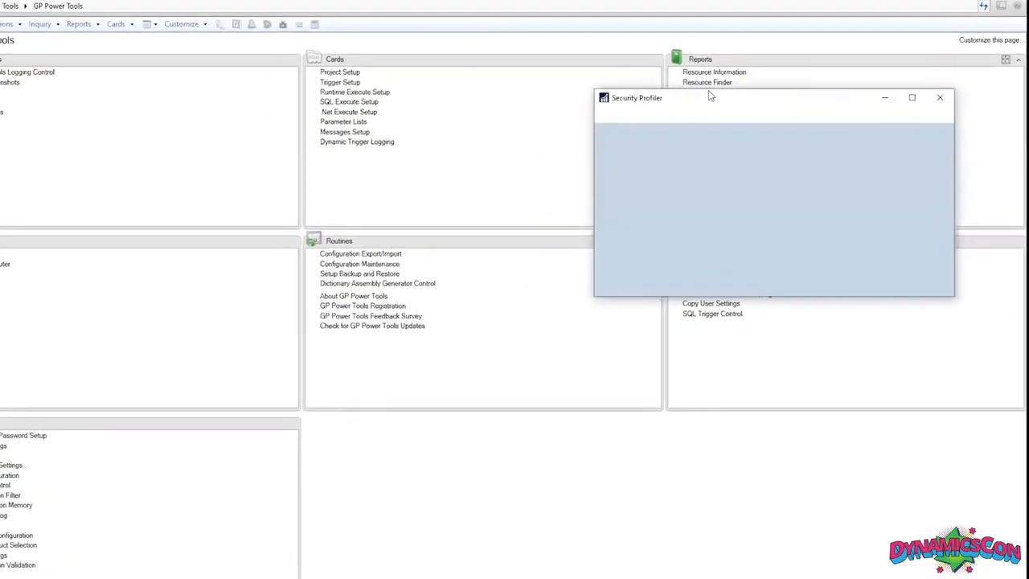
left_click(623, 130)
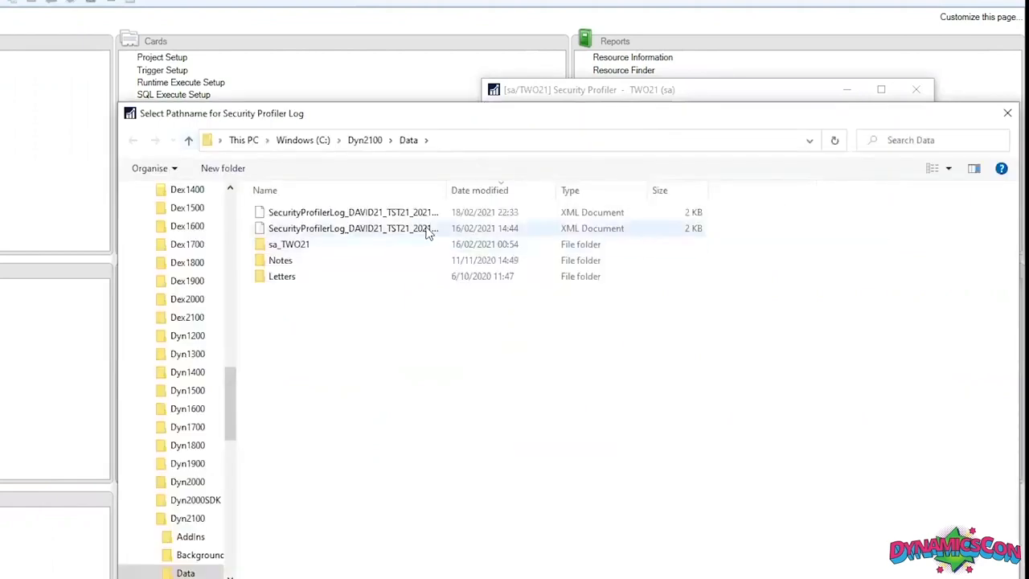
double_click(429, 212)
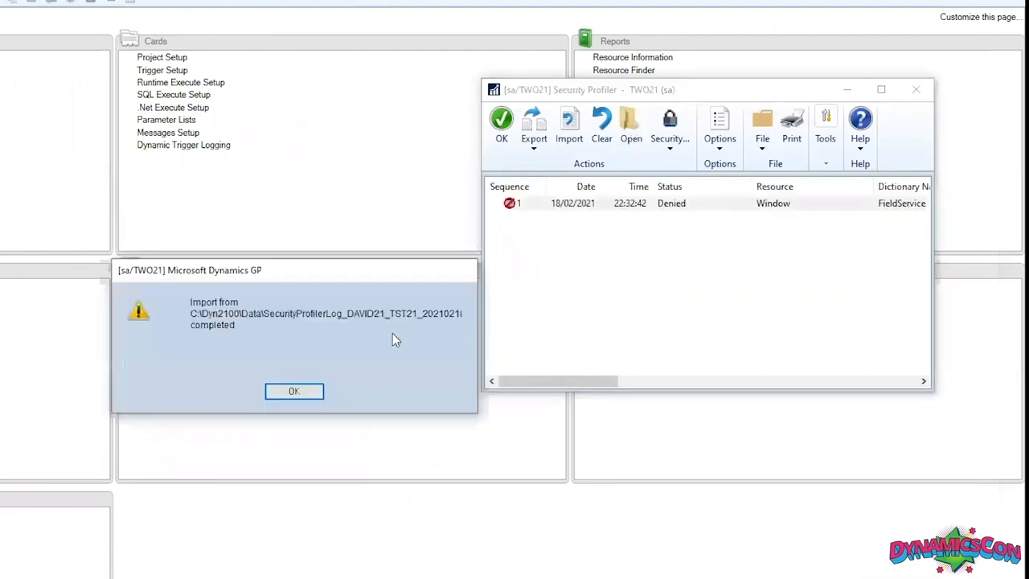
left_click(295, 391)
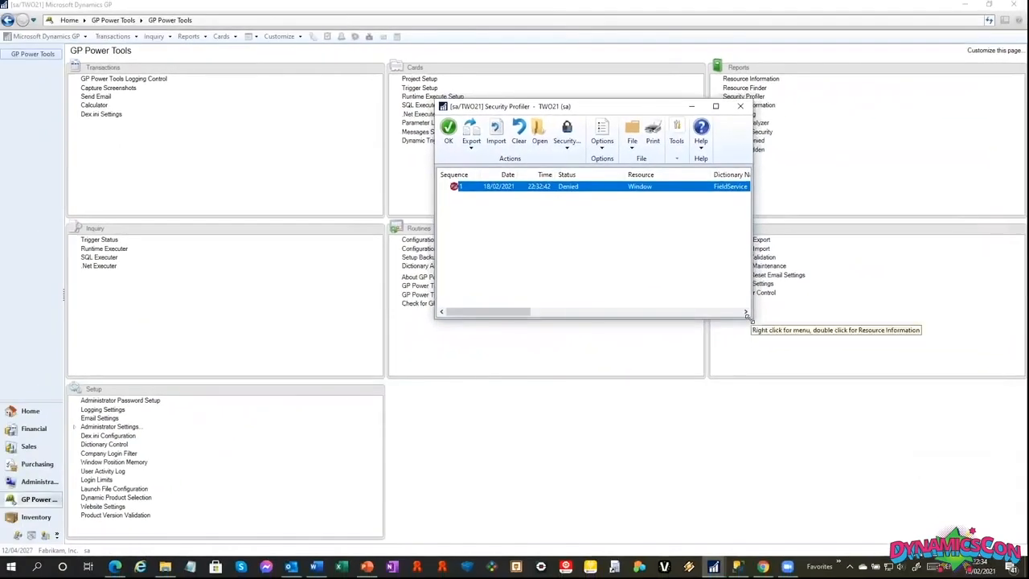
Widen Security Profiler, open Security Information for the denied Create Return entry, and expand the denied user, LESSONUSER1 and LESSONUSER2 to review their company access.
left_click_drag(747, 318, 929, 328)
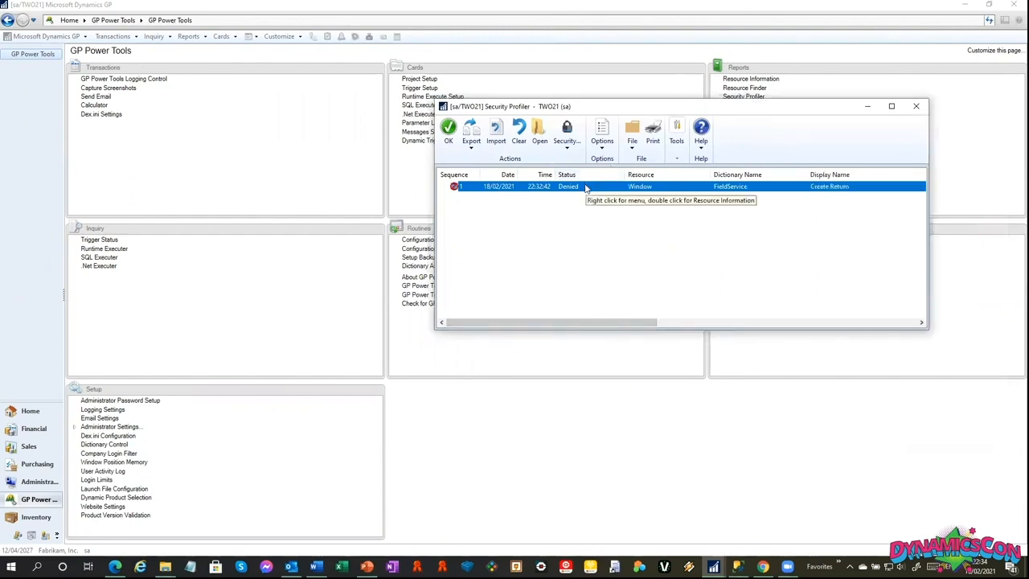
left_click(567, 139)
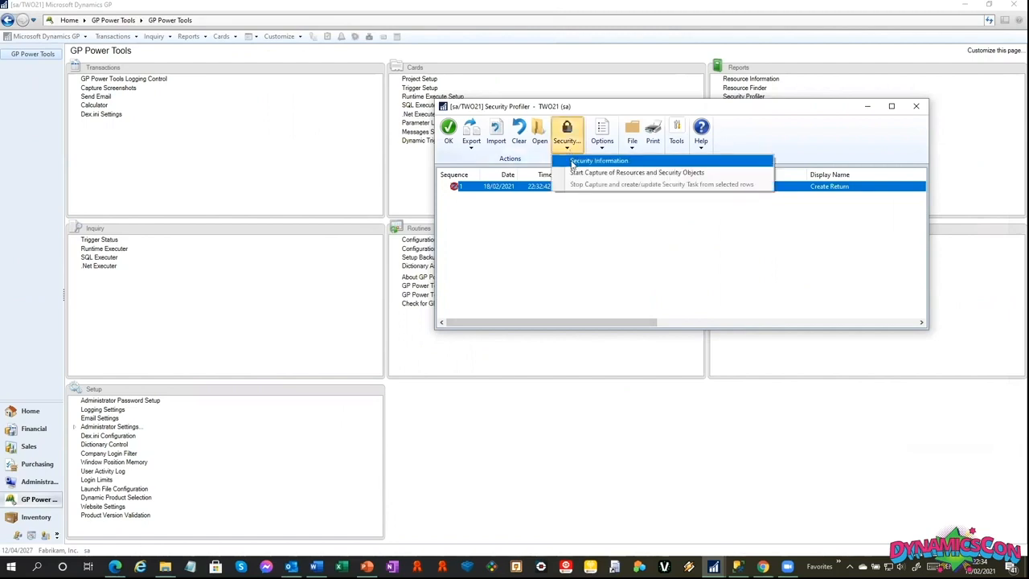
left_click(567, 161)
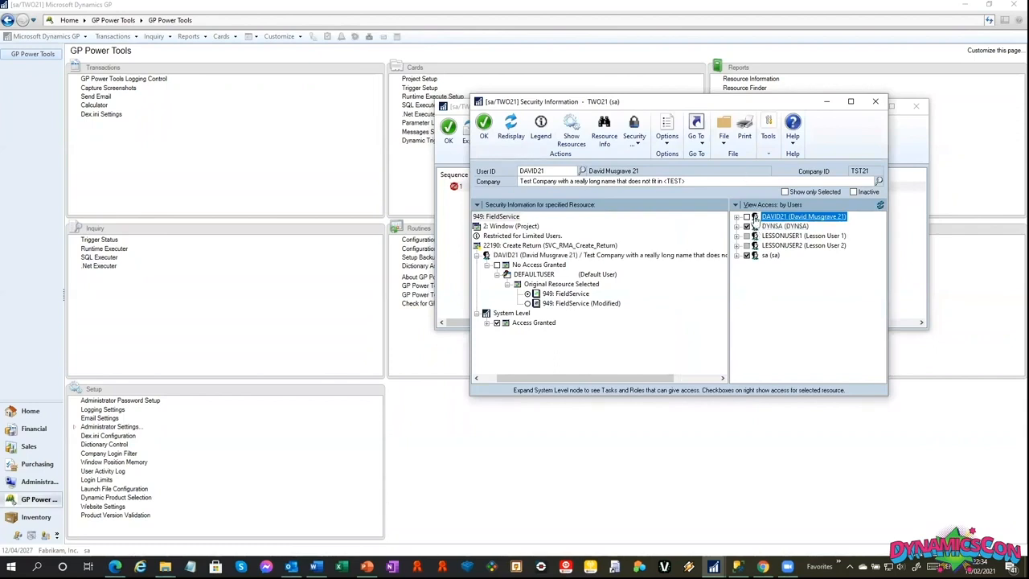
left_click(737, 218)
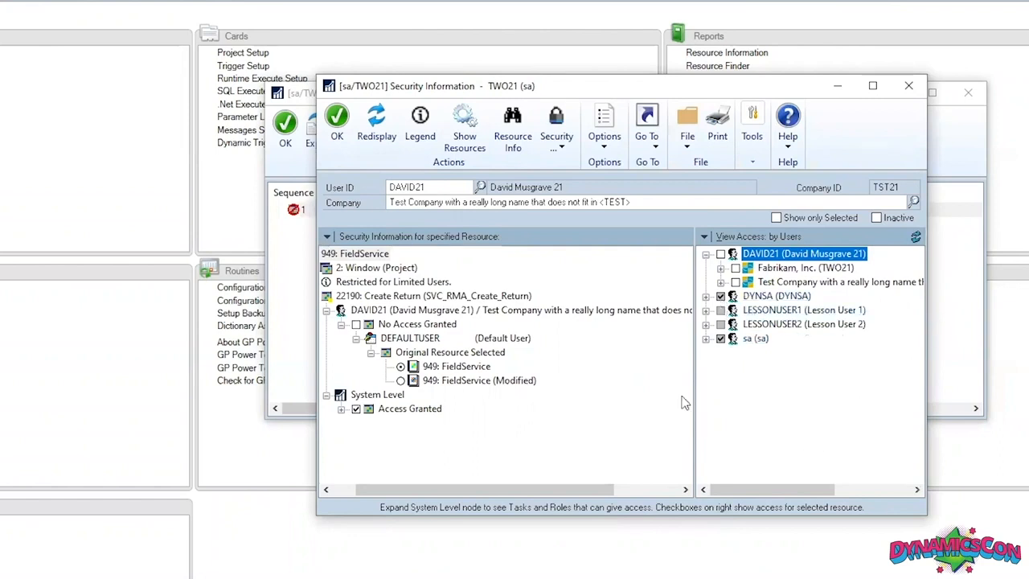
left_click(706, 310)
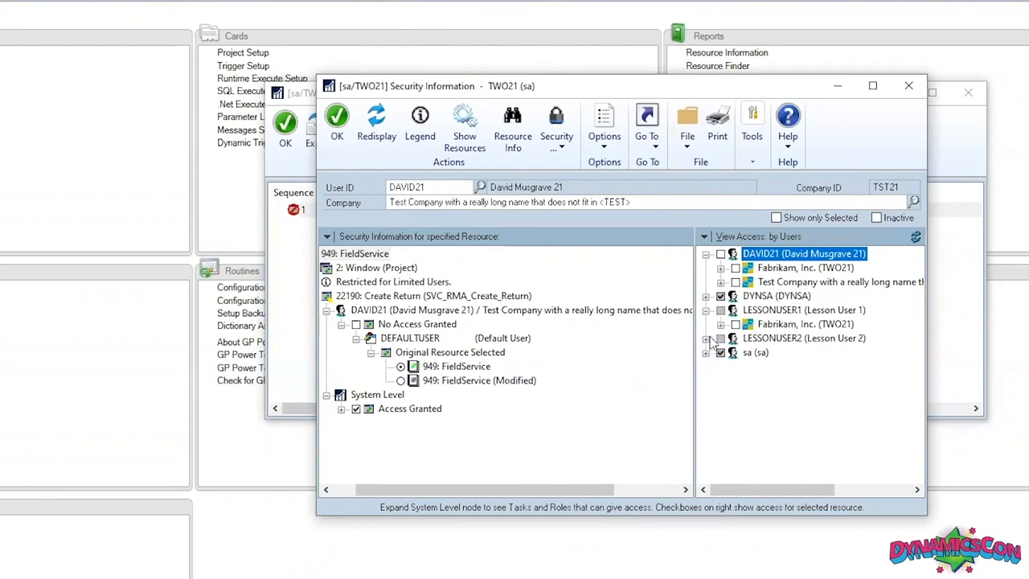
left_click(706, 339)
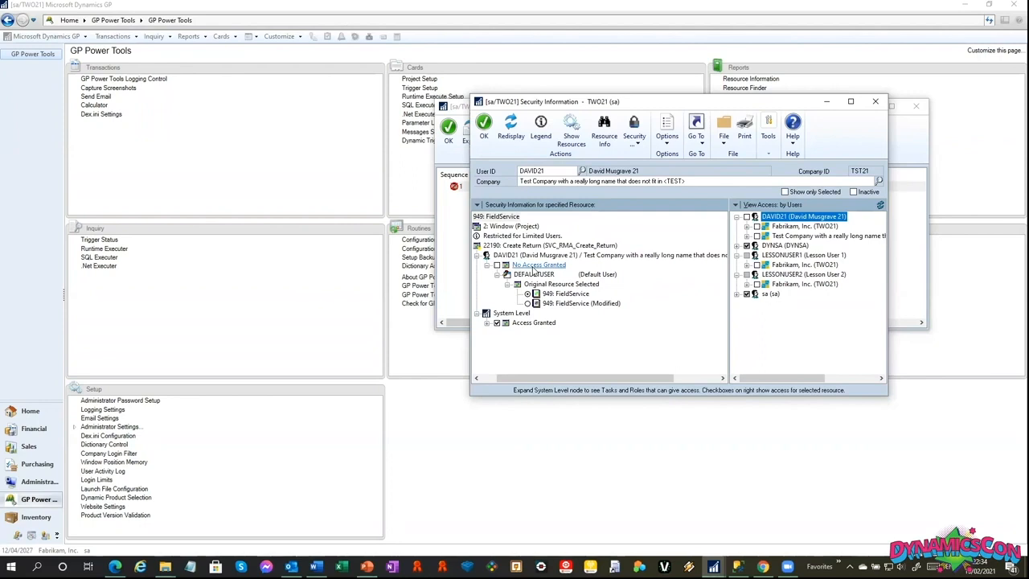
Expand the system-level Access Granted node and its TRX_FSS_RT01* task to examine the roles, enlarging the window and resource pane.
left_click(487, 324)
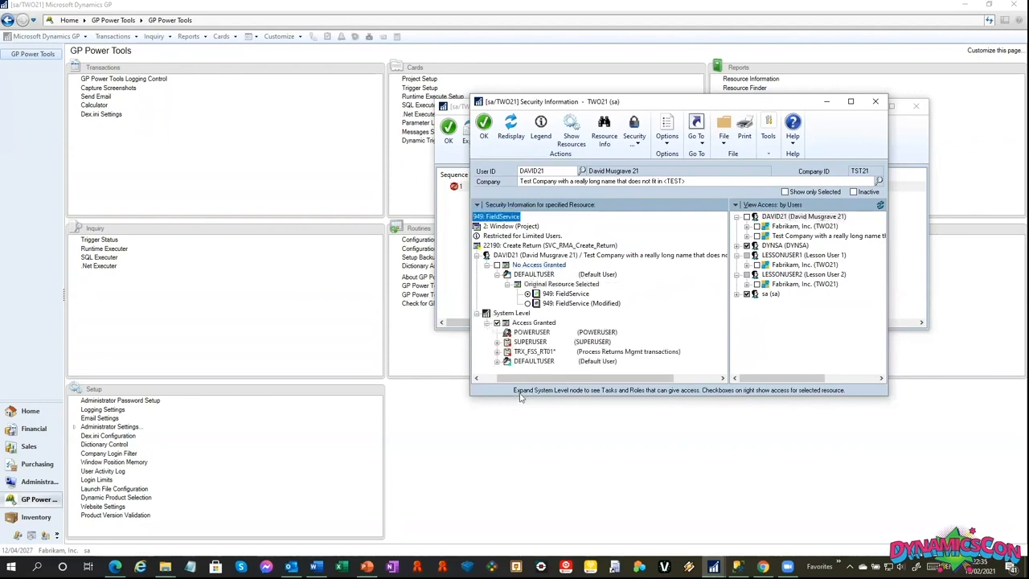
left_click_drag(519, 396, 518, 484)
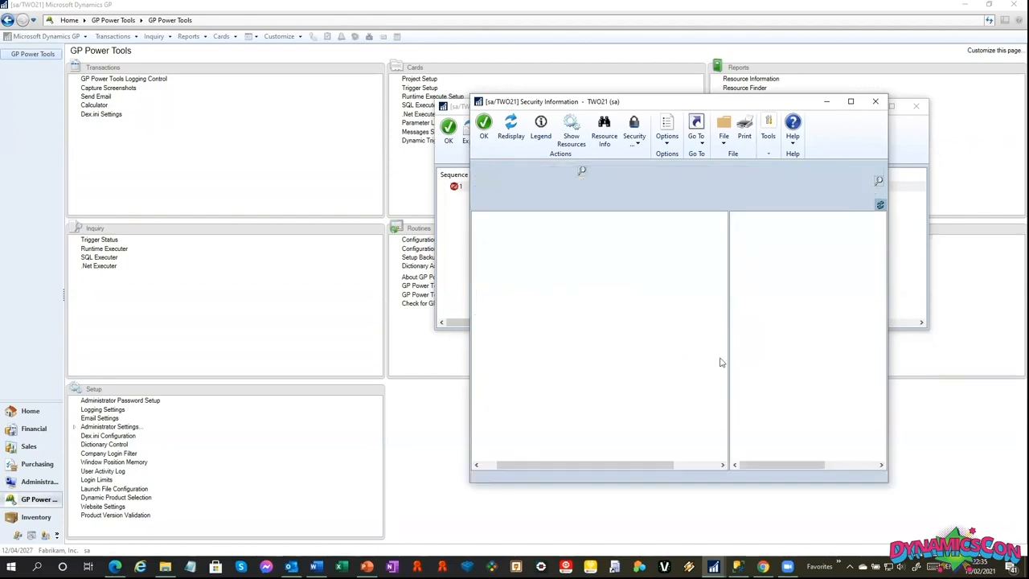
left_click_drag(729, 339, 693, 345)
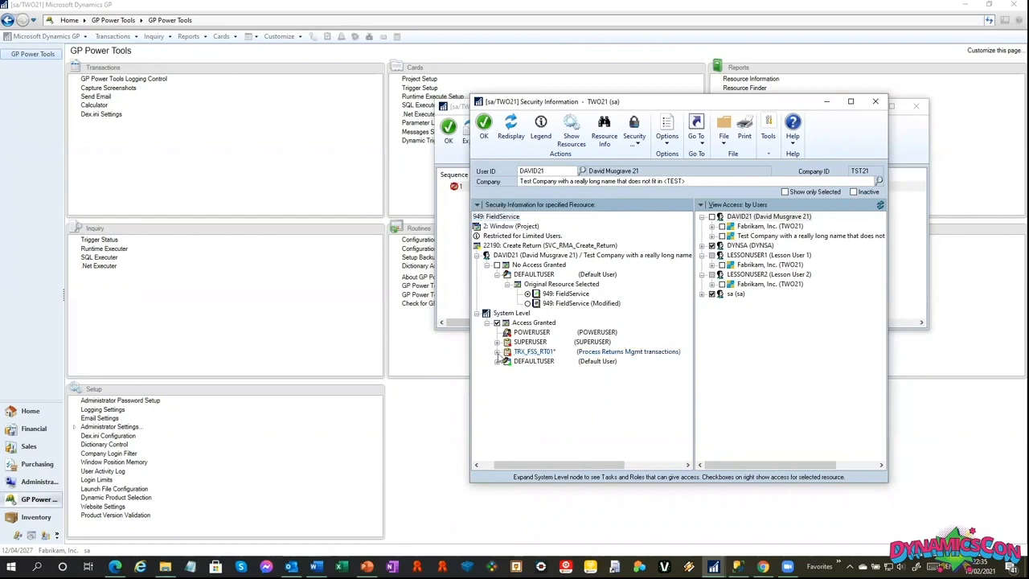
left_click(498, 352)
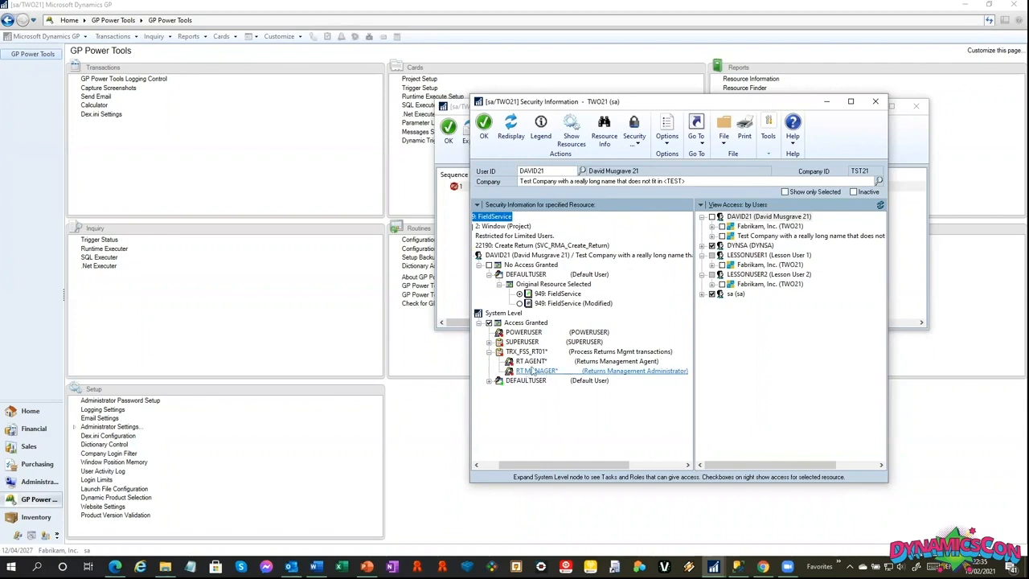
Open User Security Setup for the denied user in the test company from Security Information, entering the system password.
left_click(541, 257)
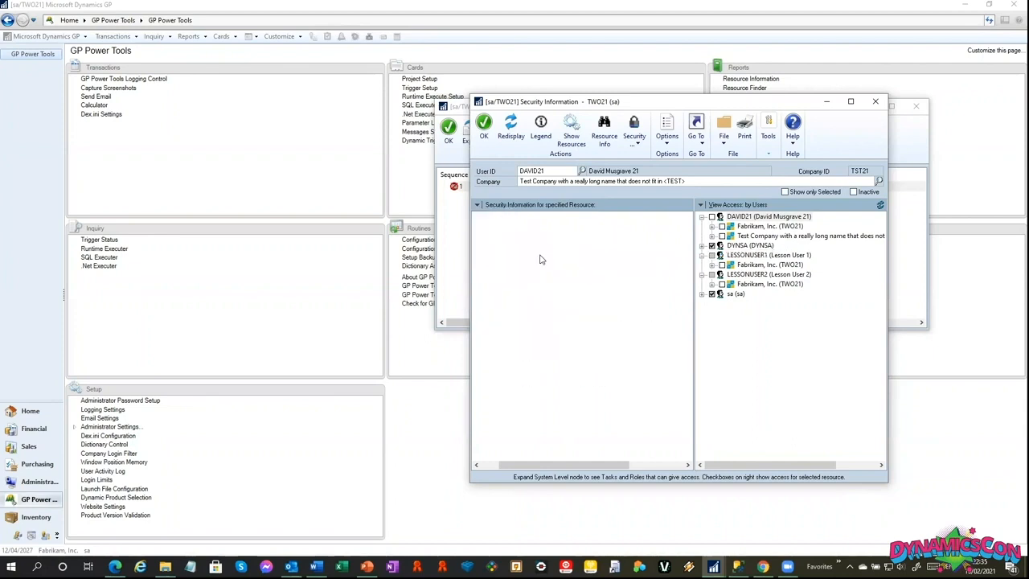
type("passw")
key("Return")
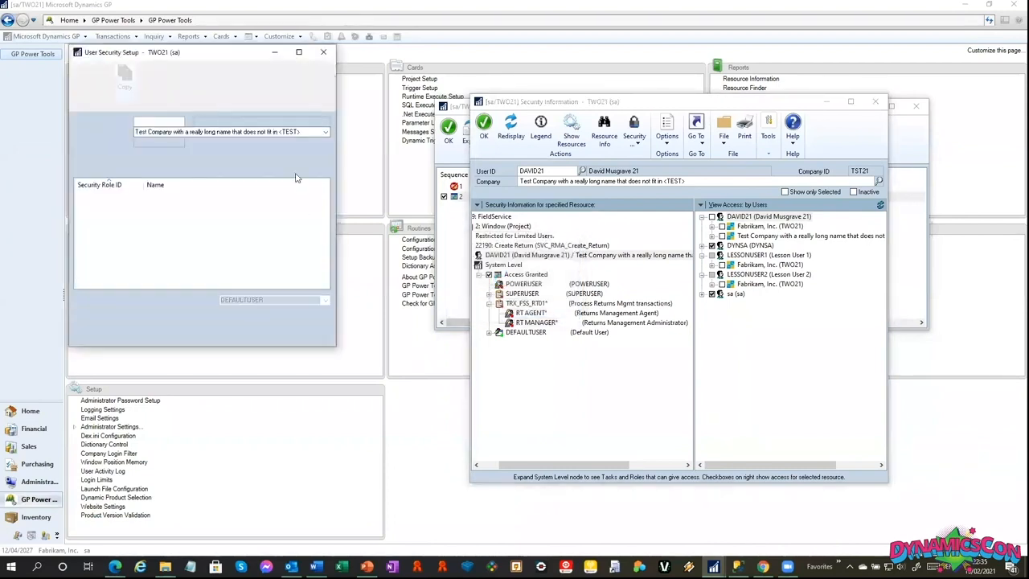
Assign the RT AGENT* role to the denied user, save and acknowledge the logged-in notice, and redisplay Security Information.
scroll(177, 263, "down", 12)
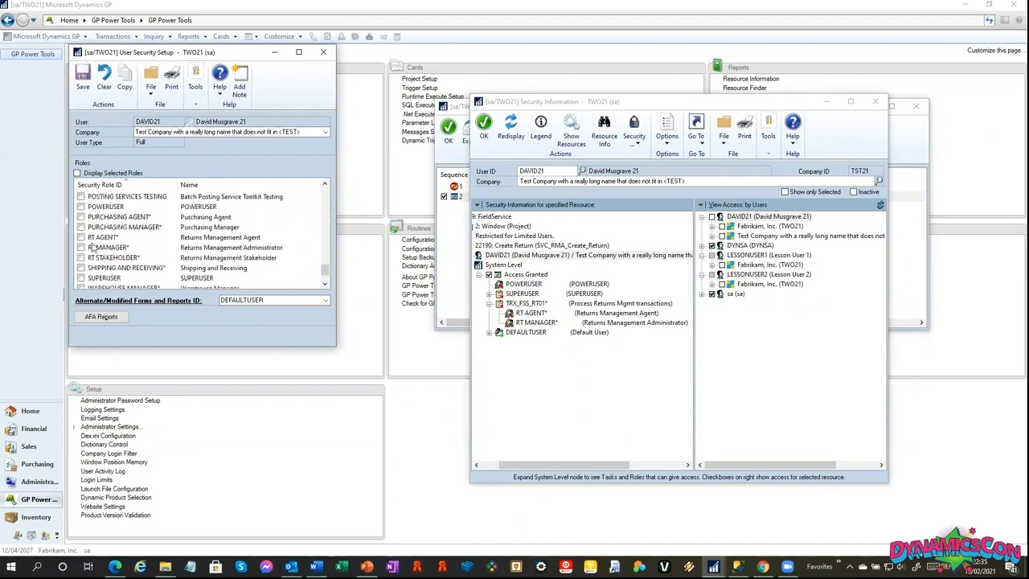
left_click(94, 248)
left_click(95, 238)
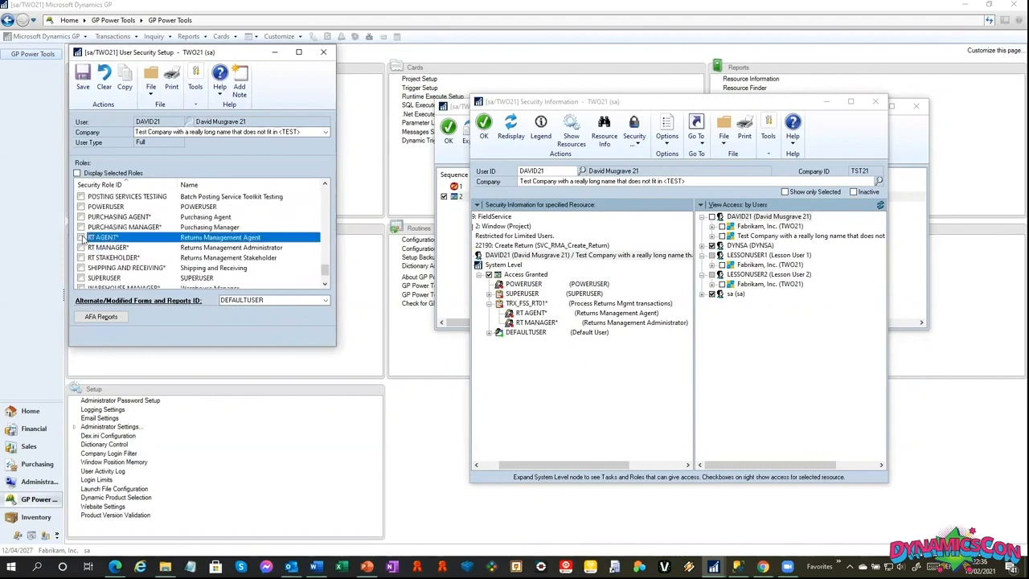
left_click(83, 81)
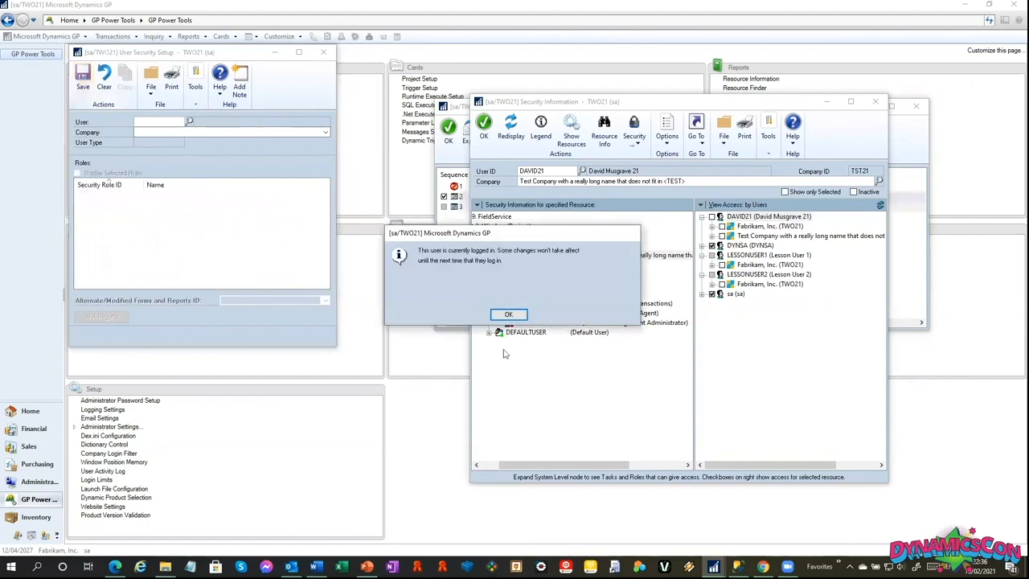
left_click(494, 318)
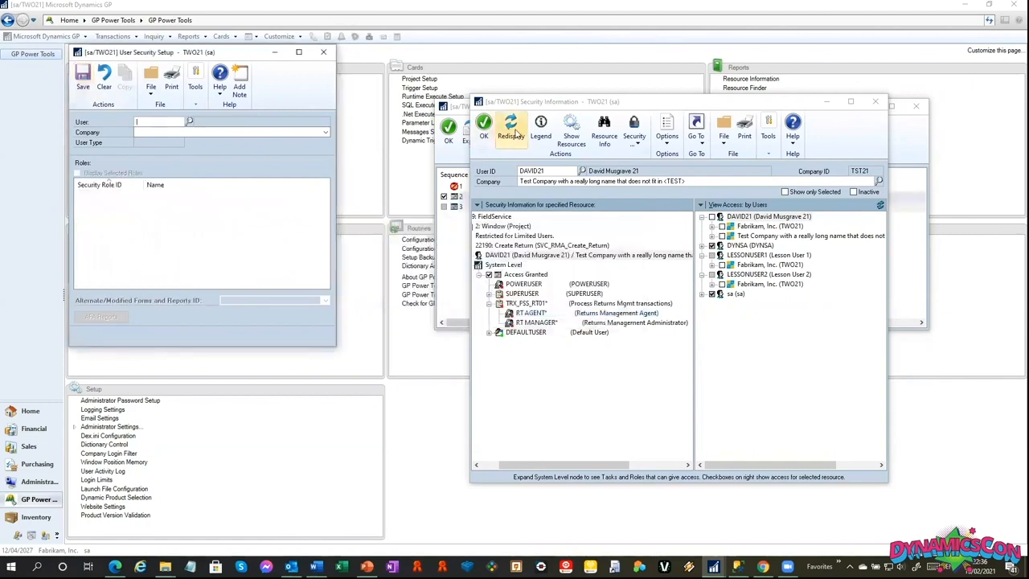
left_click(514, 135)
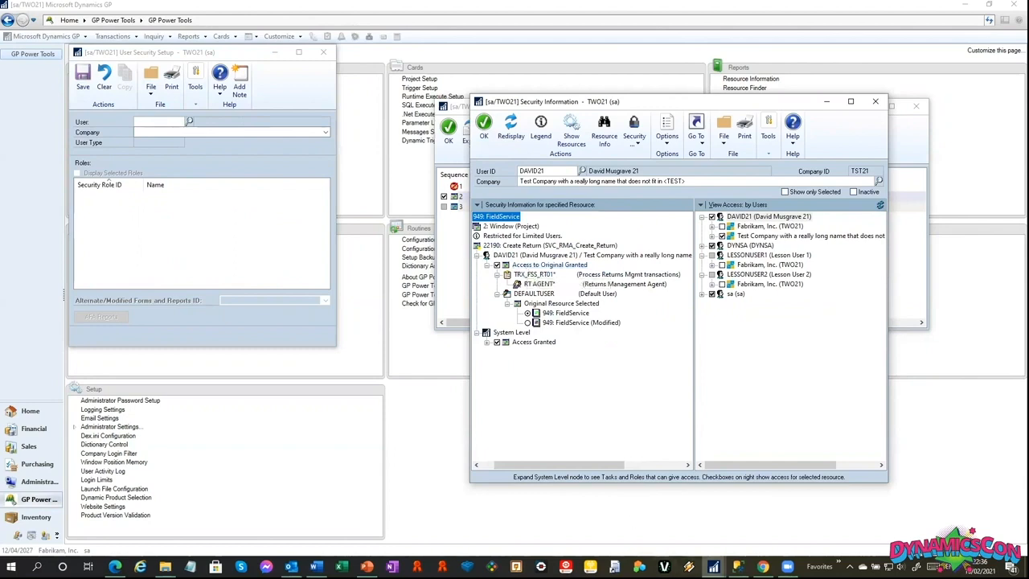
Bring forward the TST21 session's Sales Transaction Entry and Security Profiler windows, and move the profiler clear of the entry window.
mouse_move(713, 566)
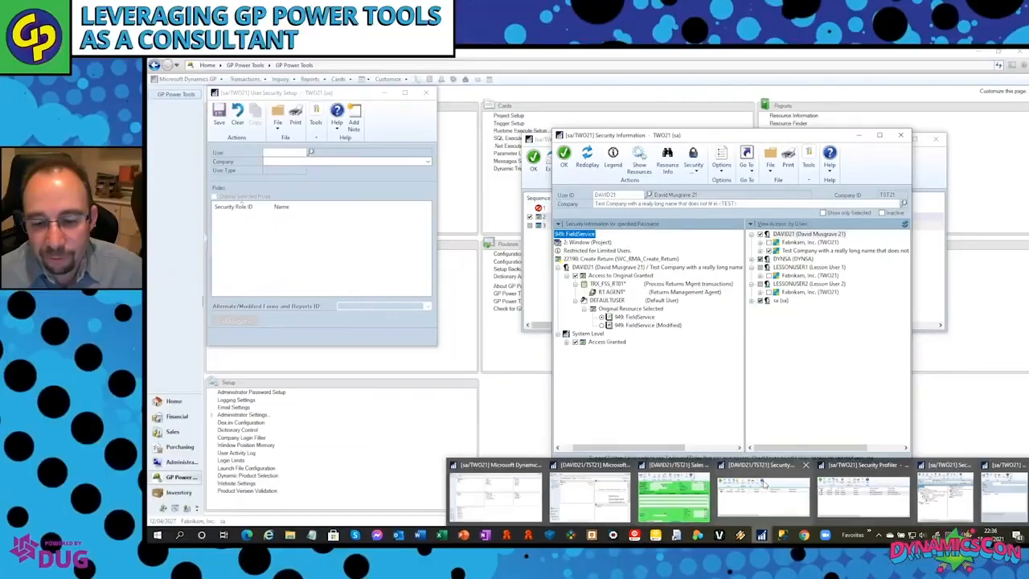
left_click(674, 492)
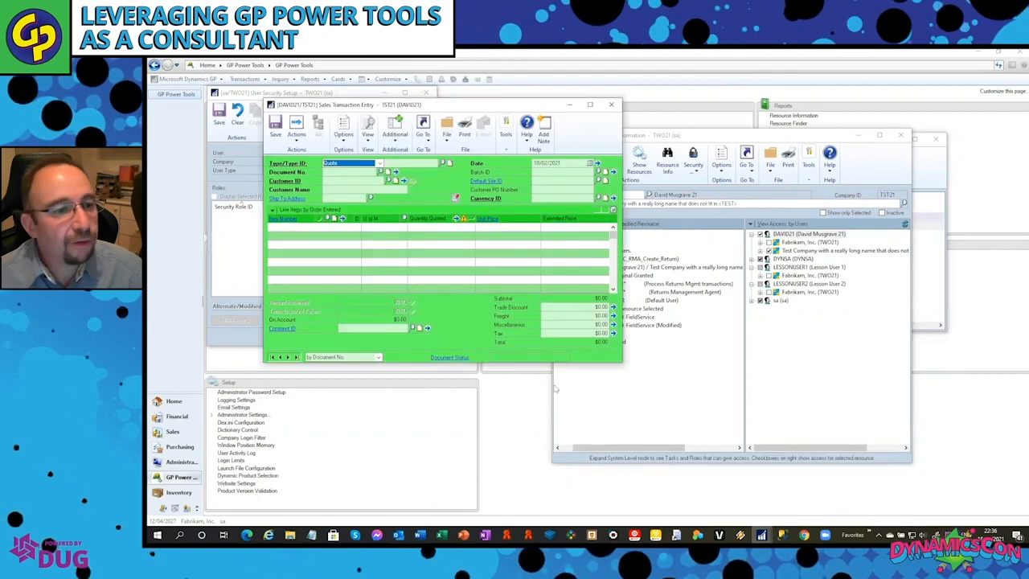
mouse_move(761, 535)
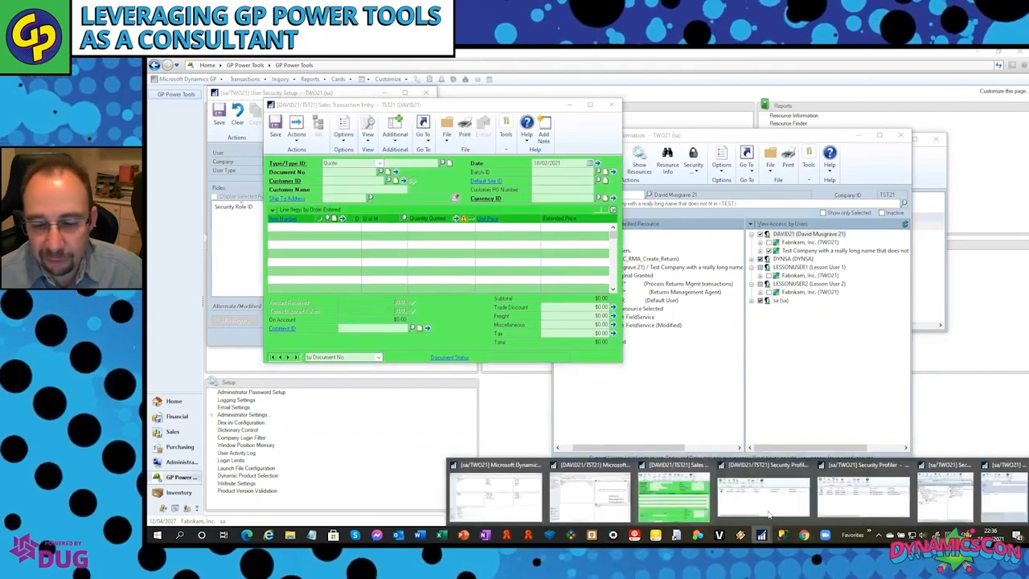
left_click(756, 507)
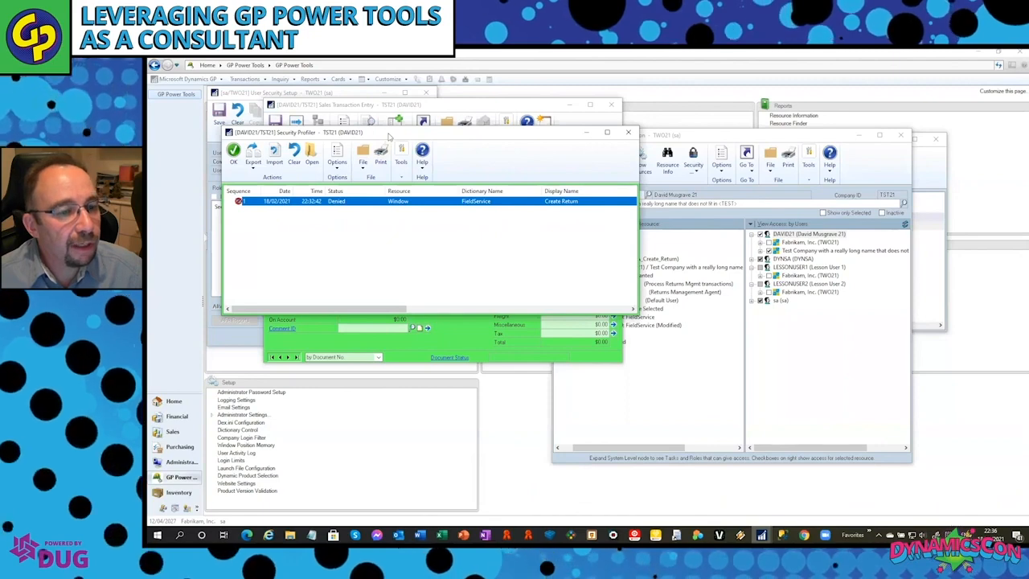
left_click_drag(389, 137, 606, 191)
Open the additional Create Return window from Sales Transaction Entry to test the new access, and close it again.
left_click(423, 129)
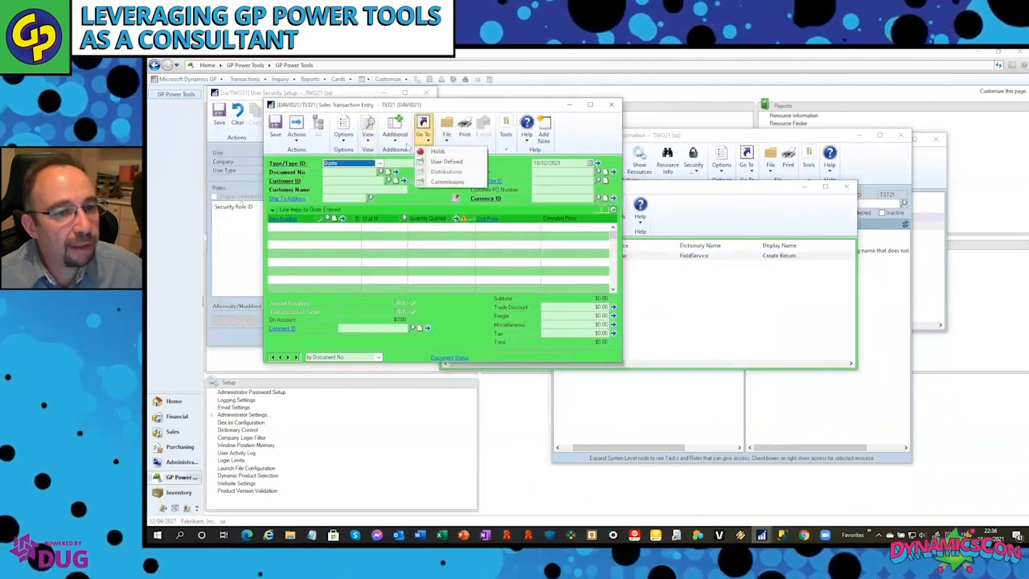
left_click(400, 143)
left_click(404, 184)
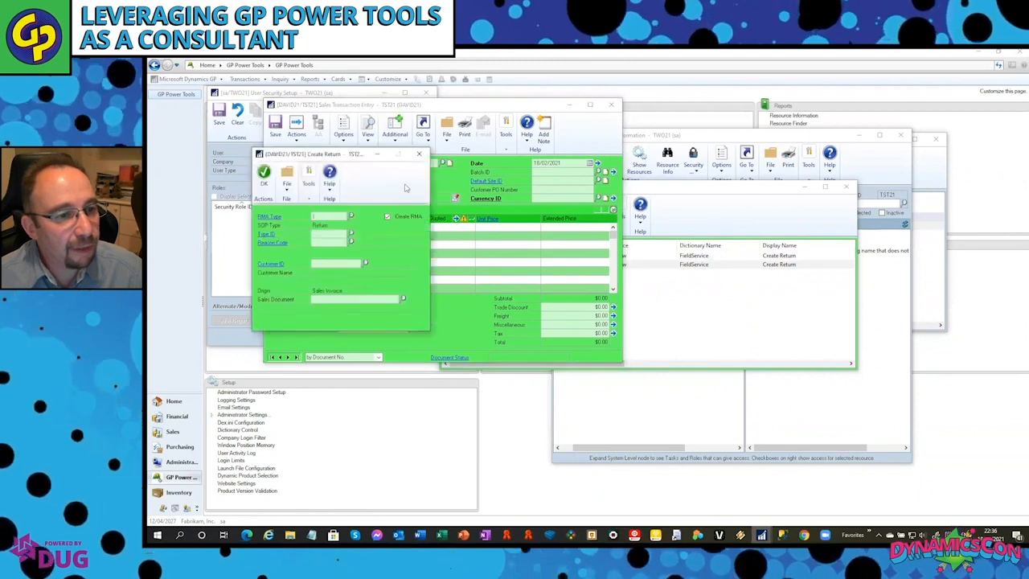
left_click(419, 154)
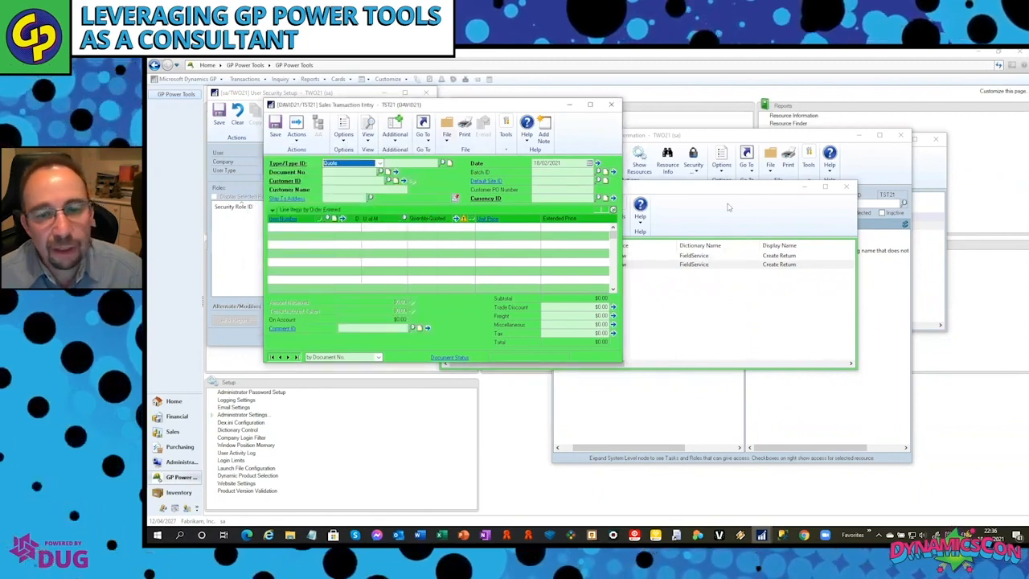
Check the available options in the TST21 Security Profiler, and close it and Sales Transaction Entry.
left_click(728, 208)
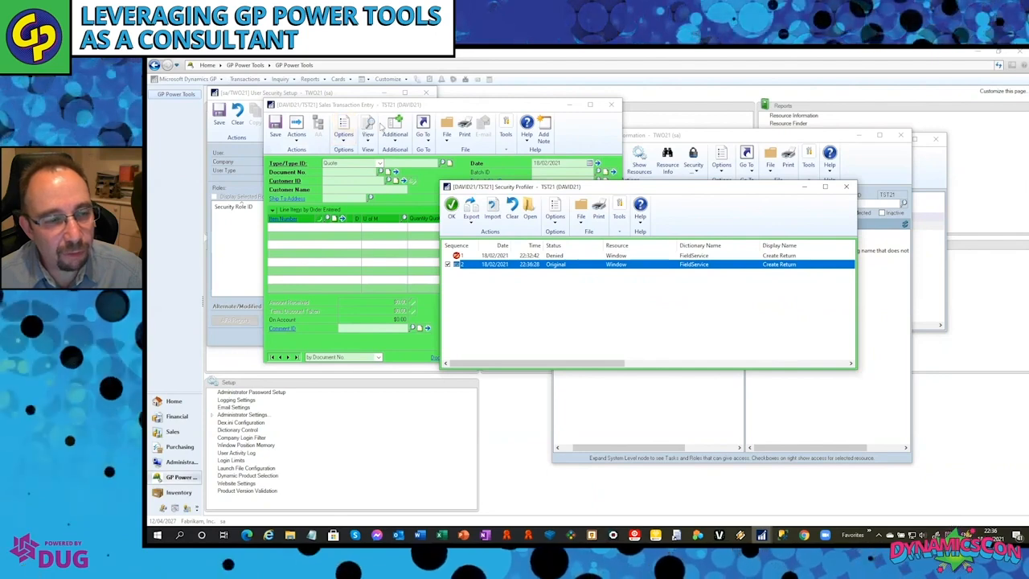
left_click(554, 224)
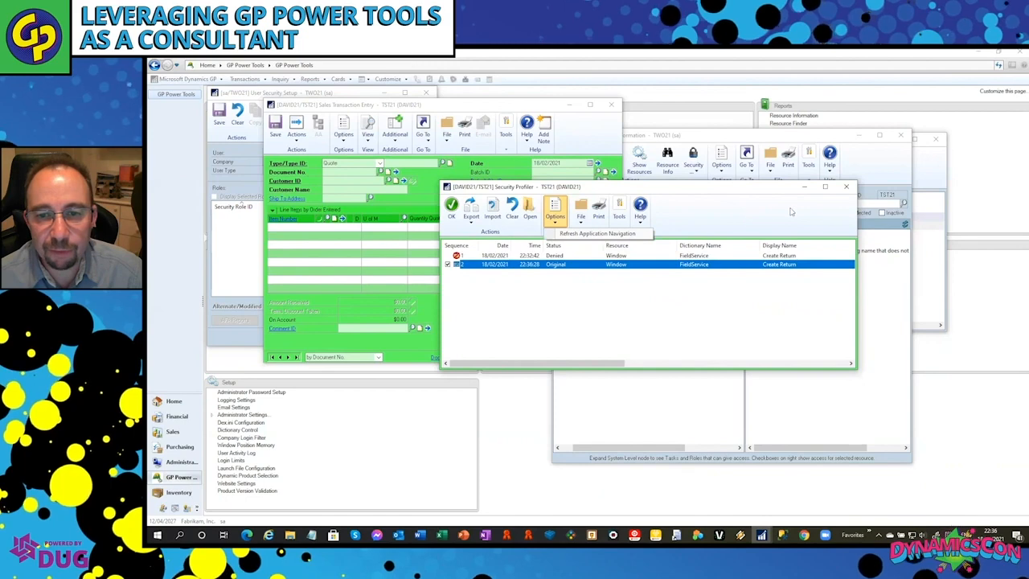
left_click(846, 189)
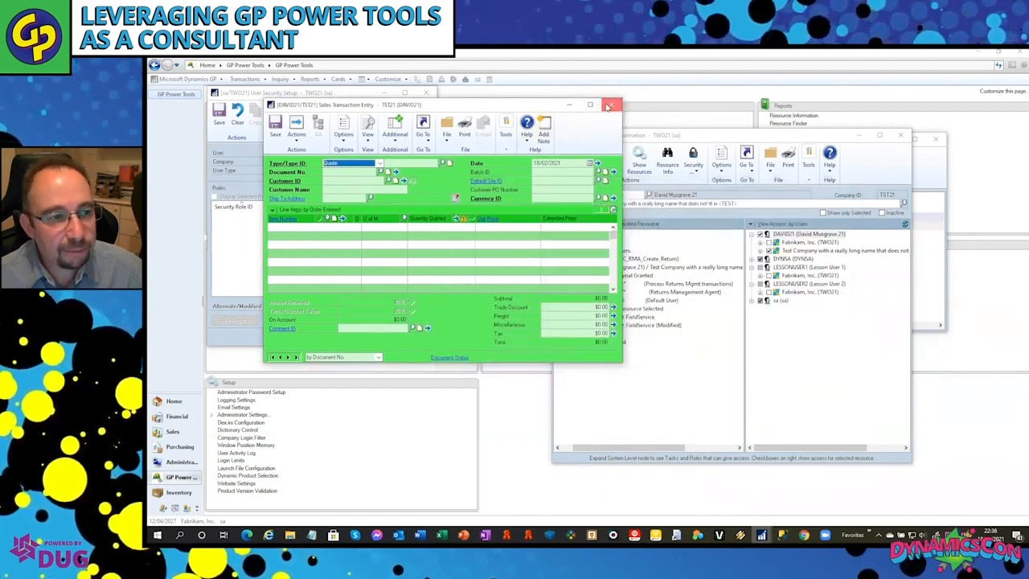
left_click(608, 106)
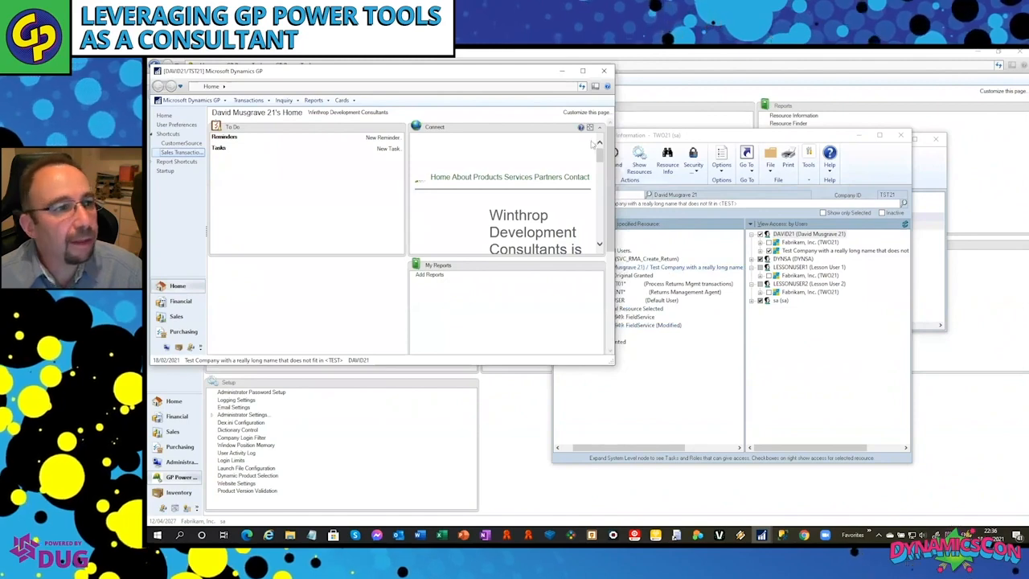
Minimize the TST21 session, remove the RT AGENT* role from the test user in User Security Setup, save, and acknowledge the logged-in notice.
left_click(562, 71)
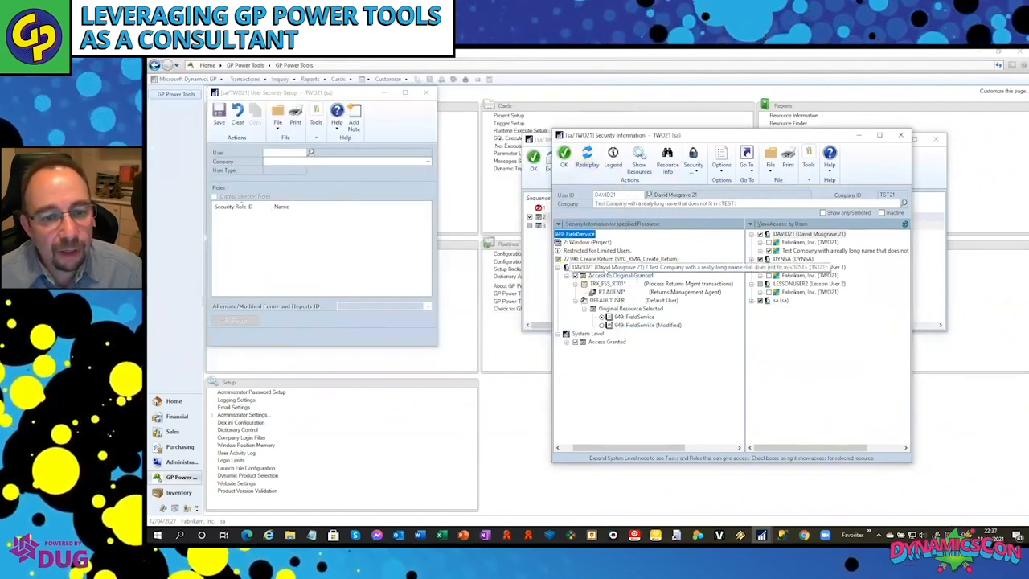
double_click(605, 268)
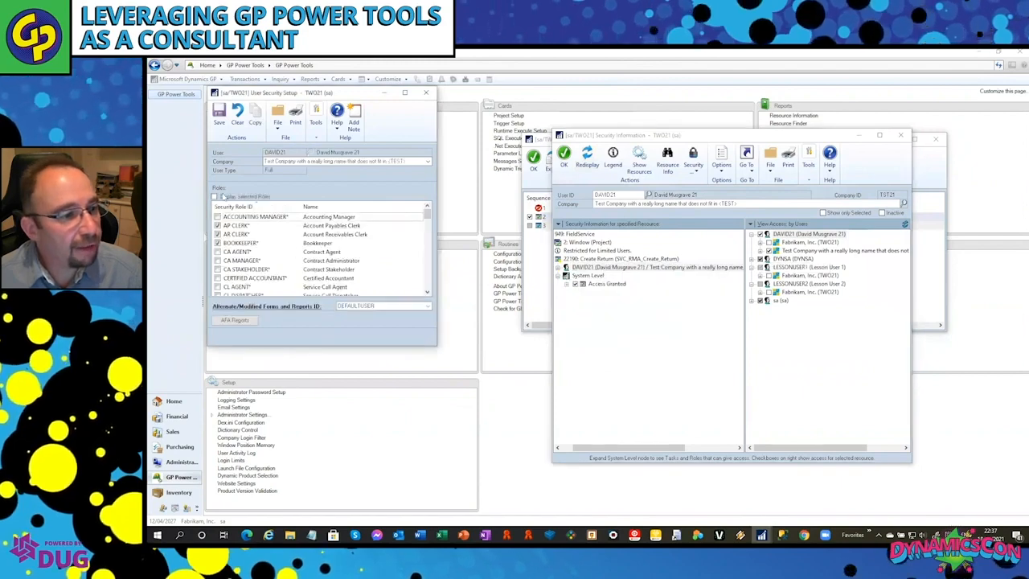
left_click(215, 197)
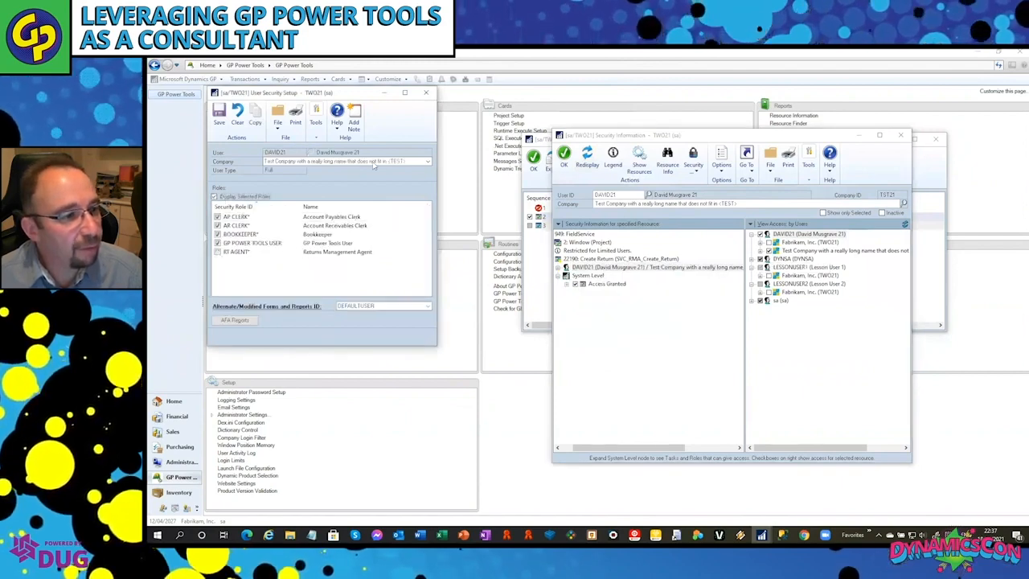
left_click(219, 115)
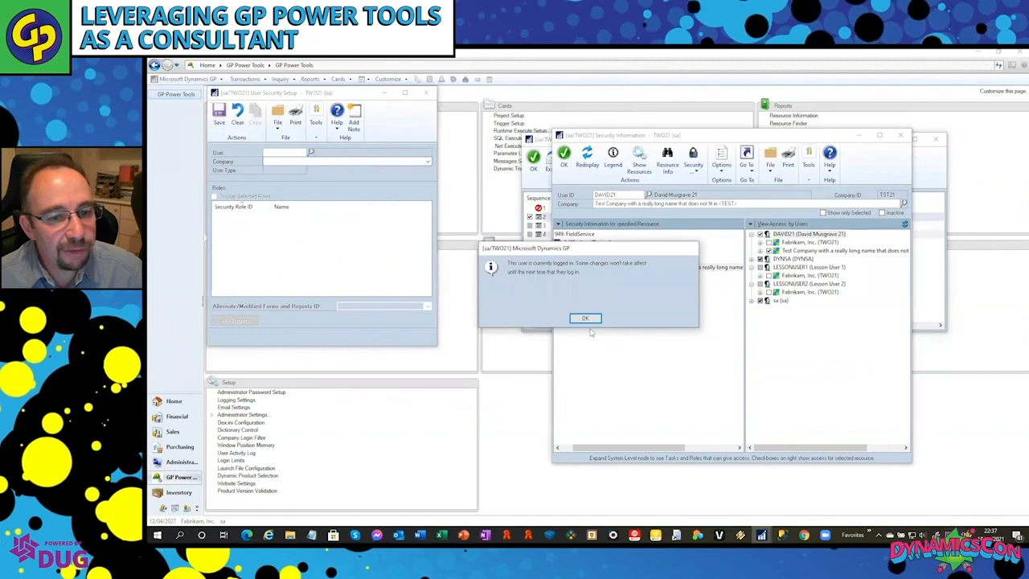
left_click(589, 319)
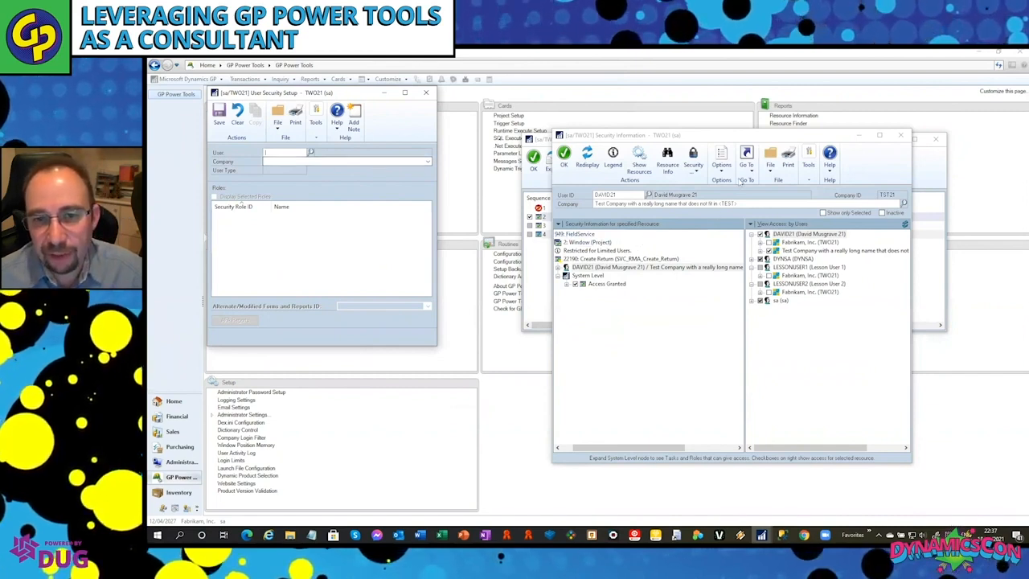
Reposition Security Information to view its resource tree, and close the Security Profiler, Security Information and User Security Setup windows.
left_click(801, 140)
left_click_drag(771, 134, 707, 112)
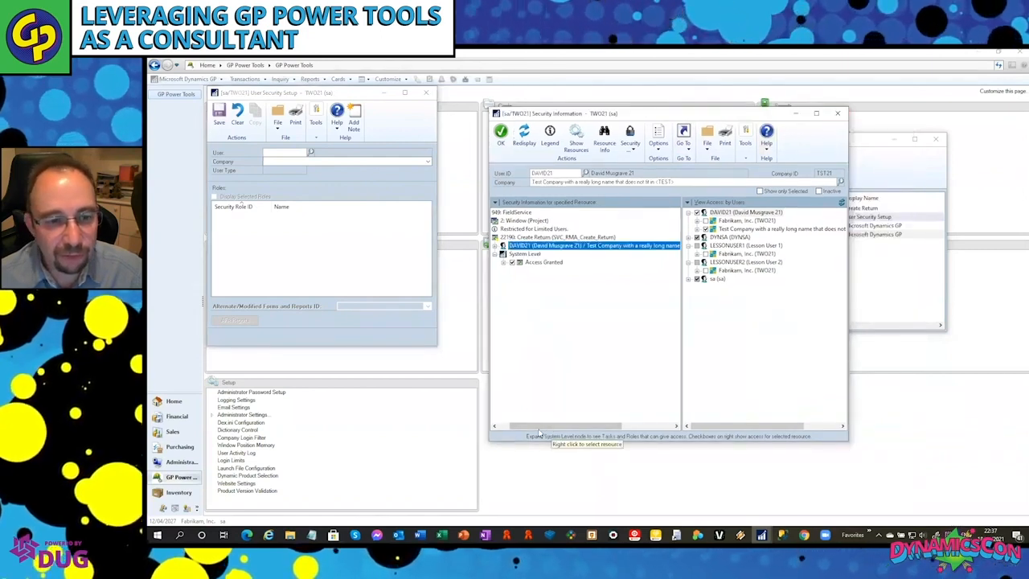
left_click_drag(539, 428, 517, 430)
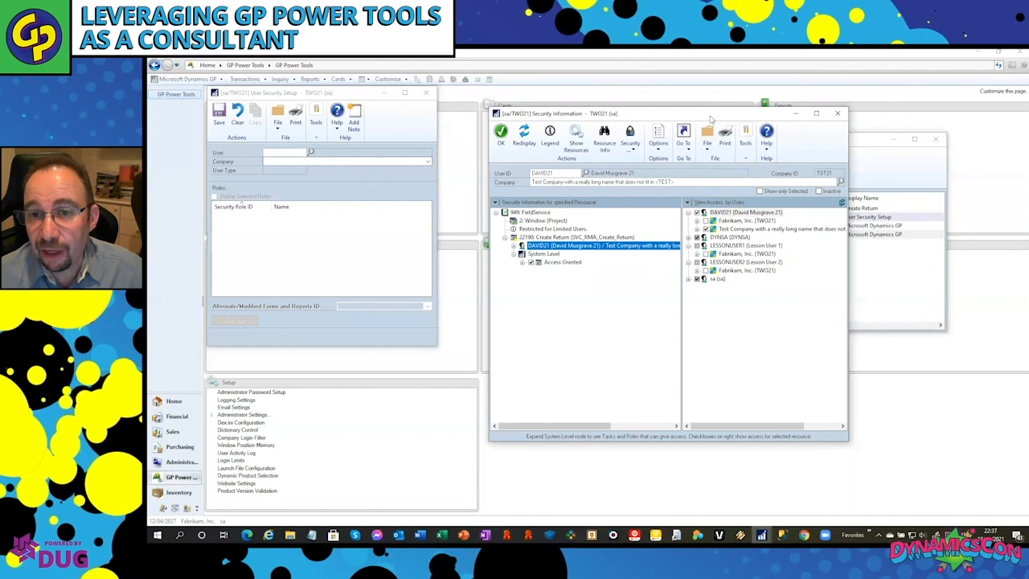
left_click_drag(713, 118, 689, 104)
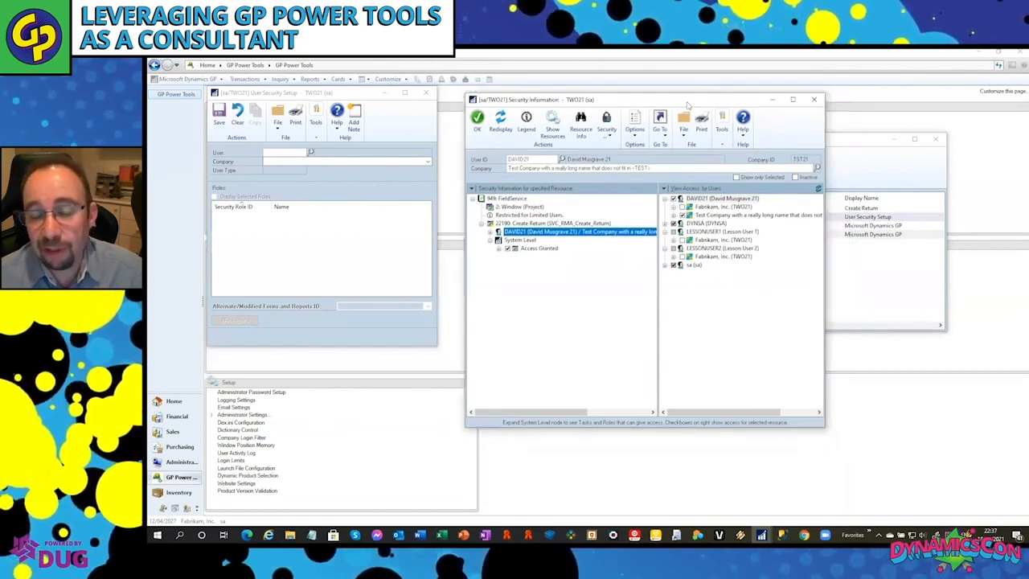
left_click(859, 144)
left_click(936, 139)
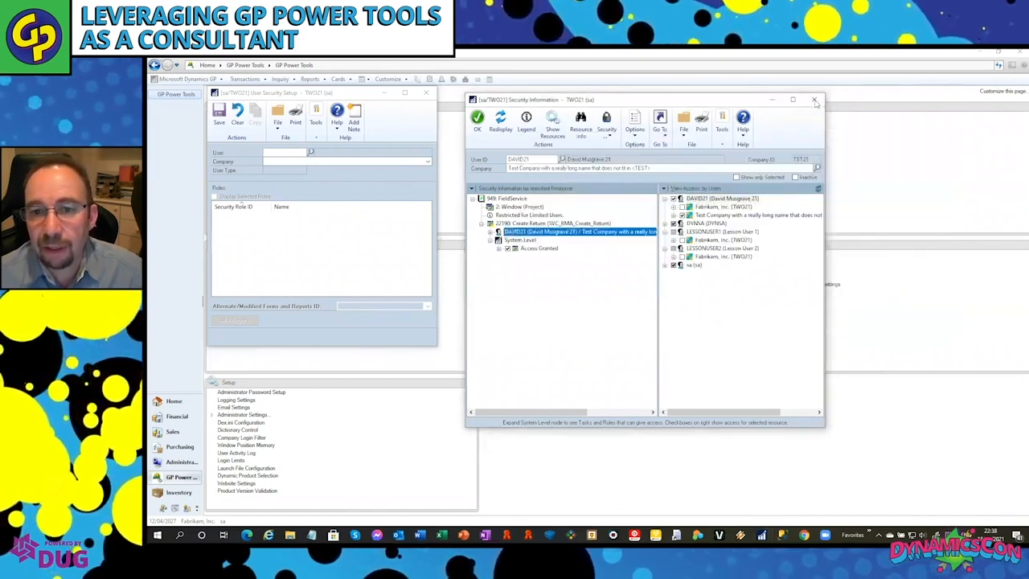
left_click(814, 99)
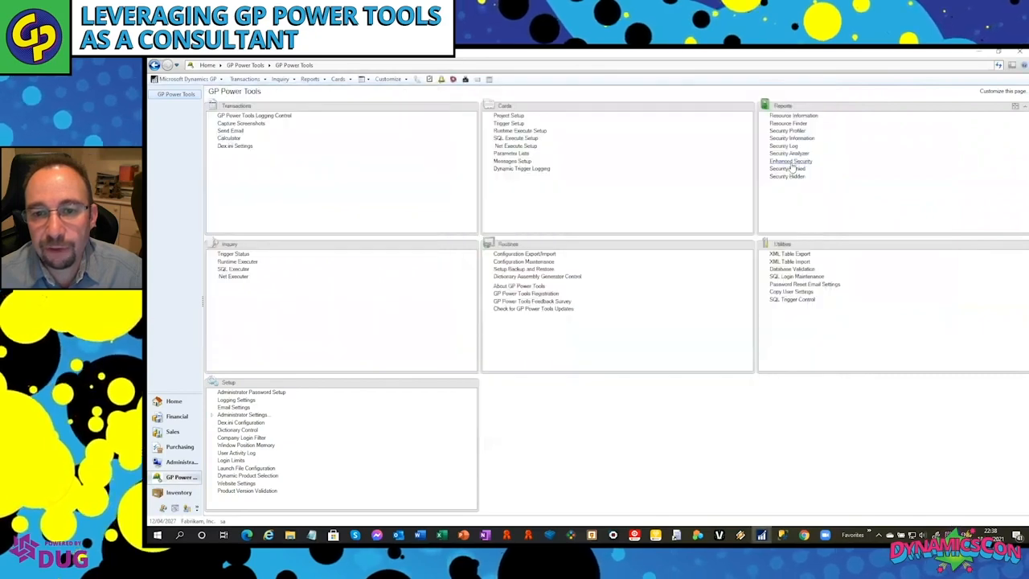
Open Enhanced Security and set it to the test user in the TST21 test company.
left_click(791, 162)
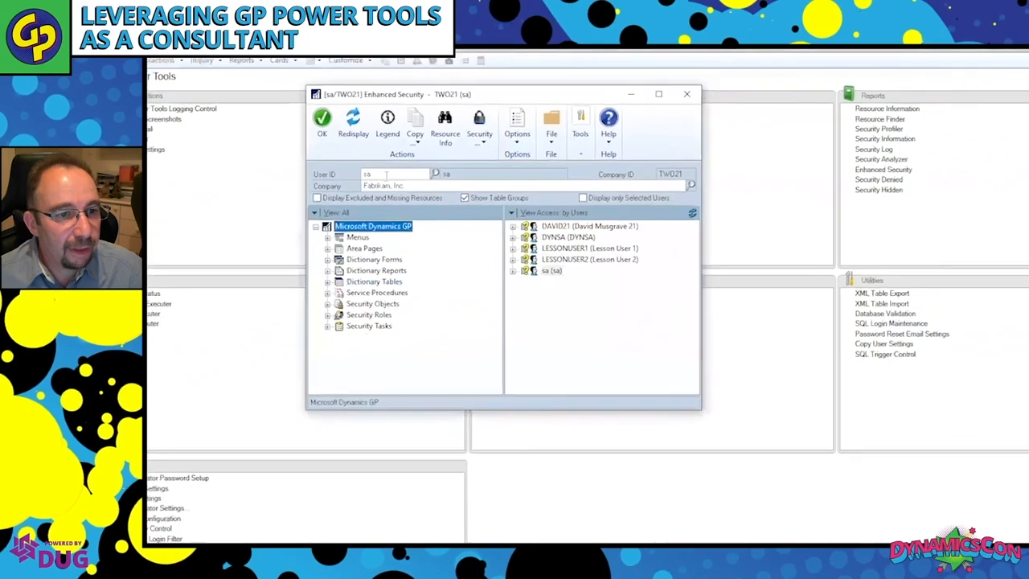
left_click(549, 244)
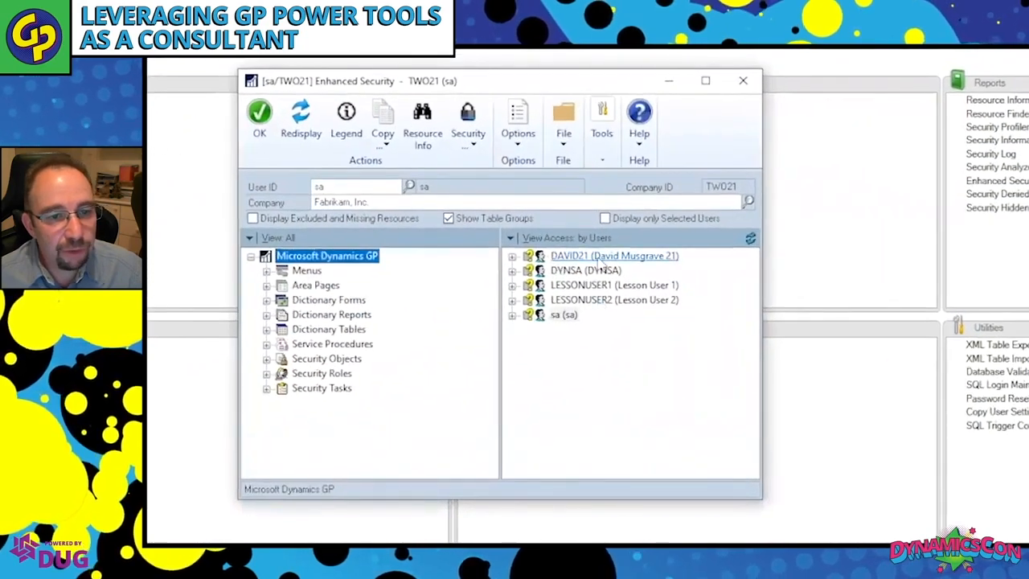
left_click(513, 256)
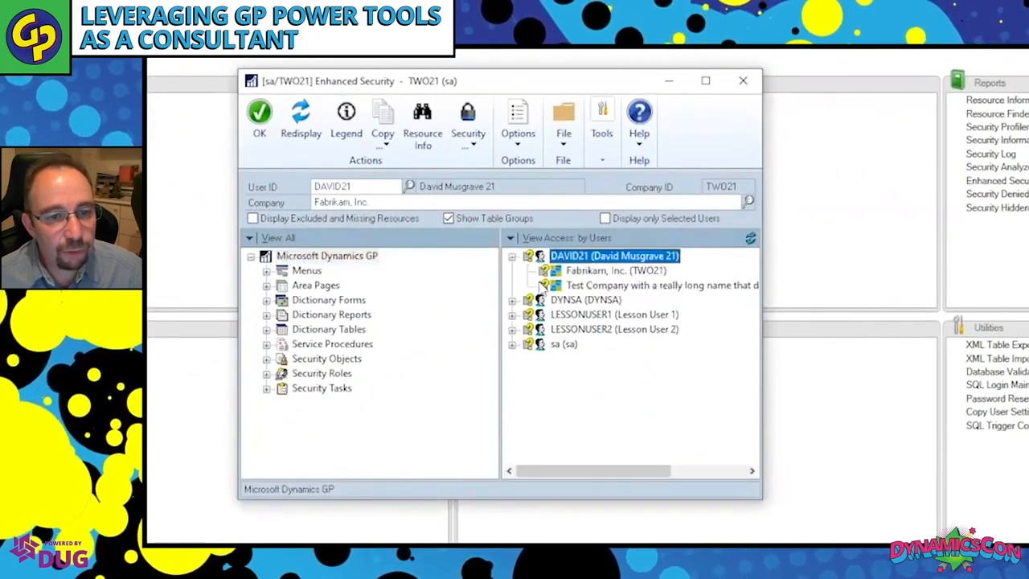
left_click(609, 285)
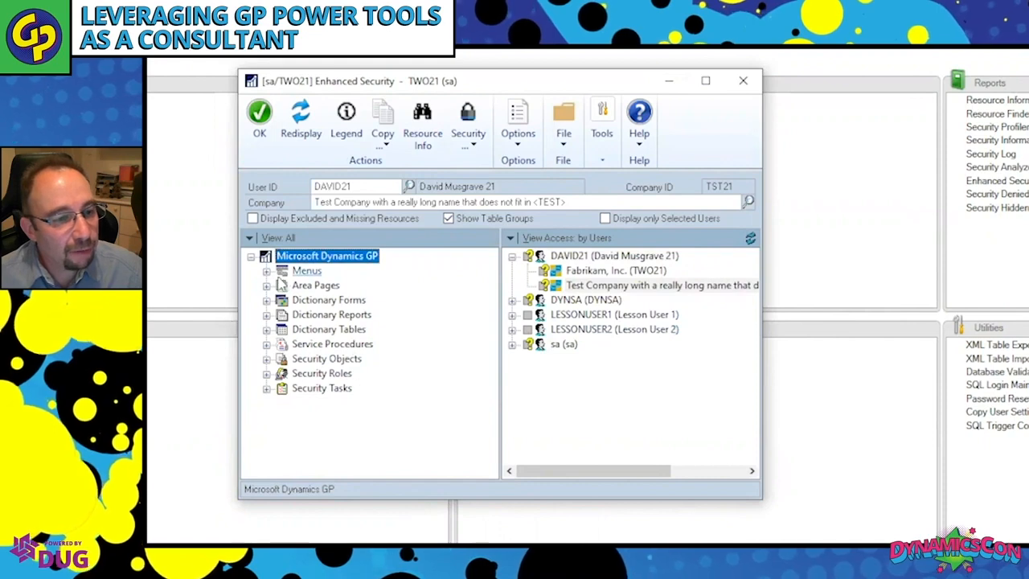
Deny the test user access to Customer (Customer Maintenance) in the Cards > Sales menu branch for the test company.
left_click(267, 271)
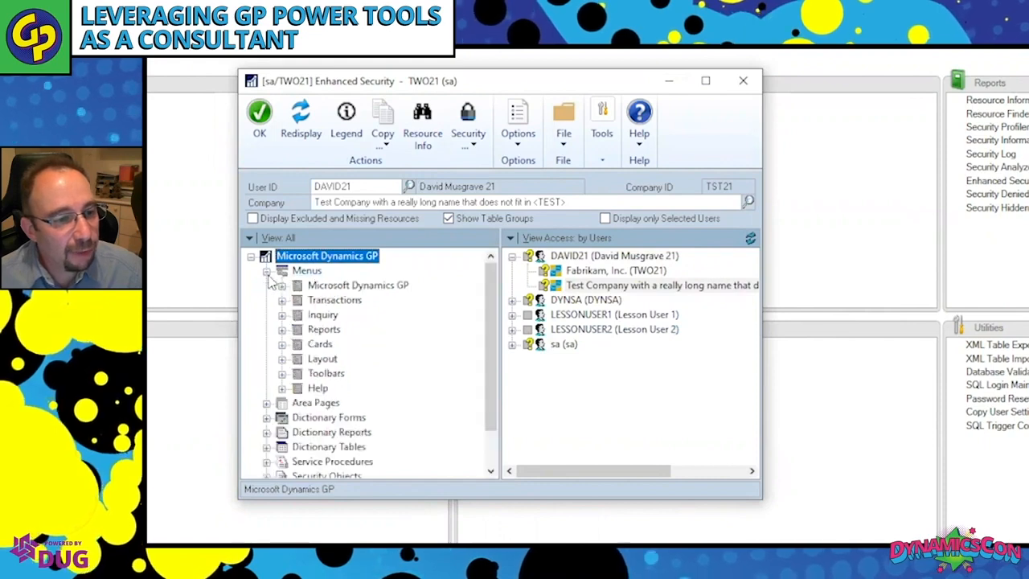
left_click(282, 344)
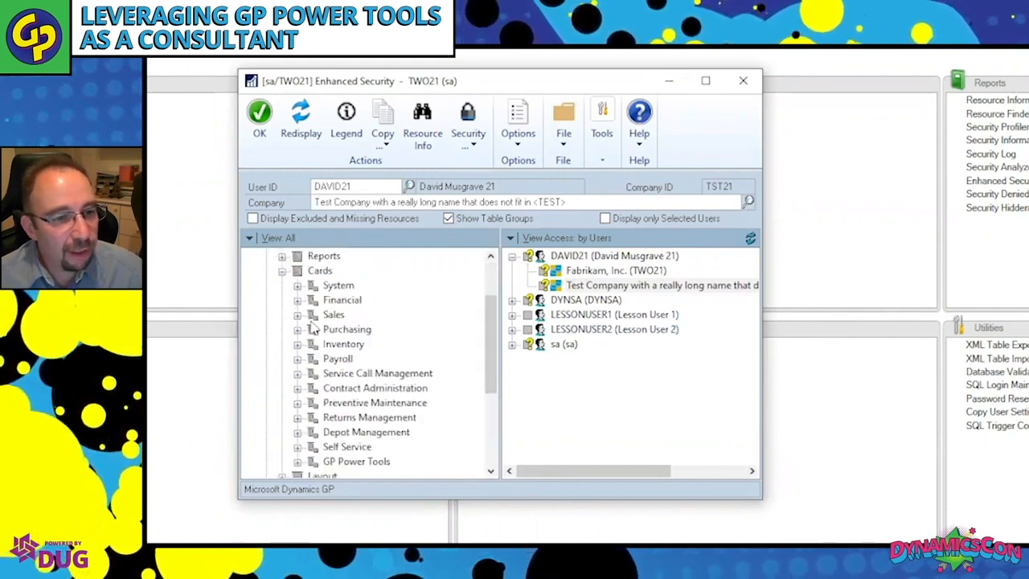
left_click(298, 315)
left_click(381, 272)
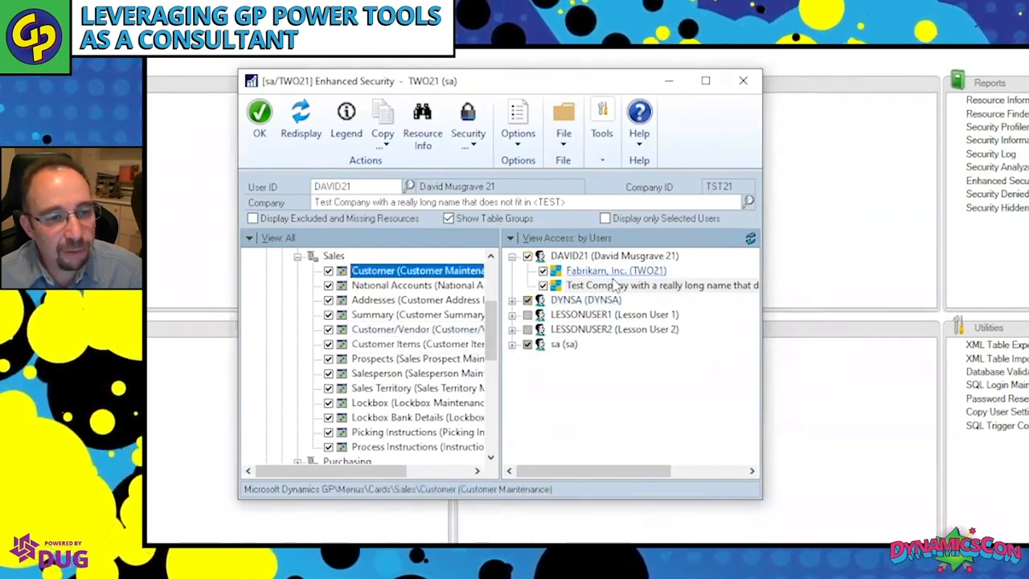
left_click(329, 272)
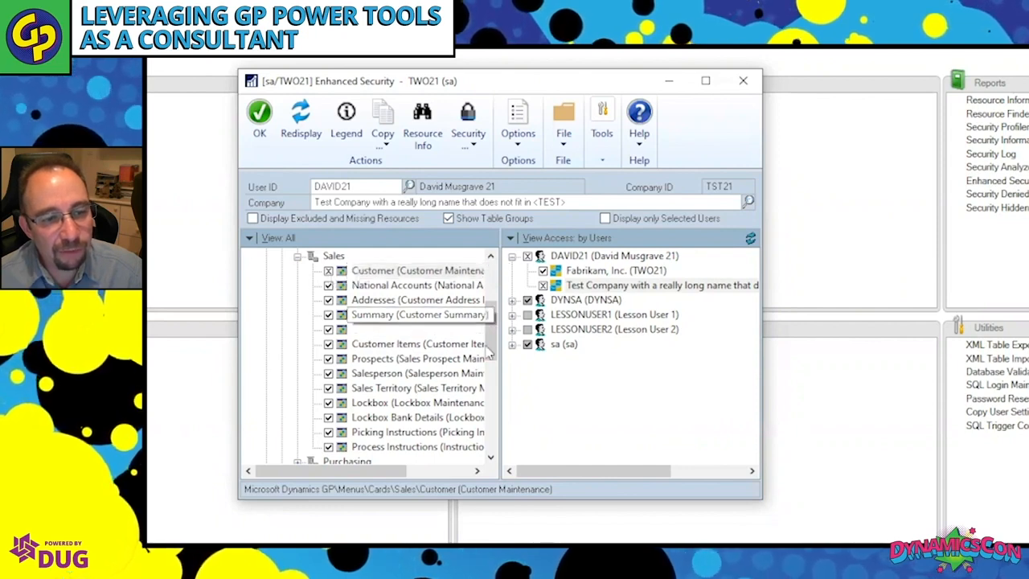
Deny the test user the Return document in the Document Access > Sales branch of Security Objects.
left_click_drag(496, 342, 501, 431)
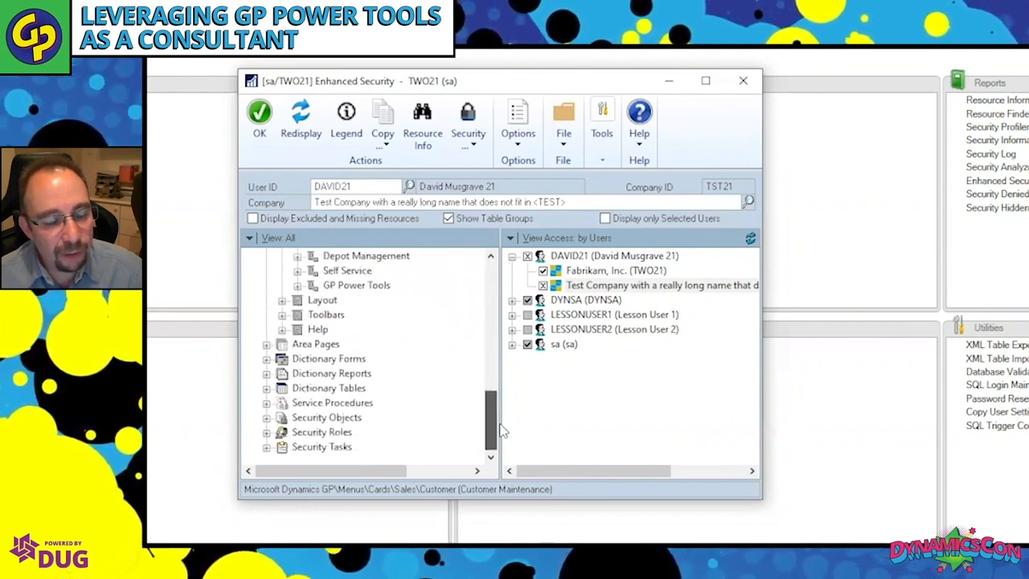
left_click(267, 418)
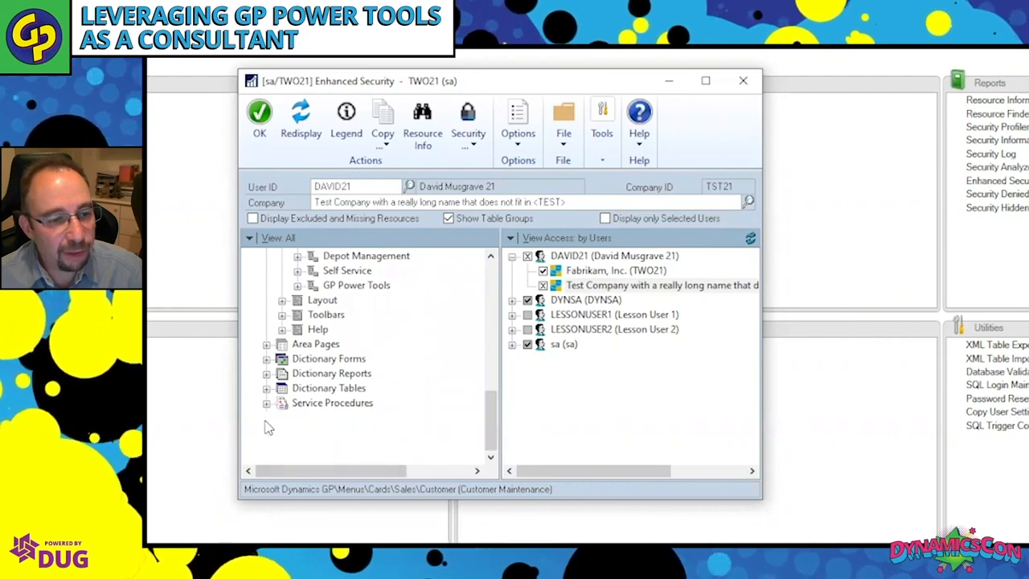
left_click(282, 389)
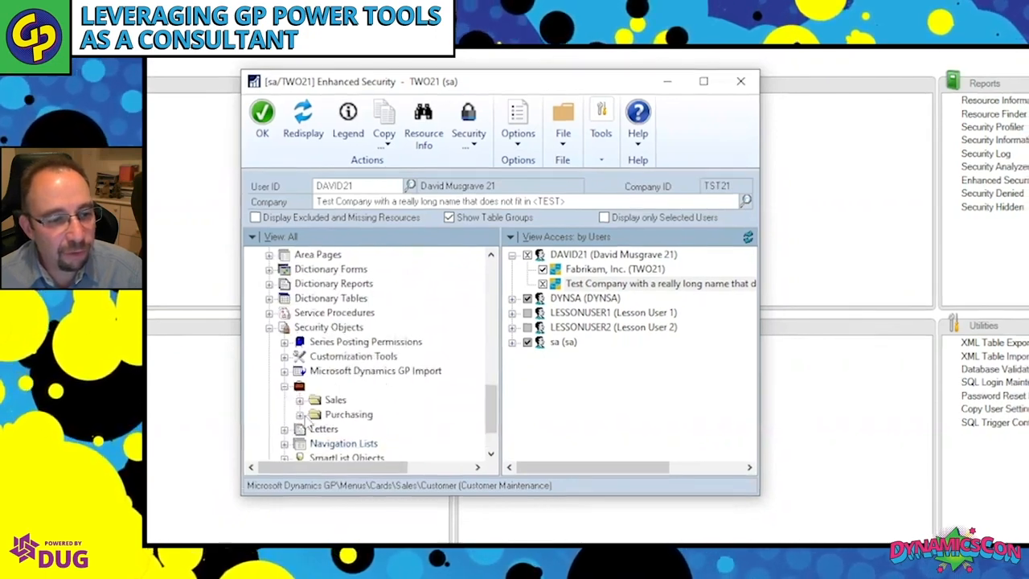
left_click(296, 402)
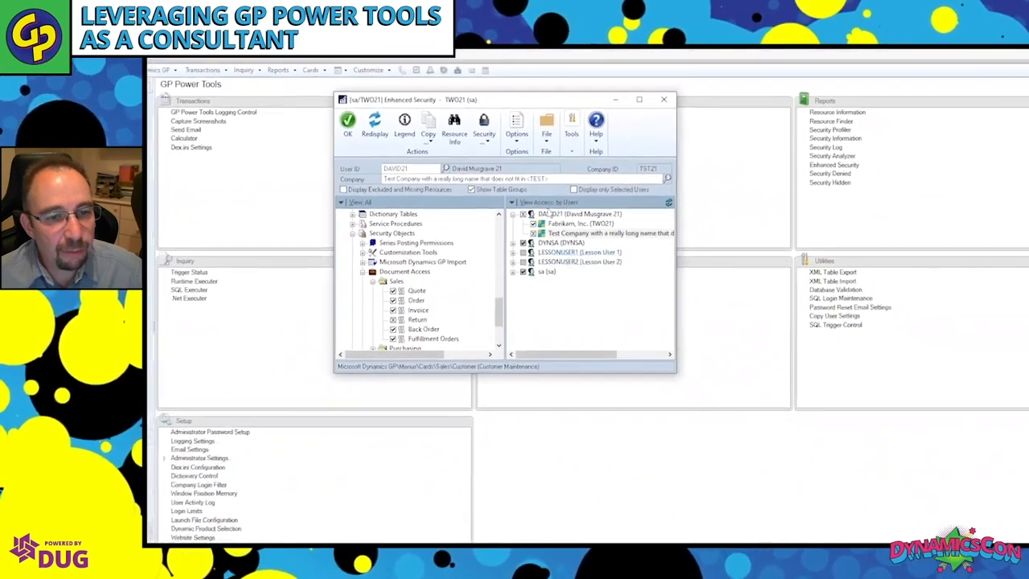
Review the test user's per-company access for Customer Maintenance and the sales Return document.
left_click(573, 239)
left_click_drag(501, 285, 484, 240)
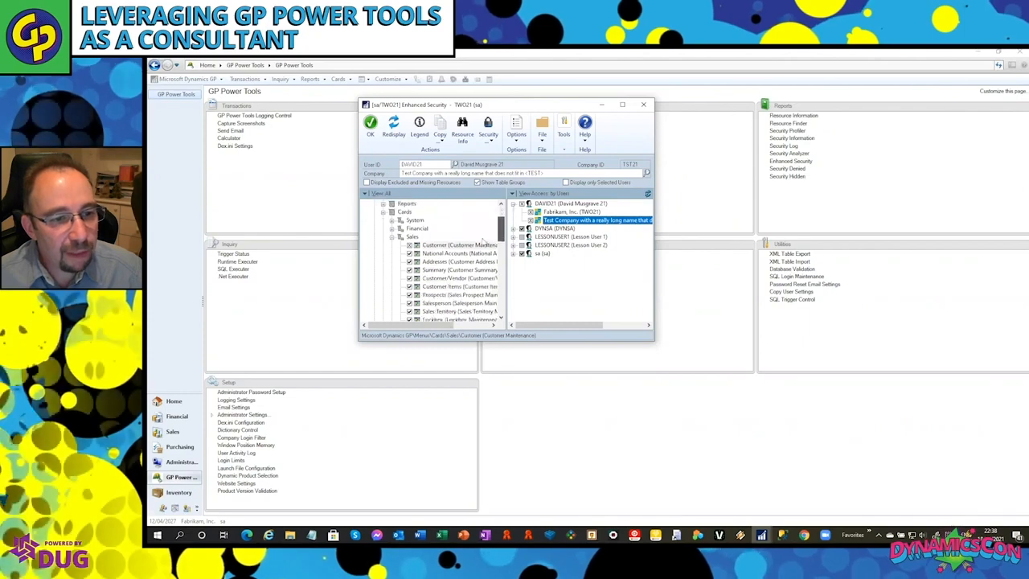
left_click(481, 245)
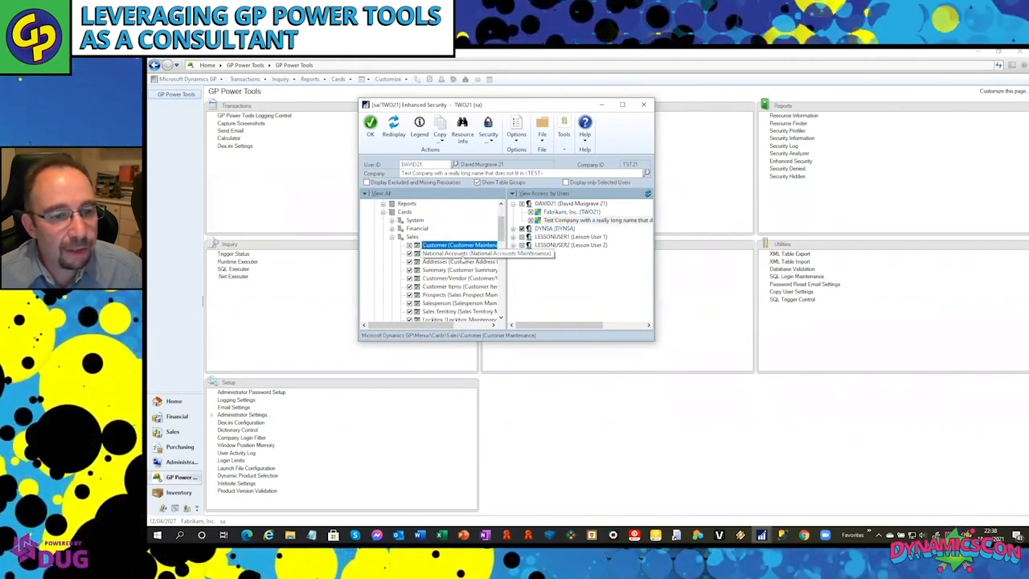
left_click(500, 283)
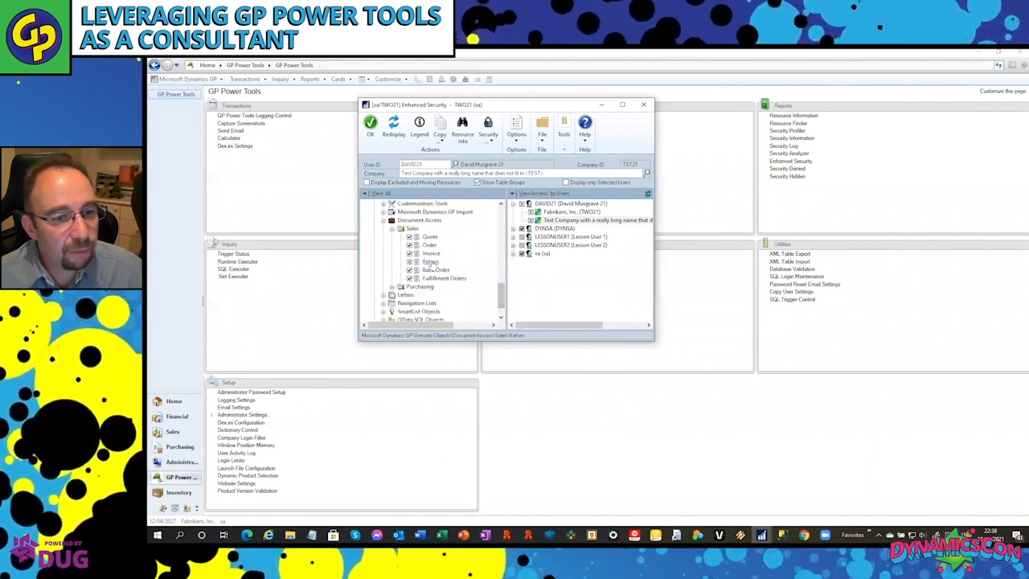
left_click(531, 219)
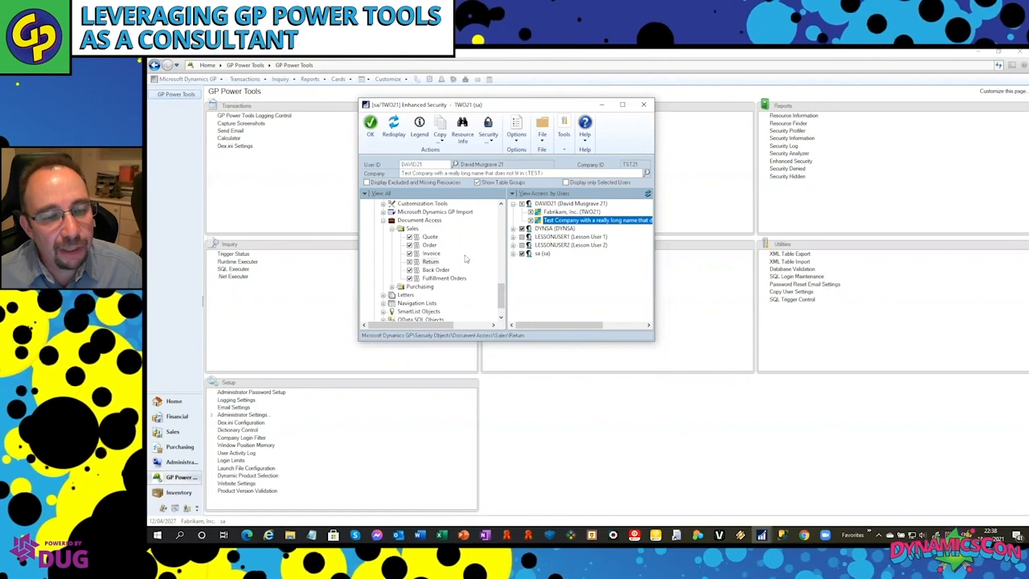
Hide the Setup Checklist item in the Microsoft Dynamics GP > Tools > Setup menu branch for the test user.
left_click_drag(500, 296, 513, 211)
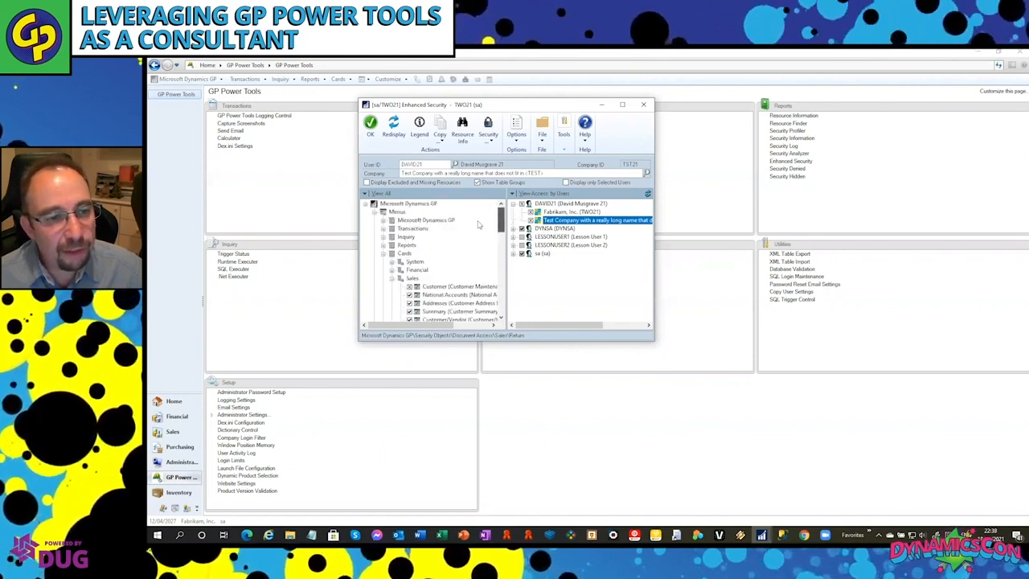
left_click(383, 220)
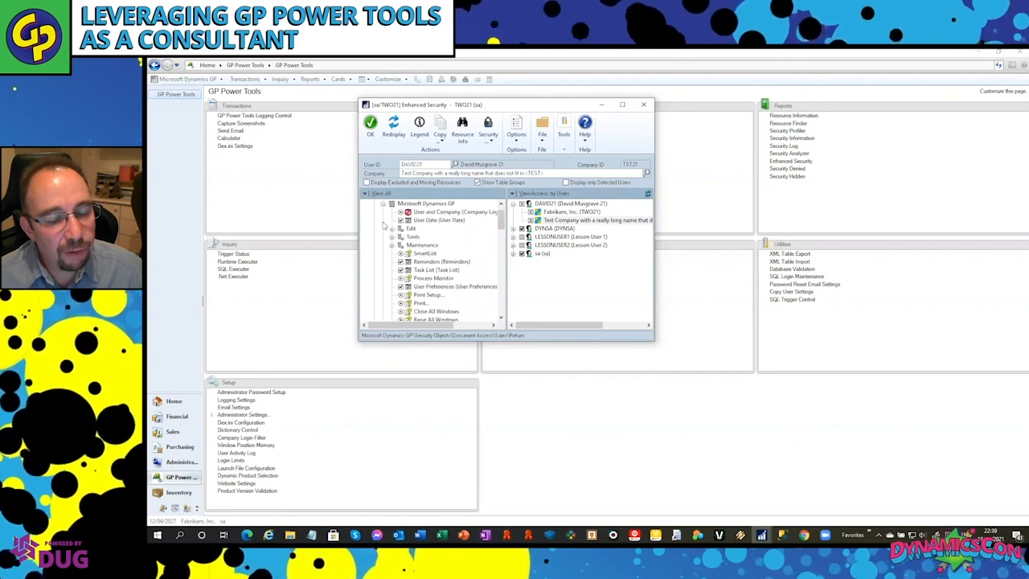
left_click(394, 238)
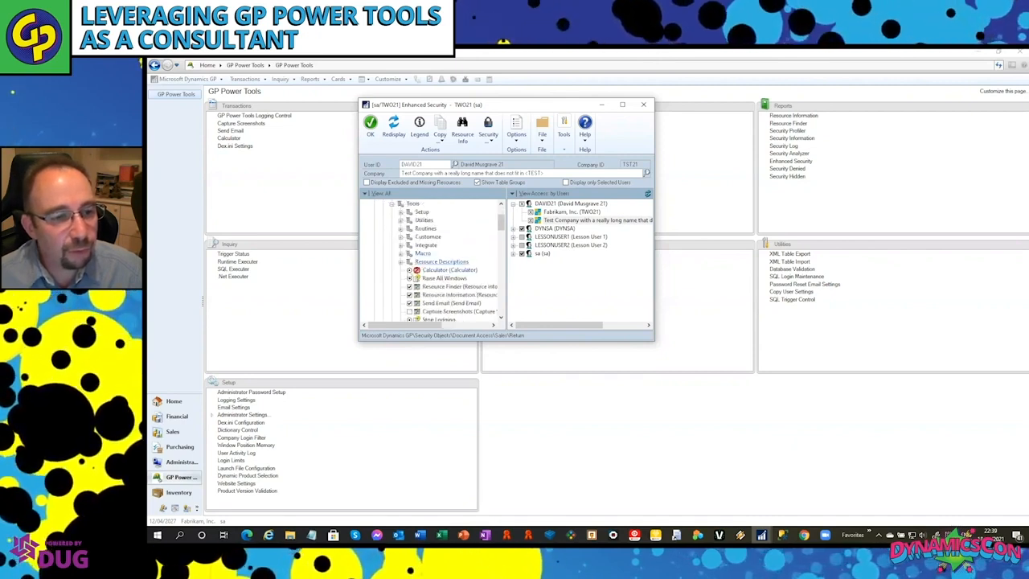
left_click(401, 213)
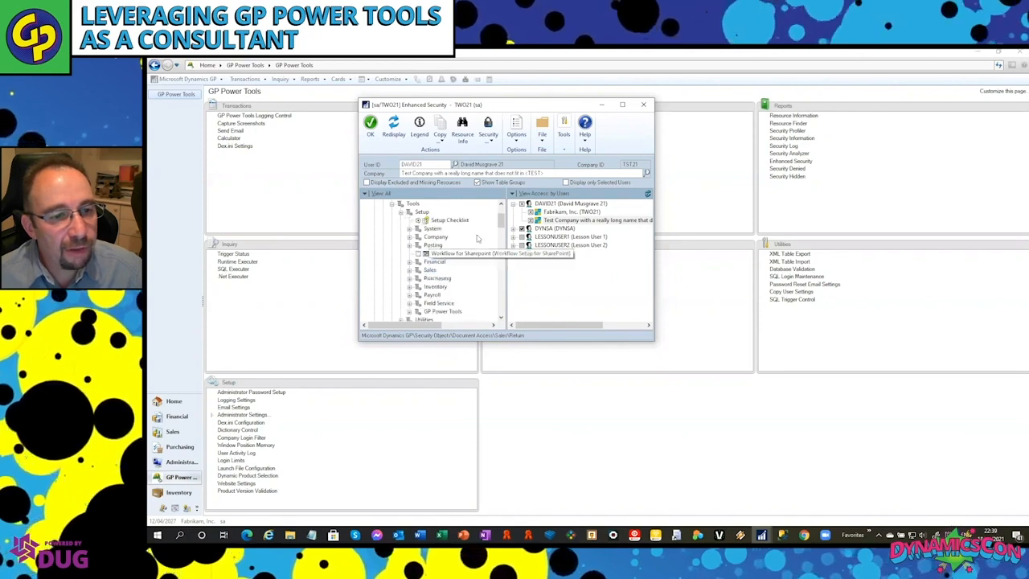
left_click(448, 220)
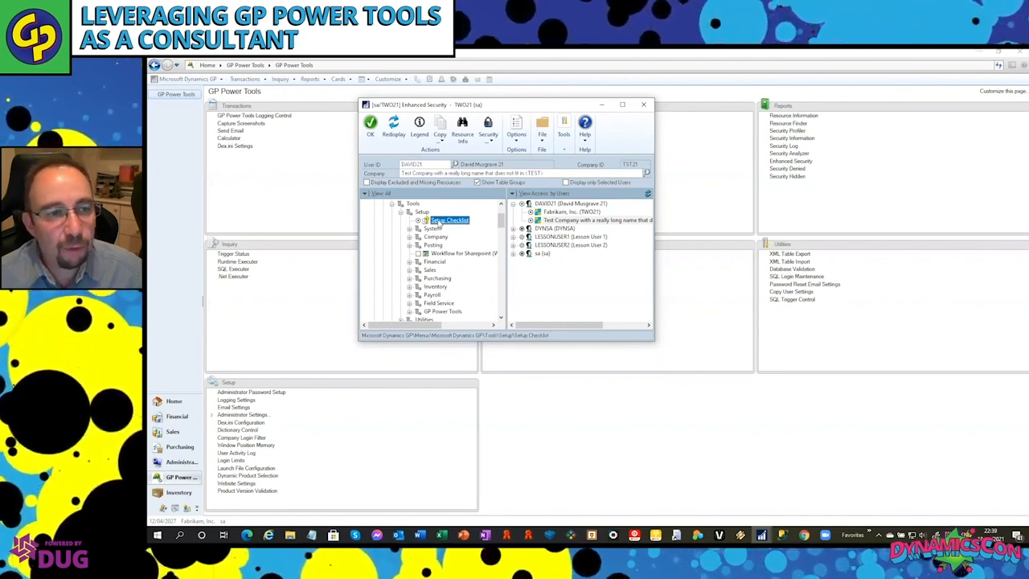
left_click(563, 220)
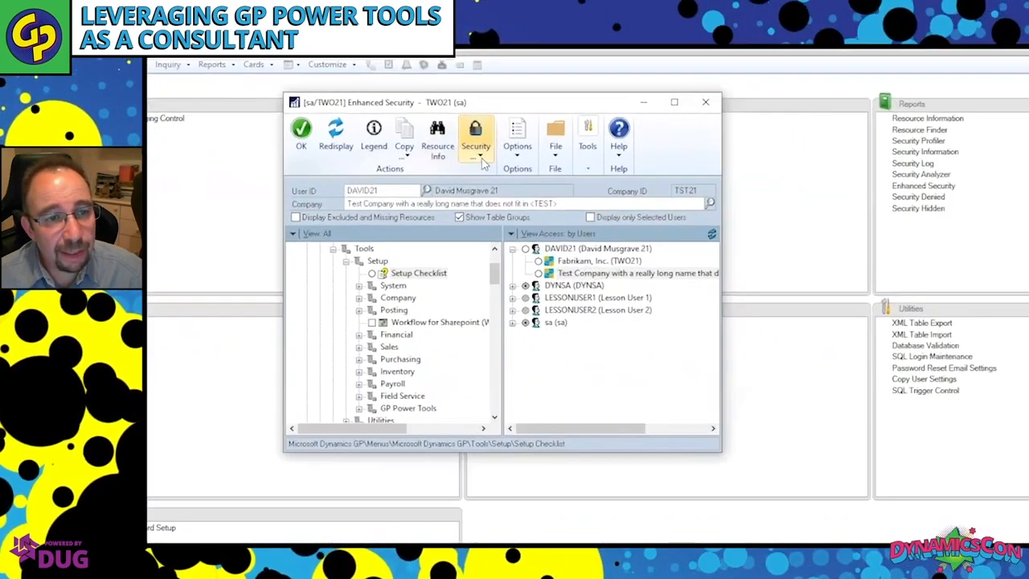
Display the Security Denied and Security Hidden windows for the test user from Enhanced Security.
left_click(488, 133)
left_click(501, 197)
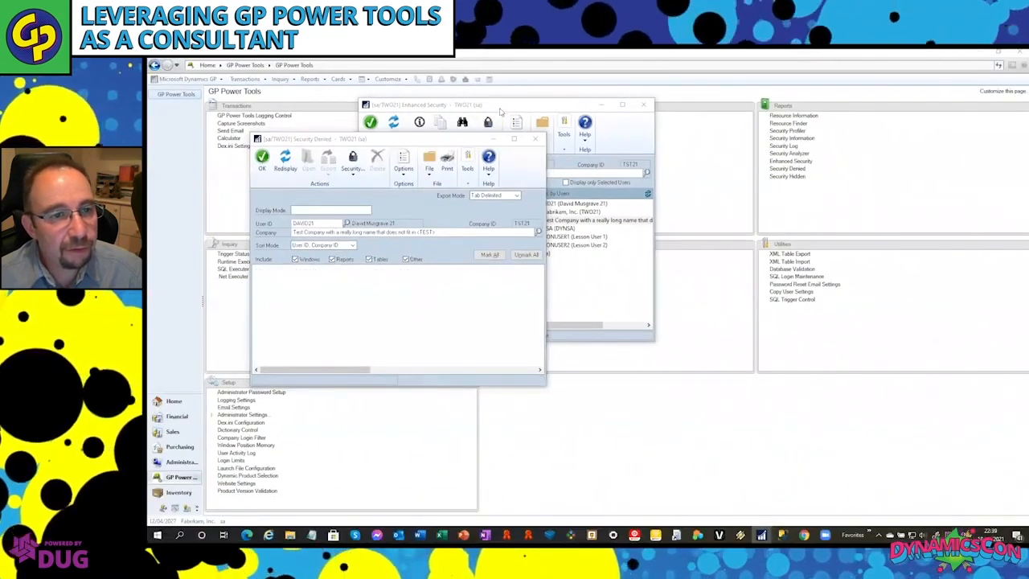
left_click(501, 109)
left_click(488, 136)
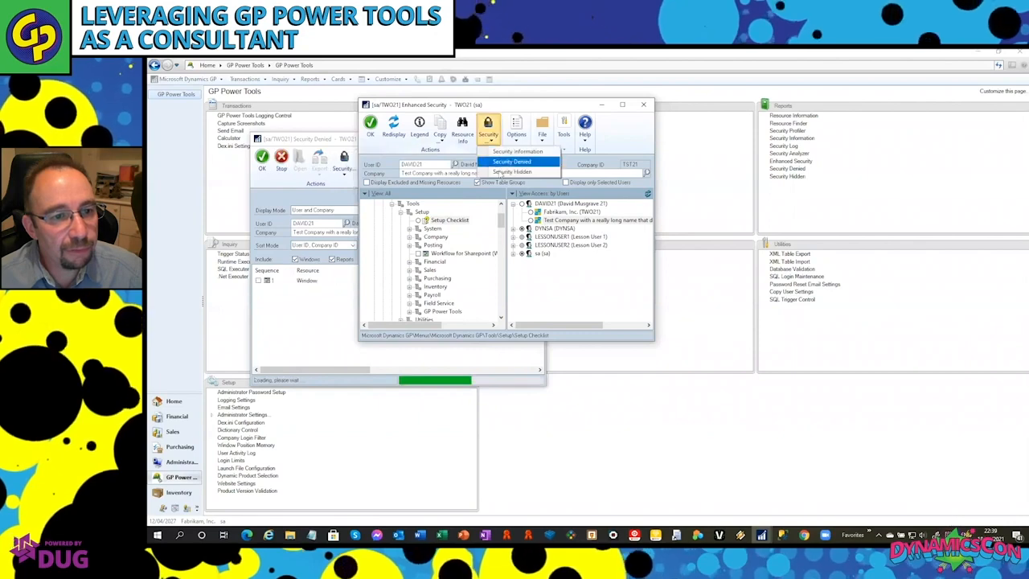
left_click(512, 172)
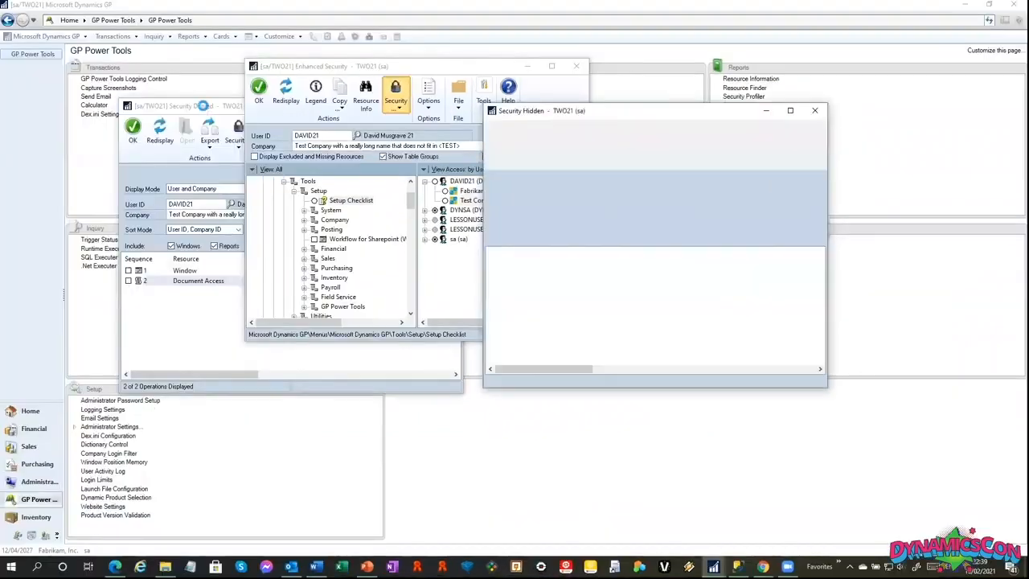
Set the display mode of both the Security Denied and Security Hidden windows to All Users for all Companies.
left_click(321, 139)
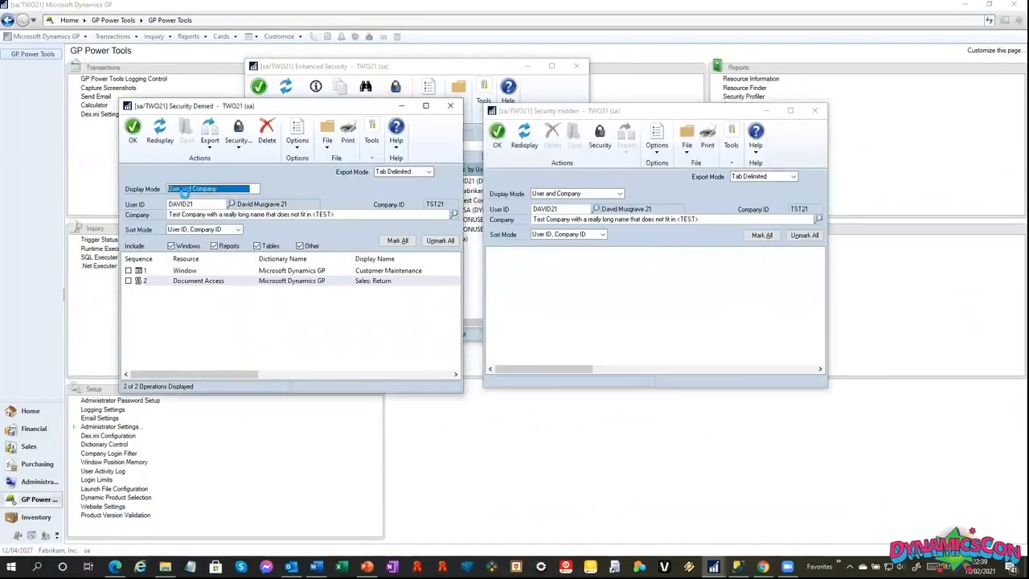
left_click(194, 191)
left_click(197, 221)
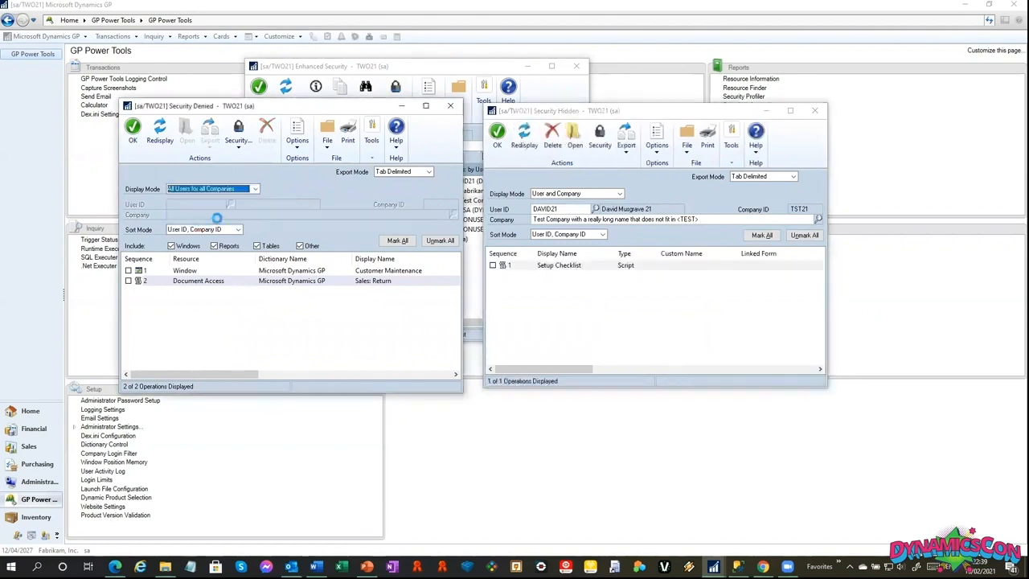
left_click(567, 193)
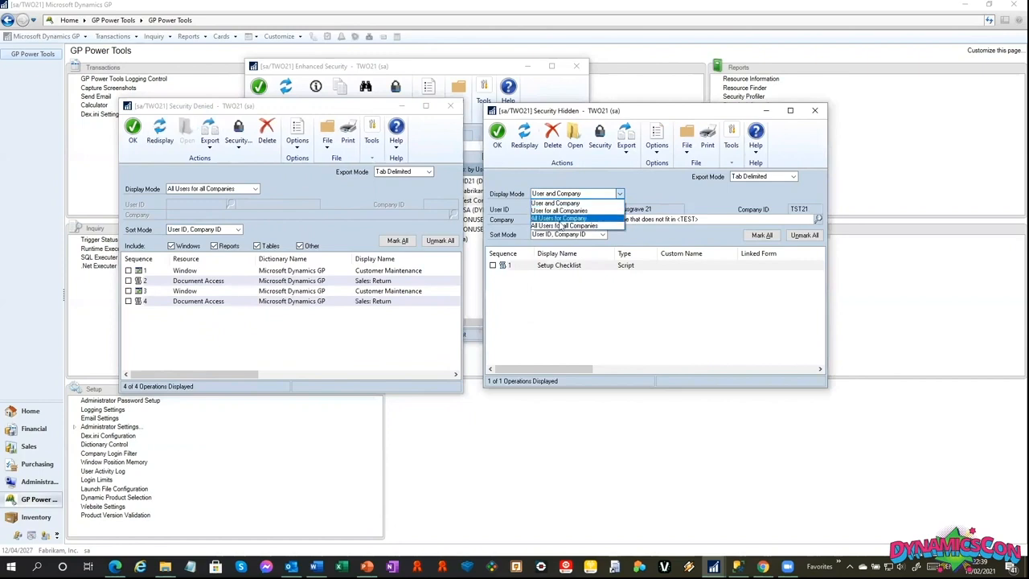
left_click(563, 218)
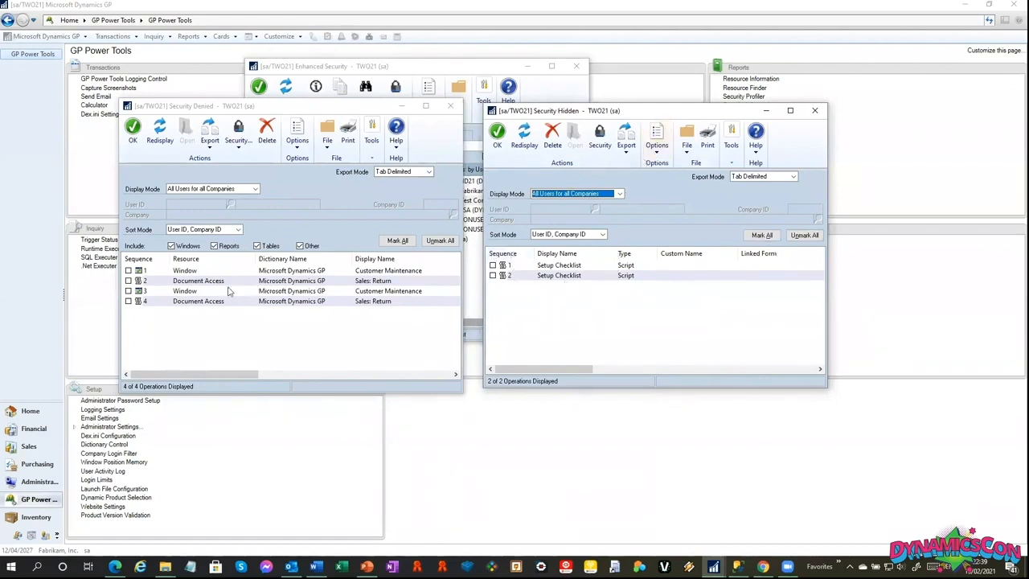
Mark all records in the Security Denied window and permanently delete them.
left_click(238, 141)
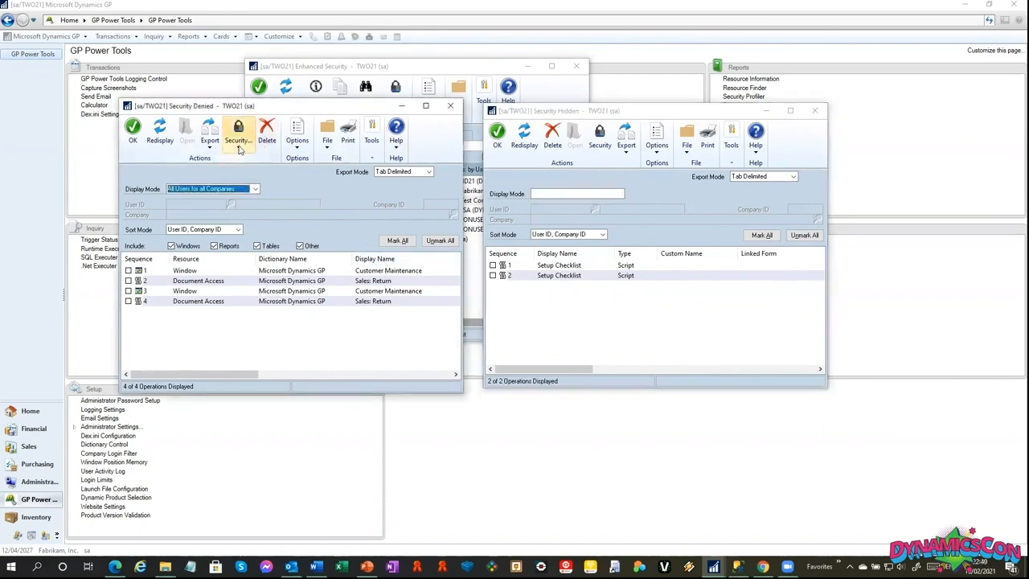
left_click(394, 241)
left_click(267, 128)
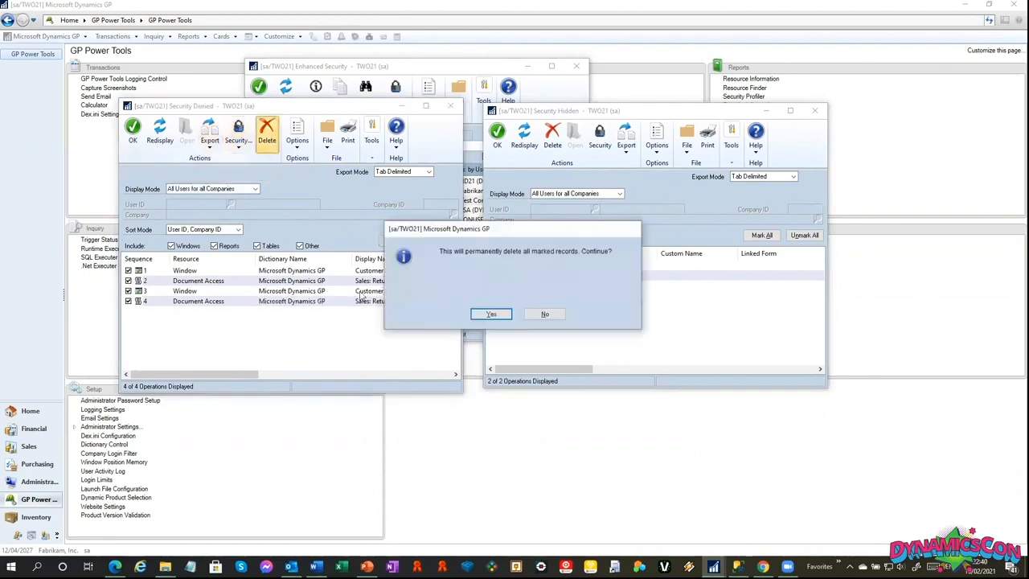
left_click(492, 315)
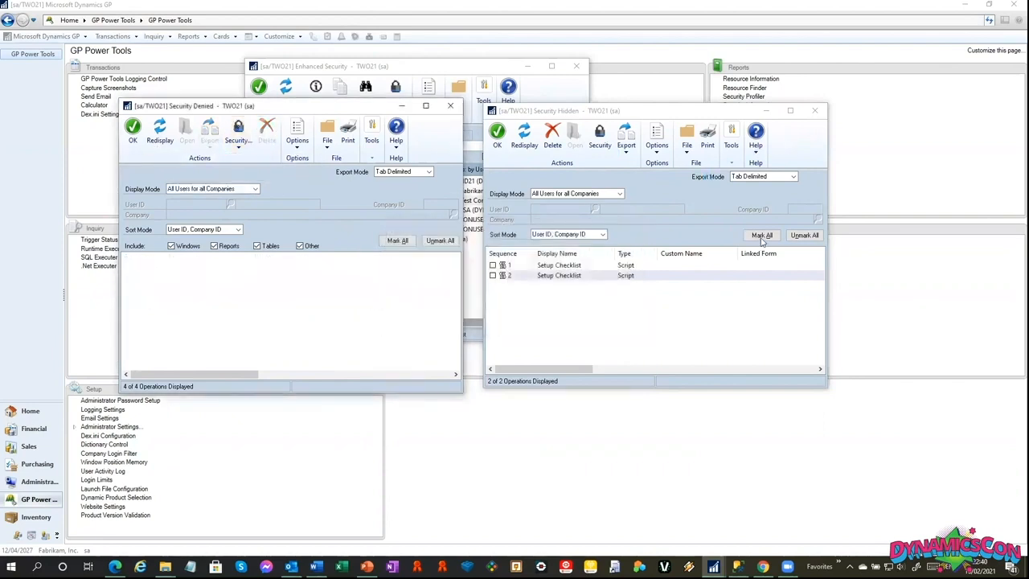
Delete all records in the Security Hidden window, then close the remaining security windows.
left_click(760, 237)
left_click(553, 134)
left_click(489, 313)
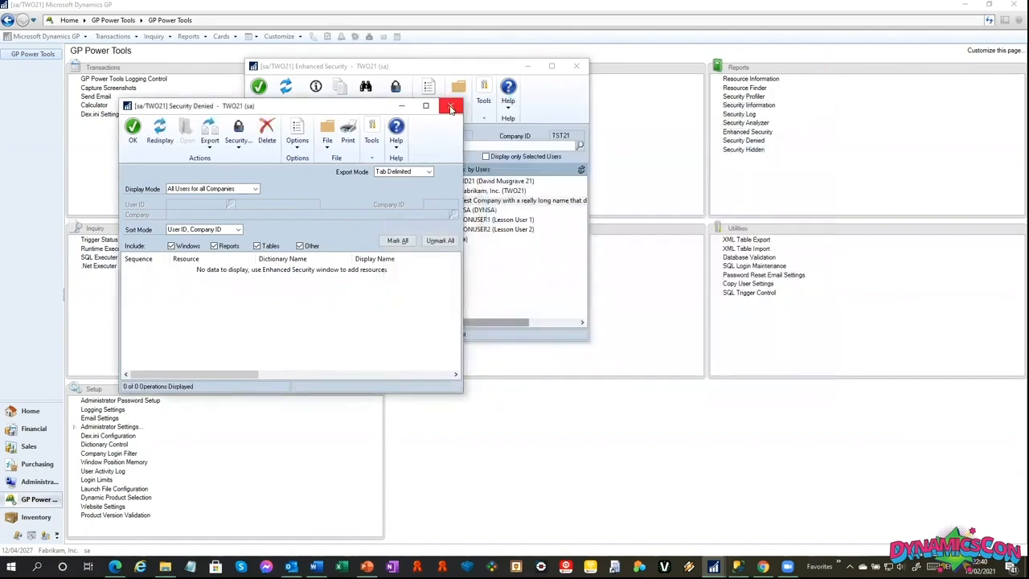
left_click(452, 108)
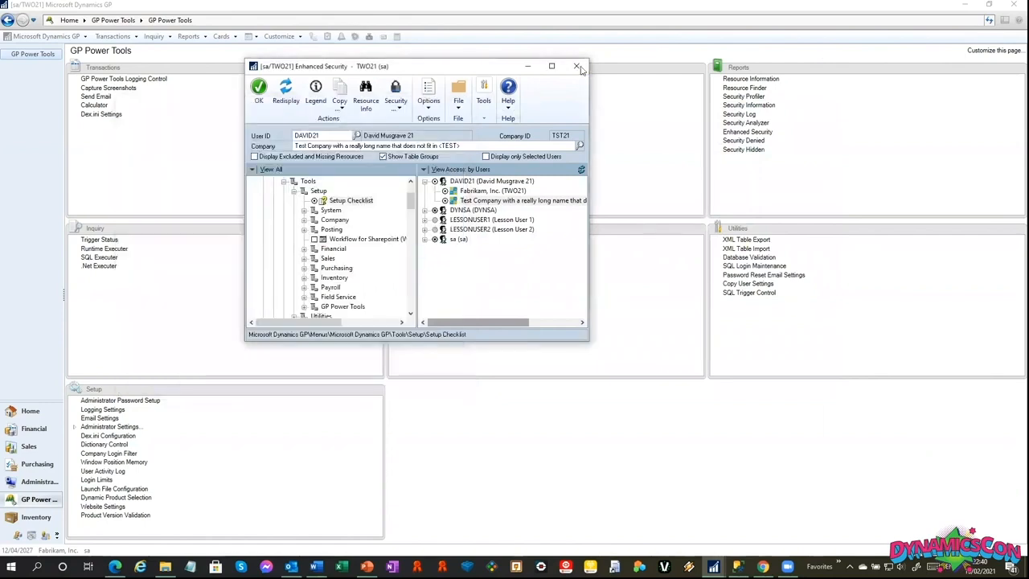
left_click(576, 66)
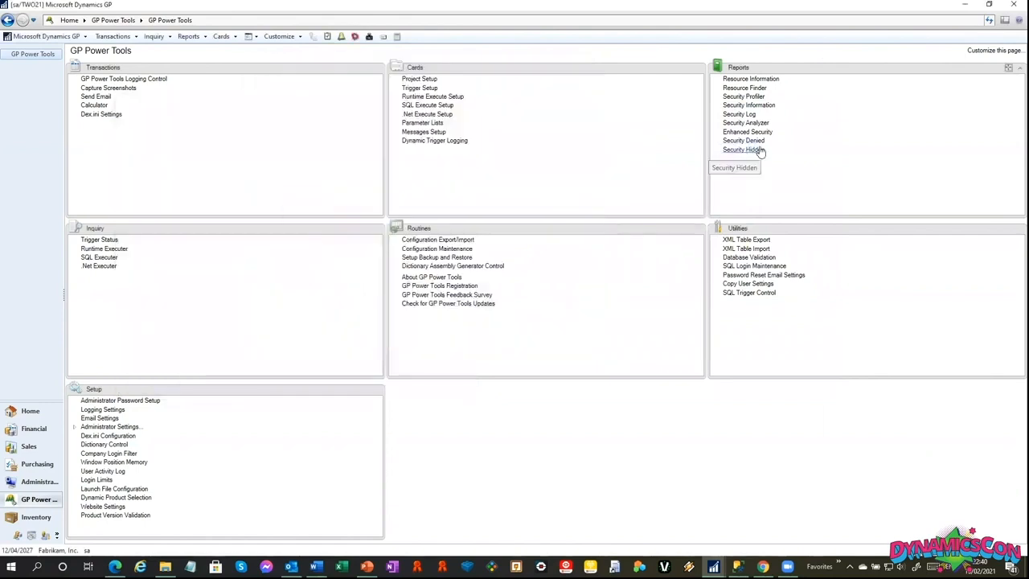
left_click(760, 151)
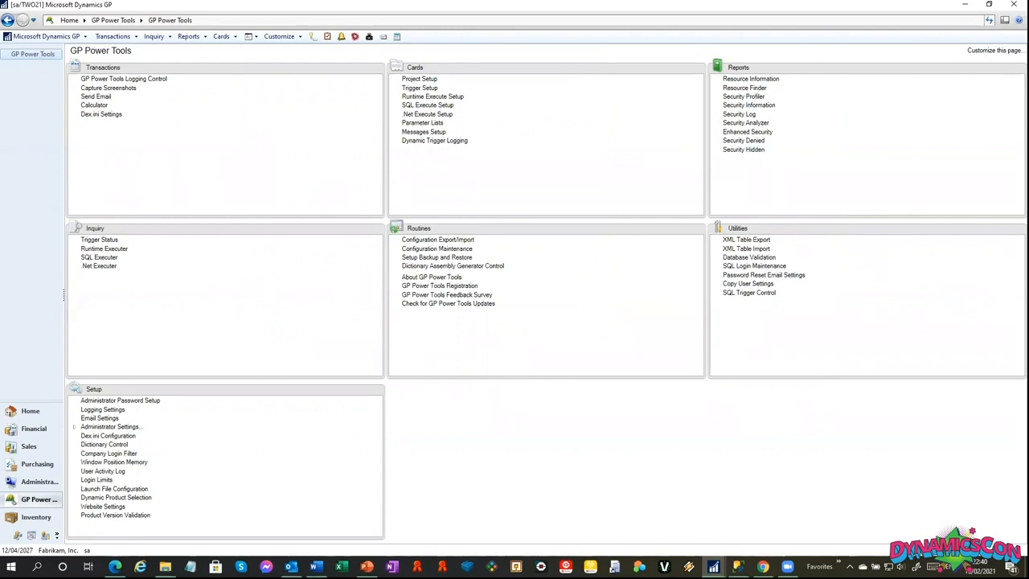
In Security Information, expand the test user's Fabrikam, Inc. access down to the AP CLERK role and select its CARD_0301 task.
left_click(756, 105)
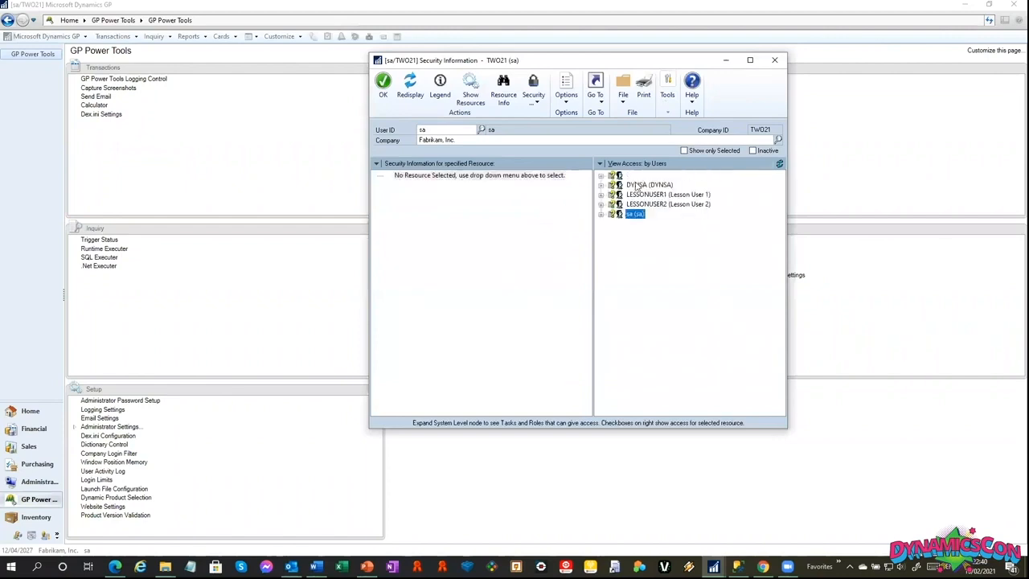
left_click(601, 175)
left_click(611, 186)
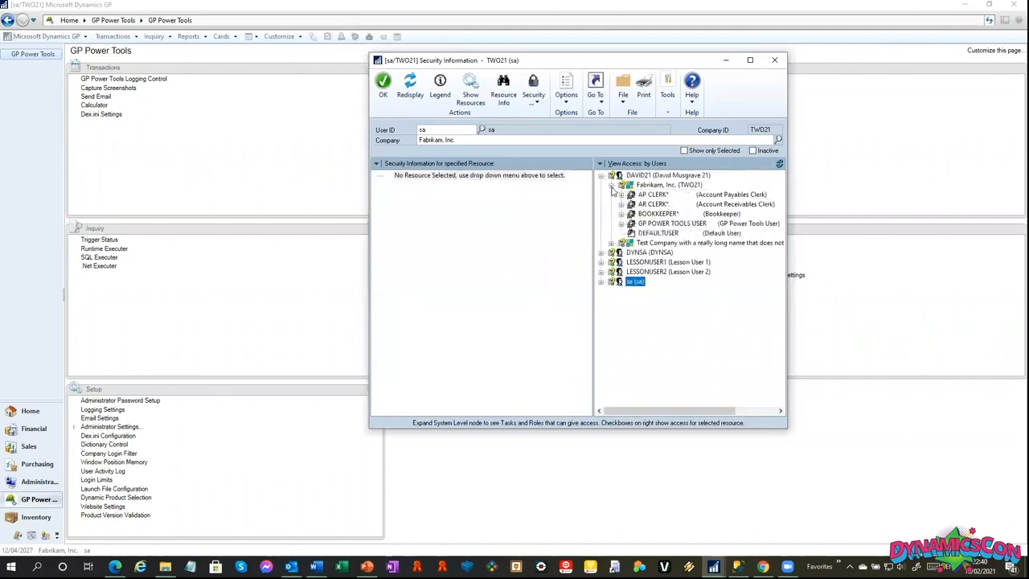
left_click(648, 196)
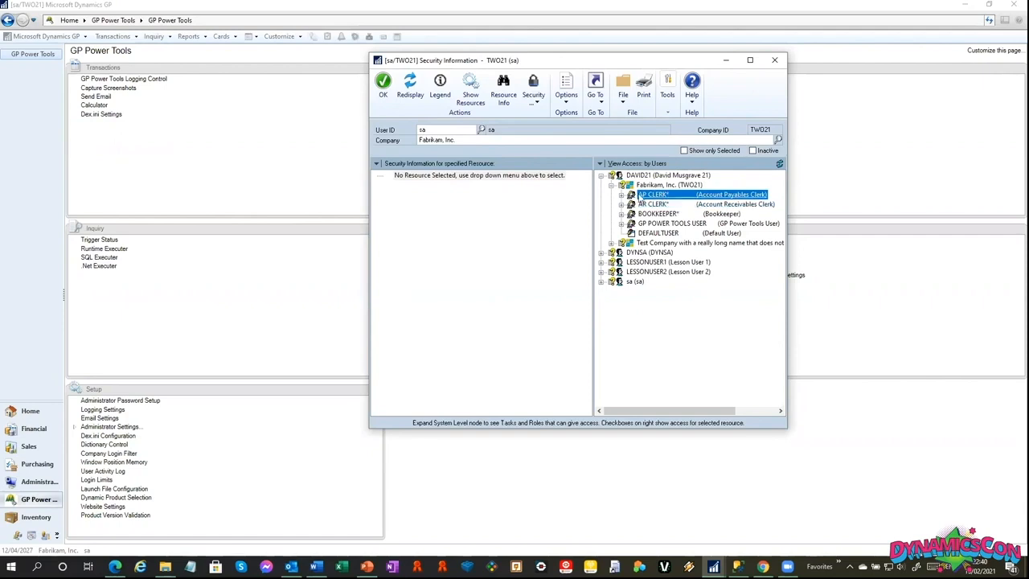
left_click(621, 195)
left_click(661, 187)
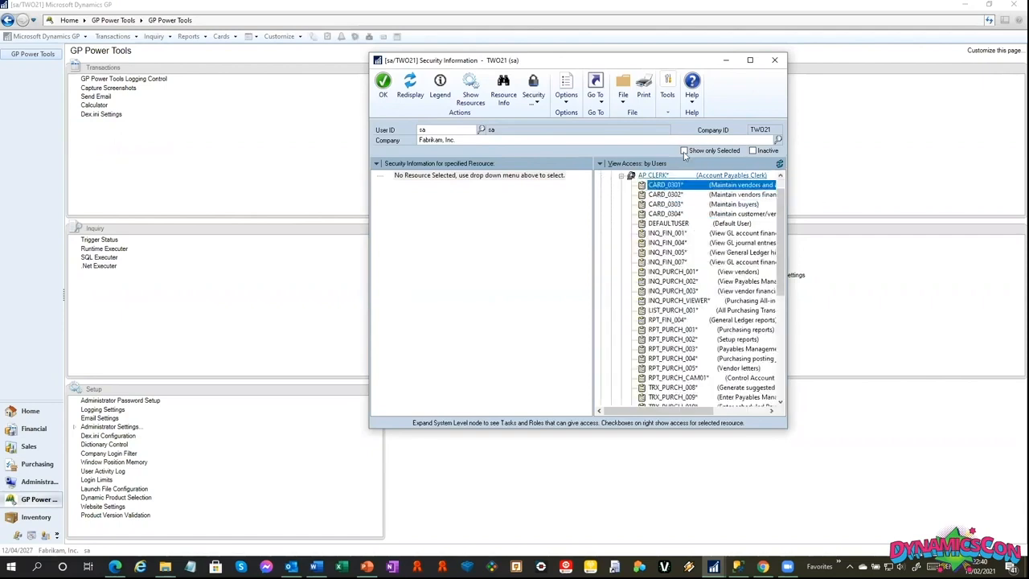
Display the resources granted by the CARD_0301 security task.
left_click(502, 95)
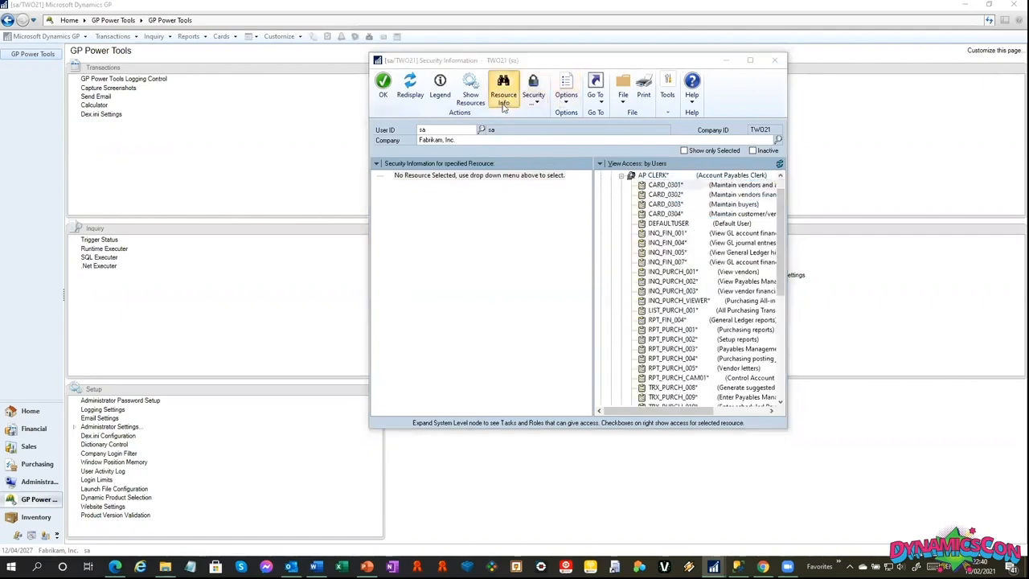
left_click(932, 23)
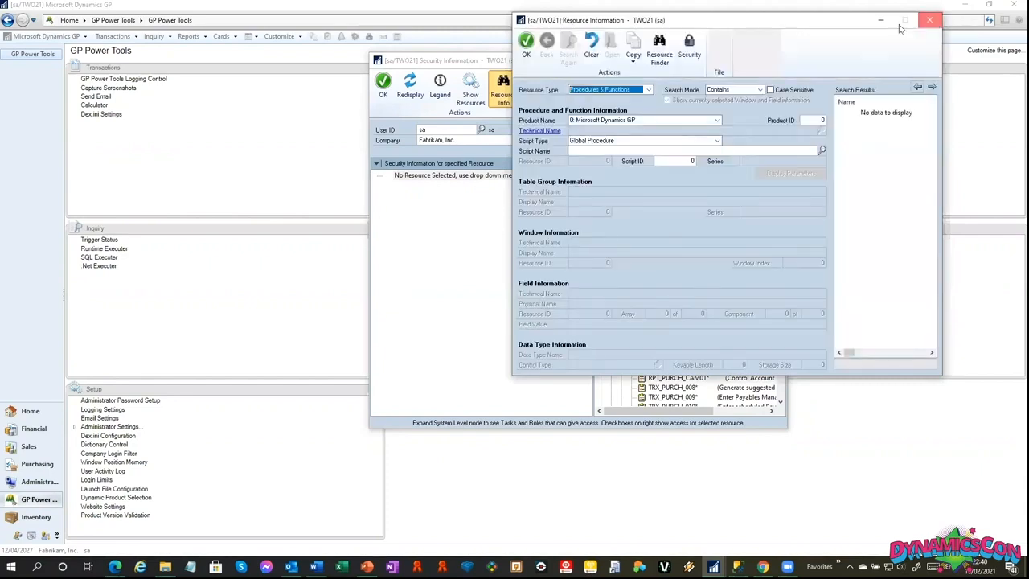
left_click(475, 99)
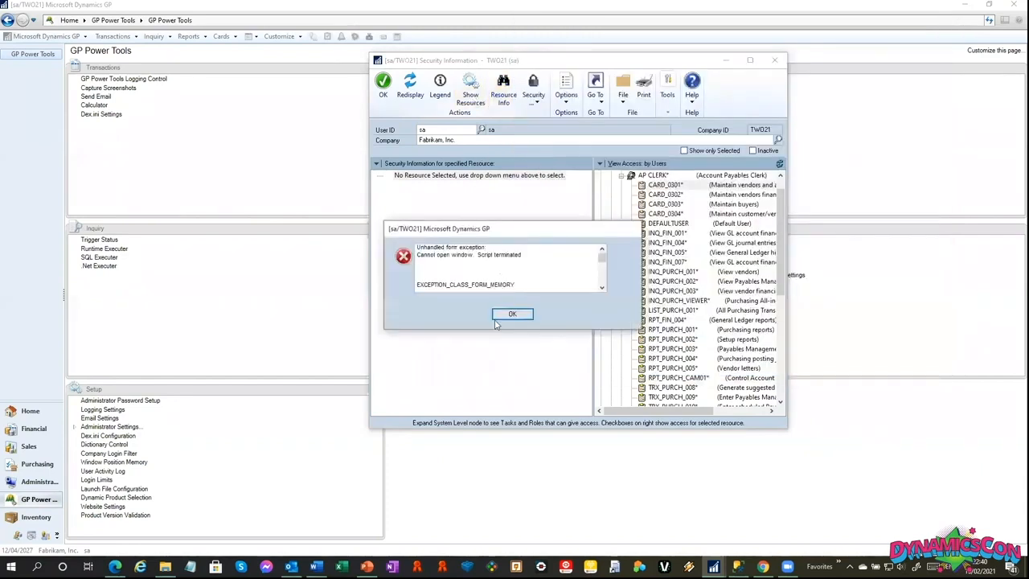
left_click(515, 316)
left_click(469, 98)
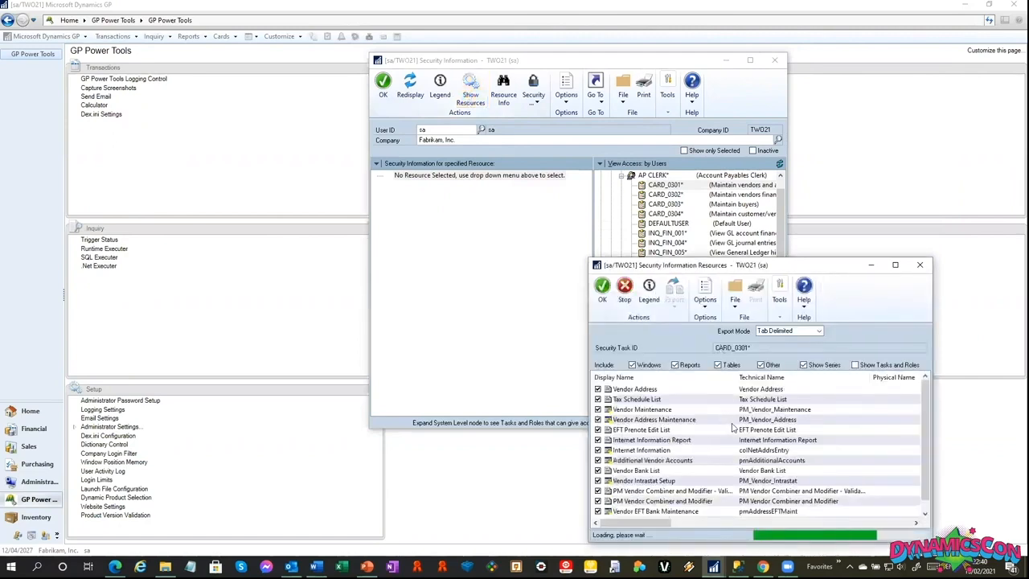
Display the resources for the AP CLERK role and the test user's Fabrikam, Inc. access, then close the security windows.
left_click(655, 176)
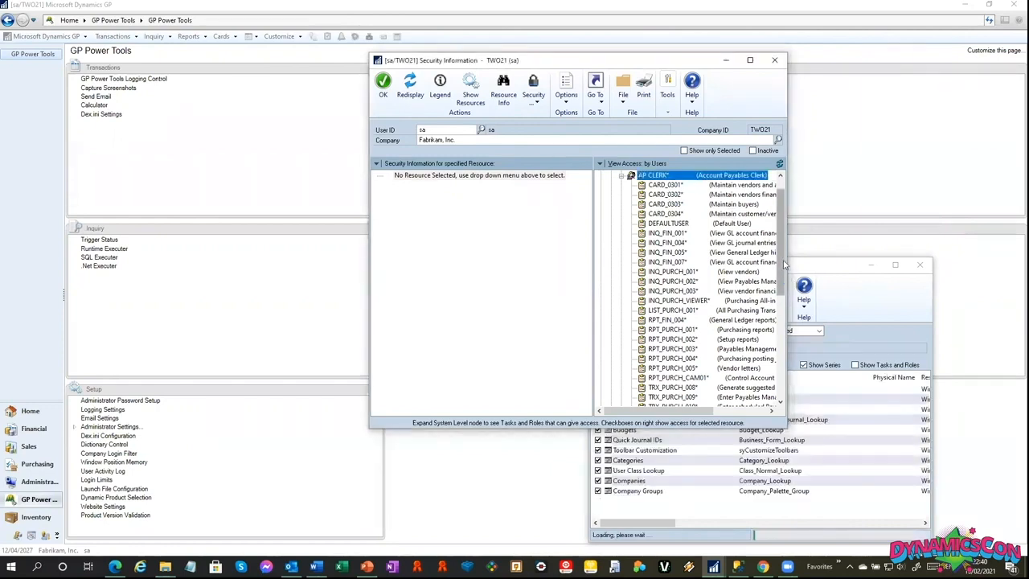
left_click(646, 176)
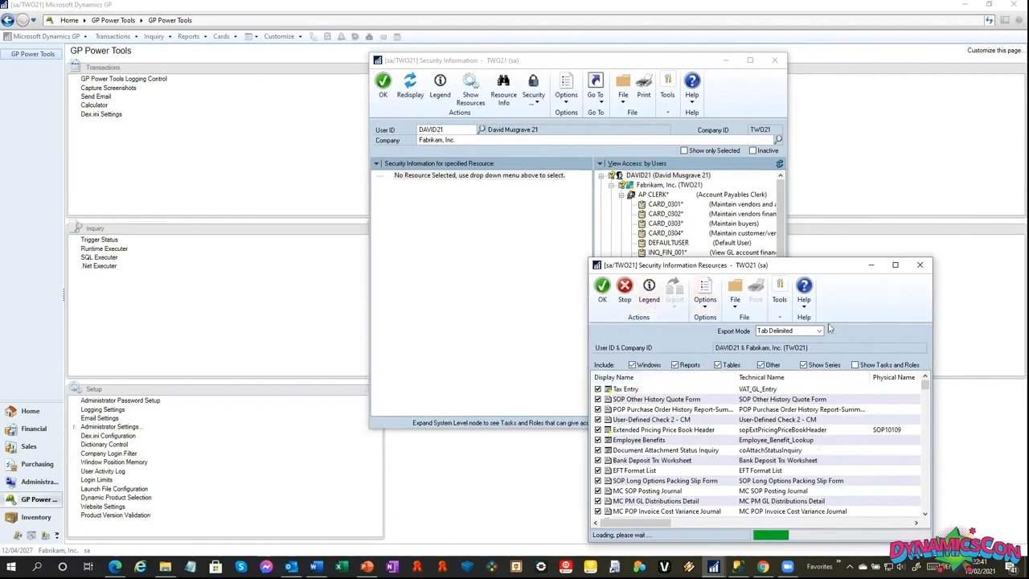
left_click(922, 268)
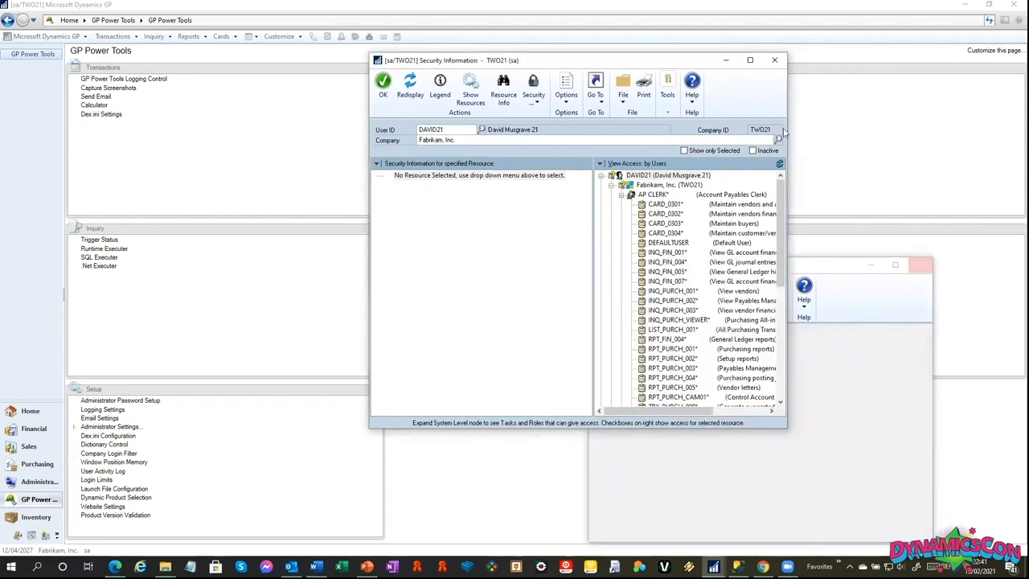
left_click(776, 59)
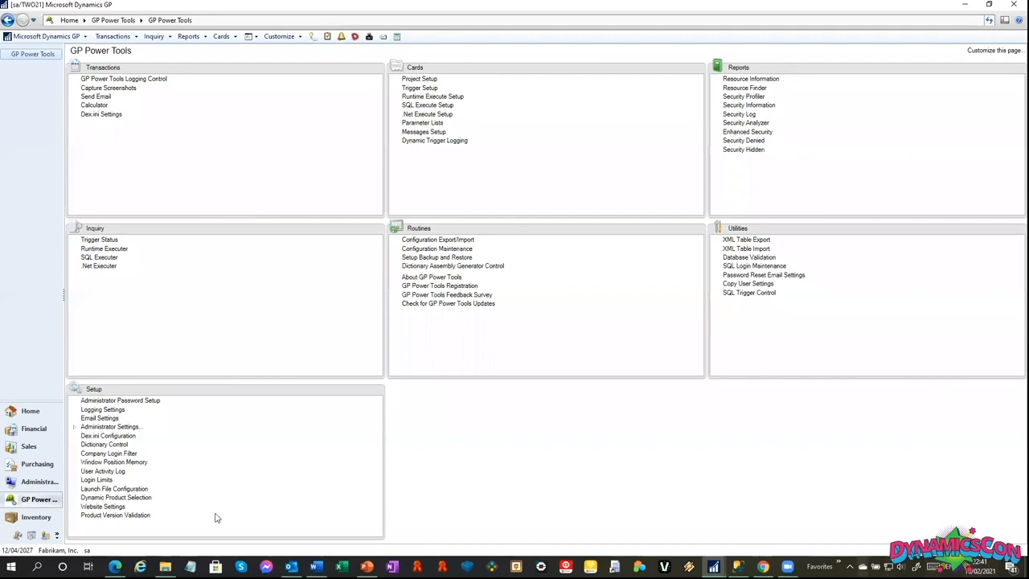
Display the User Activity Log for all users in all companies.
left_click(102, 472)
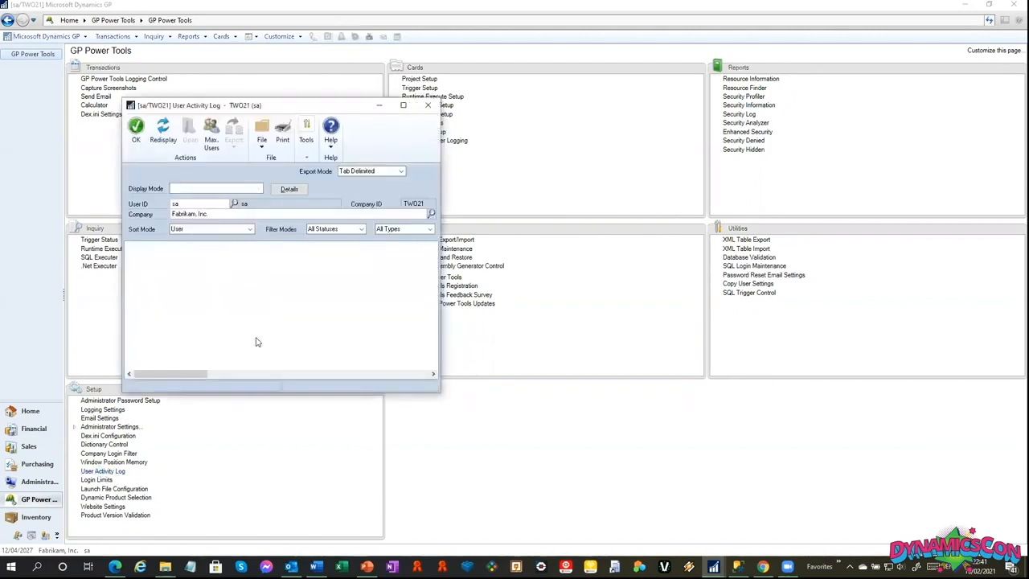
left_click(193, 190)
left_click(190, 223)
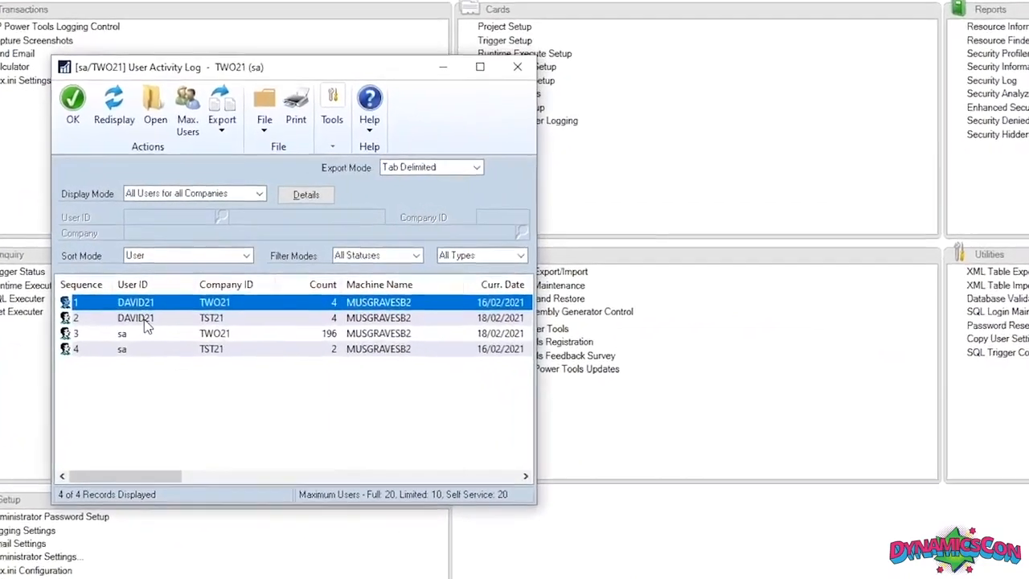
Review the detailed login records of user sa in company TWO21 from the User Activity Log.
left_click(290, 342)
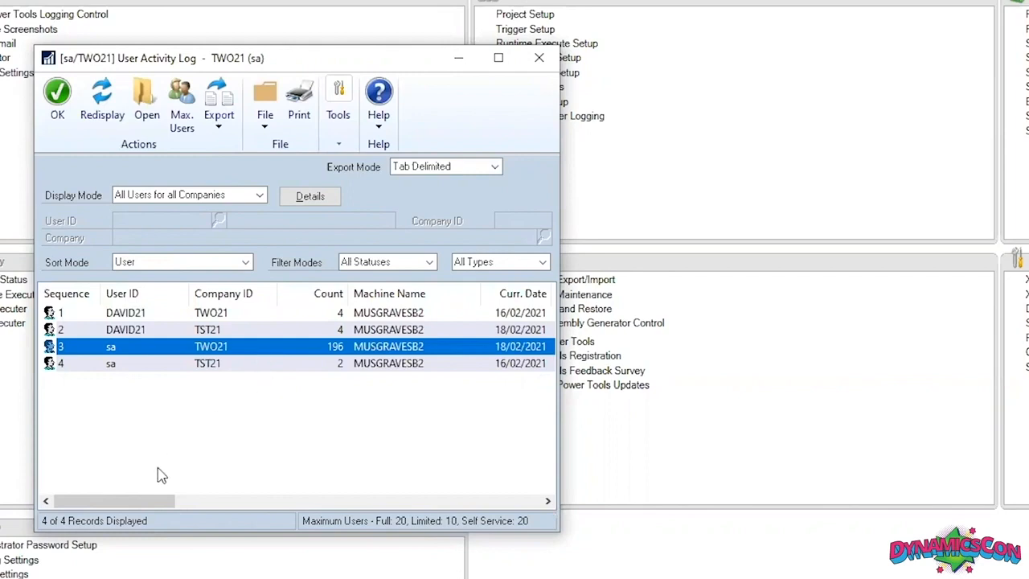
left_click_drag(142, 502, 102, 525)
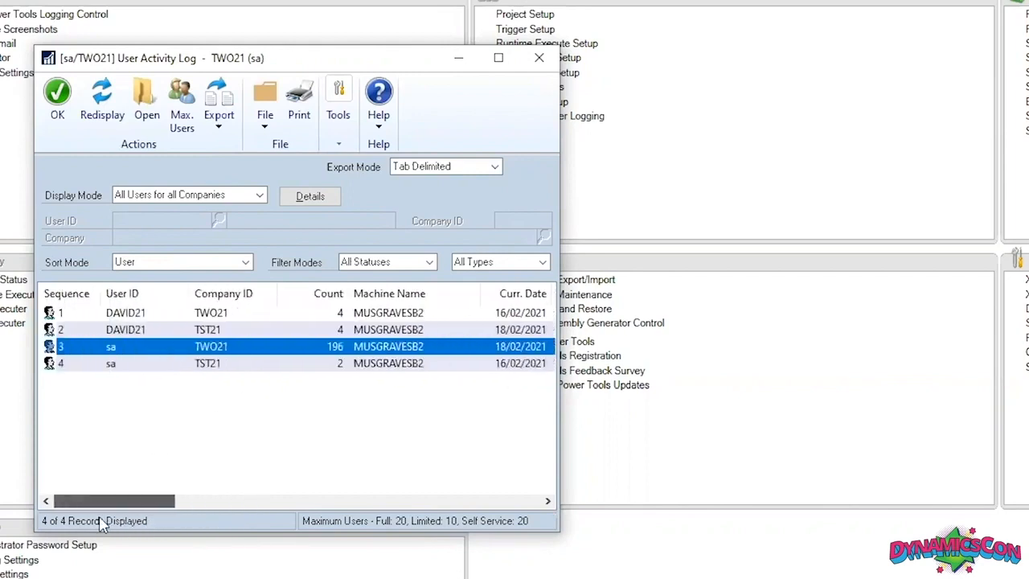
left_click(322, 198)
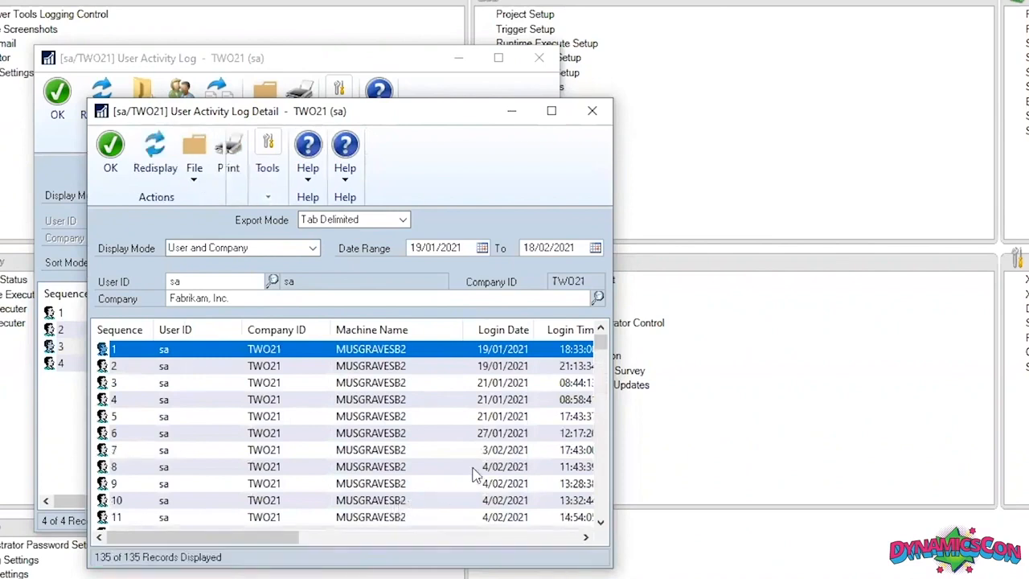
left_click(592, 115)
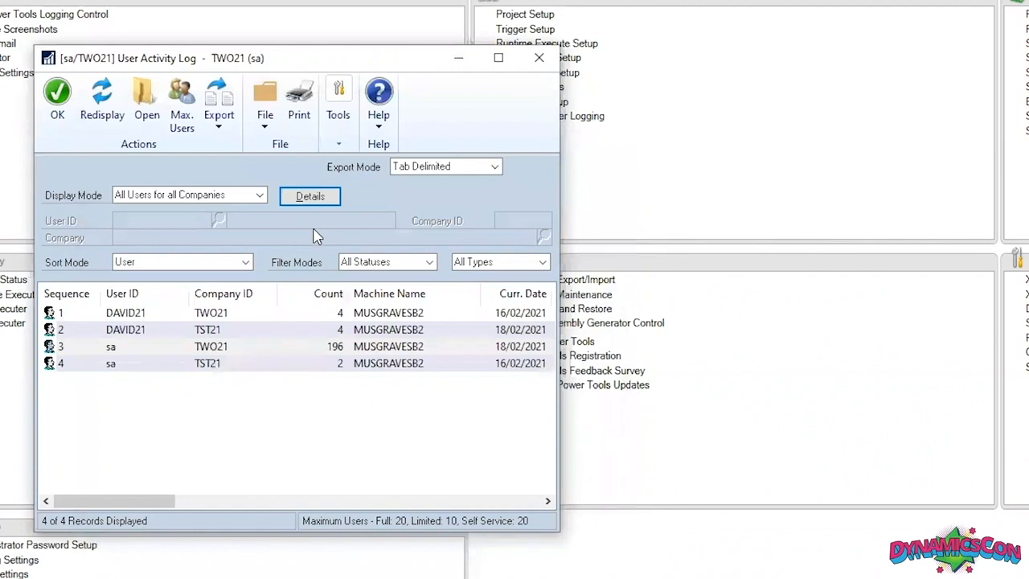
Review the daily maximum users chart of the User Activity Log, then close the log.
left_click(191, 134)
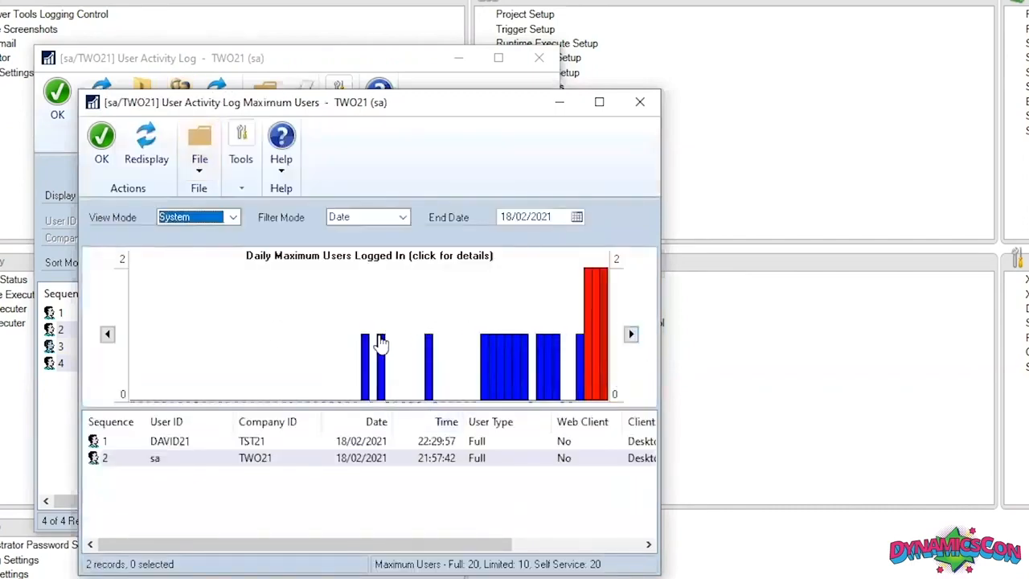
mouse_move(381, 343)
mouse_move(585, 354)
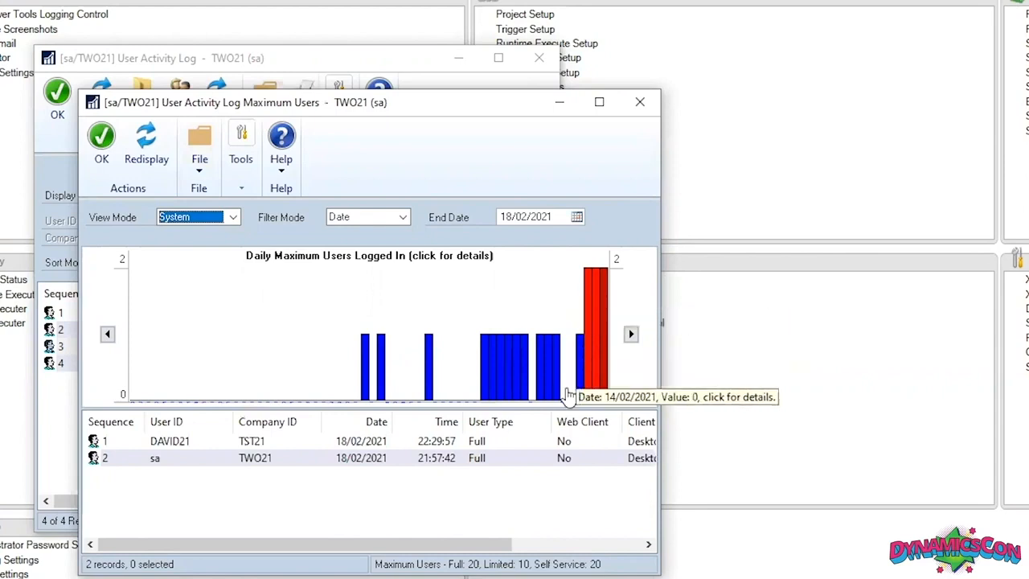
left_click(640, 104)
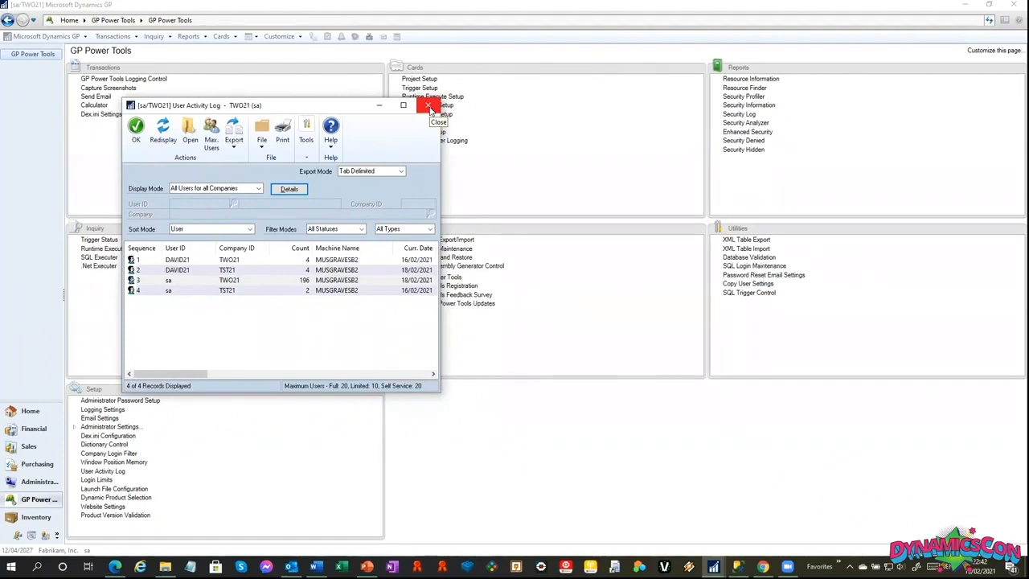
left_click(431, 109)
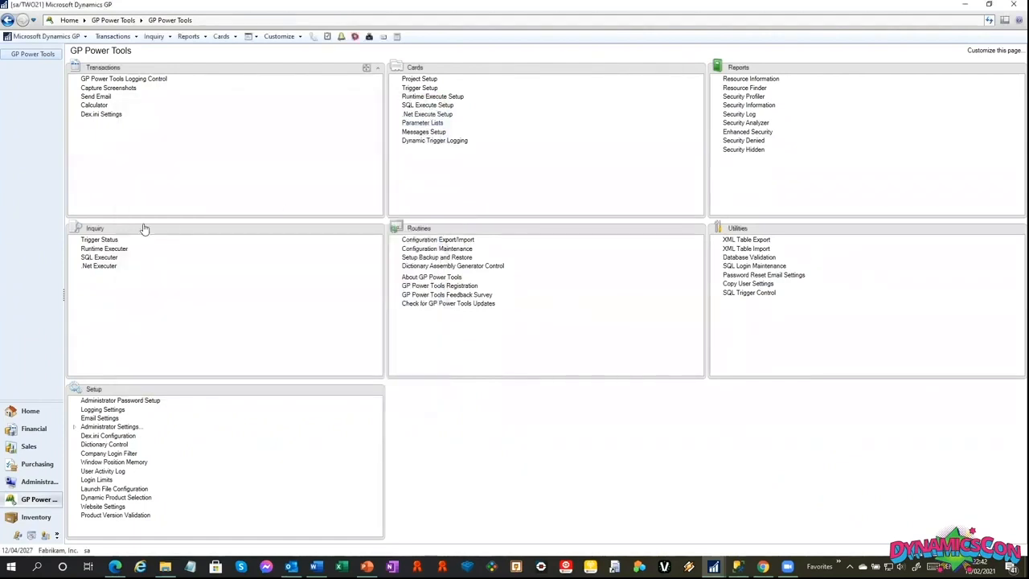
Display the Option Settings of the GP Power Tools Administrator Settings.
left_click(75, 427)
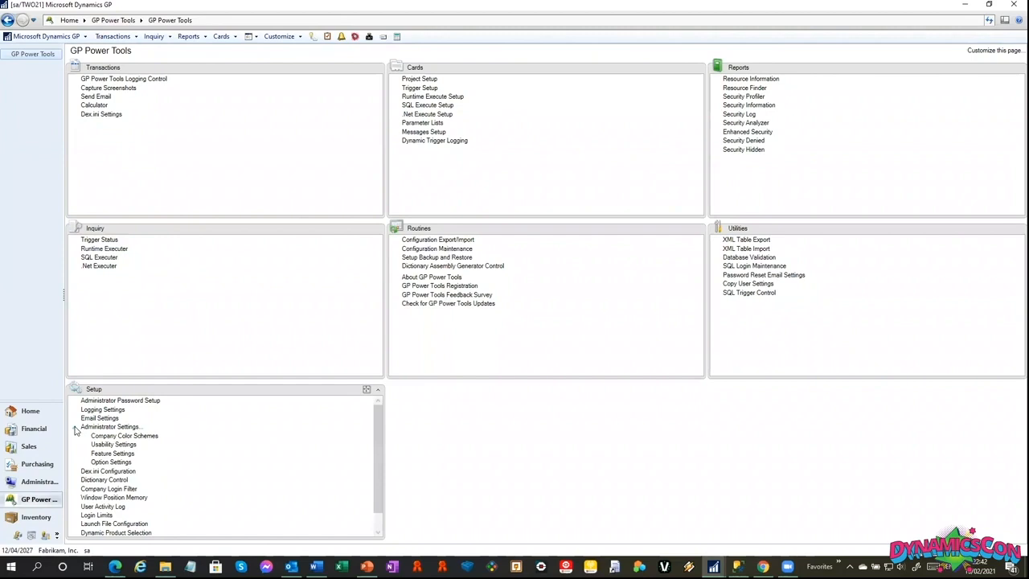
left_click(111, 462)
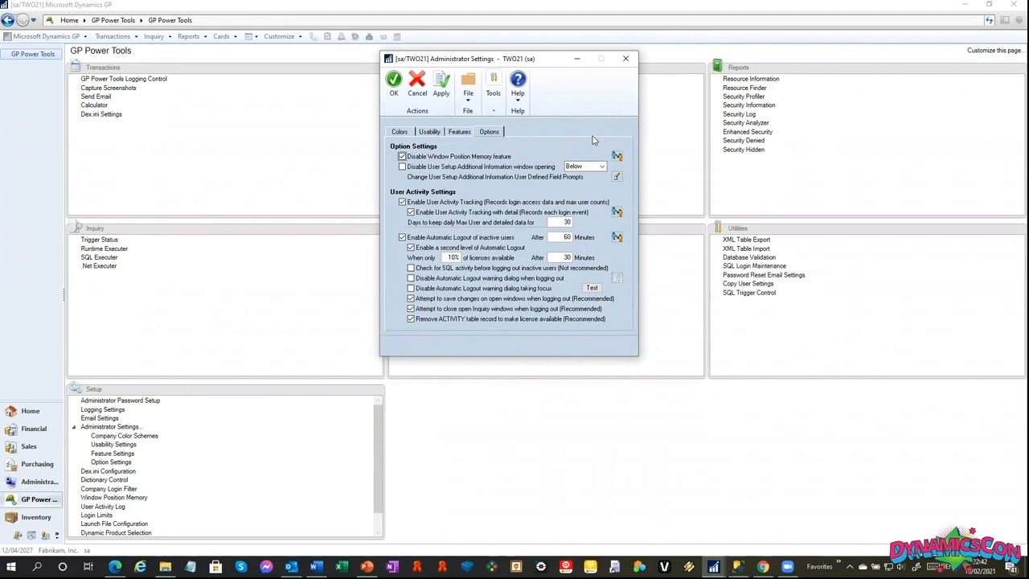
Close the Administrator Settings and set the default maximum sessions per user to 2 in the DEFAULT Login Limits profile.
left_click(624, 63)
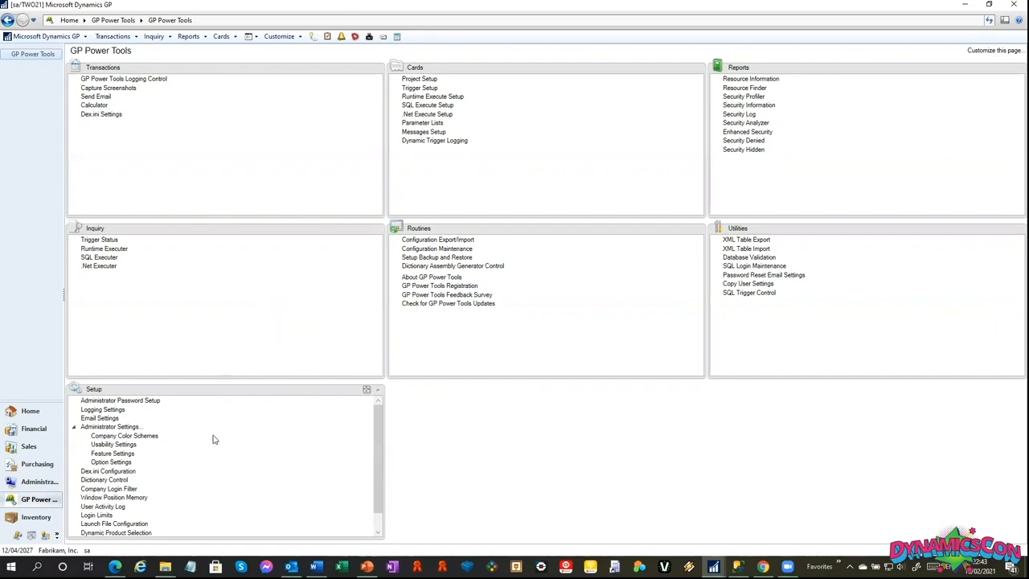
left_click(102, 517)
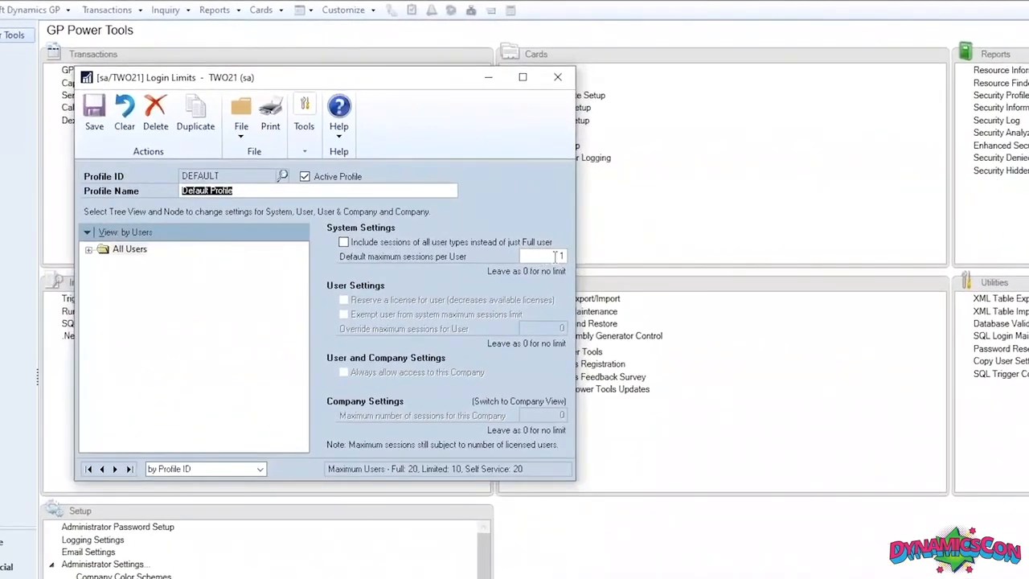
left_click(555, 256)
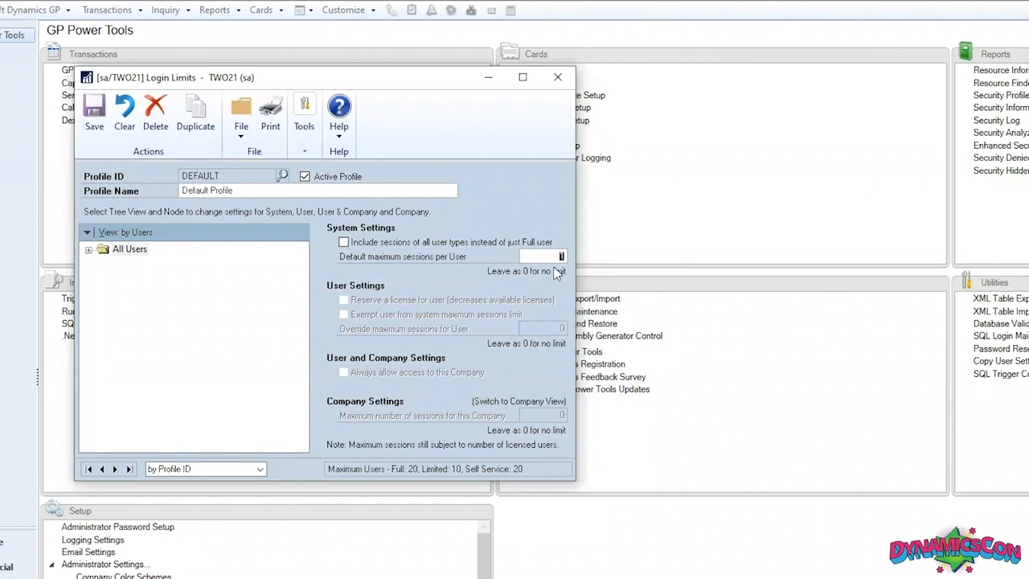
Review the user settings of DYNSA and set the override maximum sessions for user sa to 3.
left_click(90, 250)
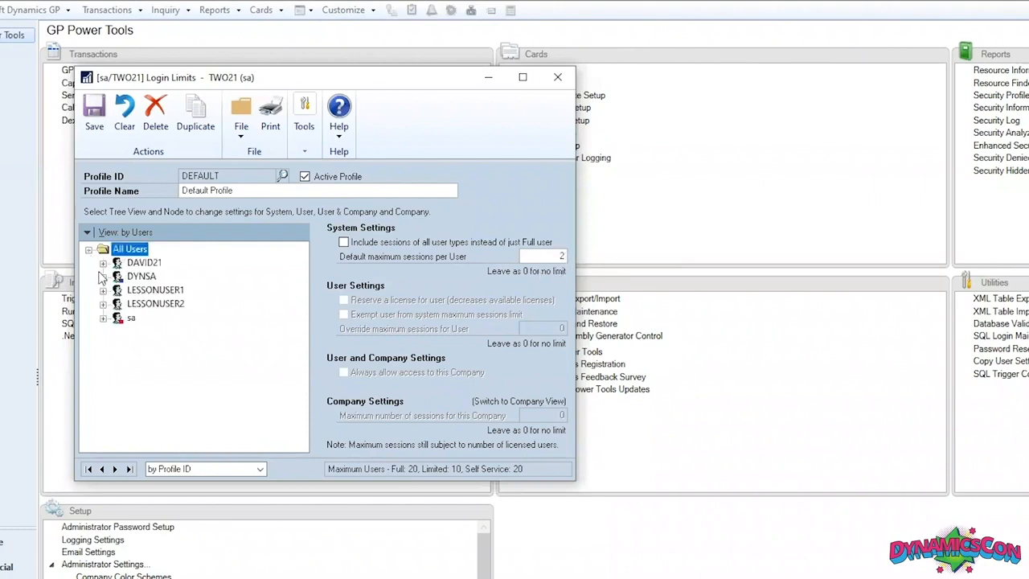
left_click(142, 275)
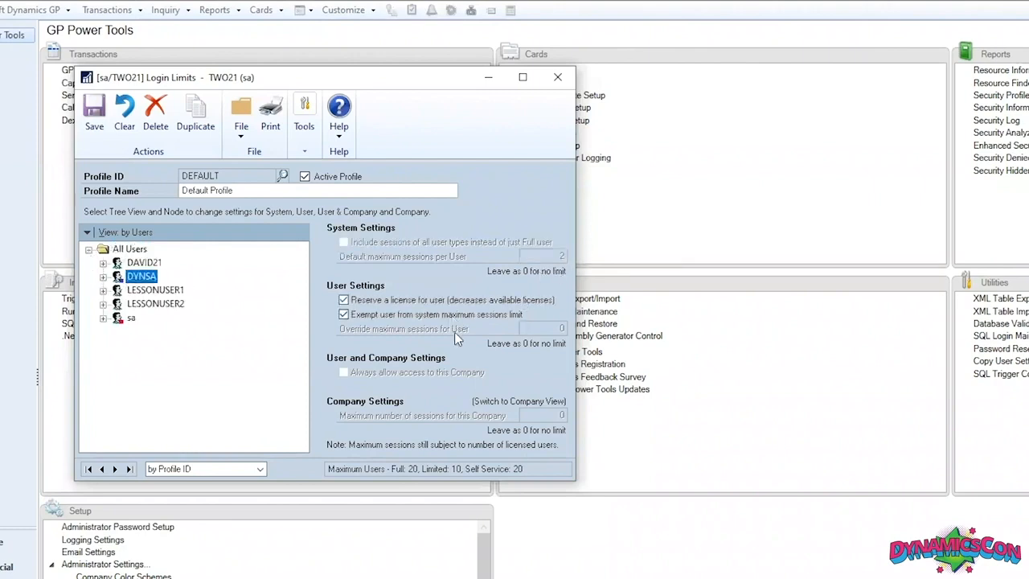
left_click(130, 320)
left_click(545, 329)
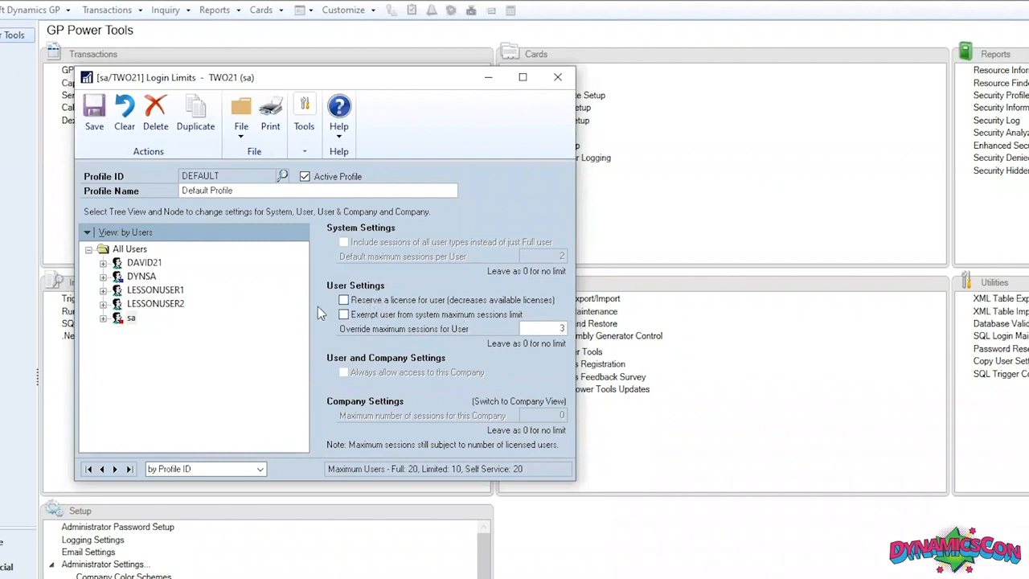
Check the license reservation settings of user DYNSA, then save the Login Limits profile and close it.
left_click(142, 277)
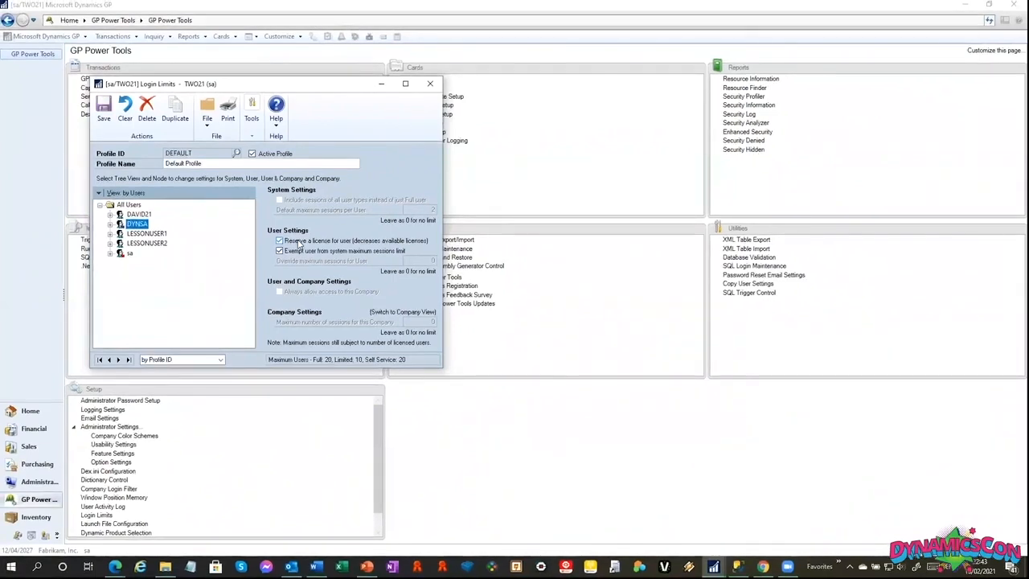
left_click(106, 102)
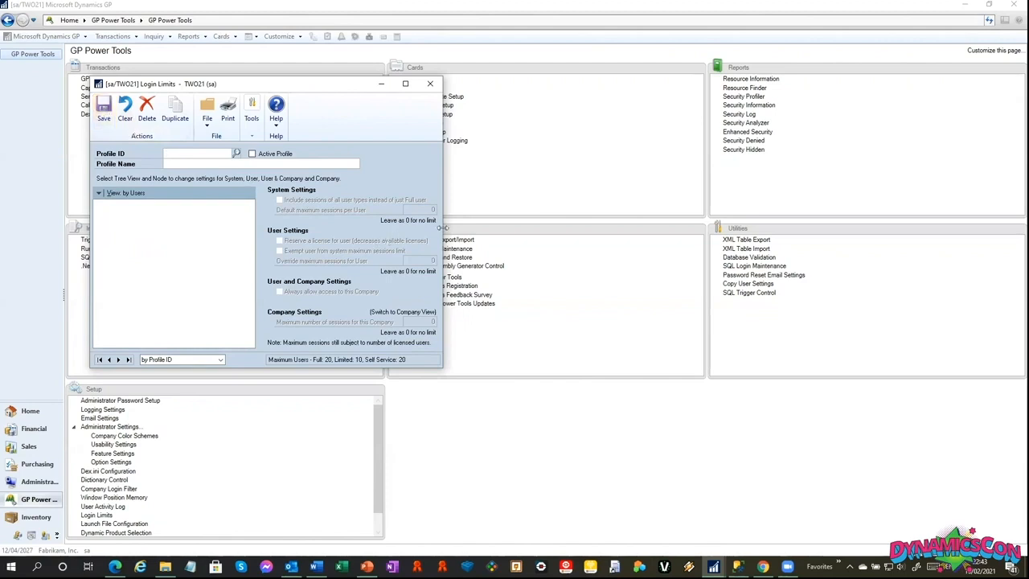
left_click(430, 84)
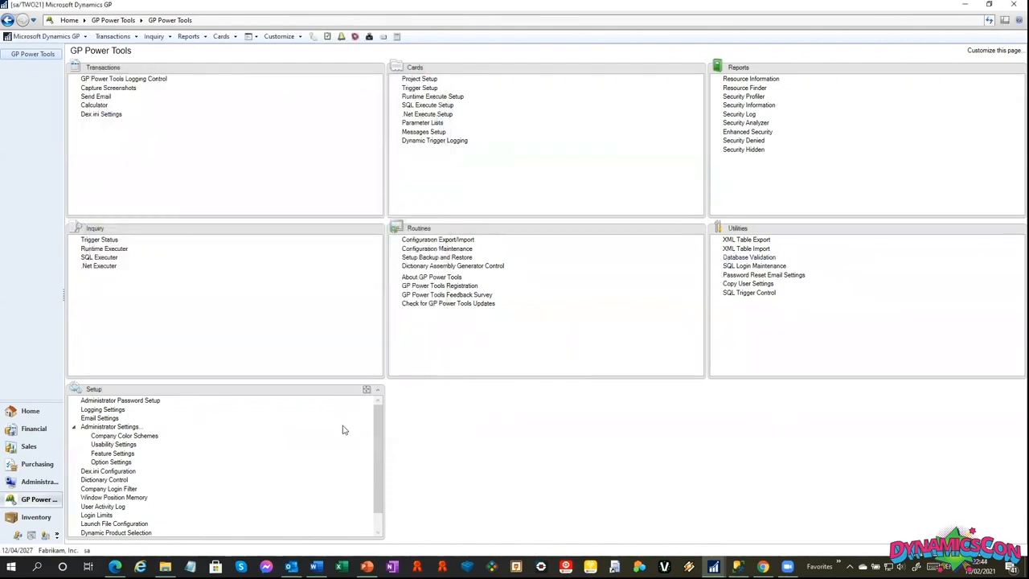
In Dictionary Control, set SmartList's Trigger Status to Disabled and its Alternate/Modified Status to All Disabled, then apply the changes.
scroll(375, 451, "down", 1)
left_click(117, 460)
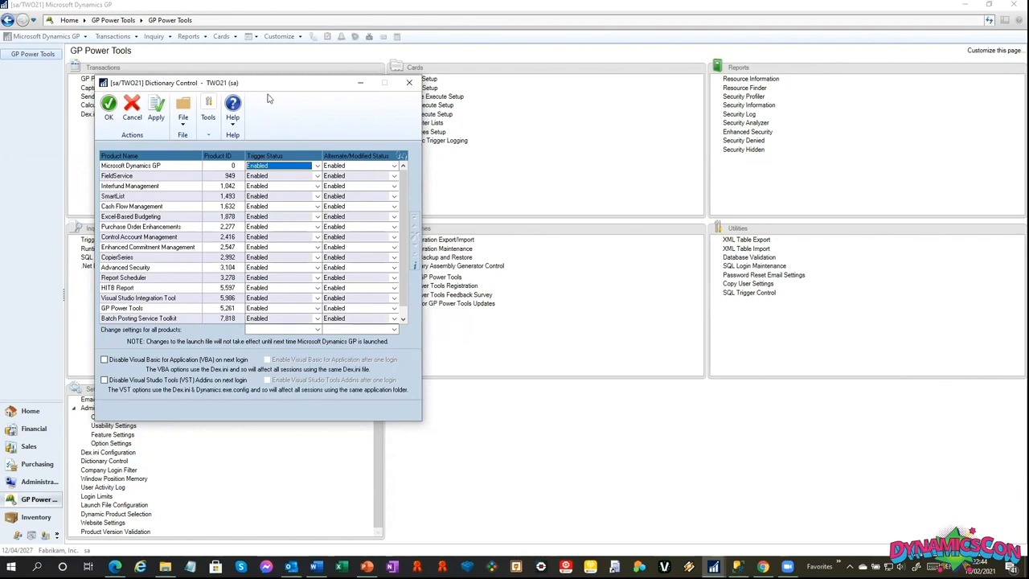
left_click(308, 198)
left_click(289, 214)
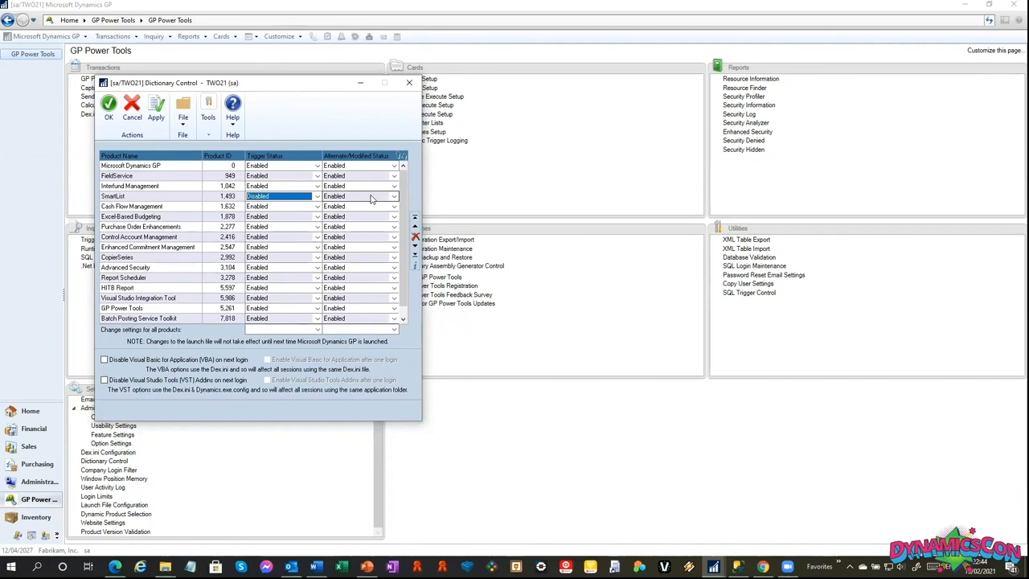
left_click(371, 198)
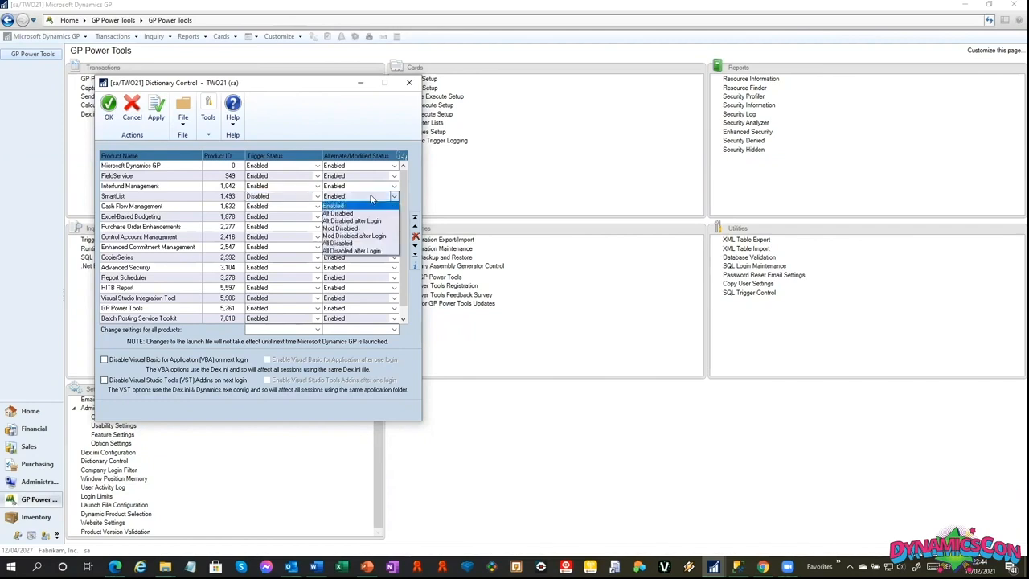
left_click(363, 247)
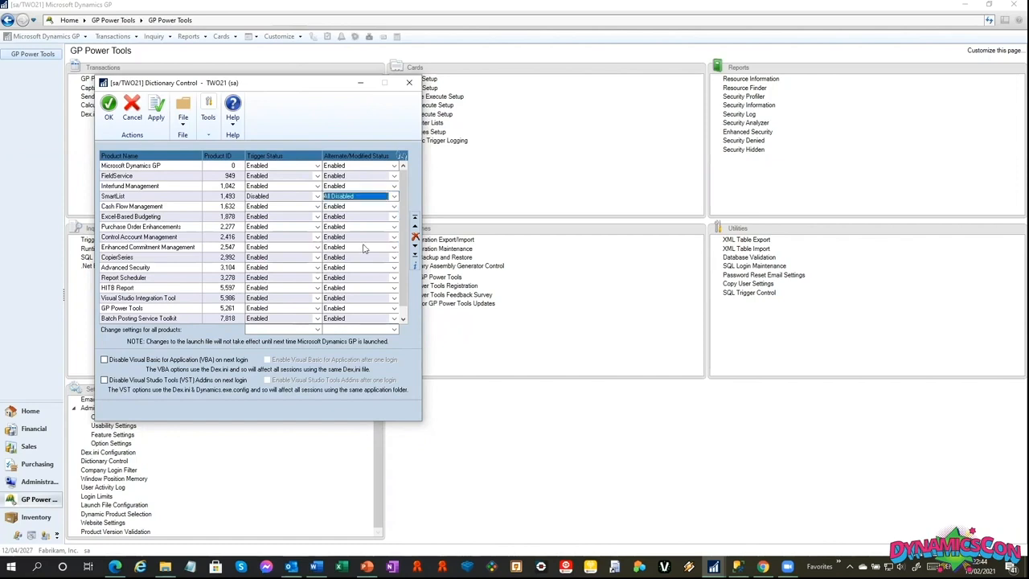
left_click(155, 119)
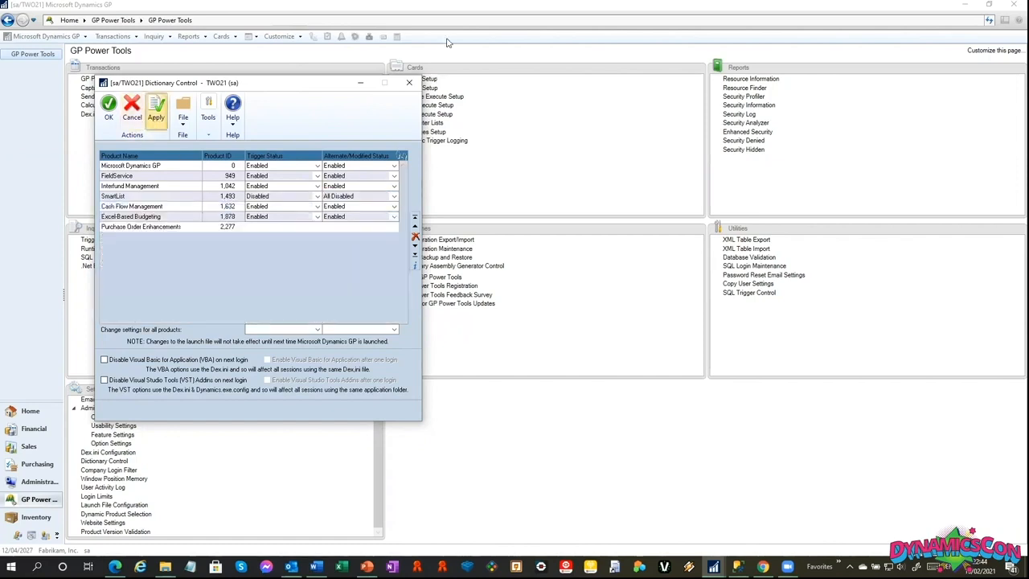
Test the customer lookup in the unmodified Microsoft Dynamics GP version of Customer Maintenance, then close the lookup.
left_click(221, 37)
mouse_move(238, 72)
left_click(340, 71)
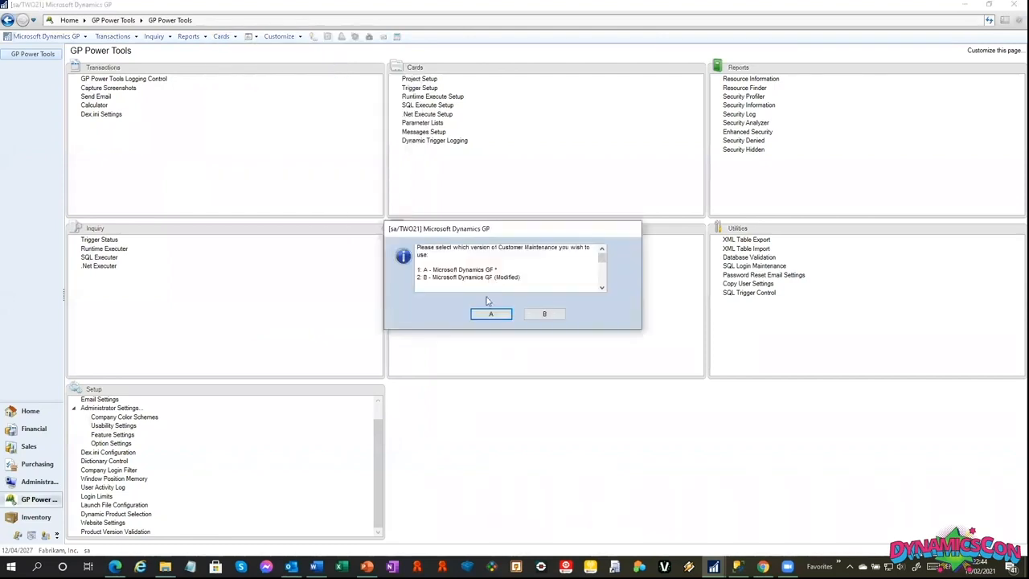
left_click(489, 312)
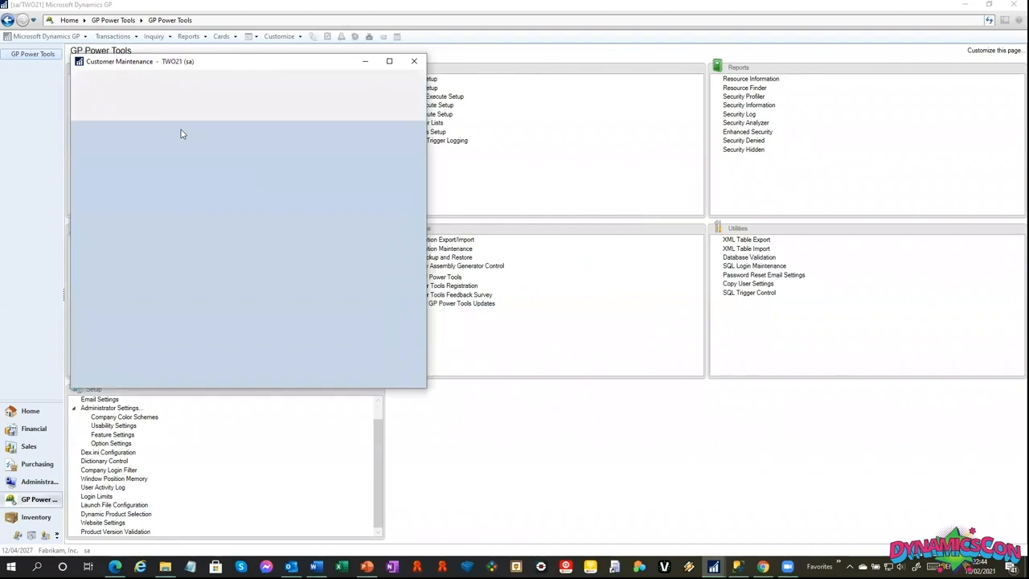
left_click(208, 132)
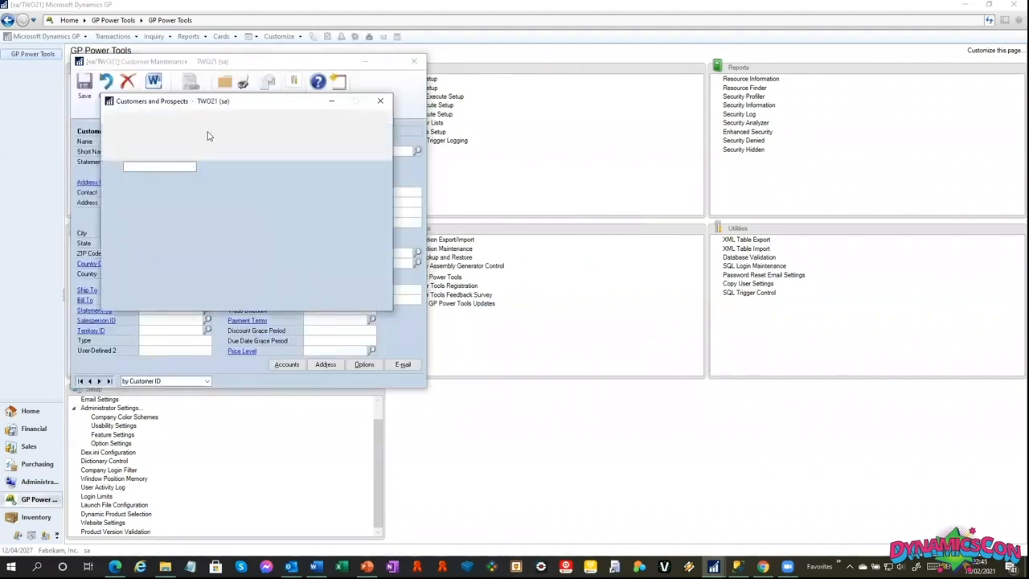
left_click(383, 102)
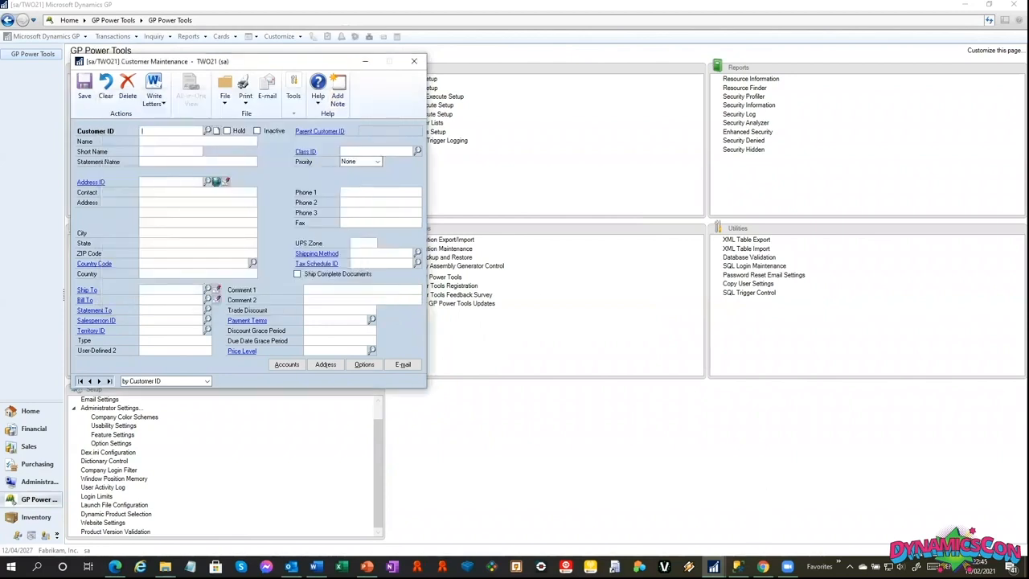
Back in Dictionary Control, set SmartList's Trigger Status to Disabled after Login and its Alternate/Modified Status to All Disabled after Login.
mouse_move(713, 566)
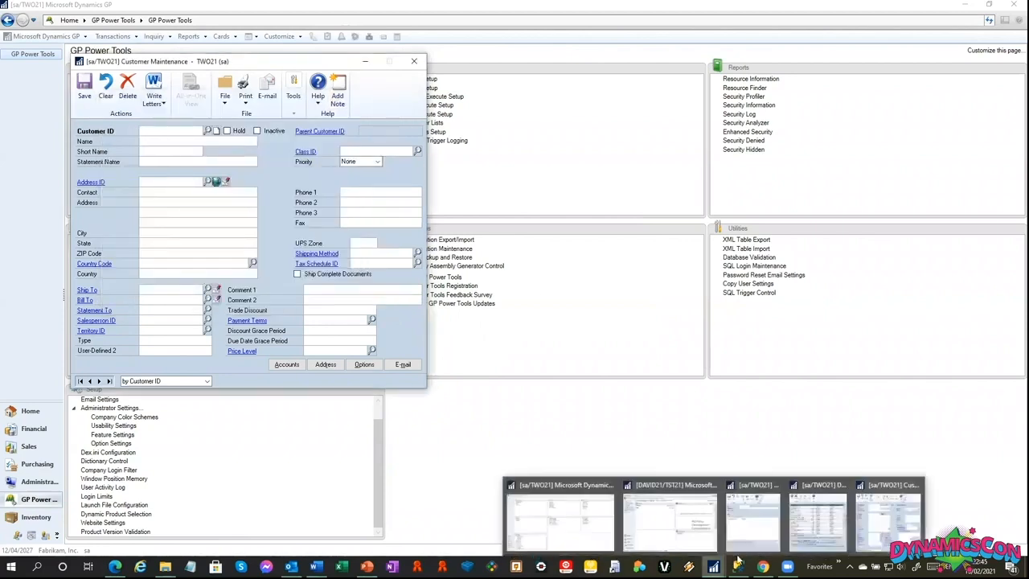
left_click(812, 521)
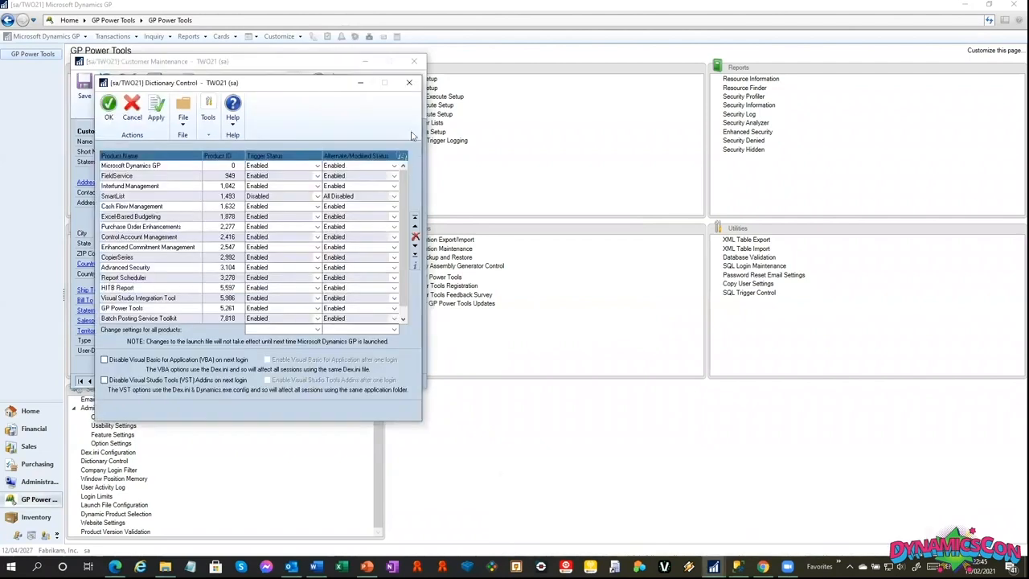
left_click(294, 197)
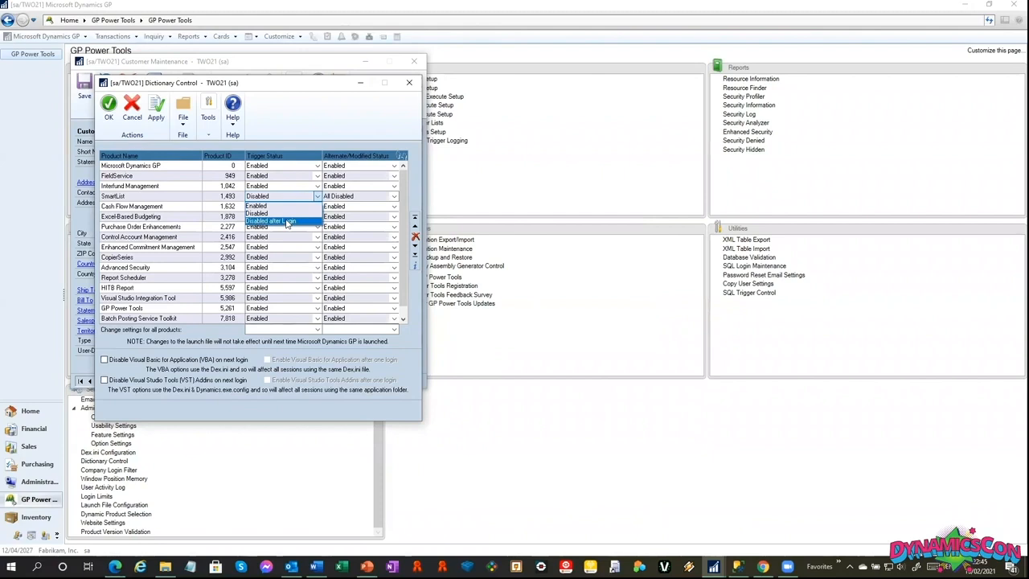
left_click(287, 222)
left_click(348, 201)
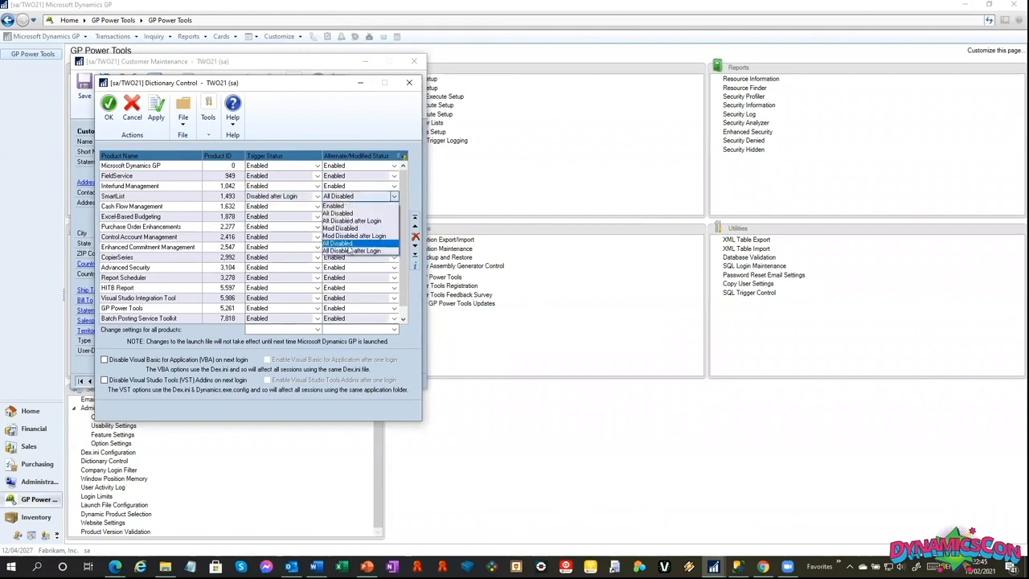
left_click(375, 256)
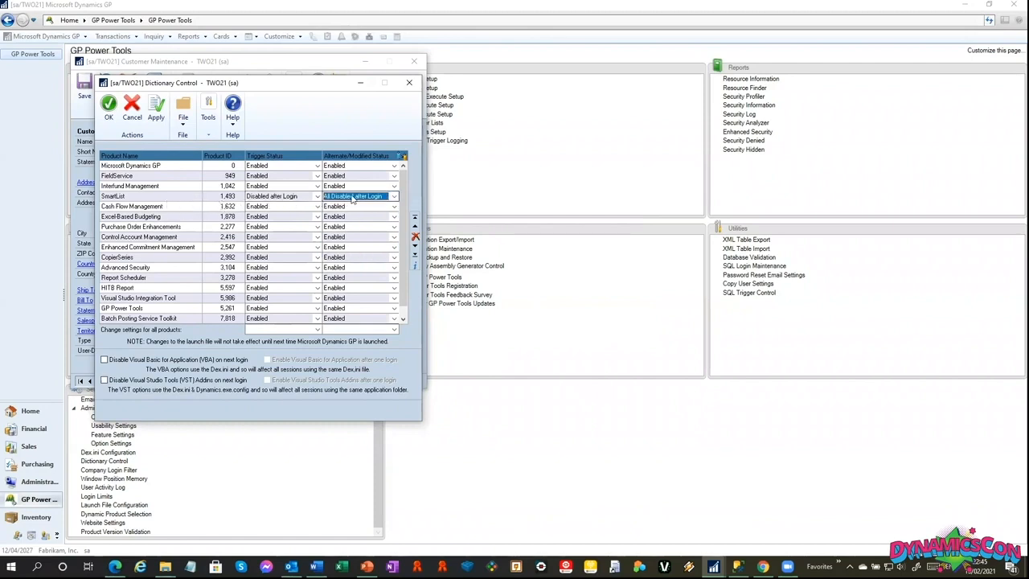
Examine the users and the available view options for SmartList's Disabled After Login setting, then close the user selection.
left_click(402, 156)
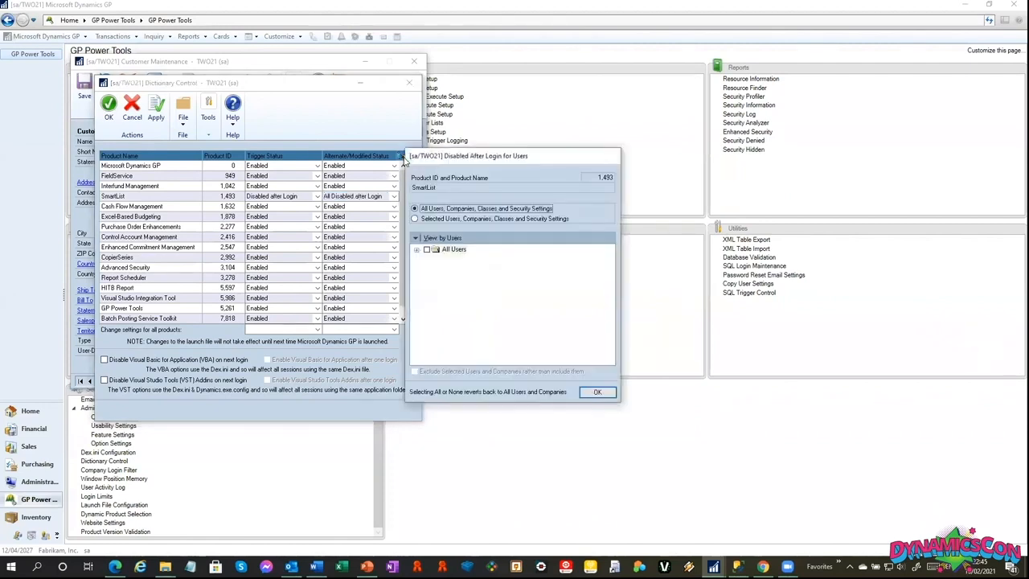
left_click(428, 250)
left_click(418, 250)
left_click(444, 238)
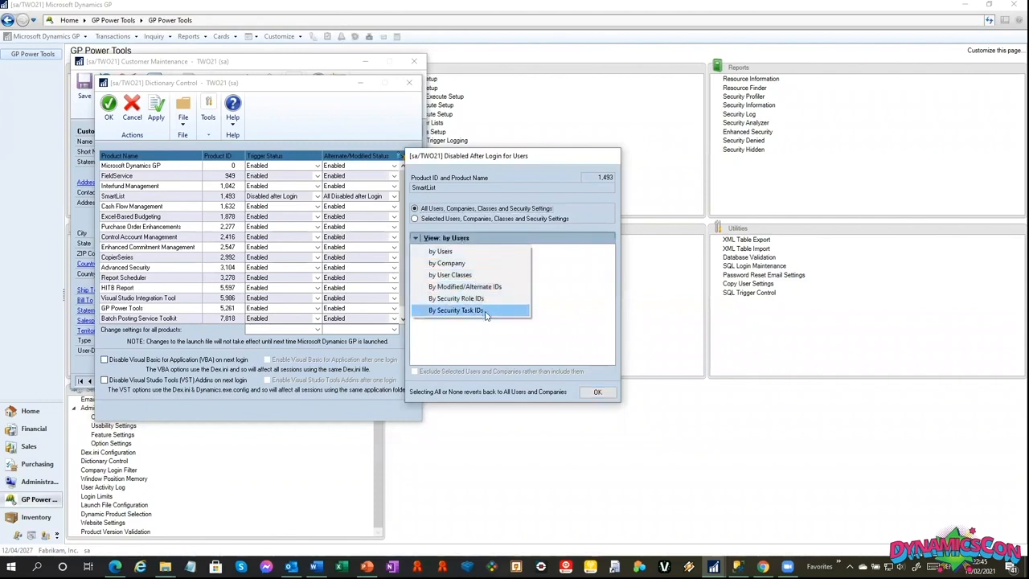
left_click(458, 237)
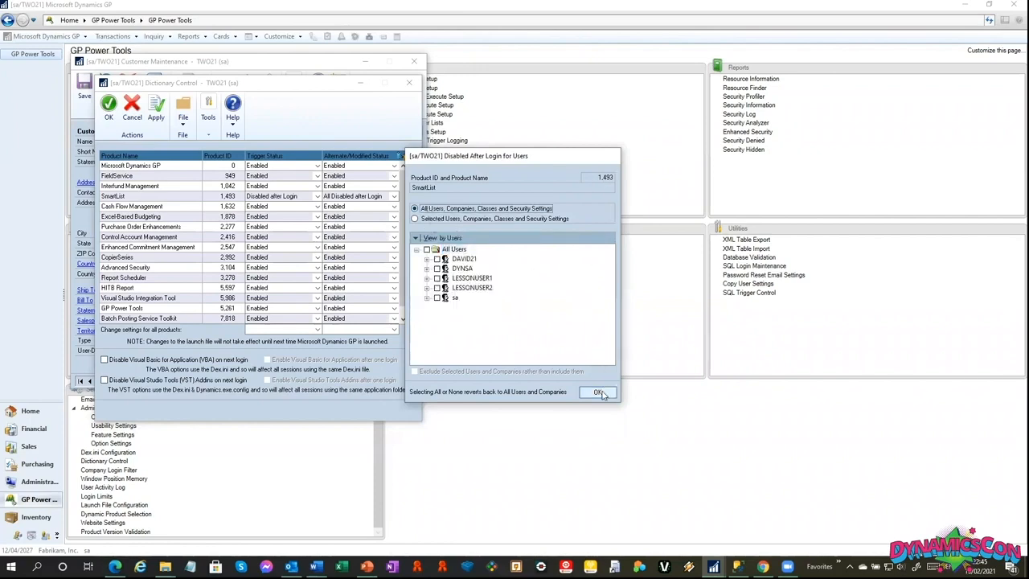
left_click(597, 393)
Set SmartList's Trigger Status and Alternate/Modified Status to Enabled, accept the Dictionary Control settings, and close Customer Maintenance.
left_click(278, 198)
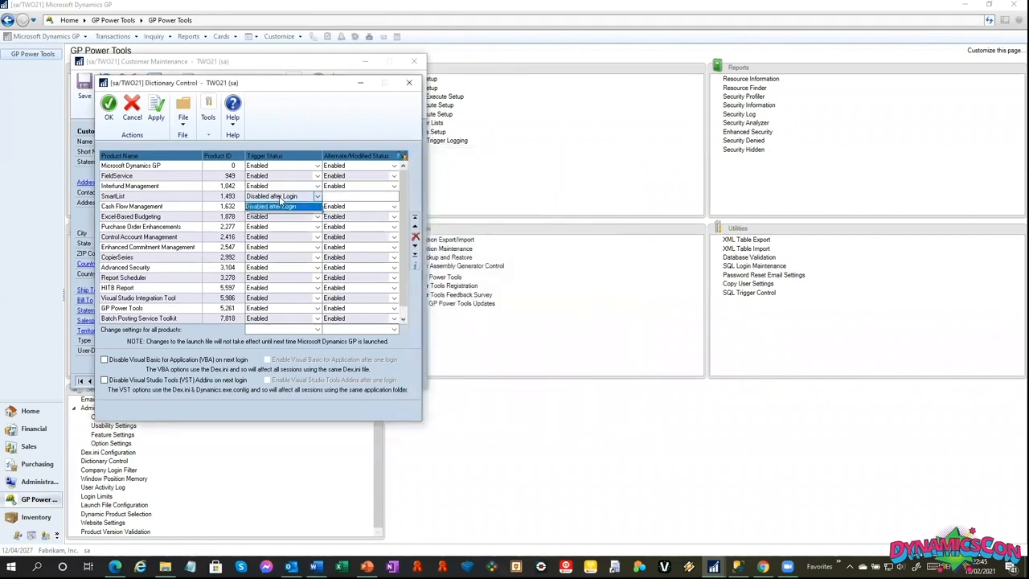
left_click(273, 206)
left_click(351, 197)
left_click(339, 206)
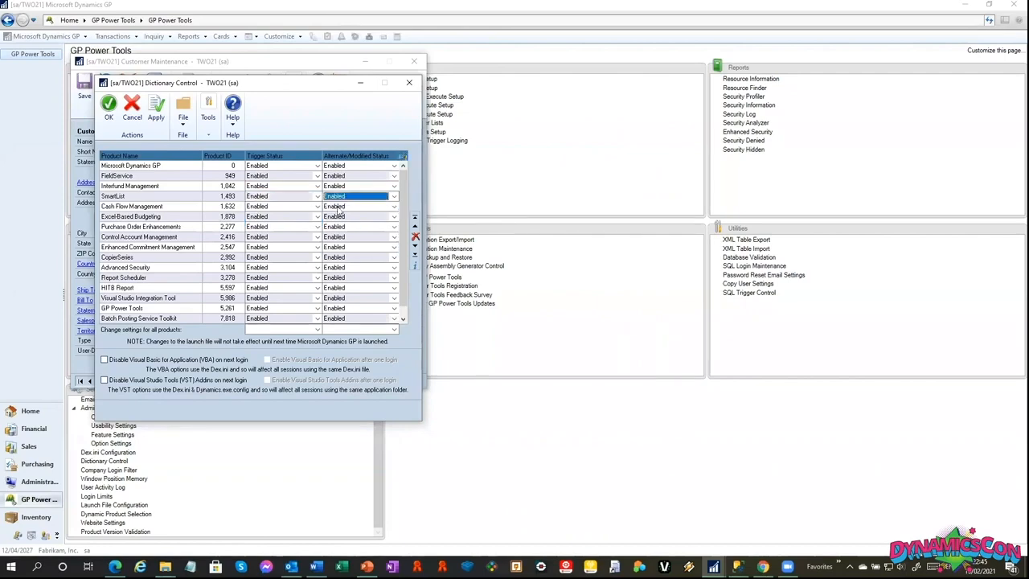
left_click(112, 112)
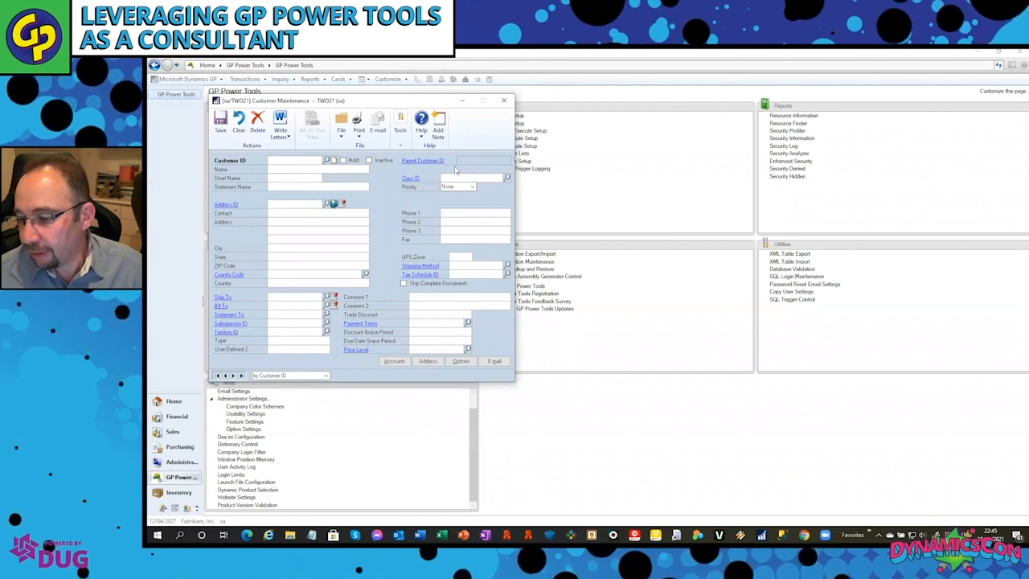
left_click(504, 101)
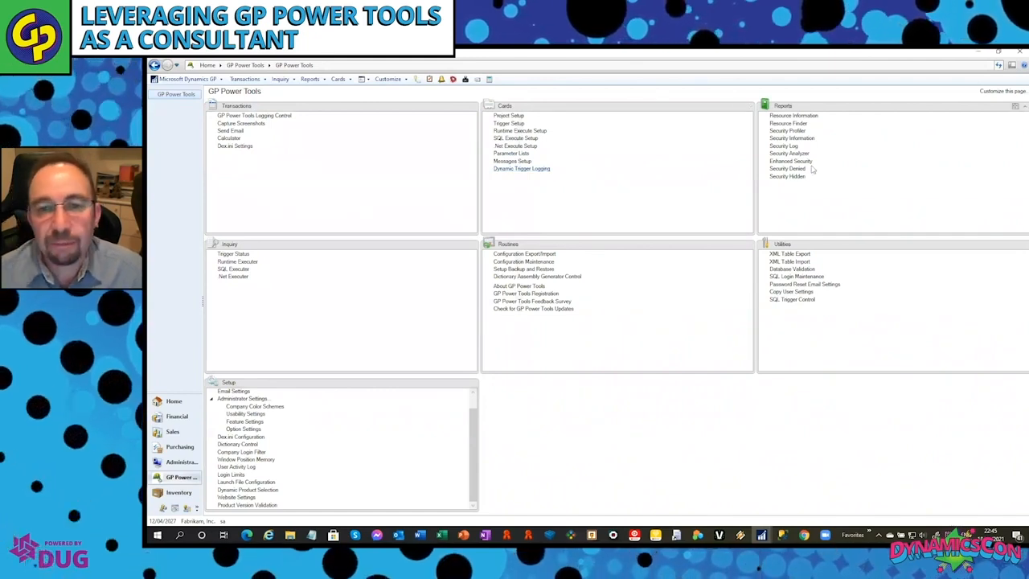
Display Resource Information with the resource type set to Form, Window & Fields.
left_click(807, 116)
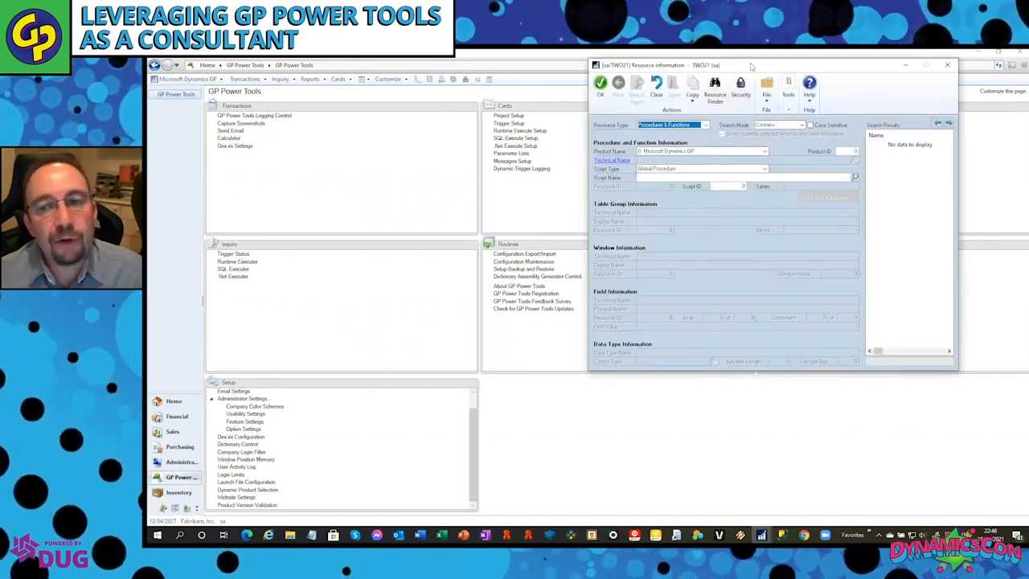
left_click_drag(752, 66, 805, 76)
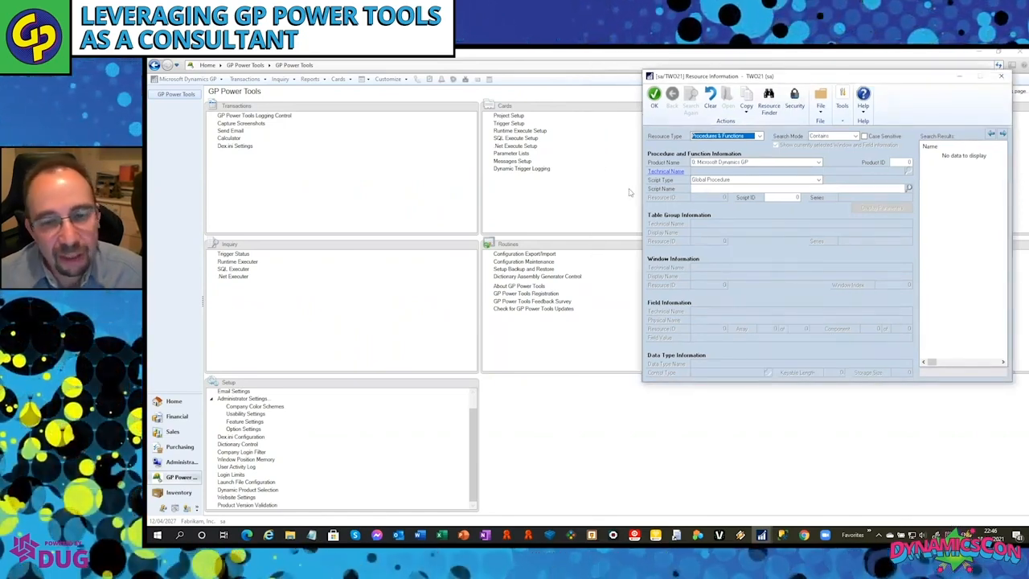
left_click(736, 137)
left_click(730, 144)
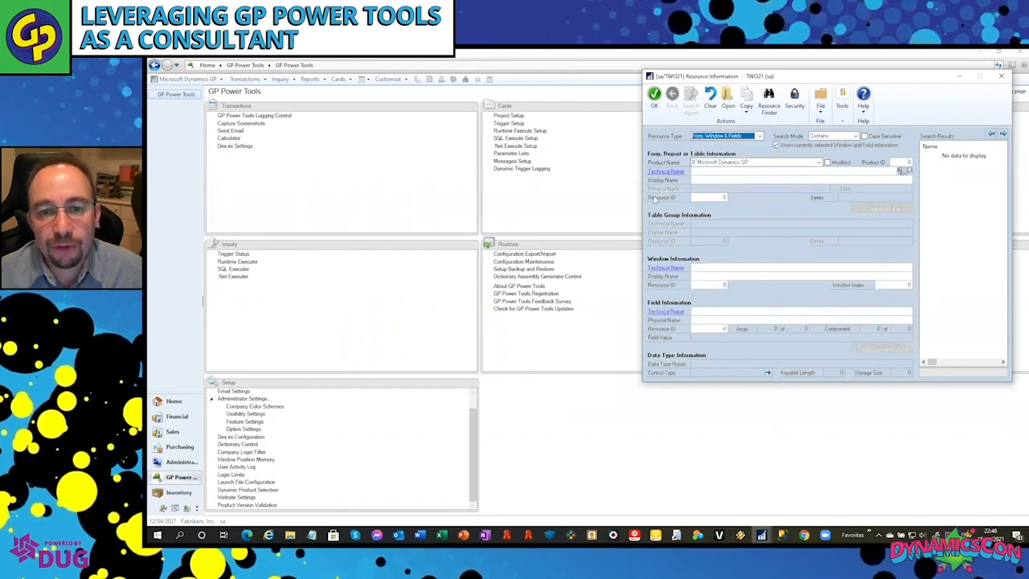
left_click(339, 79)
left_click(339, 78)
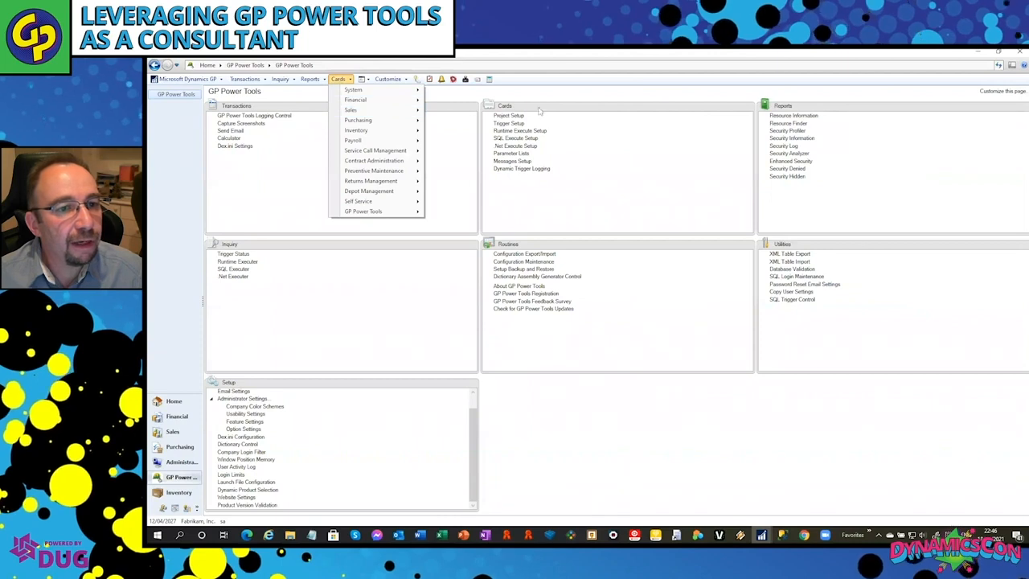
left_click(563, 91)
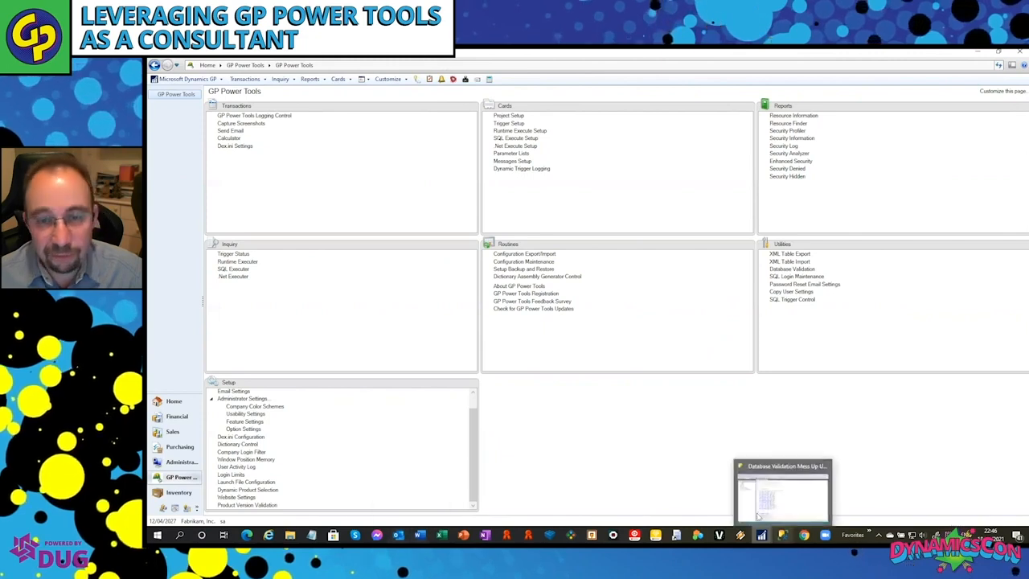
Raise all open windows, then close User Security Setup and Resource Information.
left_click(203, 80)
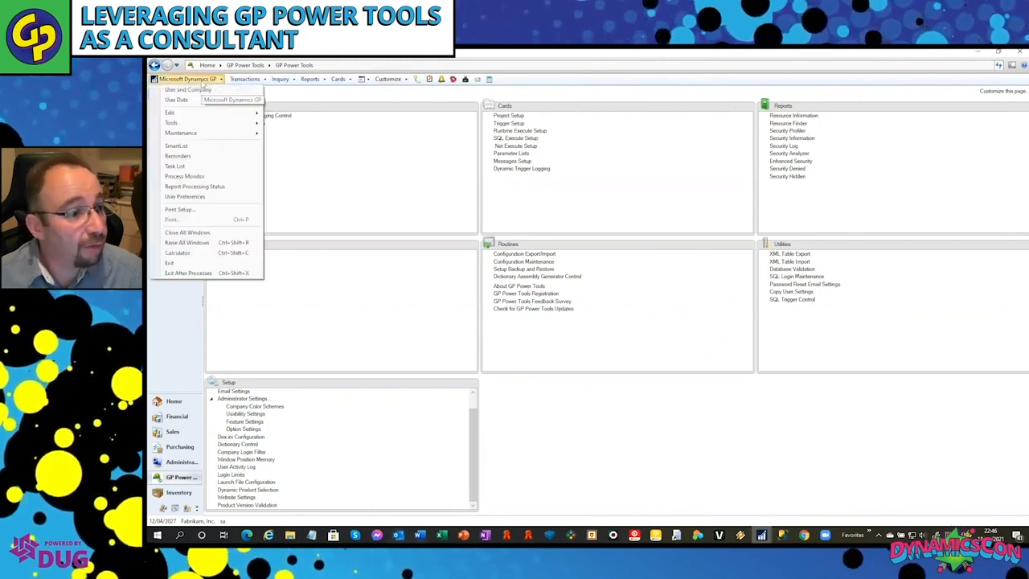
left_click(211, 242)
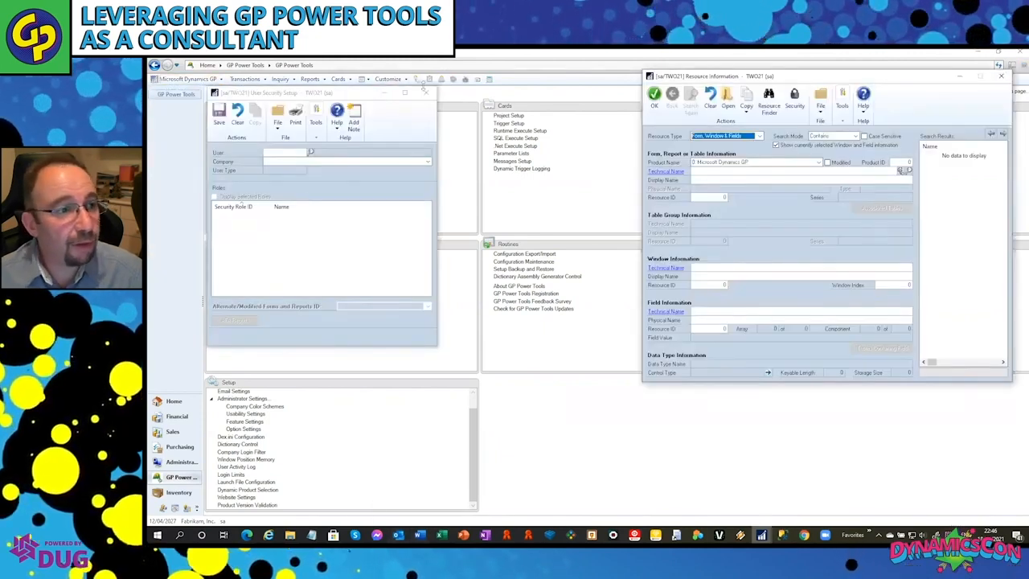
left_click(427, 93)
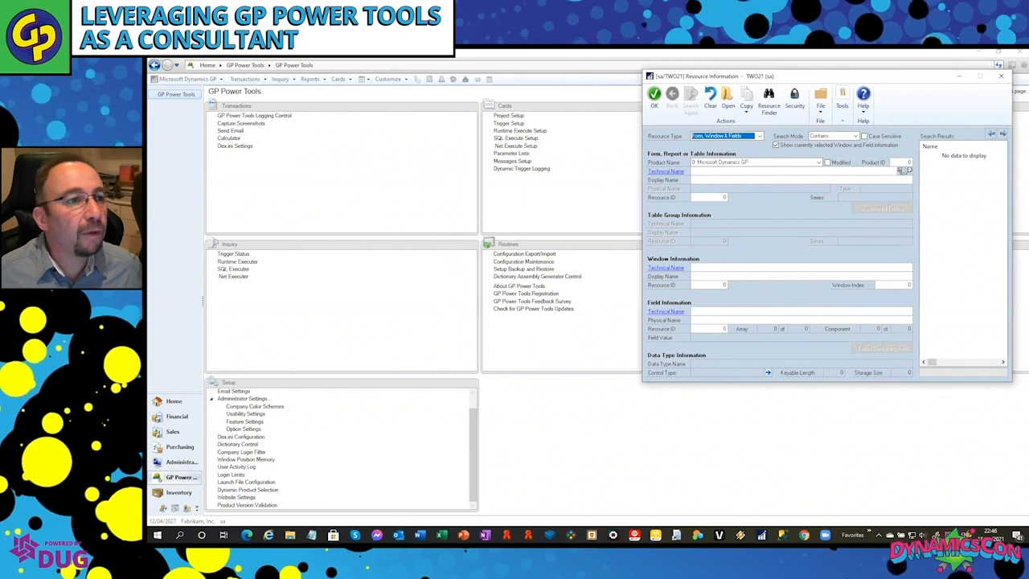
left_click(1001, 75)
Find a window by searching for Customer and open the Customer window located under Cards > Sales.
key("ctrl+f")
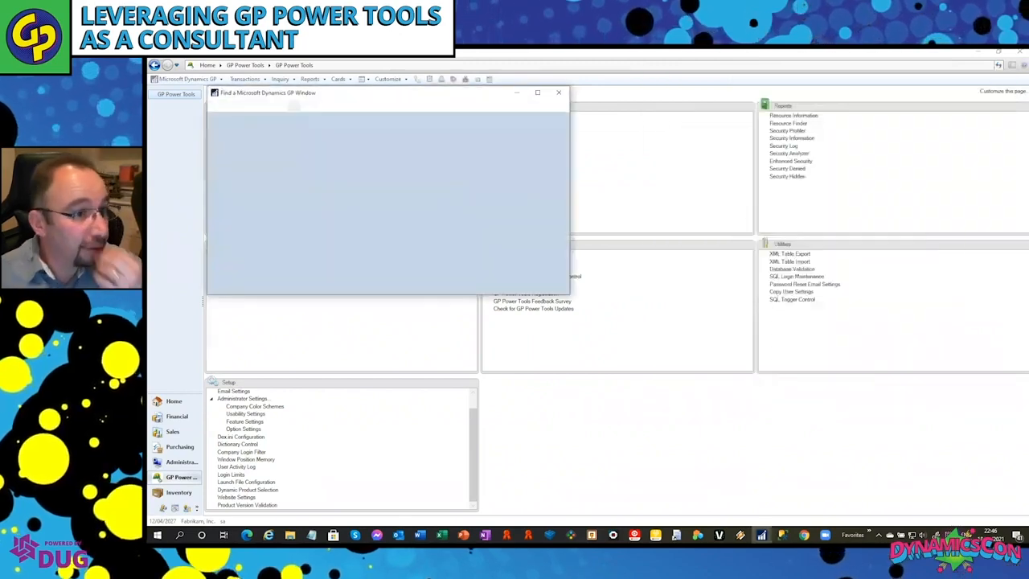
type("Customer")
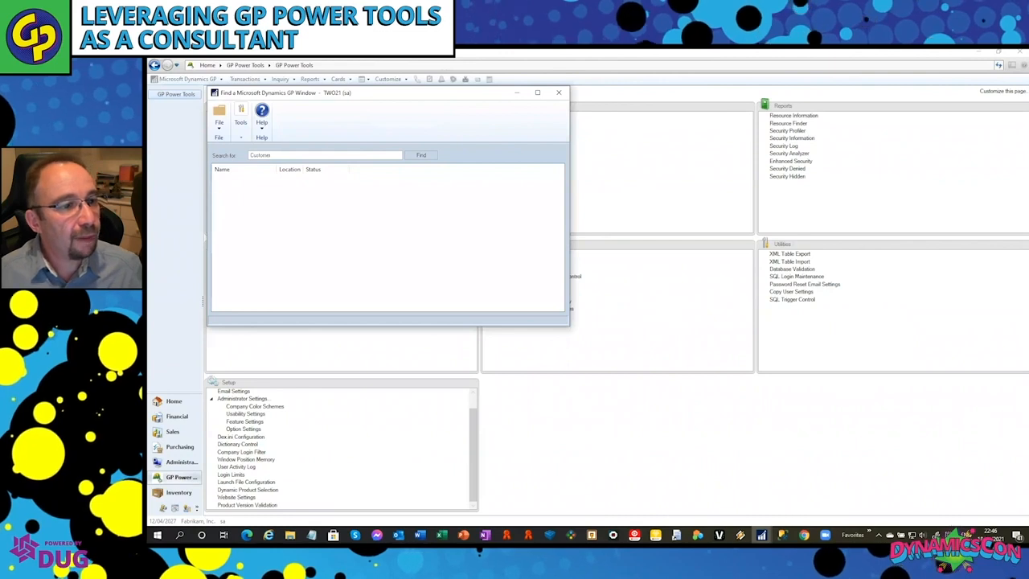
key("Return")
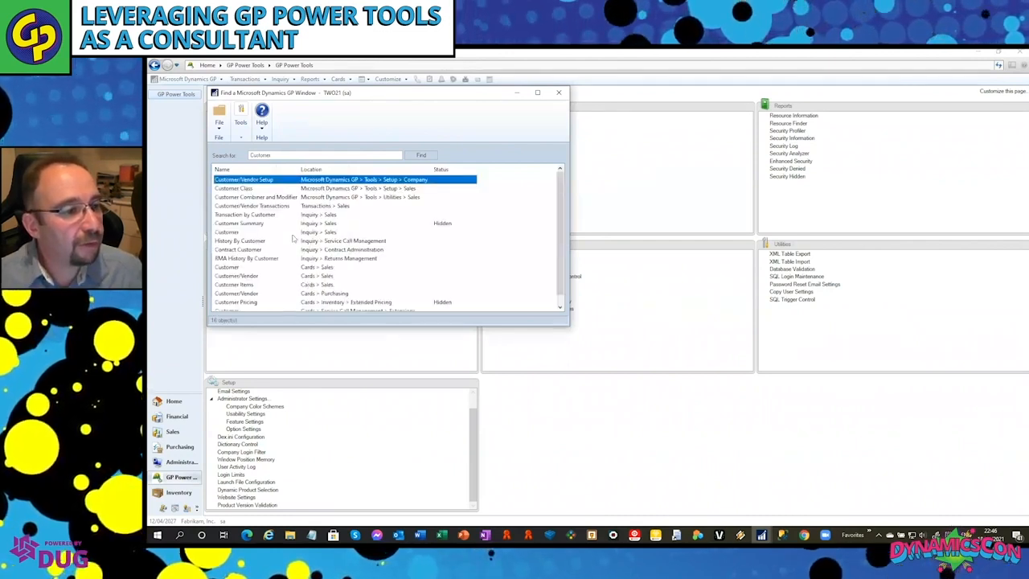
scroll(298, 234, "down", 1)
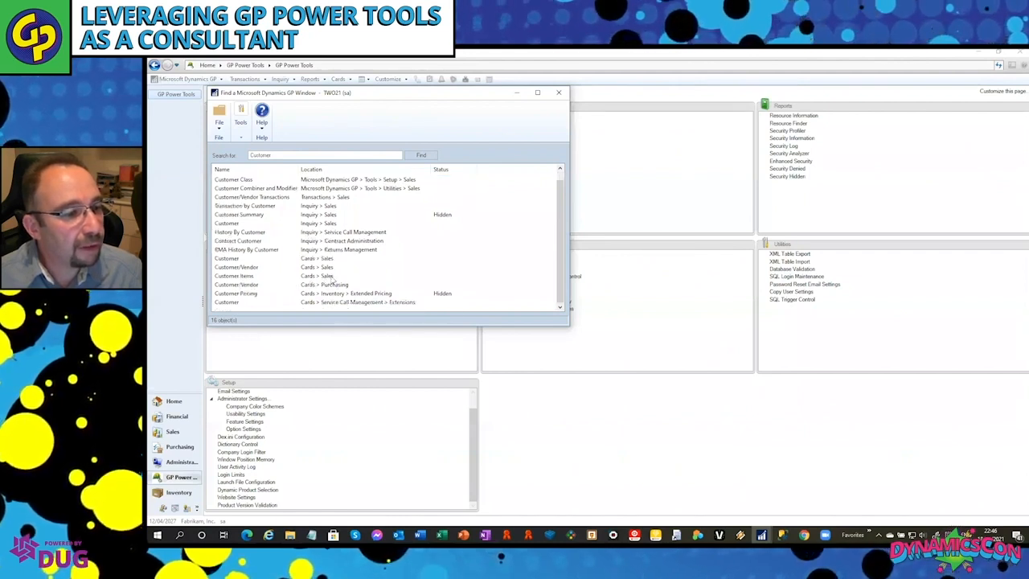
double_click(327, 260)
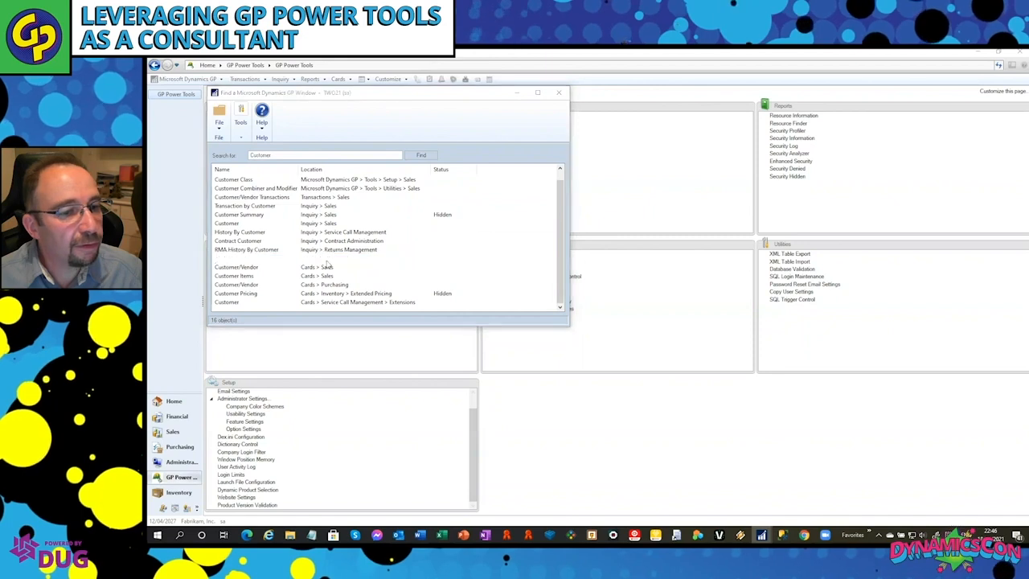
left_click(568, 319)
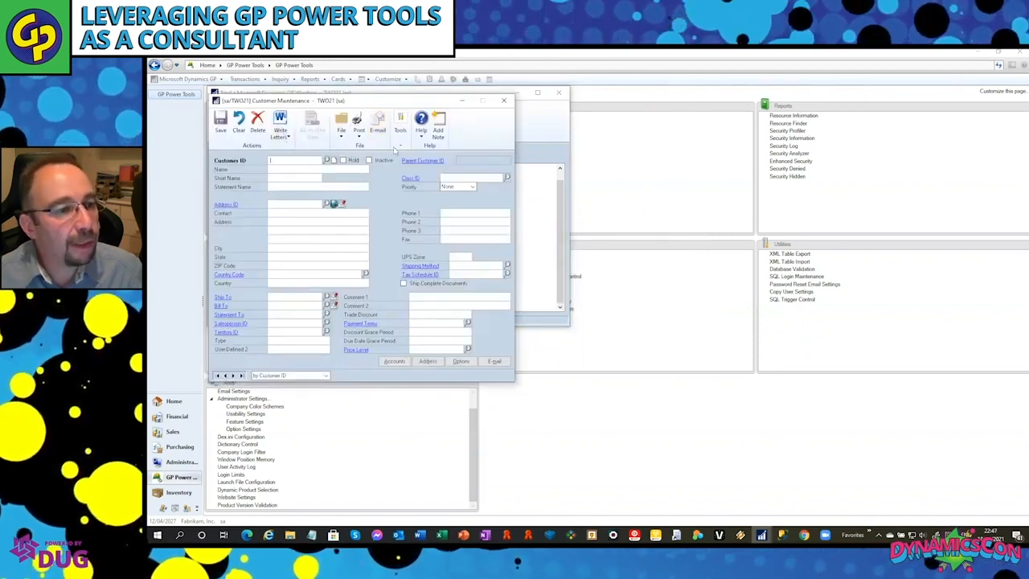
Display Resource Information for Customer Maintenance and load the first customer record.
left_click(400, 138)
left_click(433, 260)
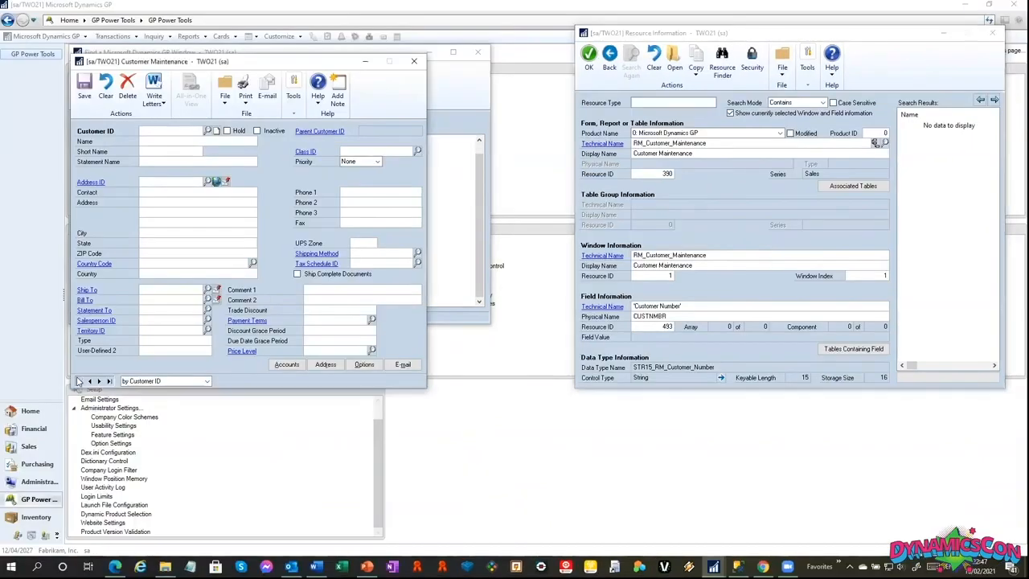
left_click(78, 381)
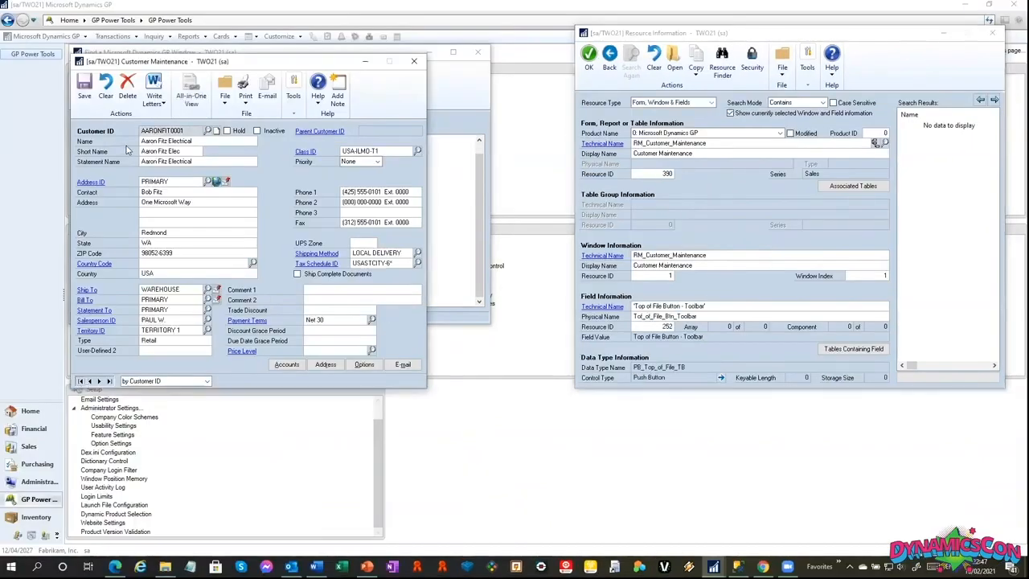
Examine the technical field information for the customer's name, class, address and ZIP code fields.
left_click(170, 142)
left_click(171, 151)
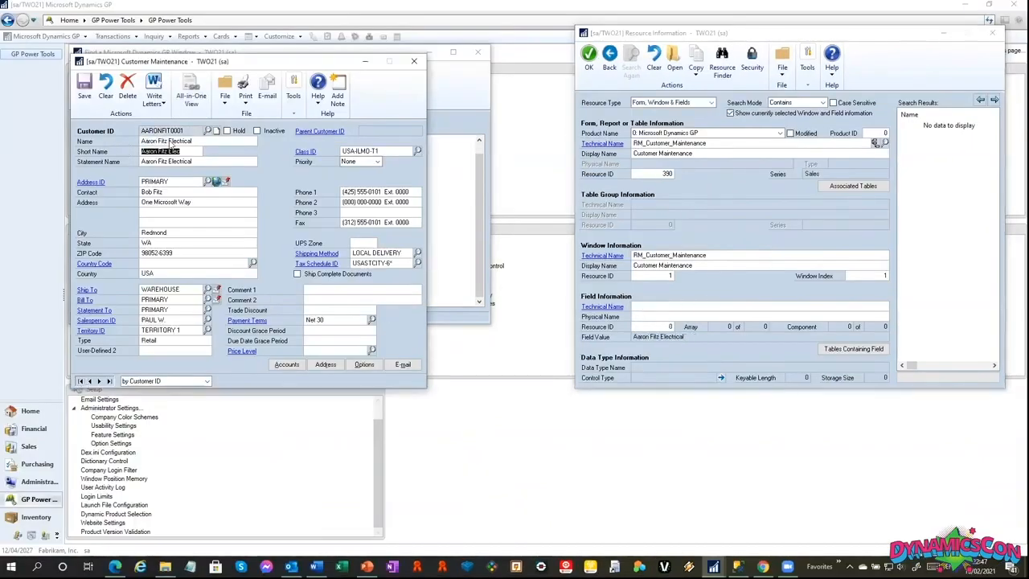
left_click(172, 162)
key("Tab")
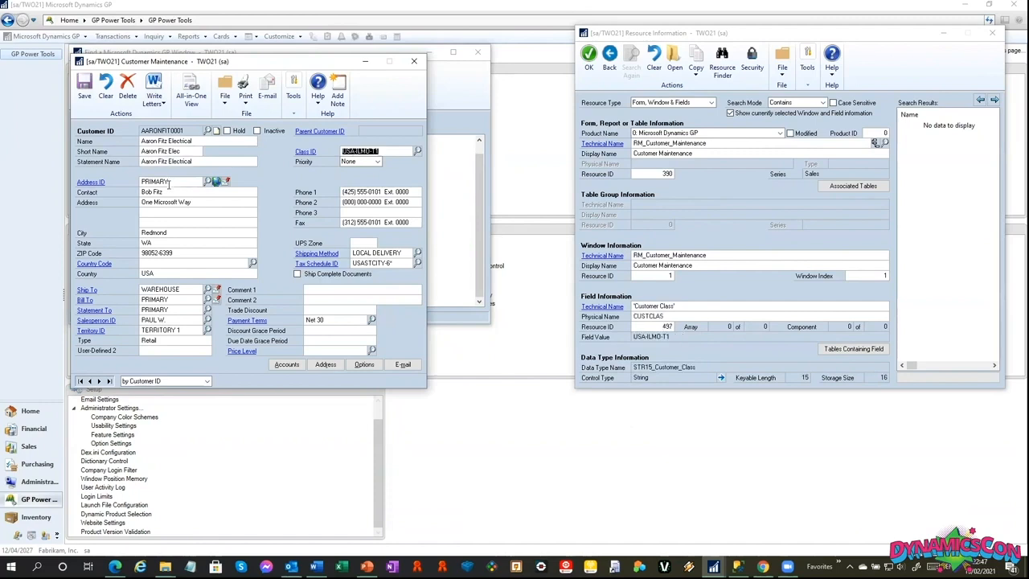
left_click(166, 201)
key("Tab")
key("Tab")
key("Tab")
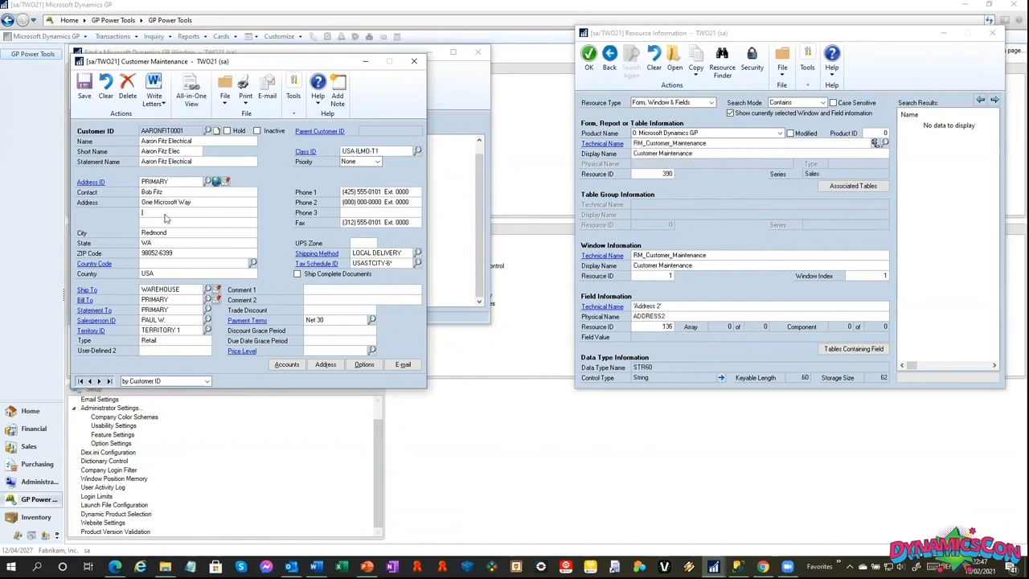
key("Tab")
key("Tab")
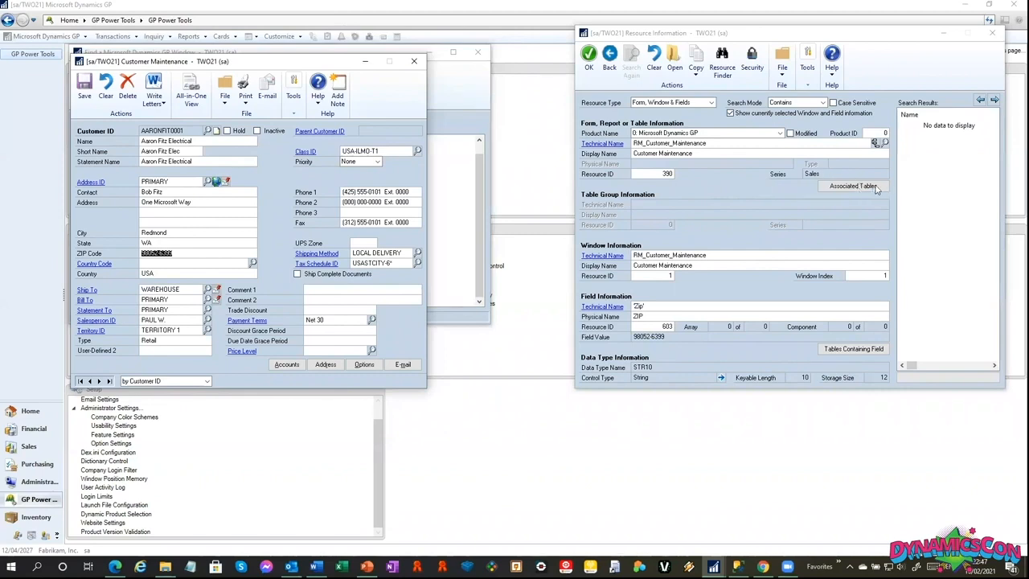
View the tables associated with Customer Maintenance that contain the Zip field, then close the table list and Resource Information.
left_click(867, 188)
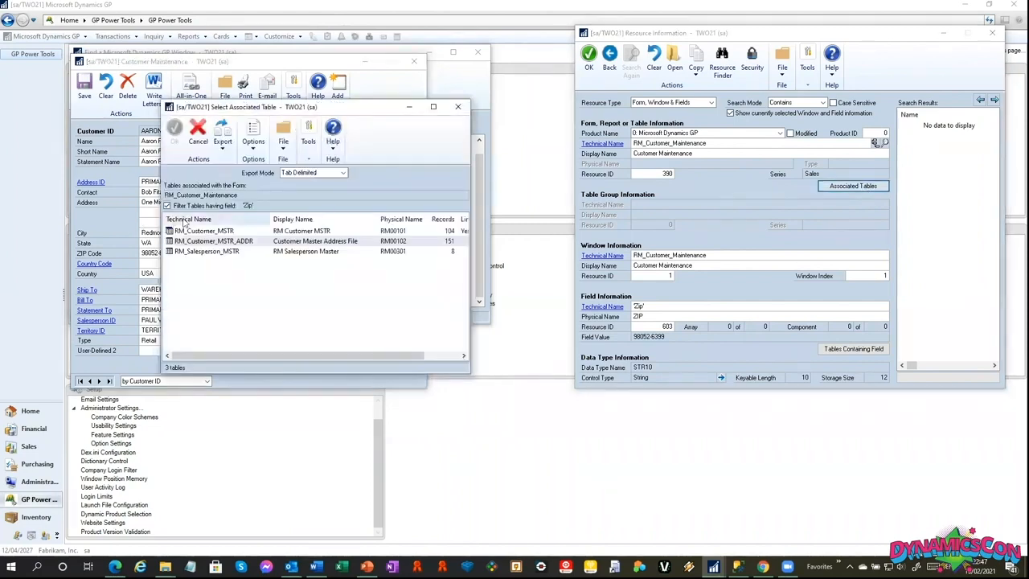
left_click(458, 107)
left_click(992, 31)
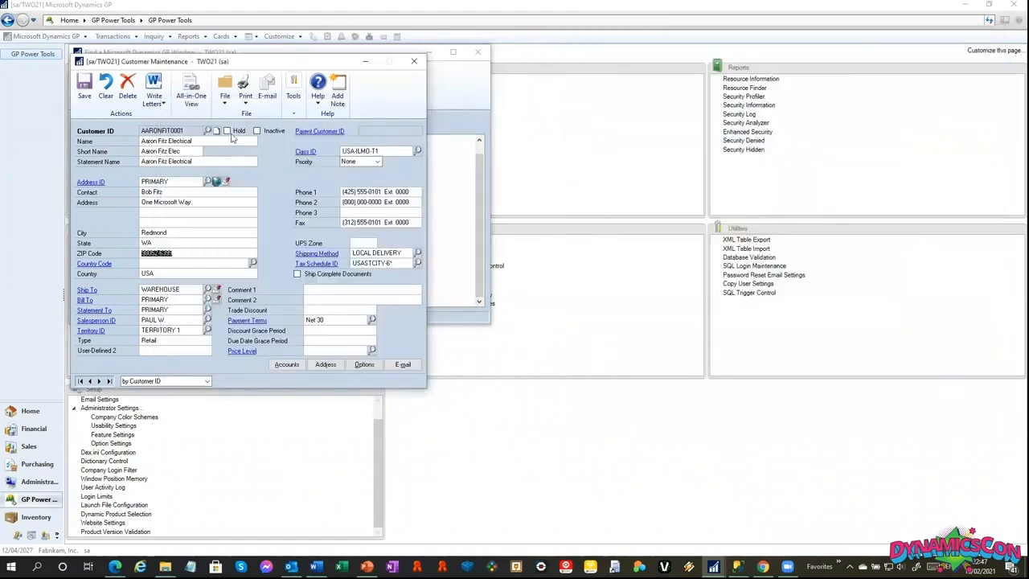
Look up the table that stores the customer's Hold field with Resource Finder, then close the finder.
left_click(228, 132)
left_click(294, 95)
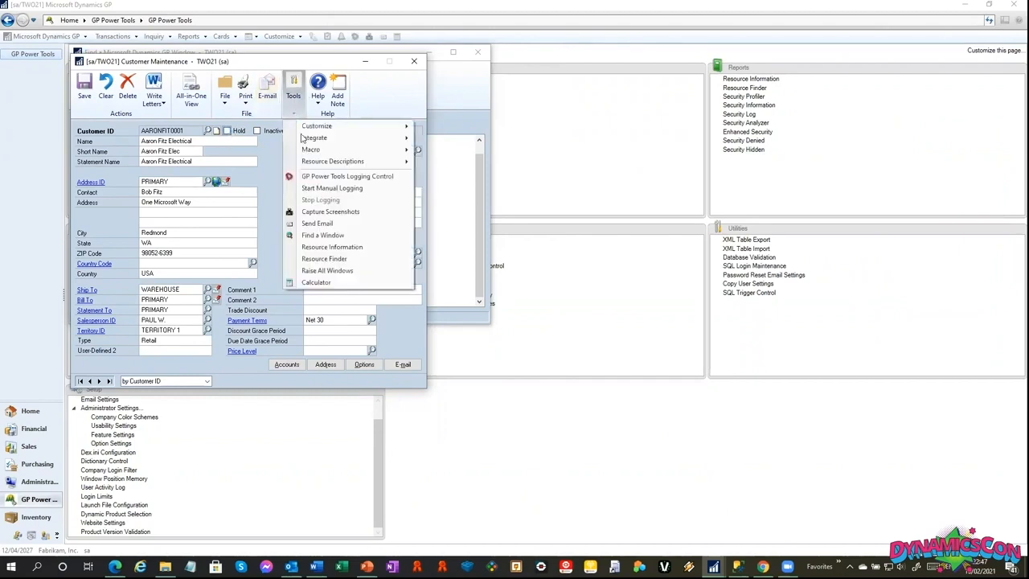
left_click(345, 258)
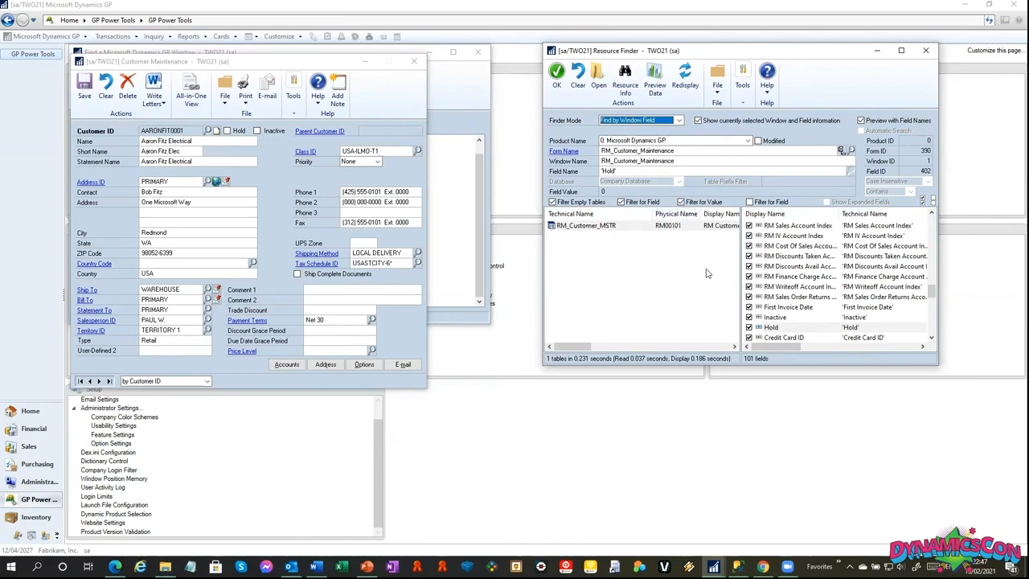
left_click(926, 51)
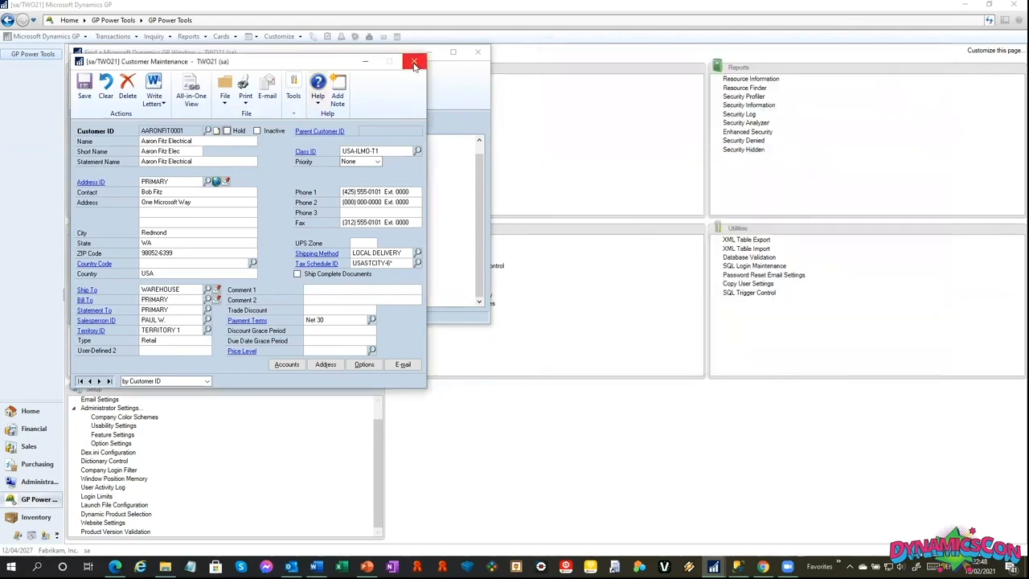
Close Customer Maintenance, discarding the changes, and close the window search.
left_click(415, 64)
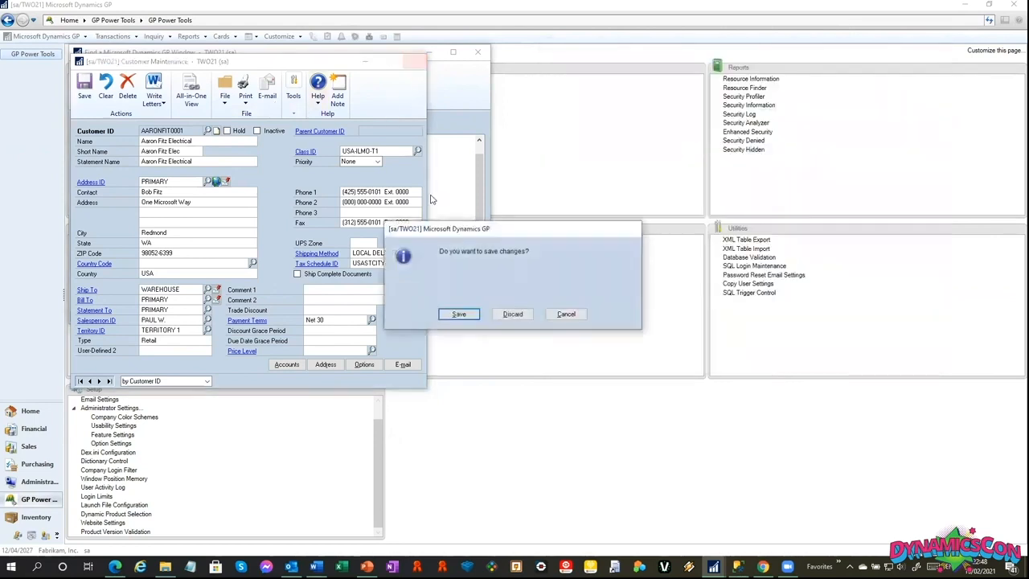
left_click(513, 315)
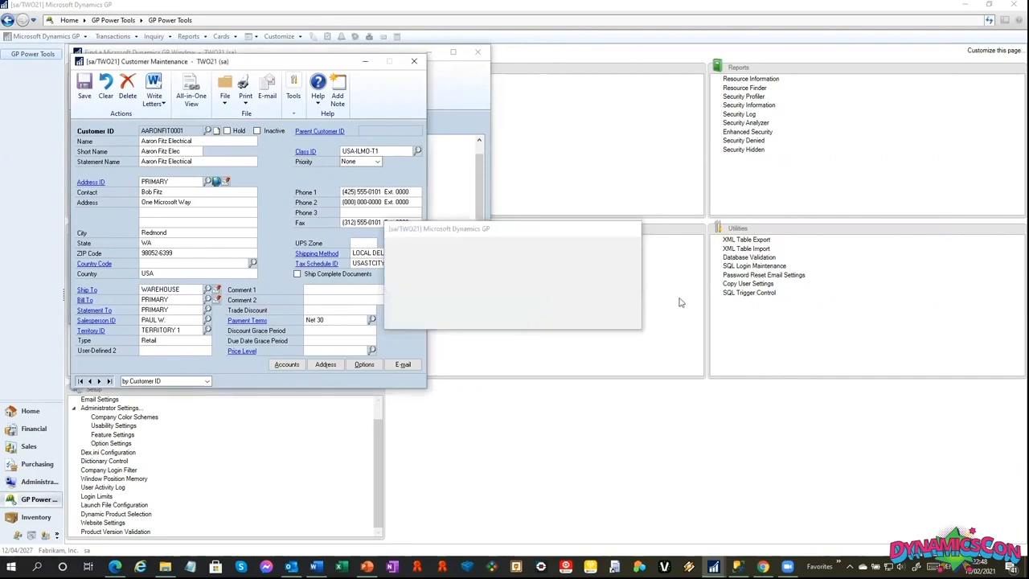
left_click(478, 52)
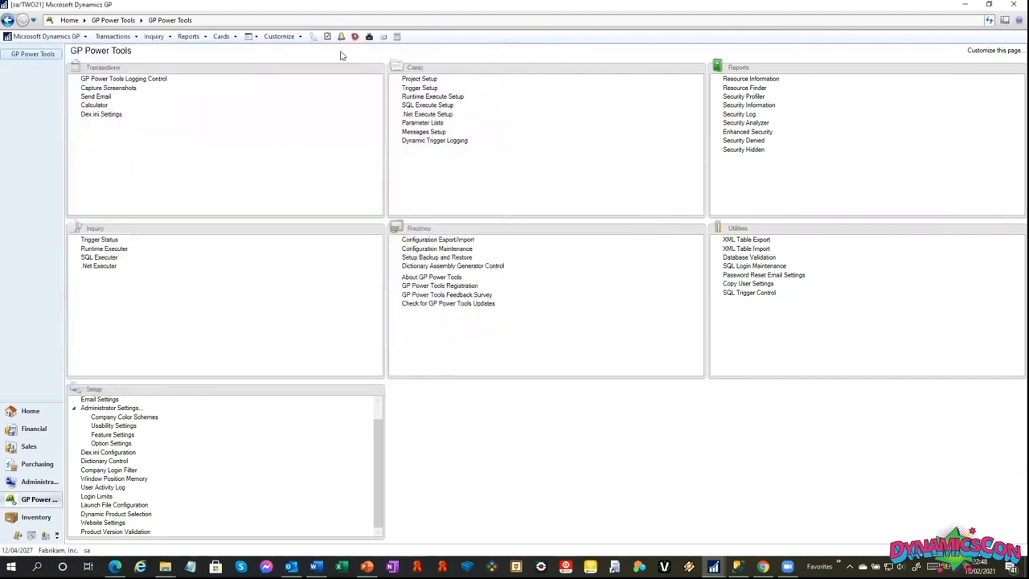
Turn on Automatic Trigger Mode for Logging Automatic Start Only in GP Power Tools Logging Control and display the active trigger status.
key("ctrl+d")
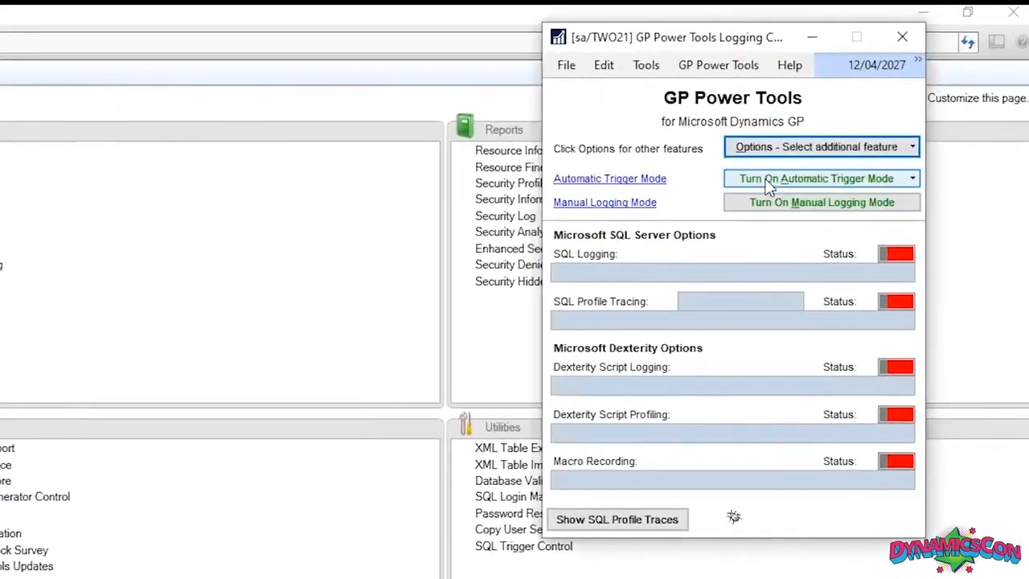
left_click(854, 115)
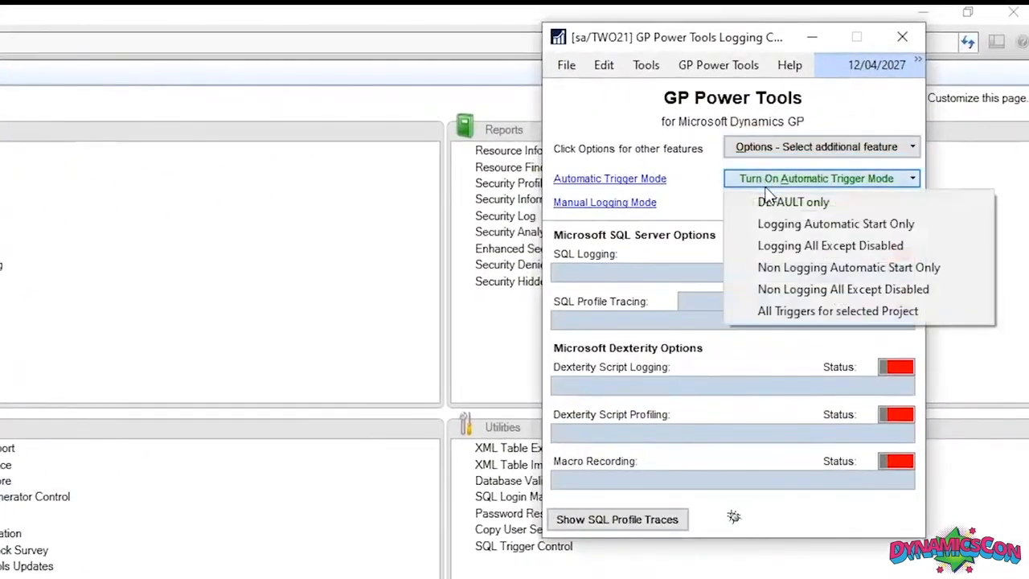
left_click(853, 226)
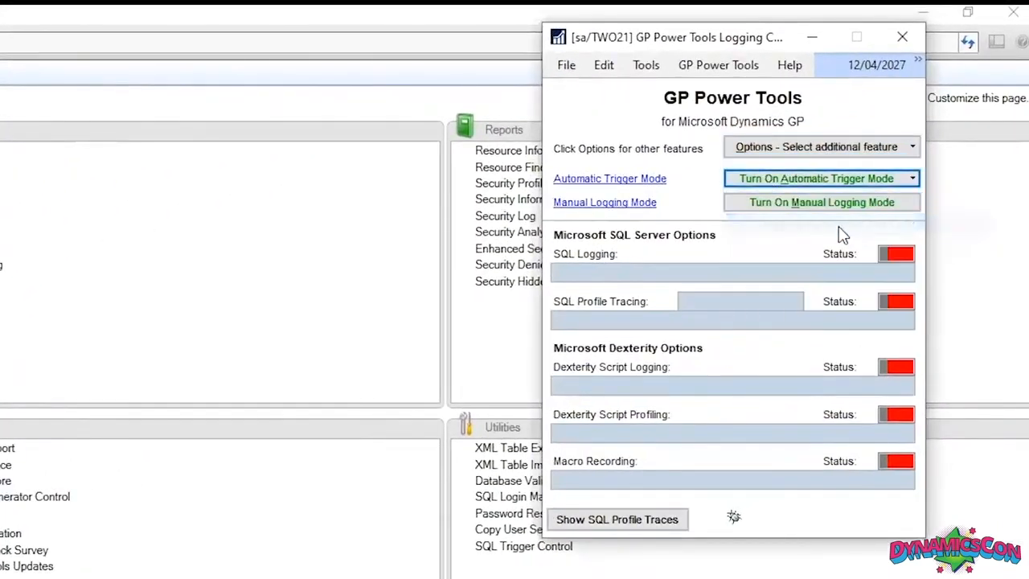
left_click(632, 180)
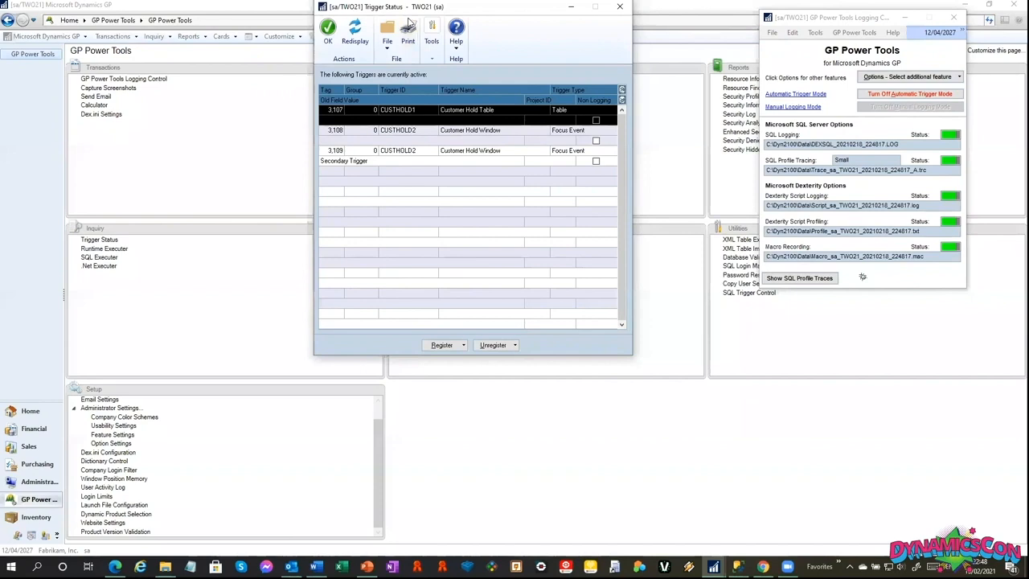
left_click_drag(410, 8, 528, 36)
Open the original, unmodified Microsoft Dynamics GP version of Customer Maintenance and load the first customer record.
left_click(226, 43)
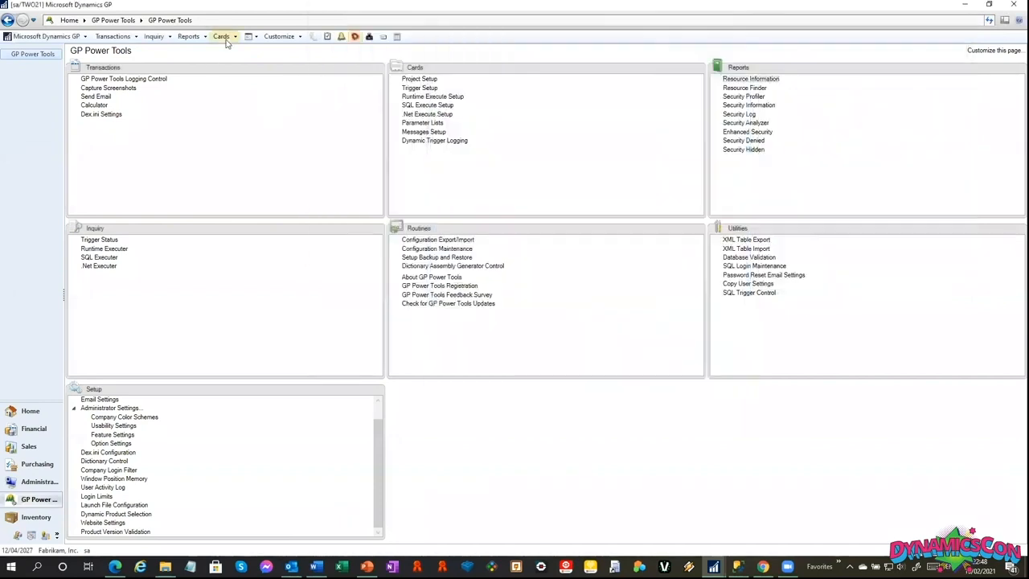
left_click(221, 36)
mouse_move(252, 78)
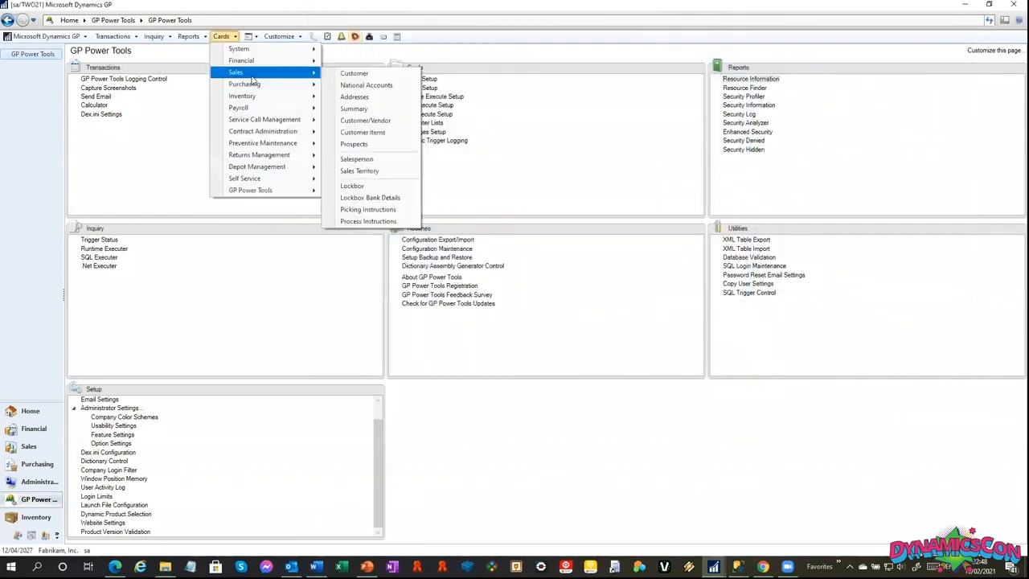
left_click(366, 74)
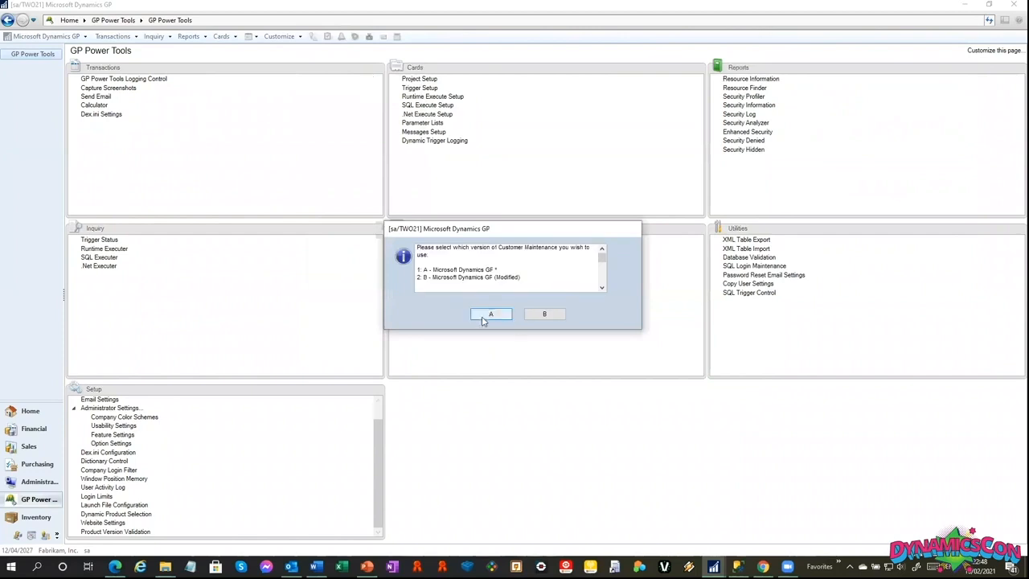
left_click(484, 316)
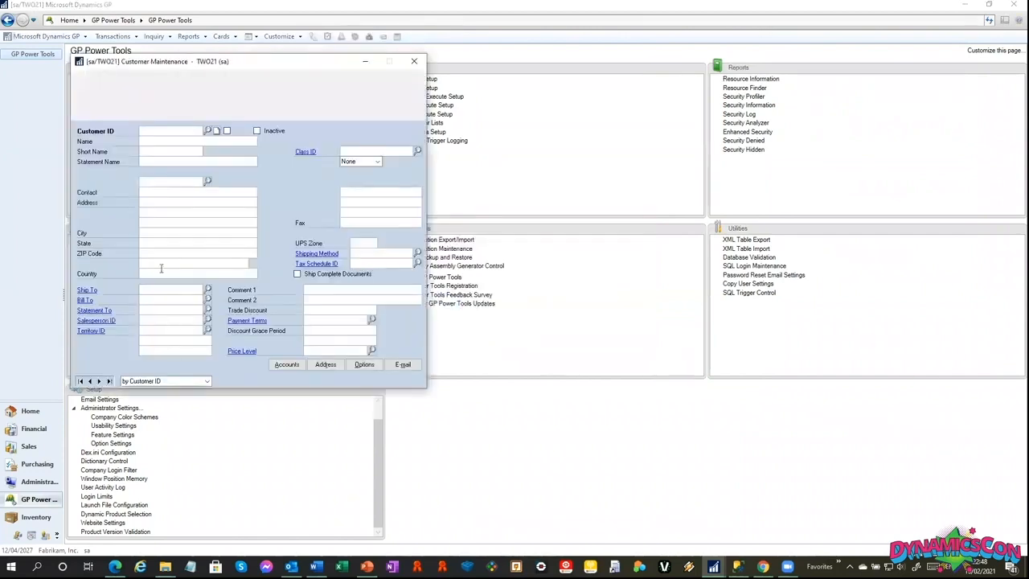
left_click(89, 382)
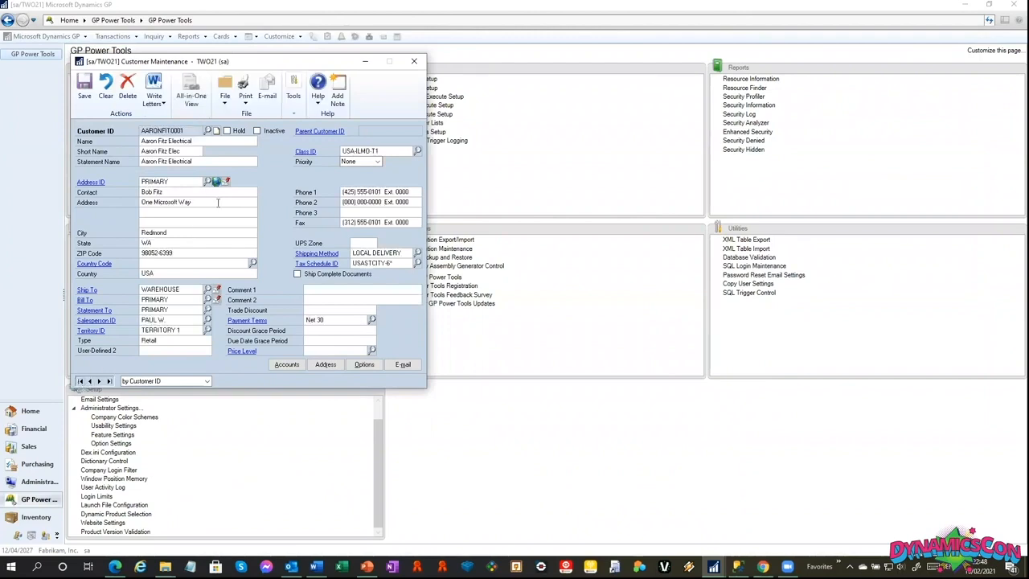
Put the loaded customer on hold and save the record, acknowledging the debugger trigger messages.
left_click(227, 131)
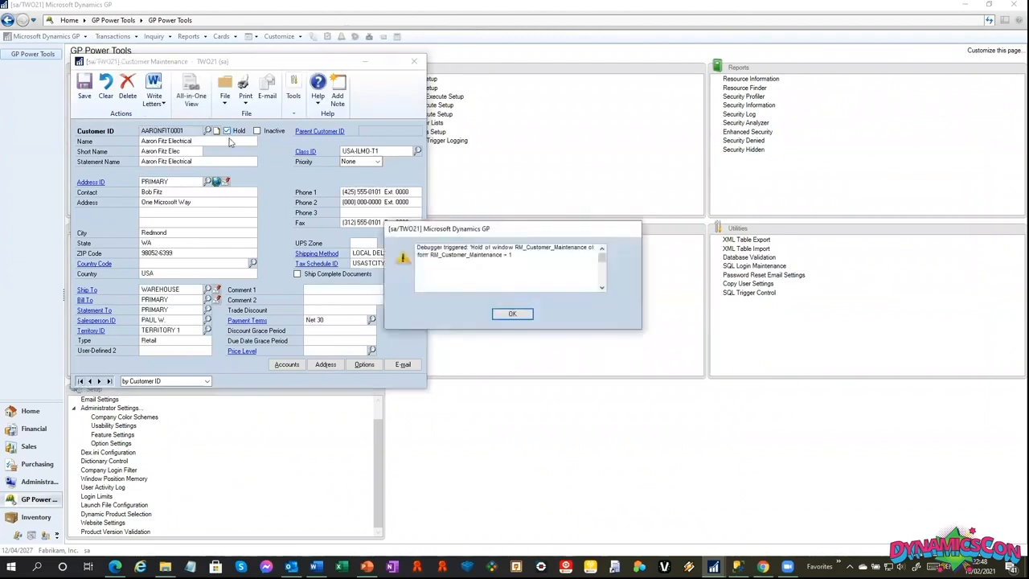
left_click(515, 313)
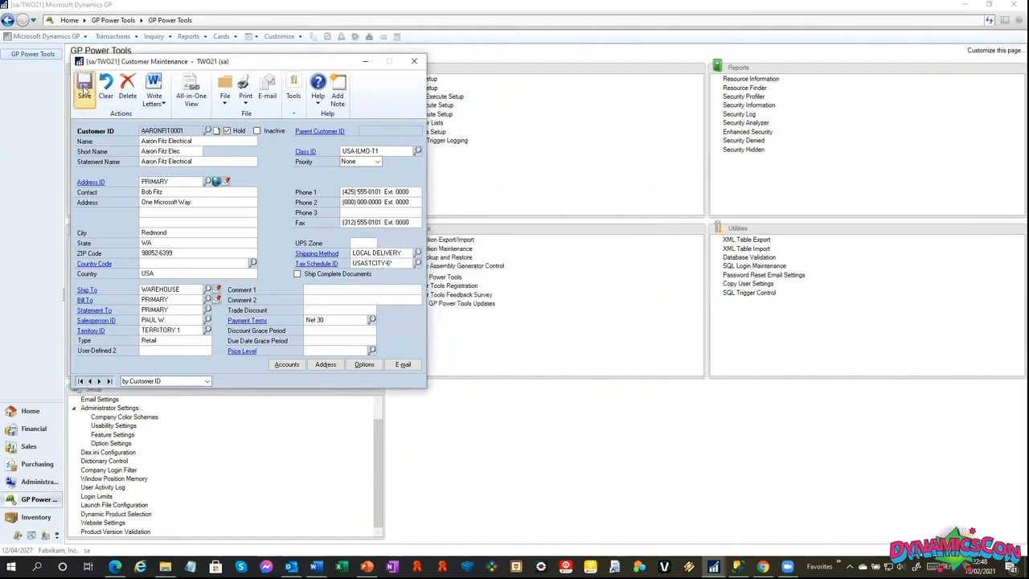
left_click(84, 93)
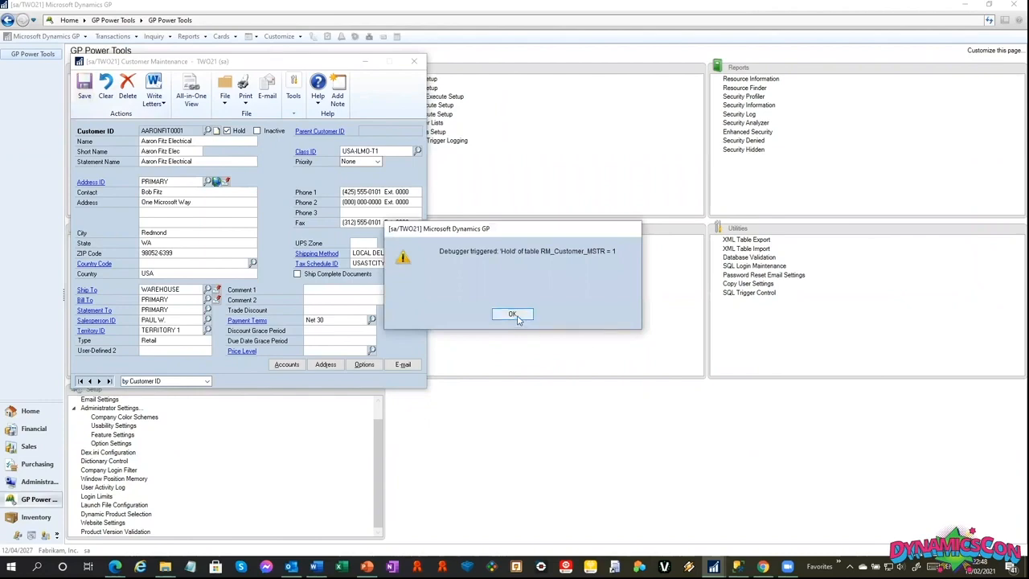
left_click(515, 315)
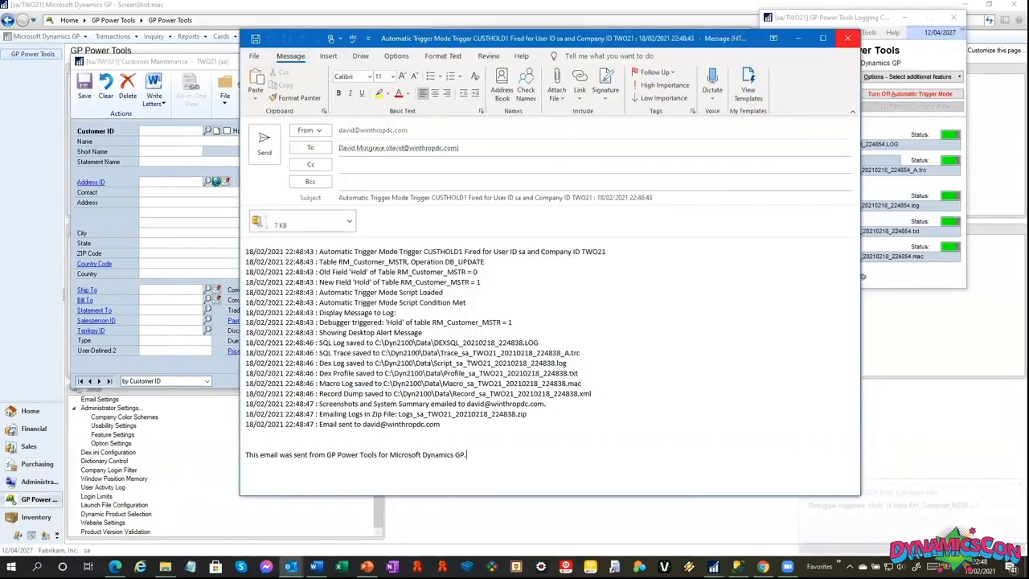
Review the generated trigger log email and GP Power Tools System Summary email, closing both without saving changes.
mouse_move(291, 567)
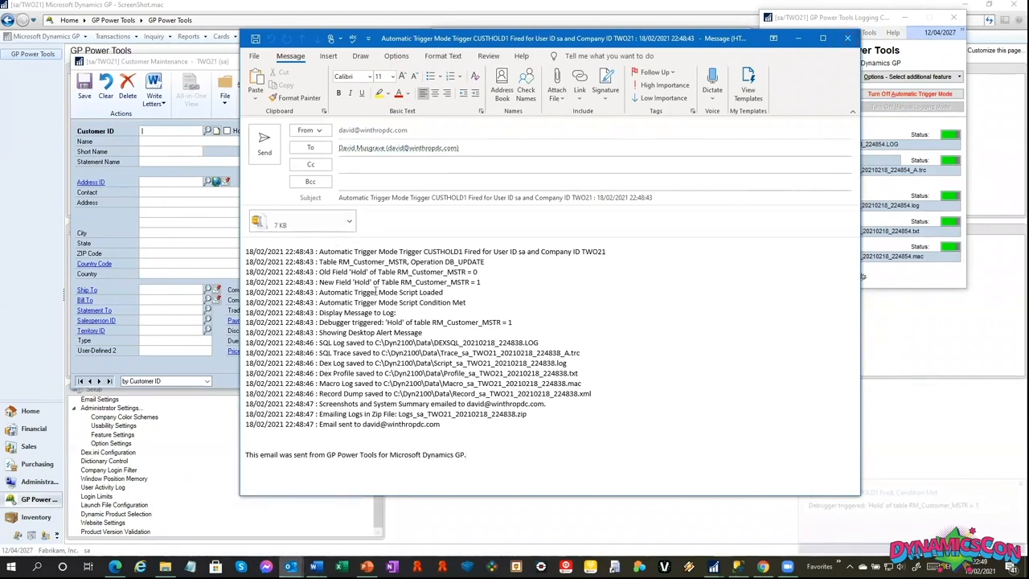
left_click(849, 38)
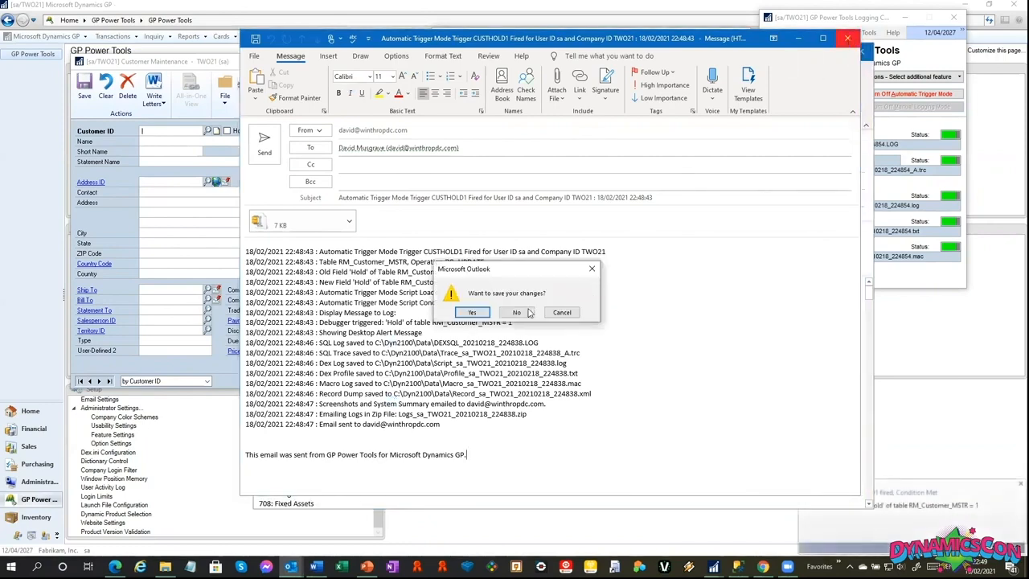
left_click(517, 313)
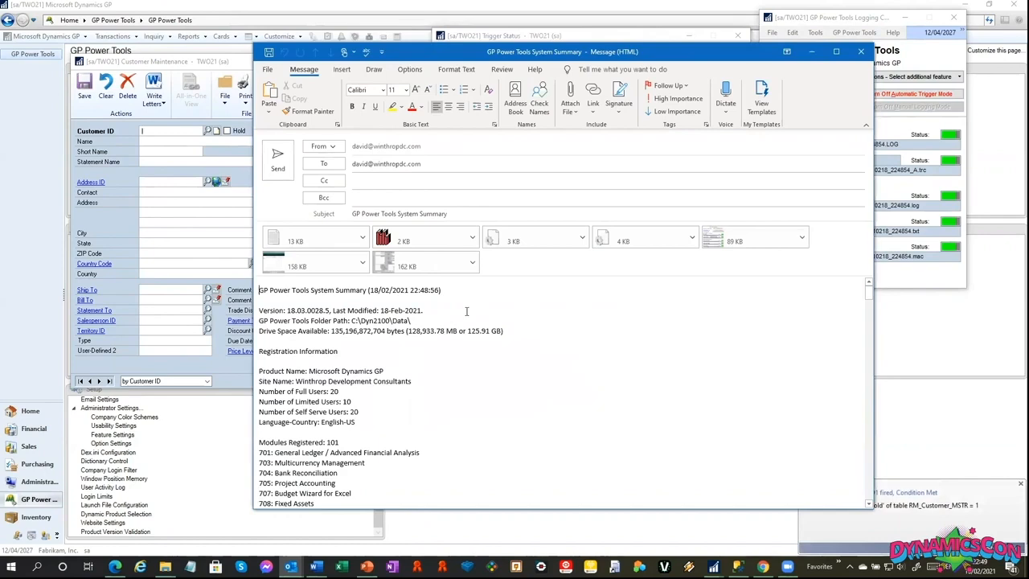
scroll(466, 330, "down", 15)
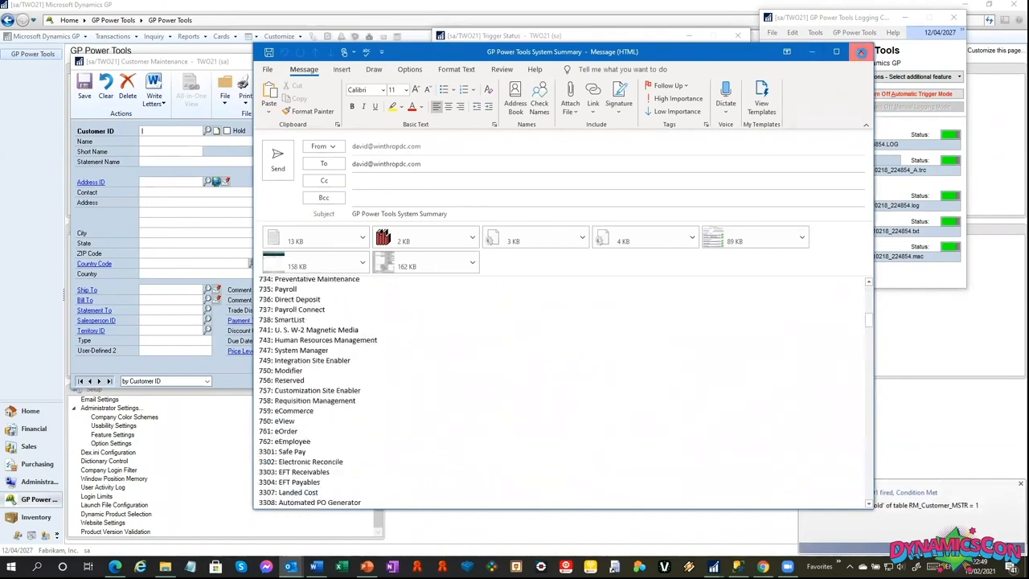
left_click(862, 51)
left_click(517, 313)
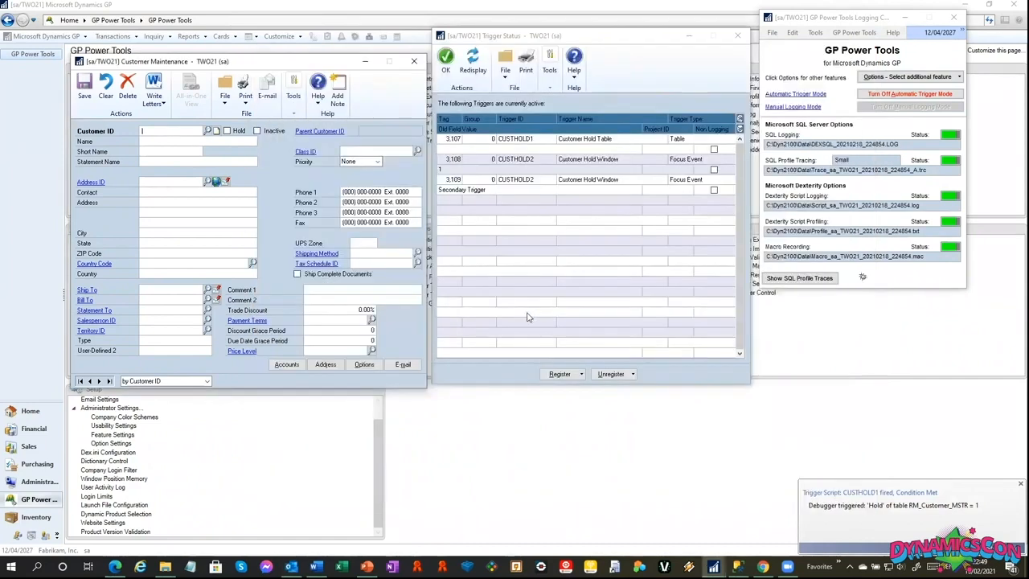
Close the Customer Maintenance and Trigger Status windows.
left_click(415, 62)
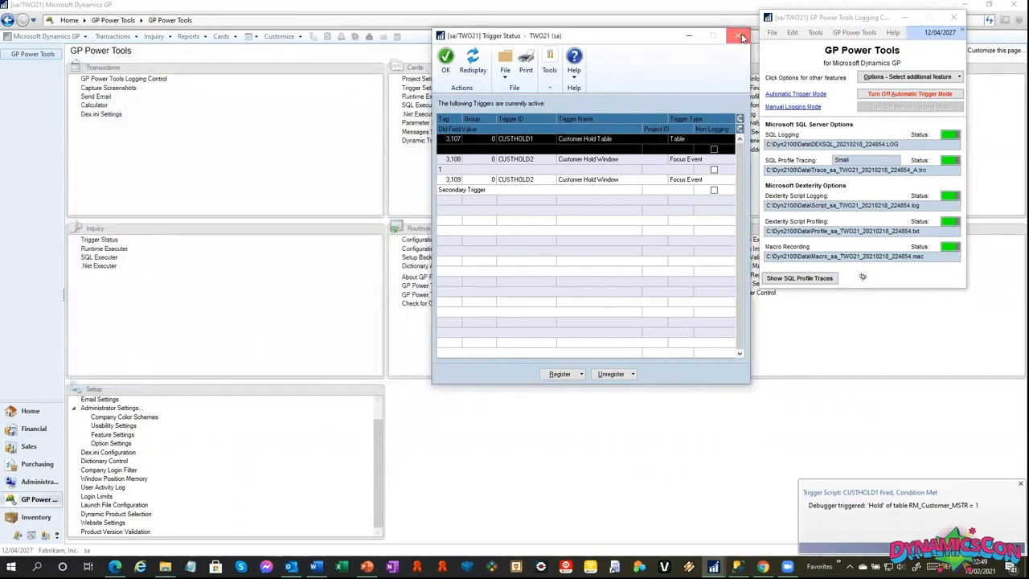
left_click(740, 36)
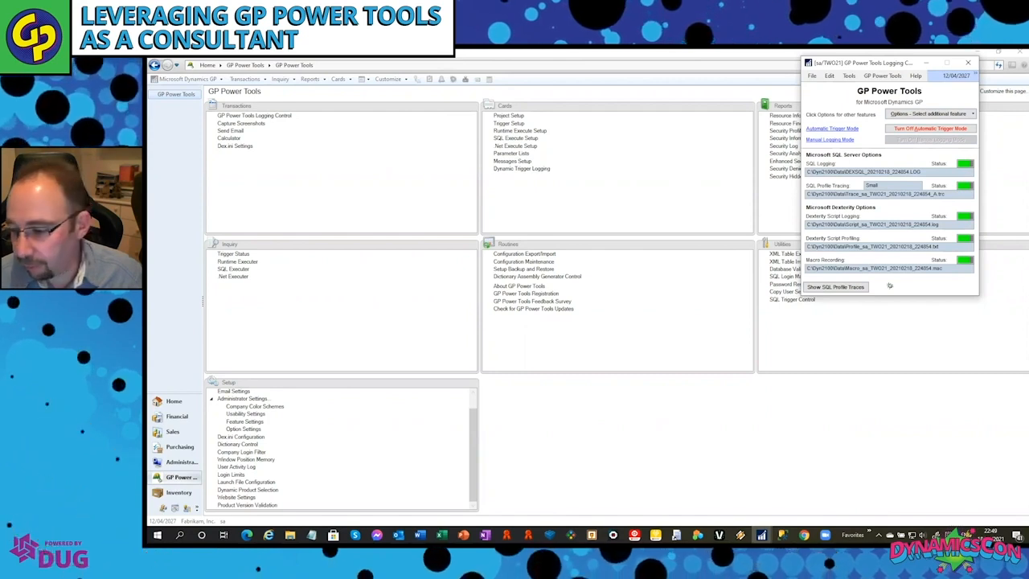
Open Project Setup, clear the current project and load the CUSTOMERS project, placing the window clear of the Cards list.
left_click(506, 115)
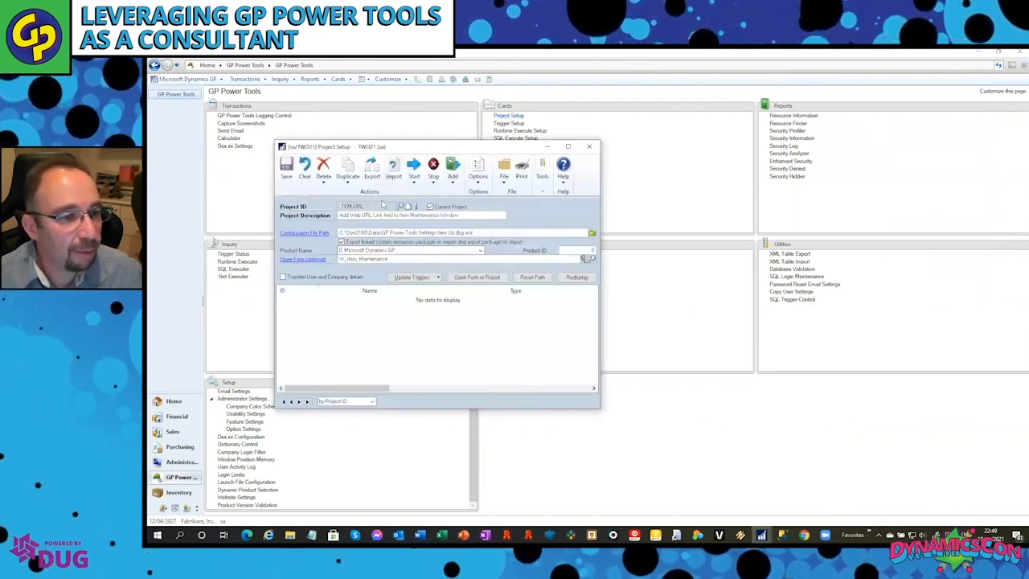
left_click(305, 168)
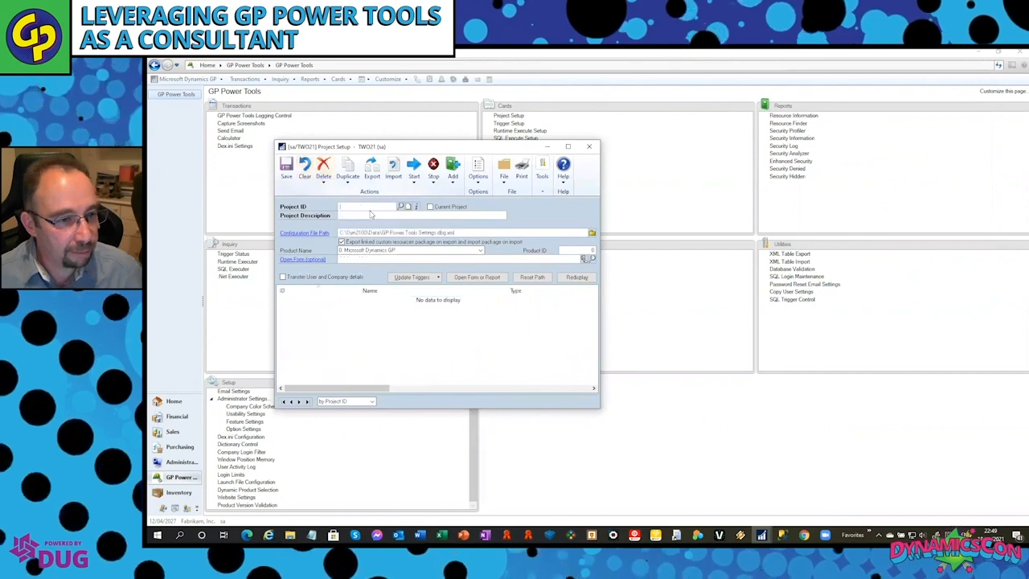
type("CUSTOMERS")
key("Tab")
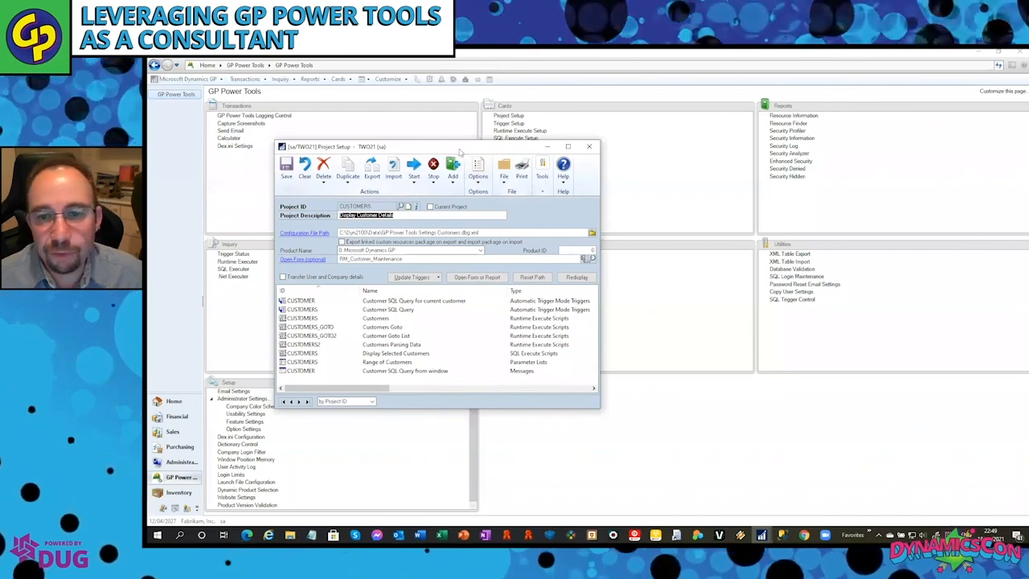
left_click_drag(460, 151, 810, 128)
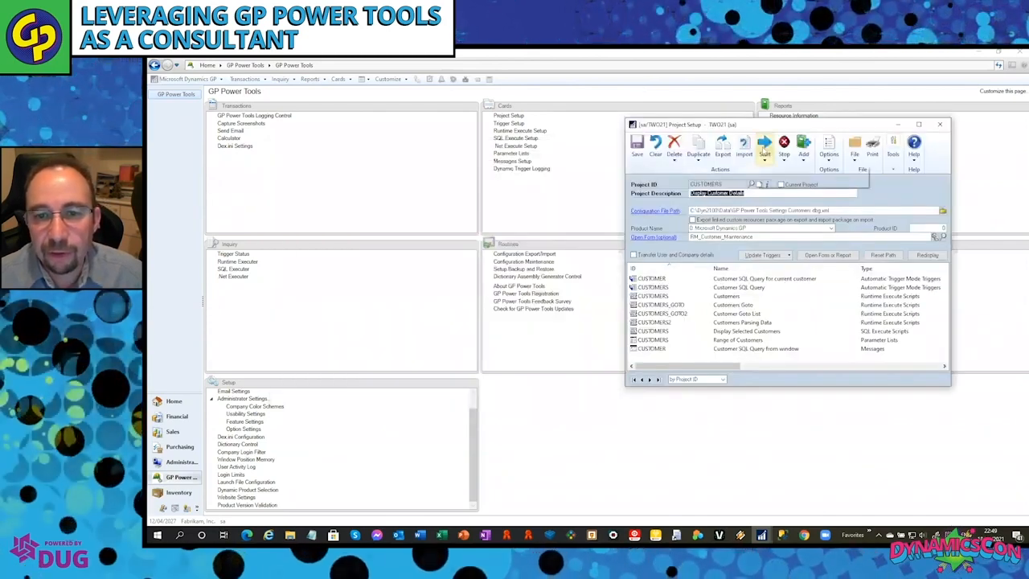
Start the CUSTOMERS project and open its Display Selected Customers SQL Execute script.
left_click(765, 149)
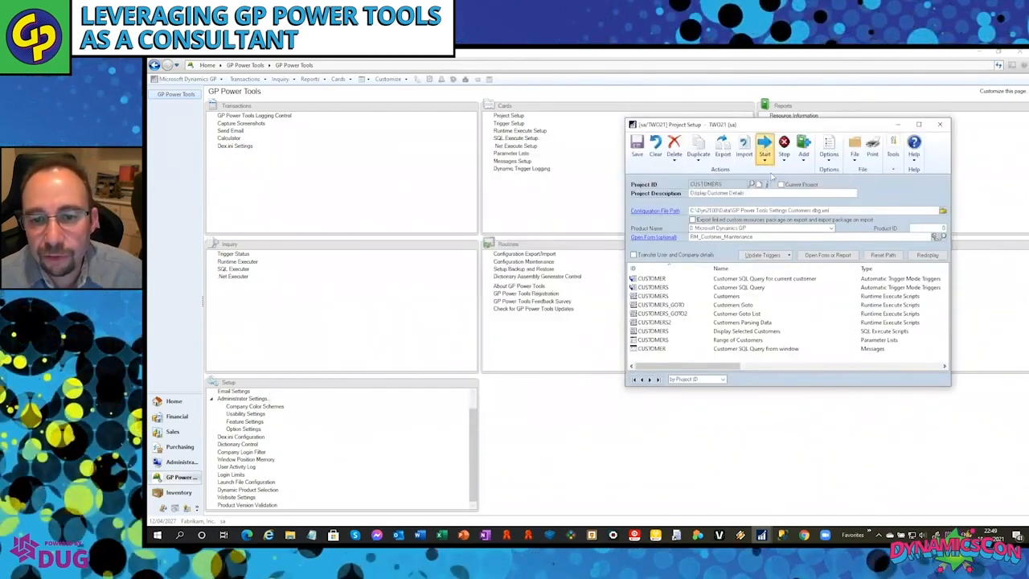
double_click(745, 332)
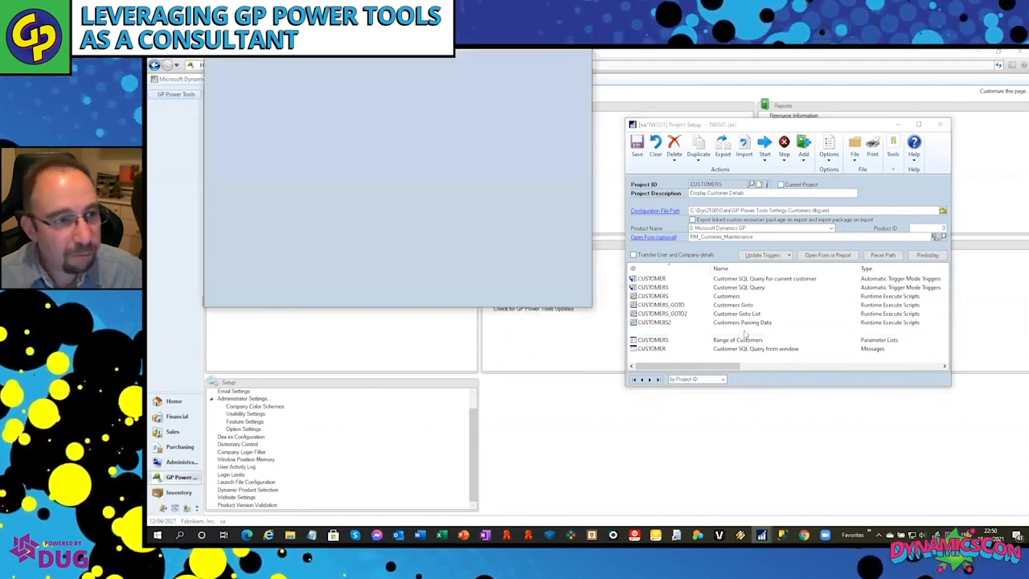
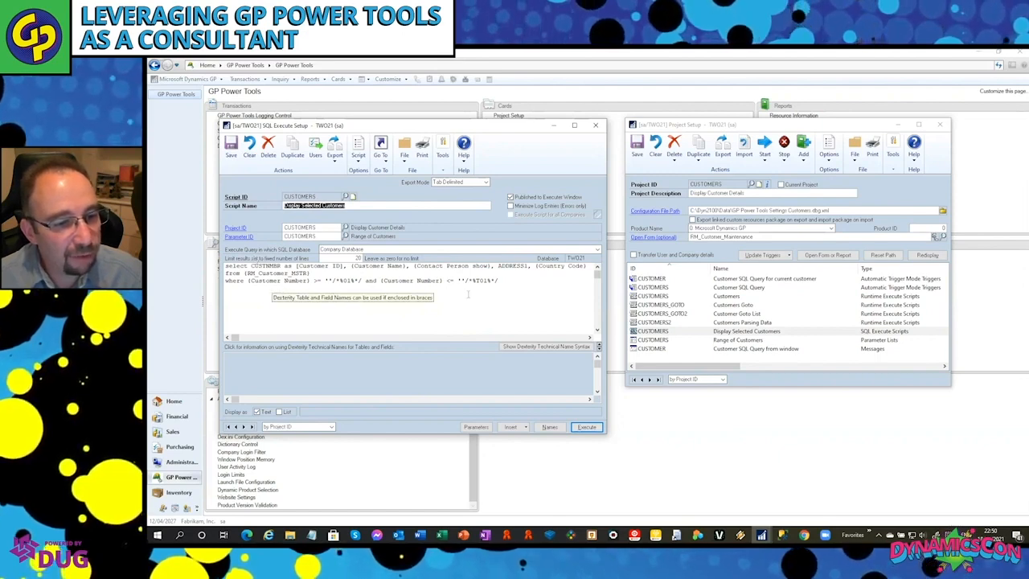
Execute the Display Selected Customers script, accepting the preset customer range.
left_click(588, 429)
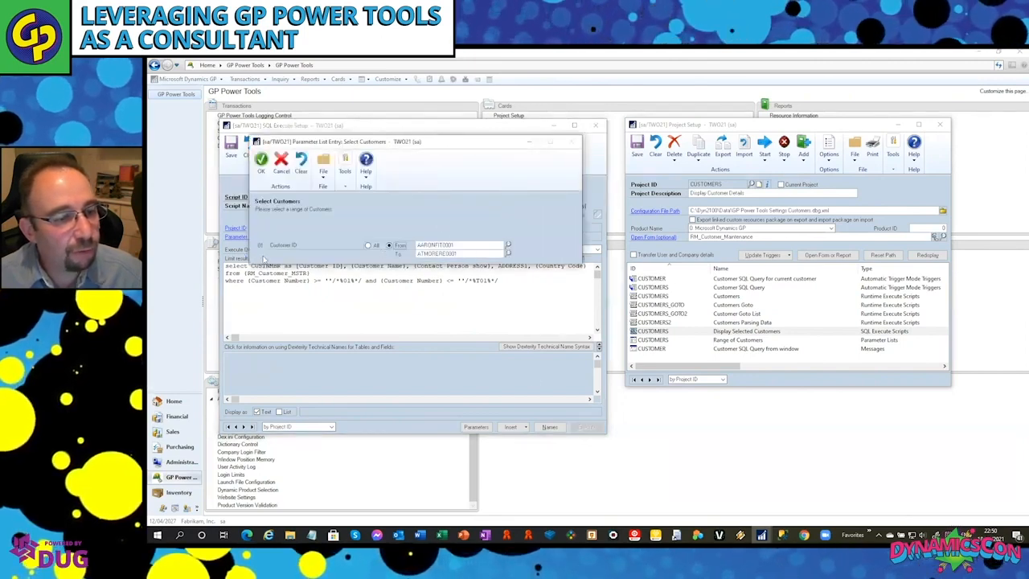
left_click(261, 160)
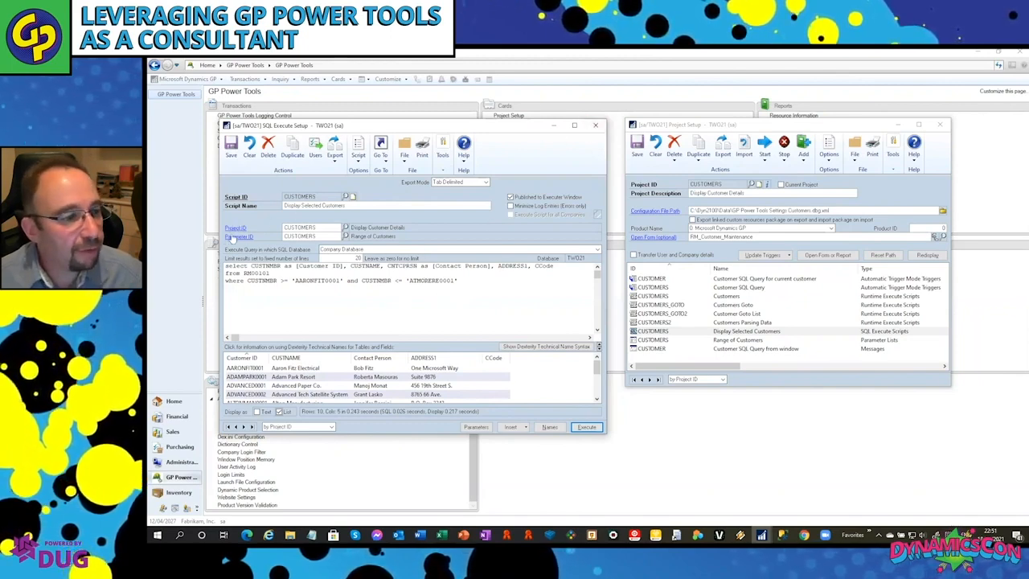
Run the CUSTOMERS script with its preset range in SQL Executer, and close the SQL Executer and SQL Execute Setup windows.
left_click(244, 199)
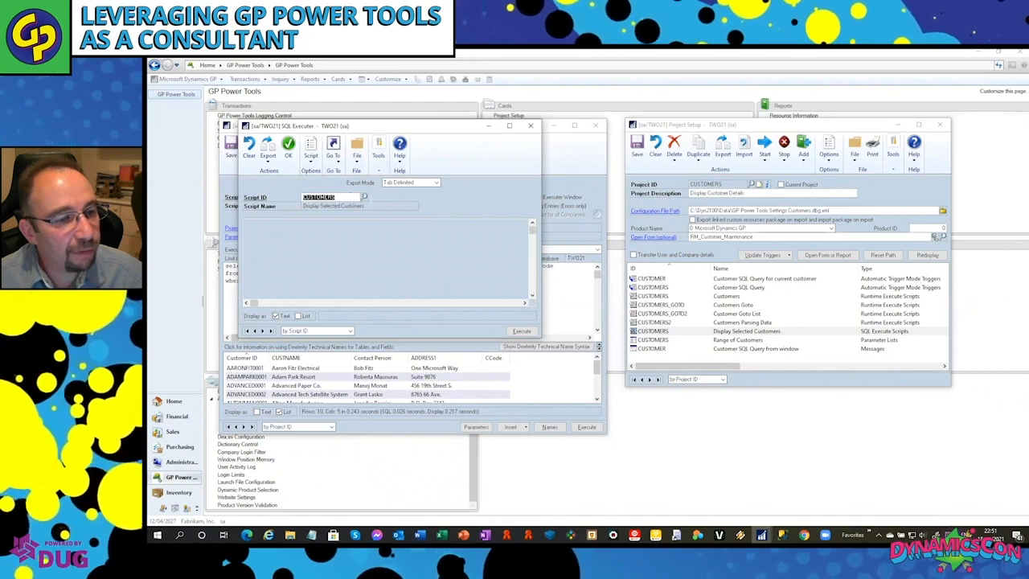
left_click(521, 331)
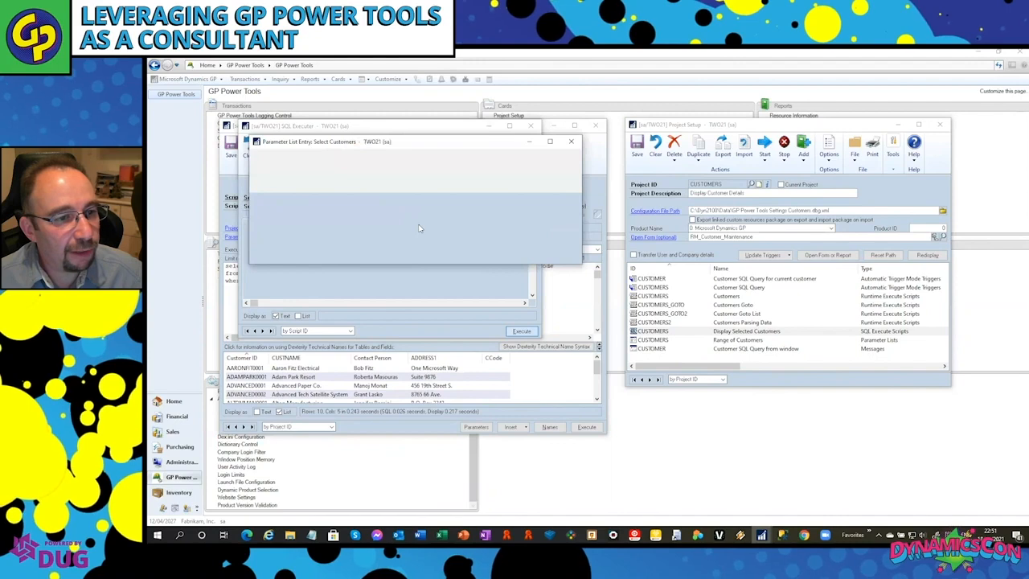
left_click(262, 161)
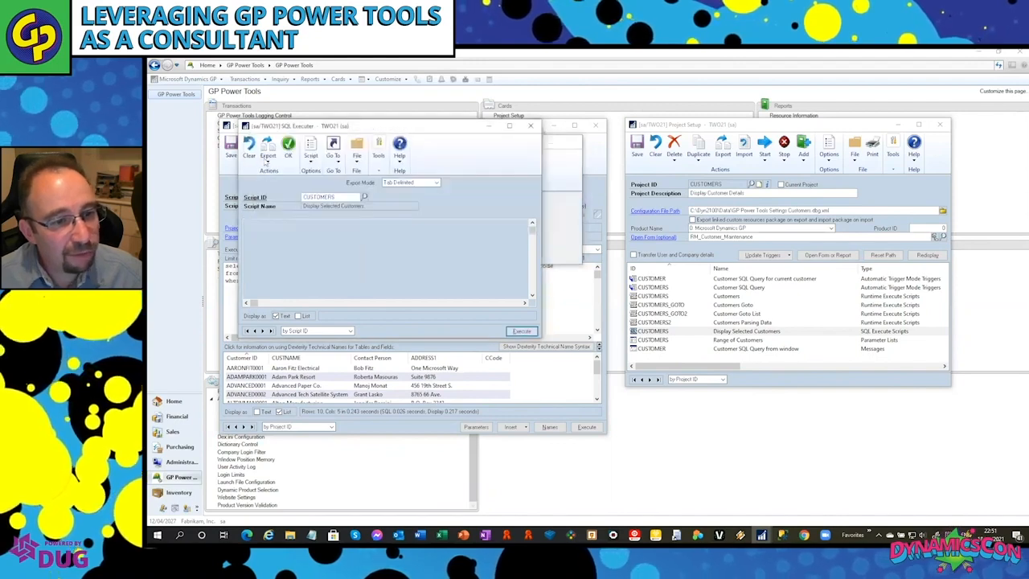
left_click(530, 125)
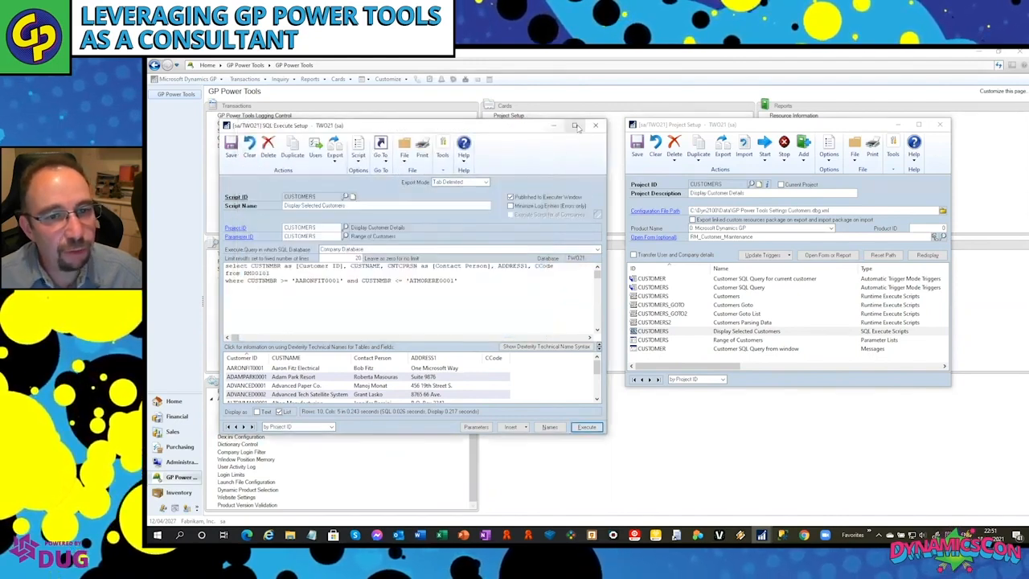
left_click(597, 127)
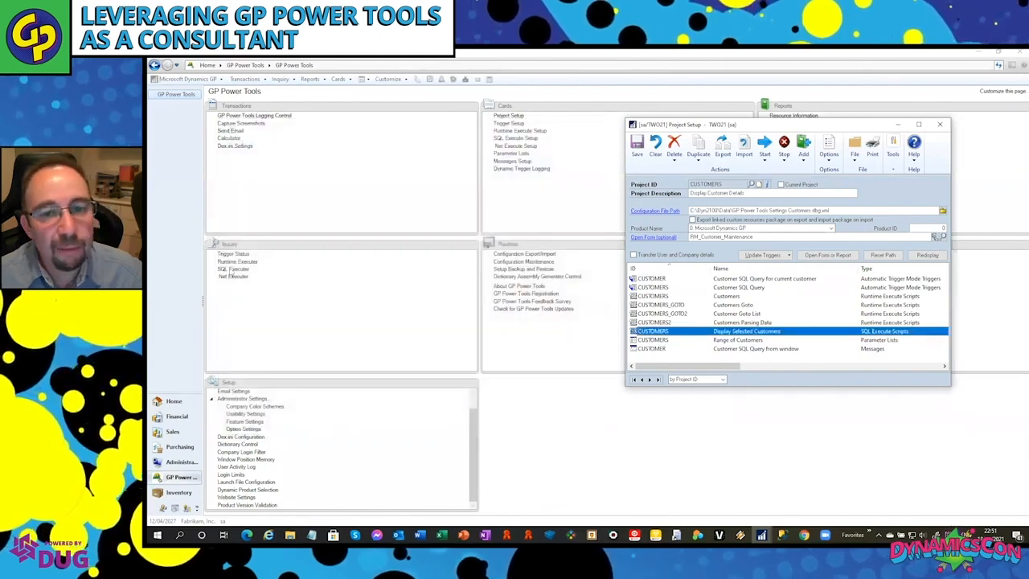
Open the project's Customer Maintenance form and run its additional customer query, accepting the preset customer range.
left_click(653, 237)
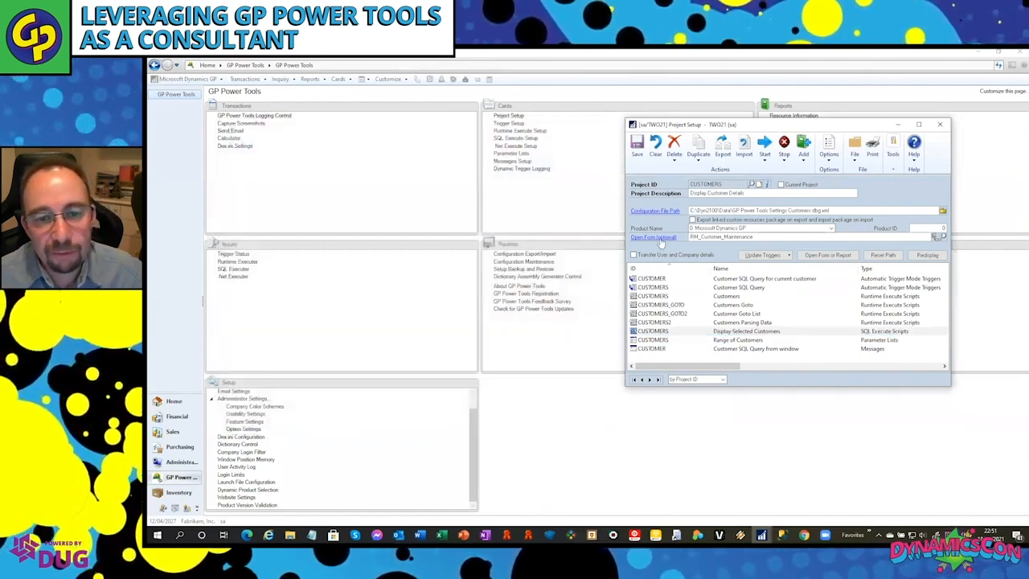
left_click(573, 318)
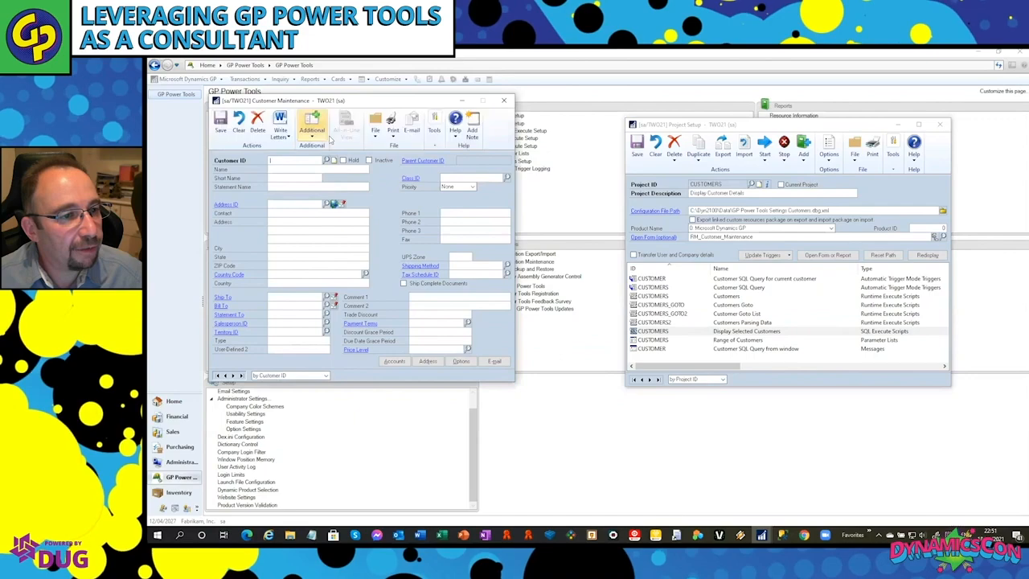
left_click(314, 137)
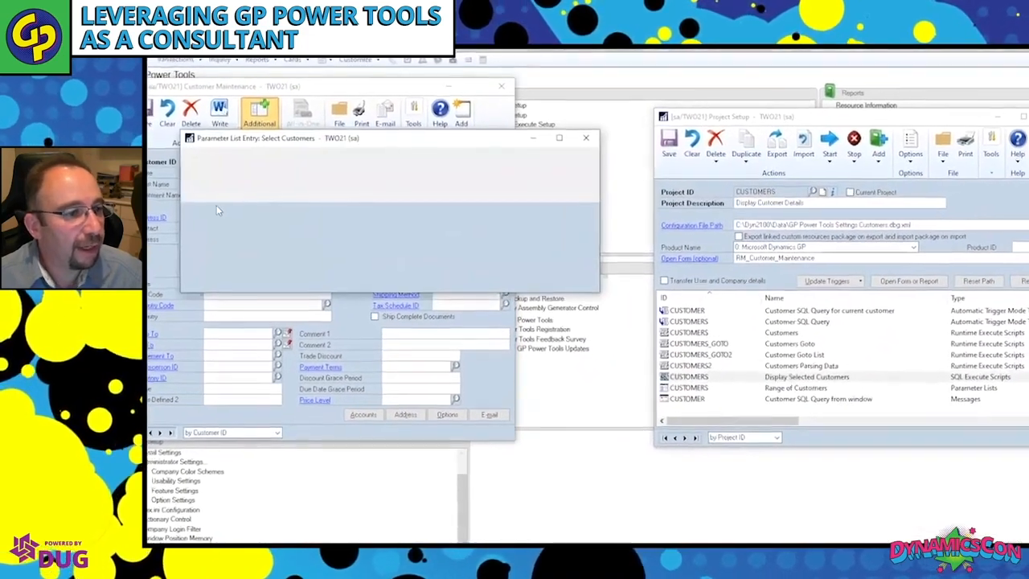
left_click(184, 166)
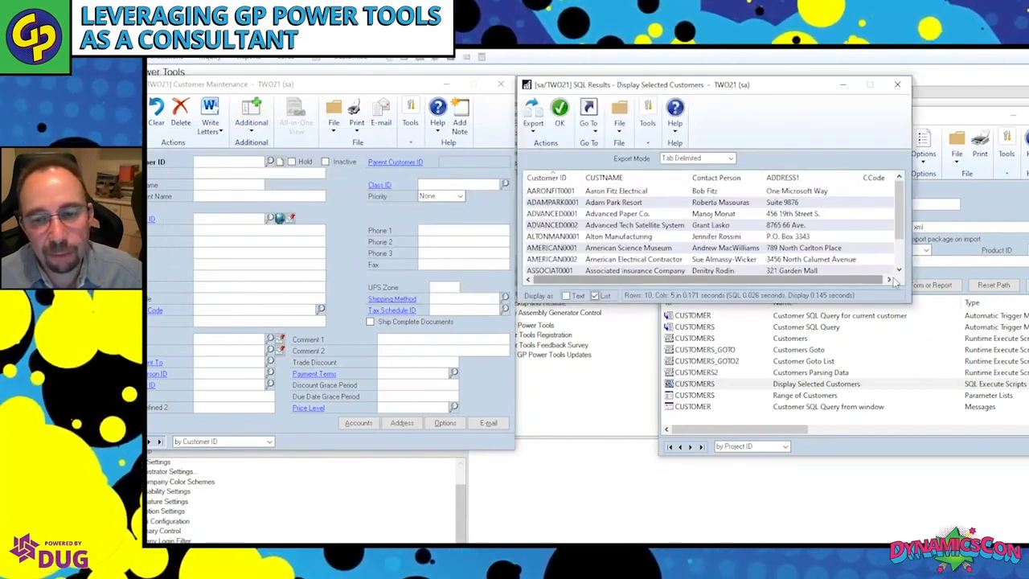
Select Advanced Paper Co., Alton Manufacturing and American Science Museum in the results and run List Selected Customers, dismissing its message.
left_click(595, 130)
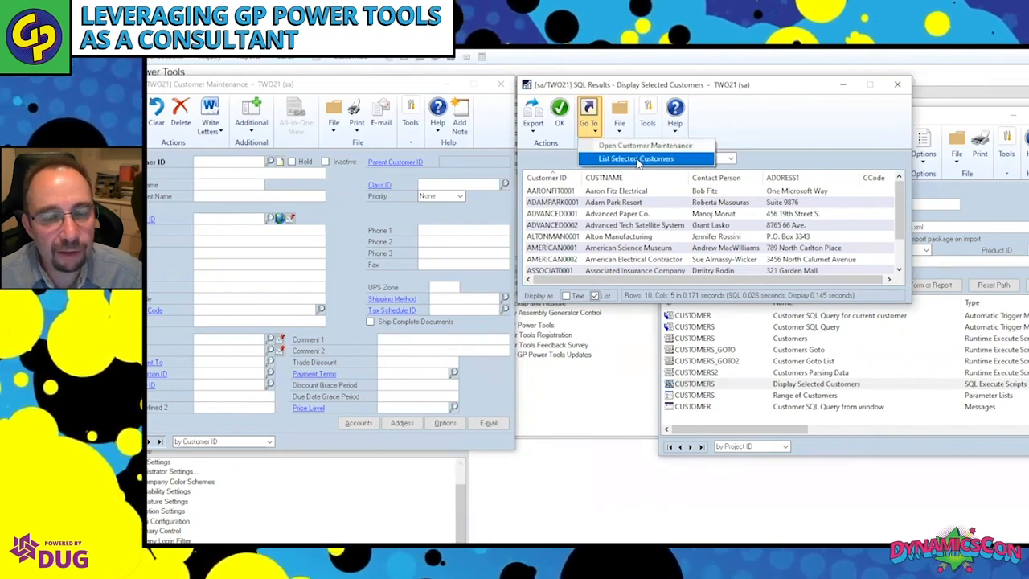
left_click(648, 213)
left_click(648, 214)
left_click(642, 237, "ctrl")
left_click(638, 248, "ctrl")
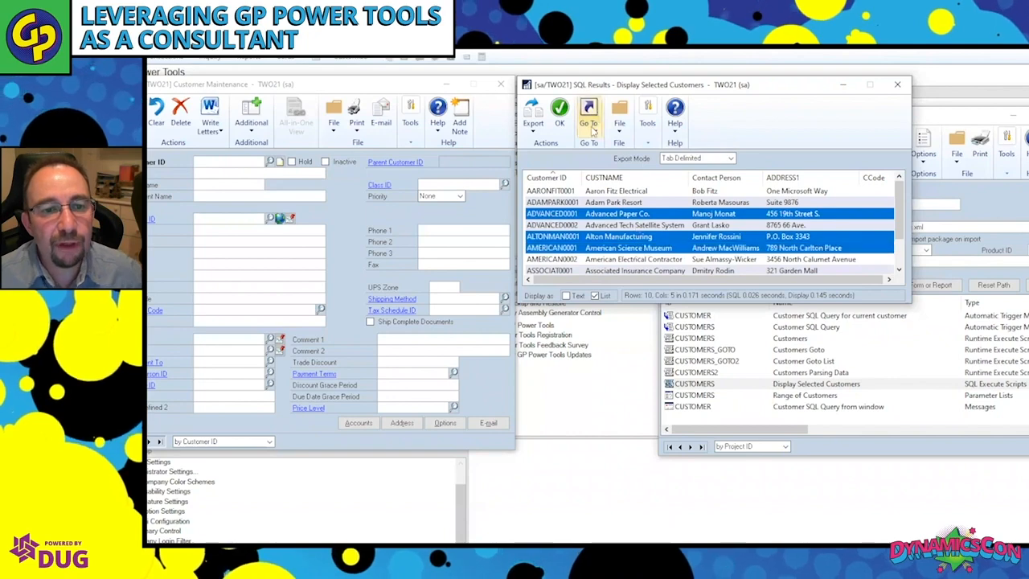
left_click(593, 133)
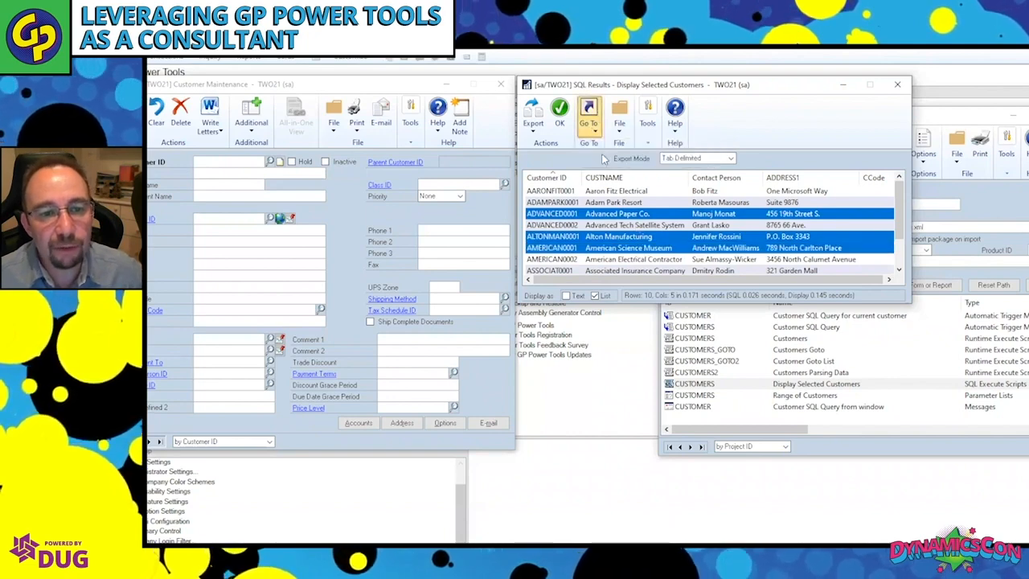
left_click(606, 160)
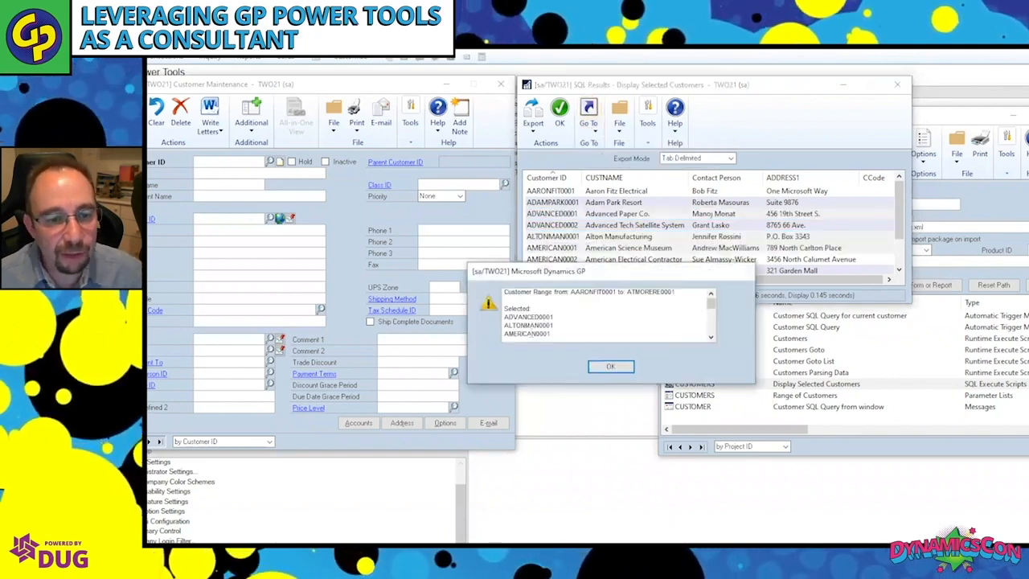
left_click(610, 366)
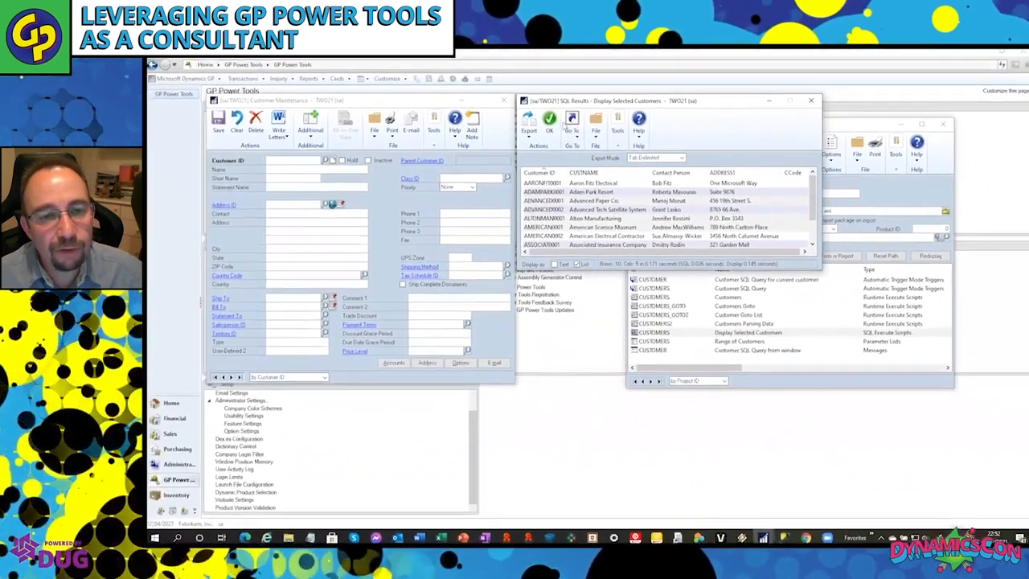
Open the Advanced Tech Satellite System record in Customer Maintenance from the query results, and close SQL Results.
double_click(641, 211)
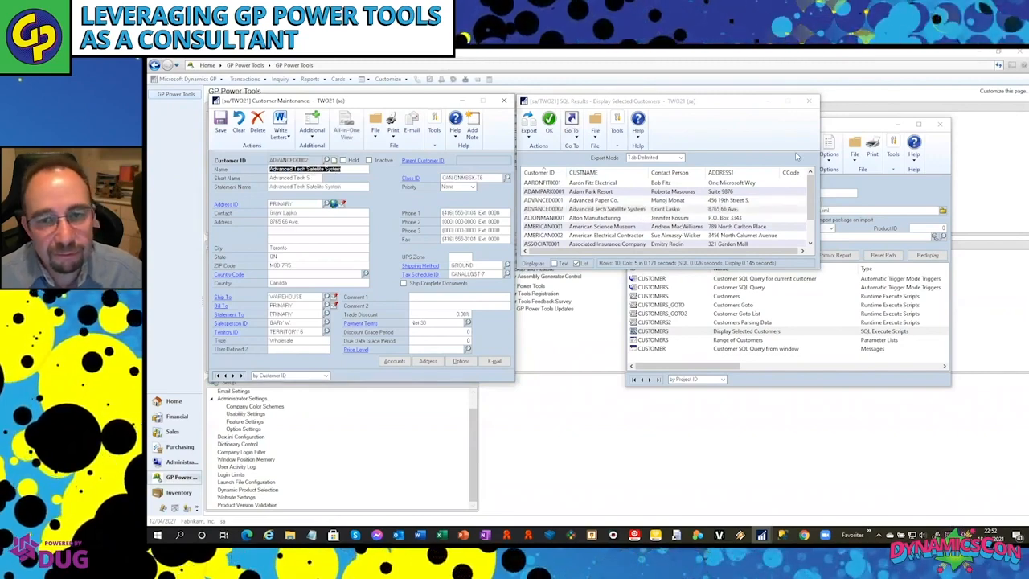
left_click(810, 102)
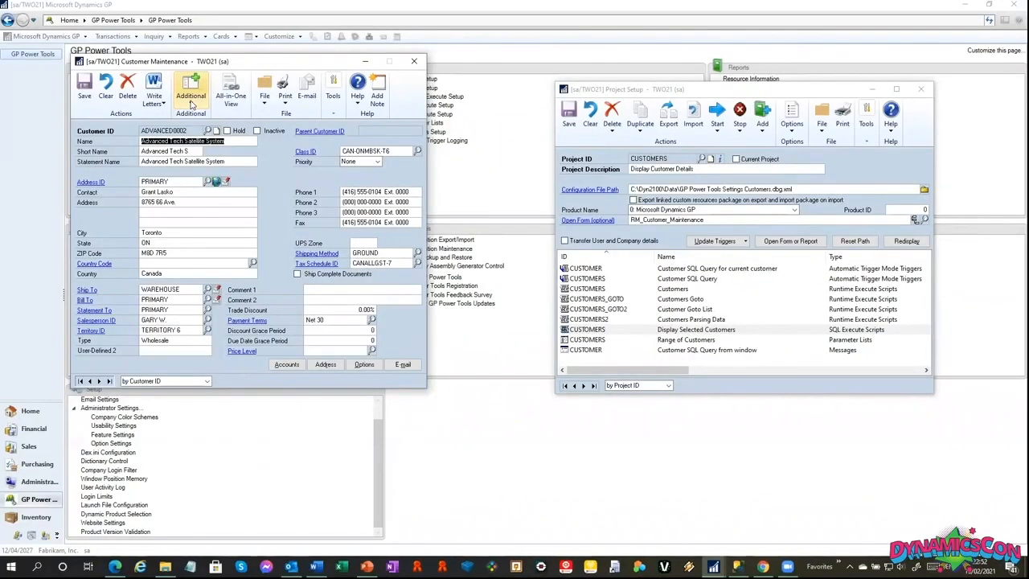
Run the additional query for the current customer, and close SQL Results, Customer Maintenance and Project Setup.
left_click(191, 103)
left_click(216, 112)
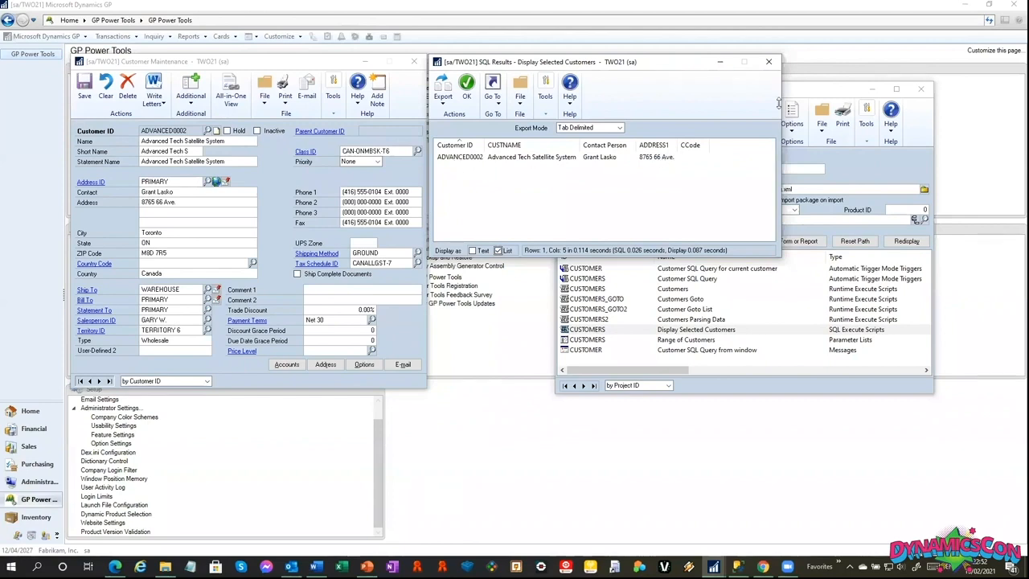
left_click(770, 63)
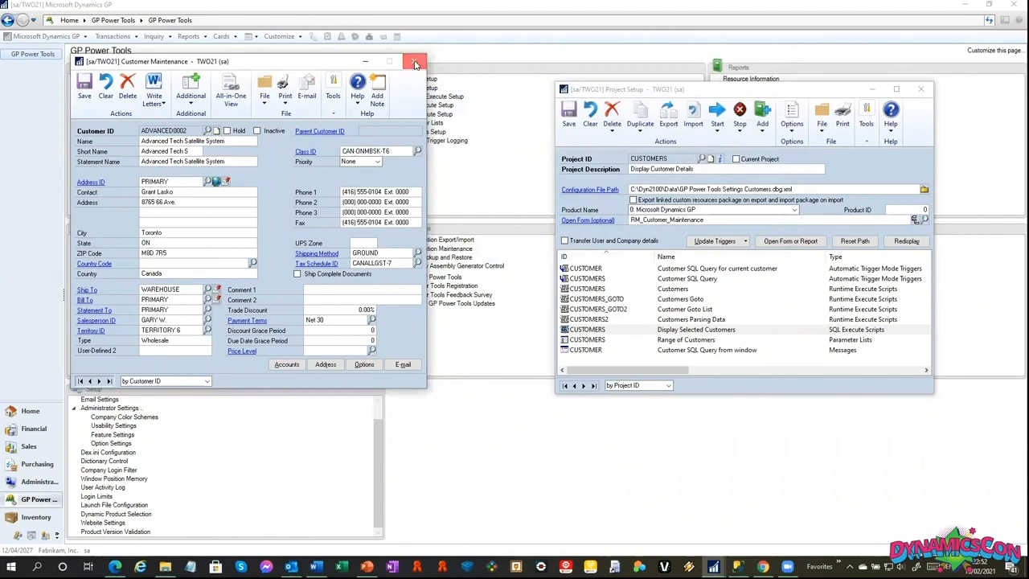
left_click(415, 63)
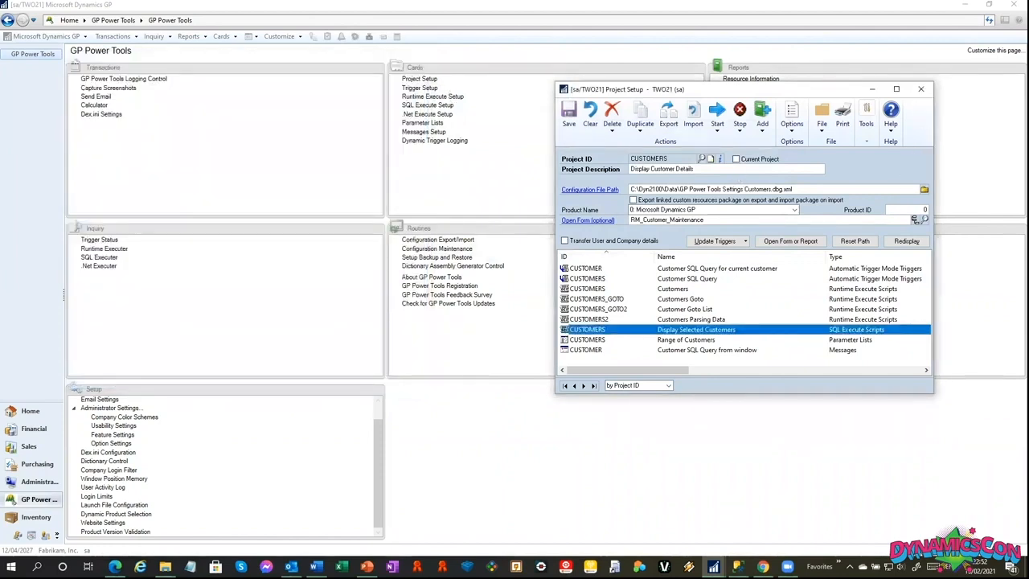
left_click(920, 88)
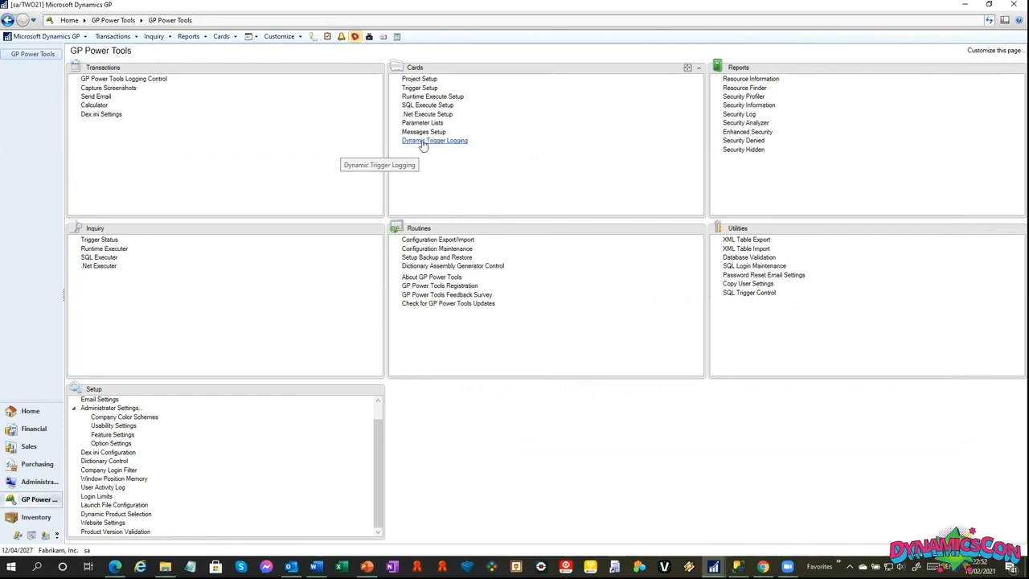
Open Project Setup with the ITEM URL project and start its project triggers.
left_click(408, 77)
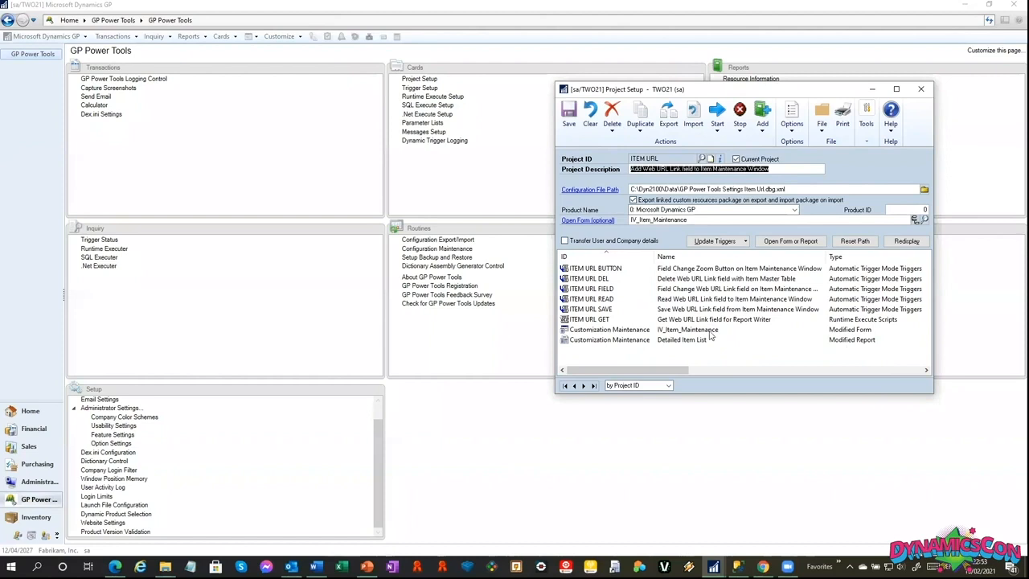
left_click(718, 120)
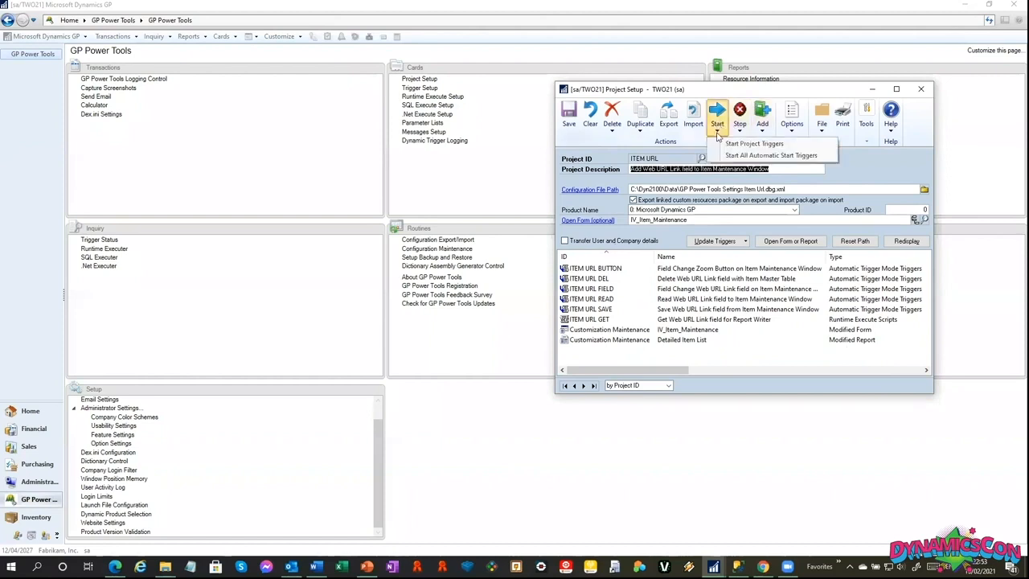
left_click(719, 140)
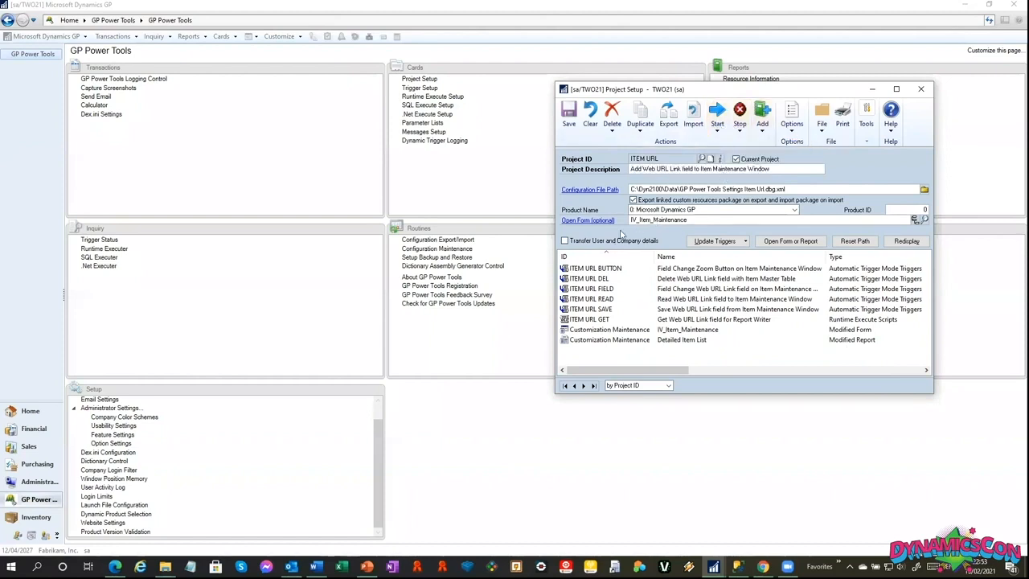
Open the original Microsoft Dynamics GP version of Item Maintenance from the project, review it and close it.
left_click(588, 220)
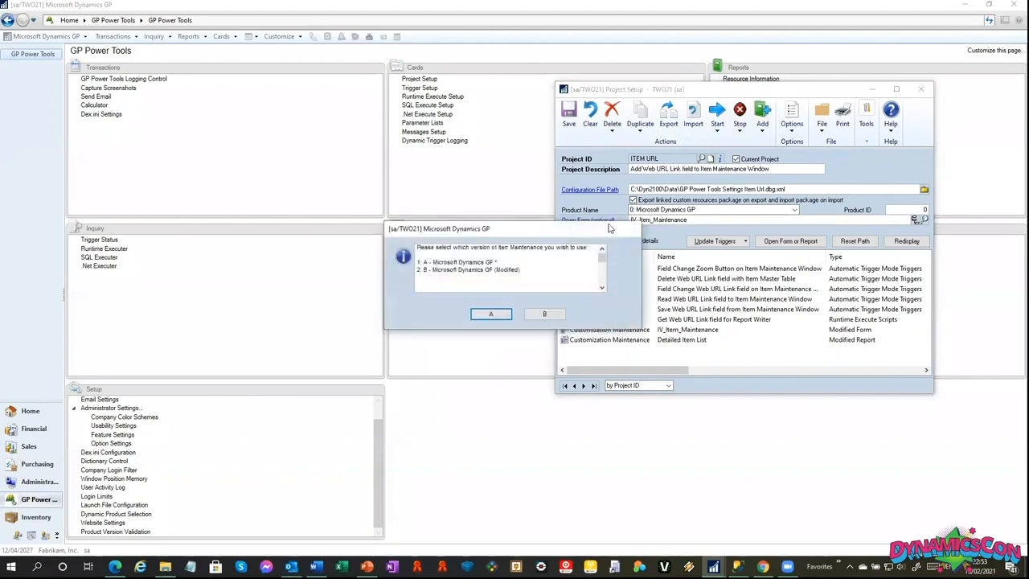
left_click(490, 315)
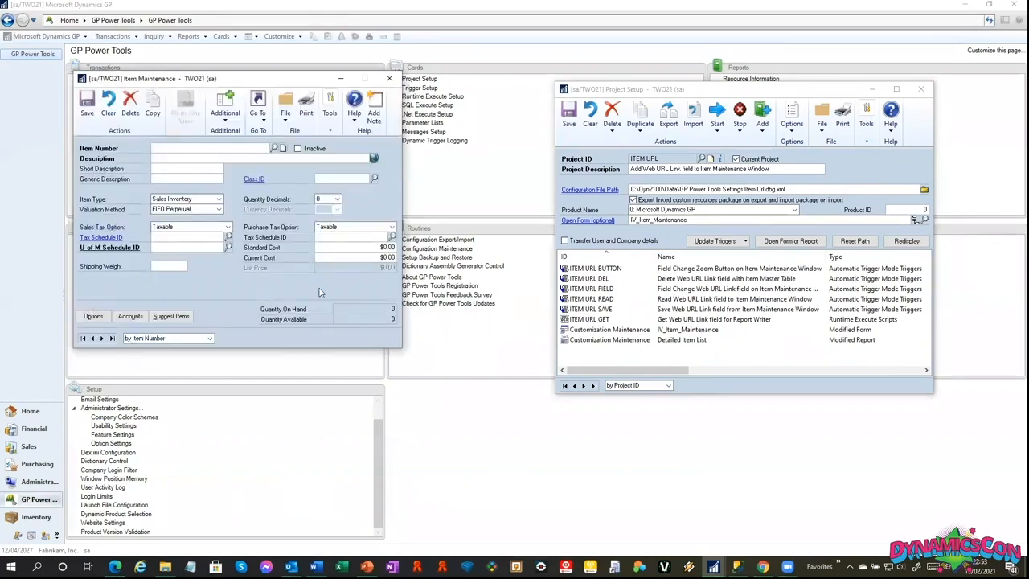
left_click(390, 78)
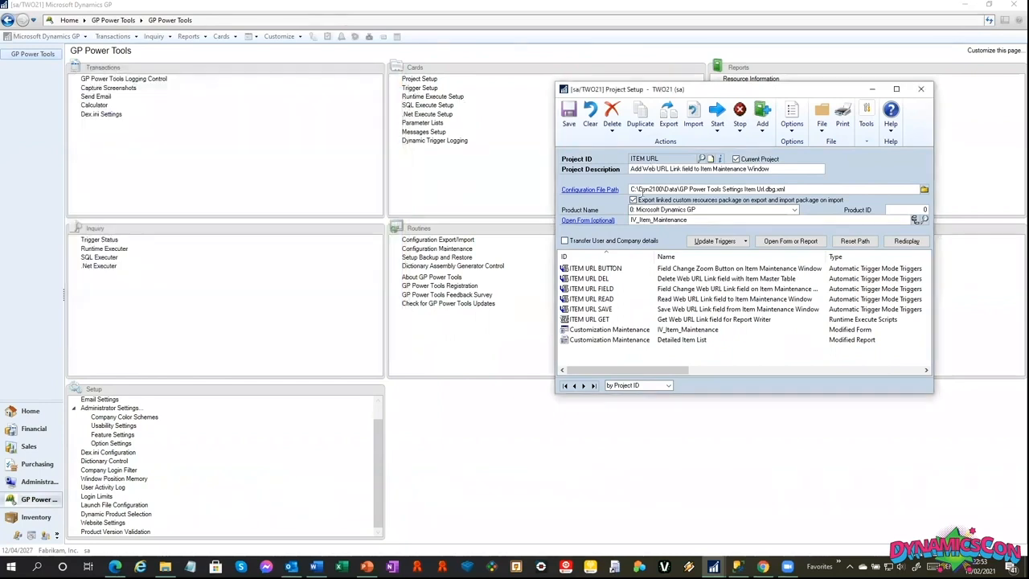
Open the modified version of Item Maintenance, place it clear of the window edge, and display the first item record.
left_click(604, 220)
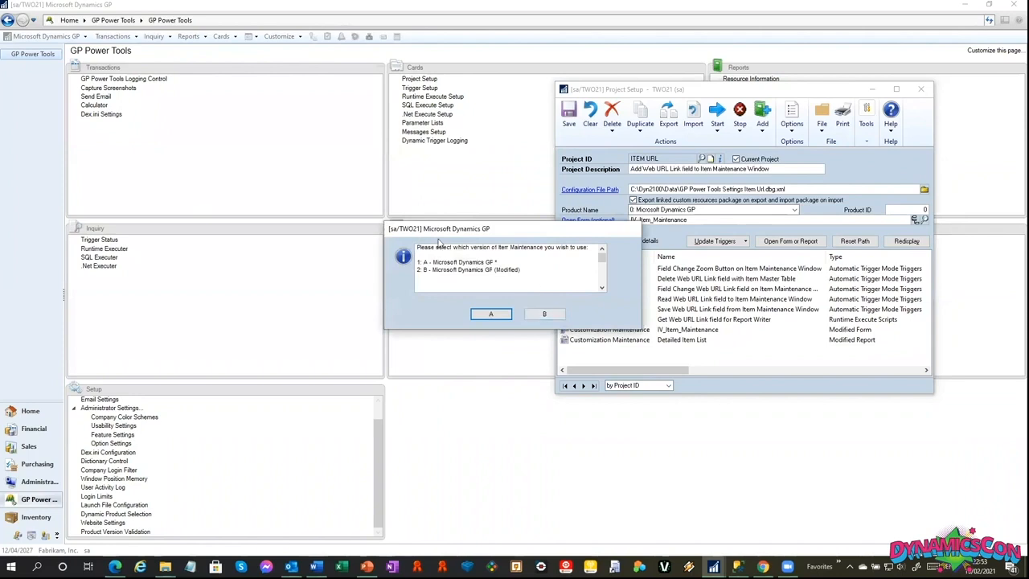
left_click(549, 313)
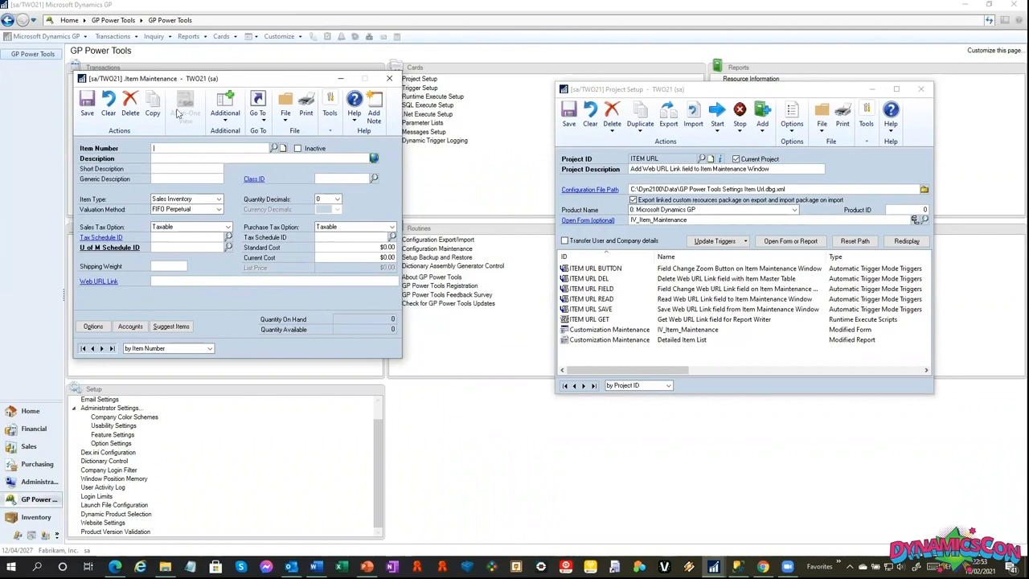
left_click_drag(225, 82, 304, 83)
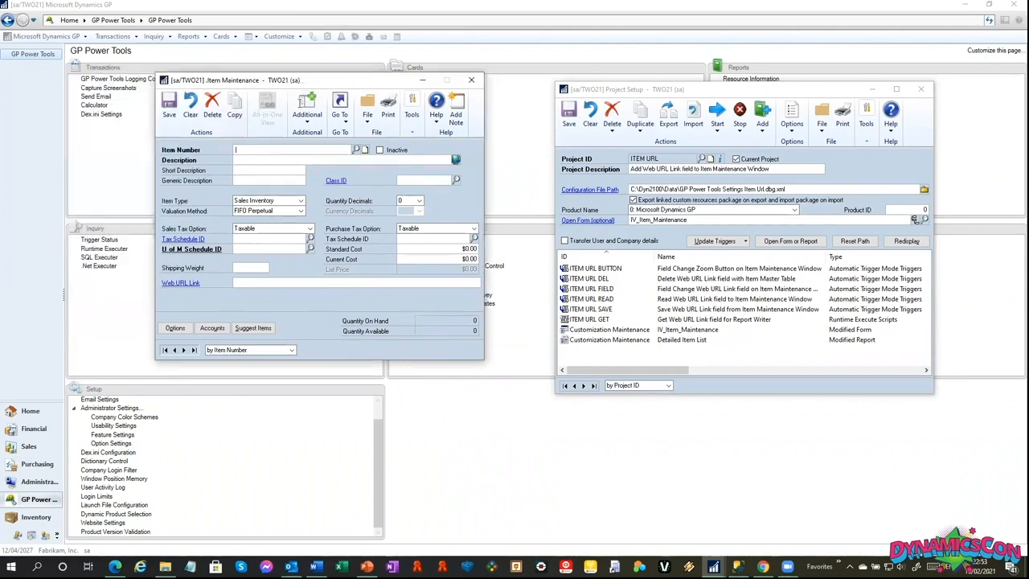
left_click(257, 283)
left_click(164, 350)
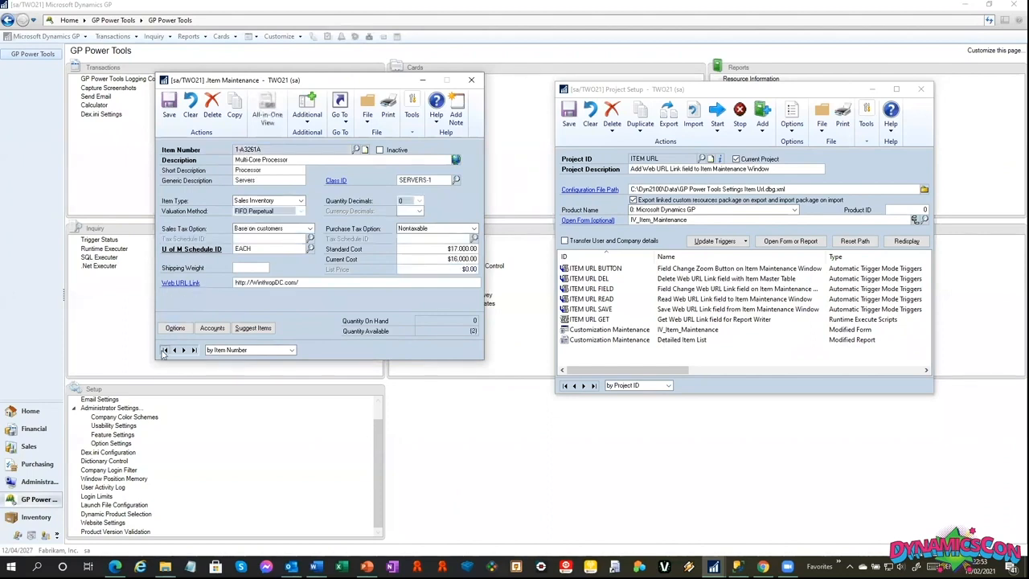
Follow the item's Web URL Link in the browser, enter the Winthrop Development Consultants site, and close the browser.
double_click(325, 280)
left_click(188, 285)
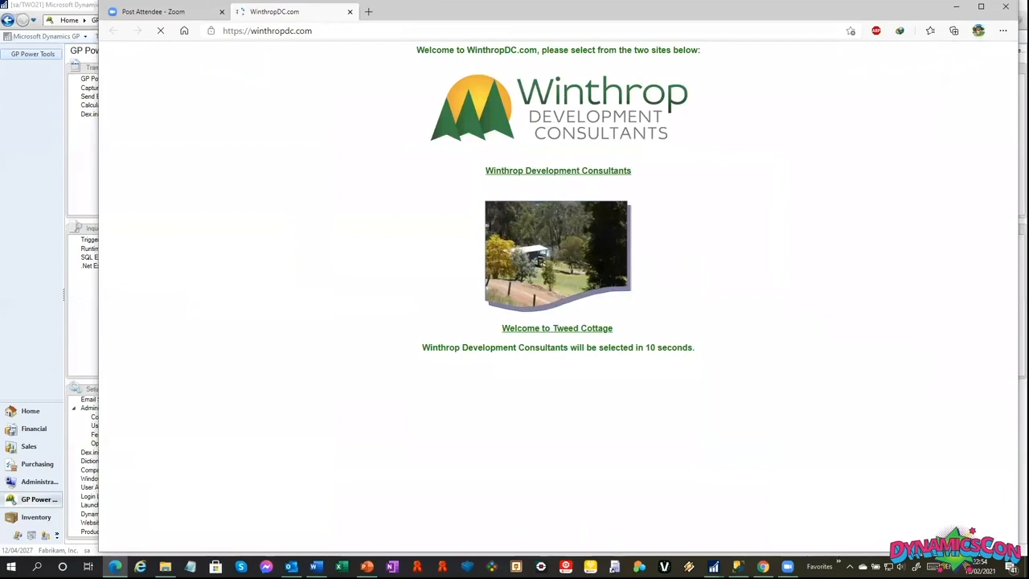
left_click(590, 142)
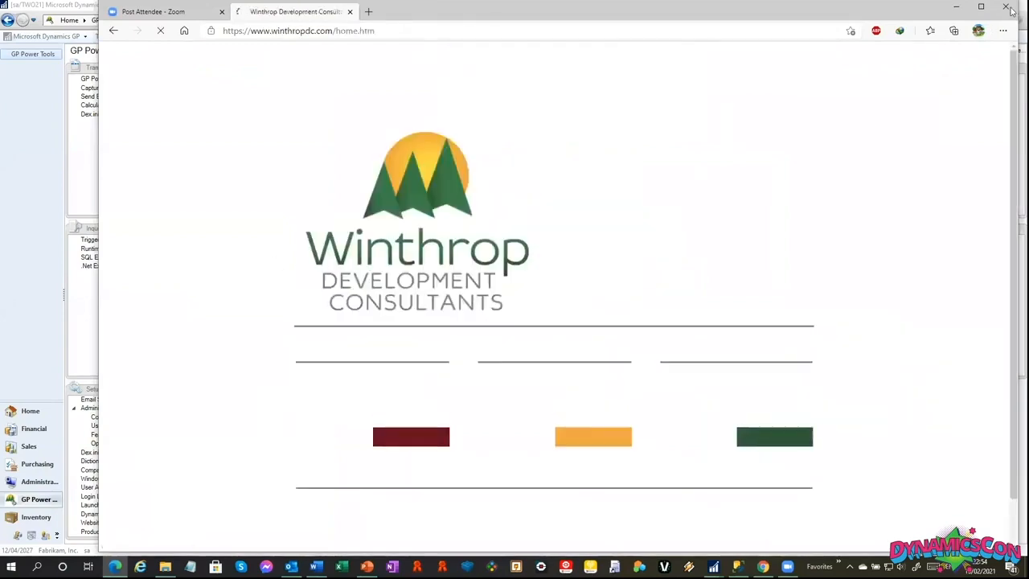
left_click(1007, 8)
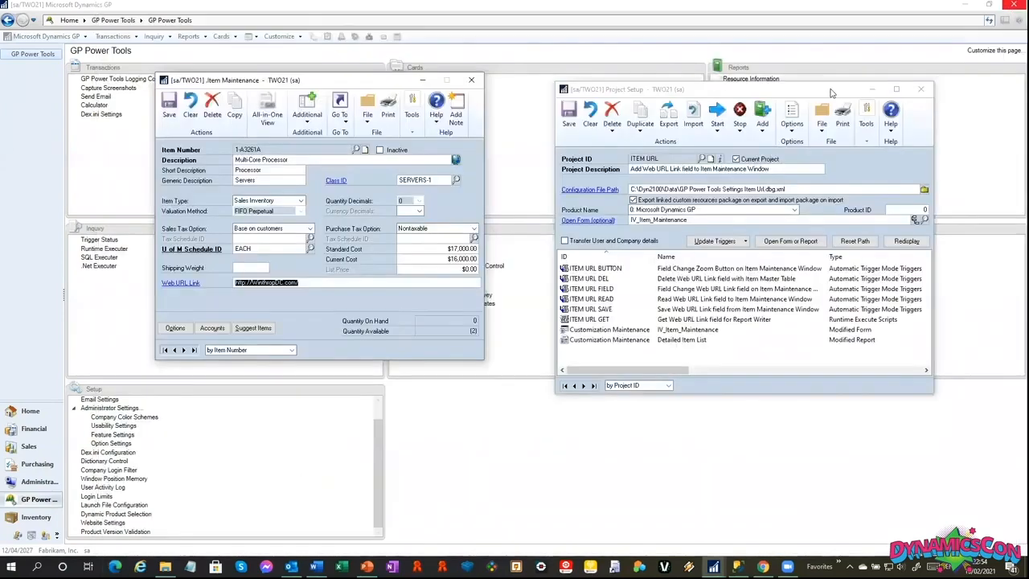
Save the item with its Web URL Link, reload the first item record to check the link, and close Item Maintenance.
left_click(473, 80)
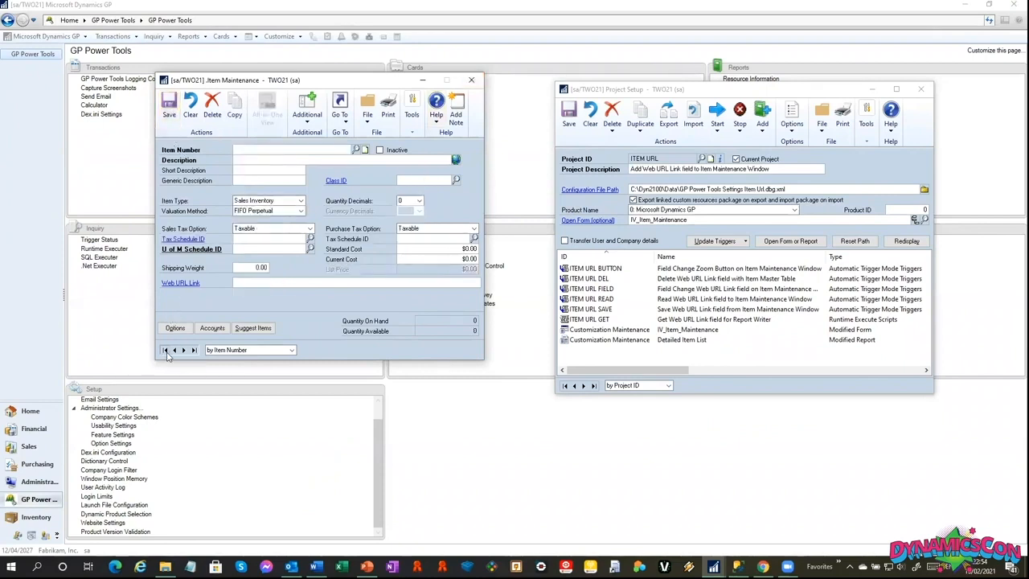
left_click(165, 349)
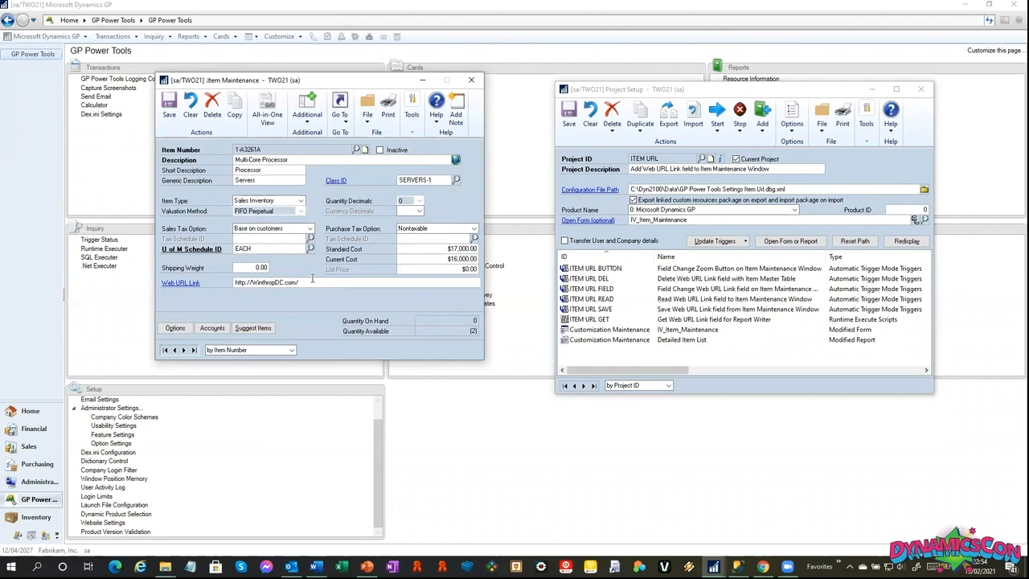
left_click(471, 84)
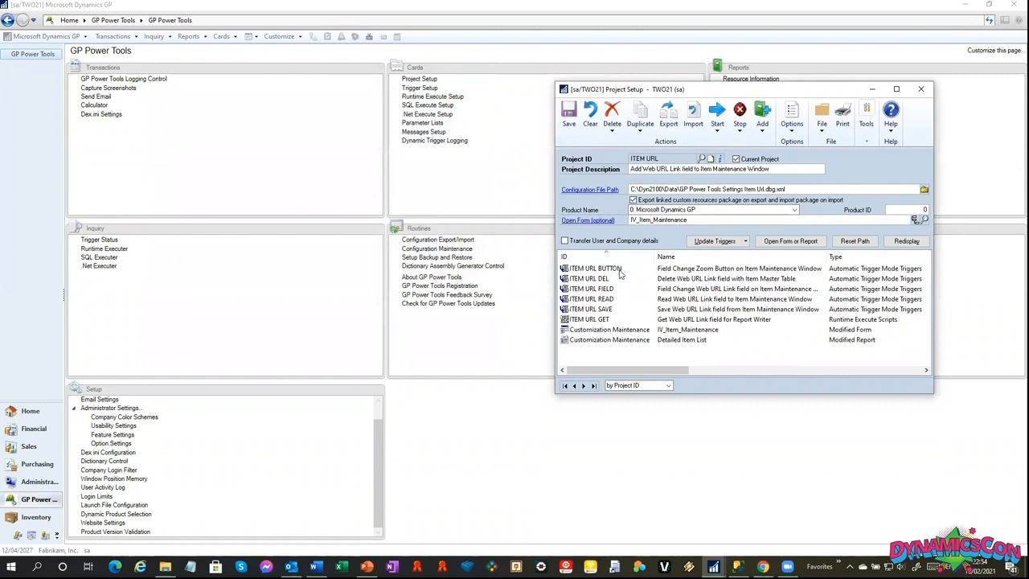
Review the ITEM URL project's button, delete, field, read and save triggers and its Report Writer script.
left_click(620, 274)
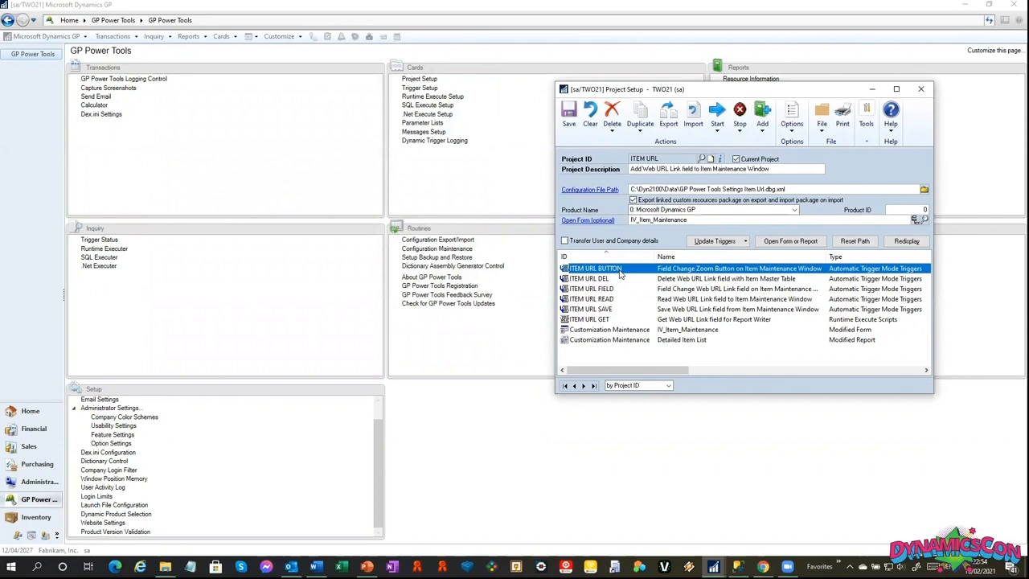
left_click(597, 279)
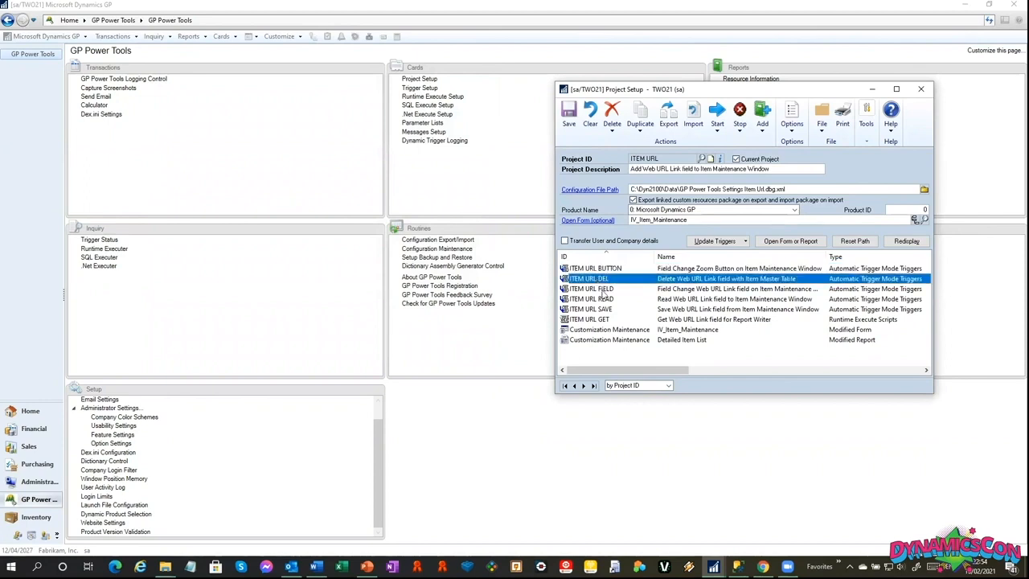
left_click(611, 291)
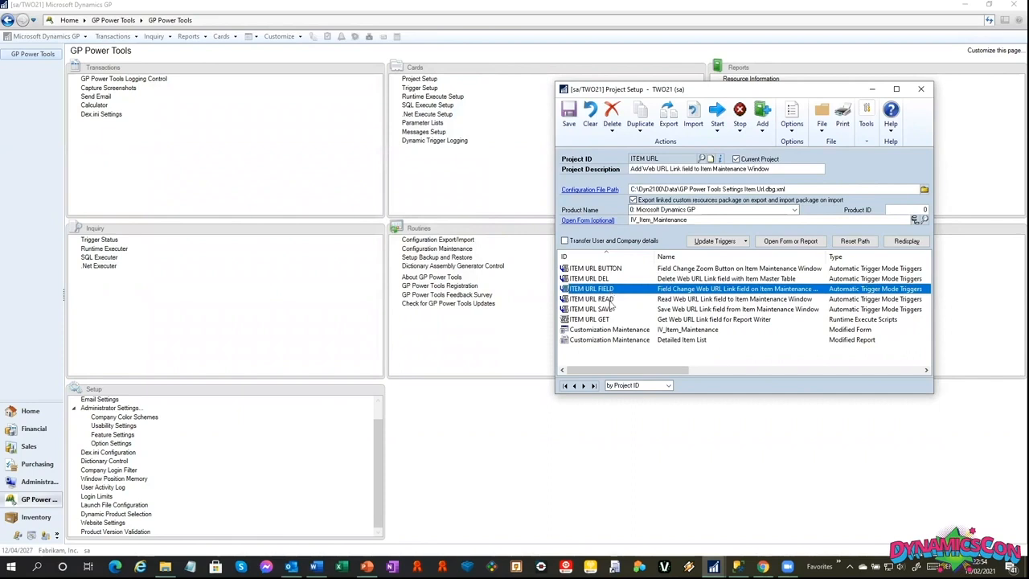
left_click(611, 300)
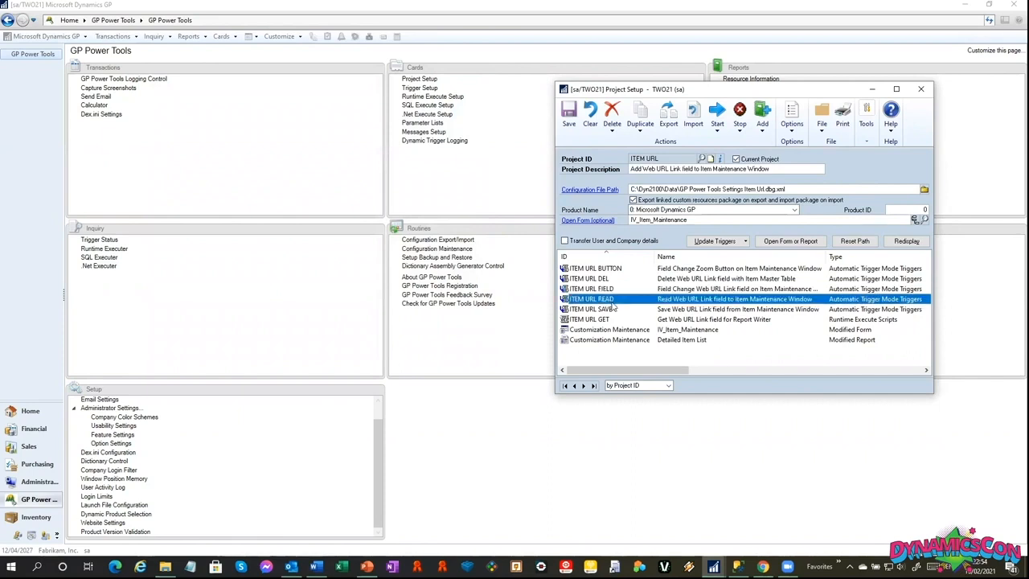
left_click(615, 310)
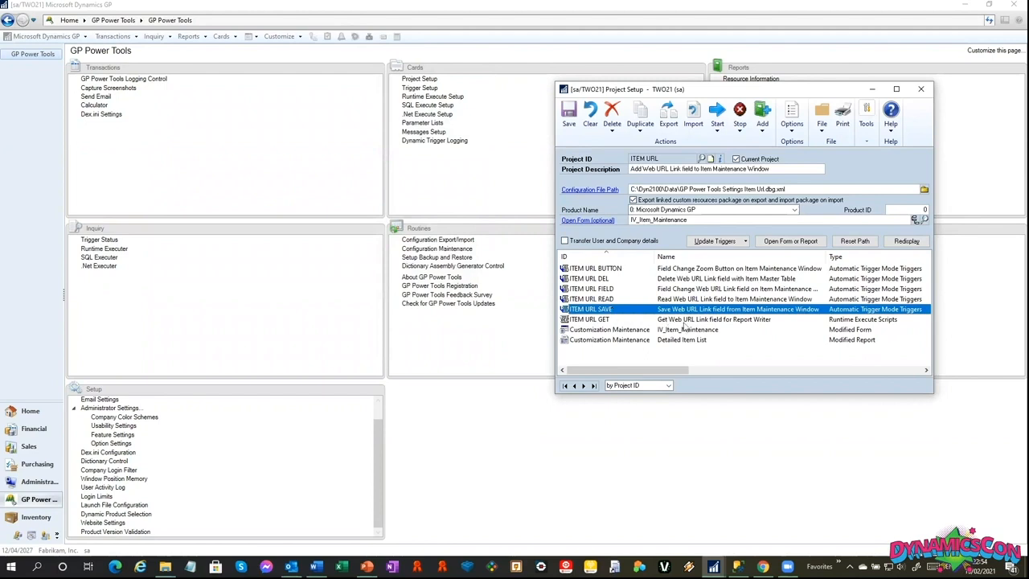
left_click(683, 322)
Open the modified version of Item Maintenance from the project and display the first item record.
left_click(593, 221)
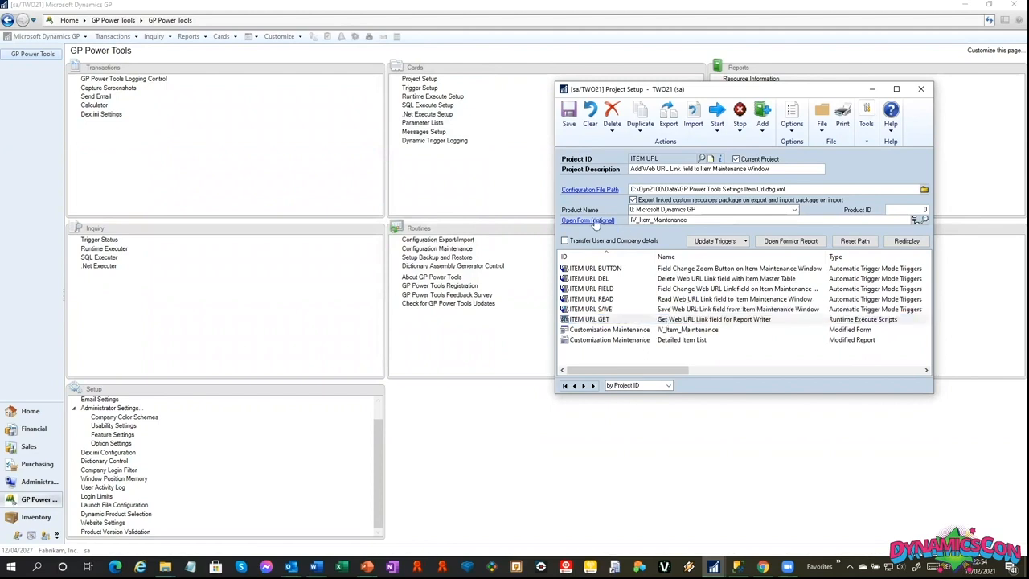
left_click(491, 315)
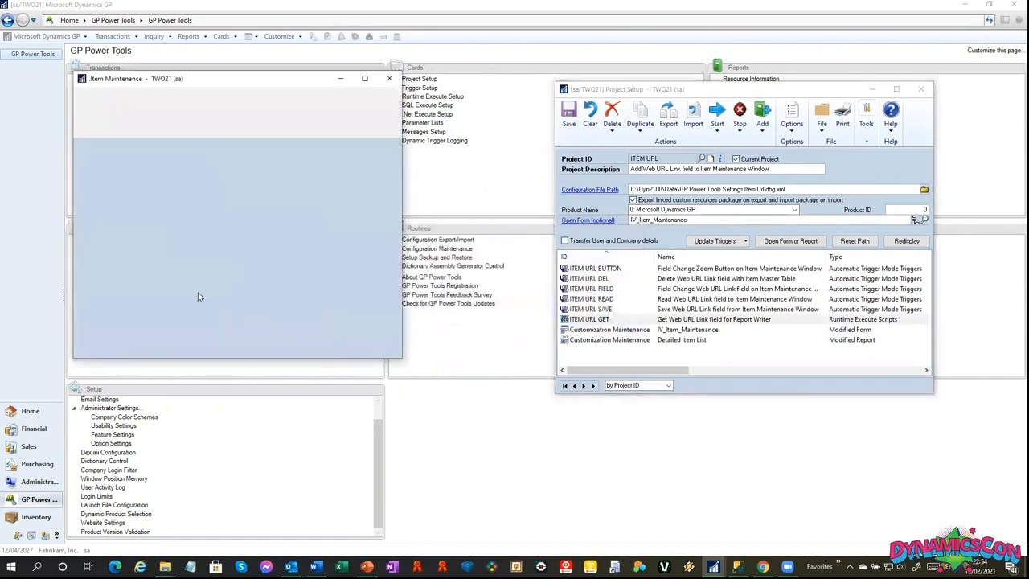
left_click(83, 349)
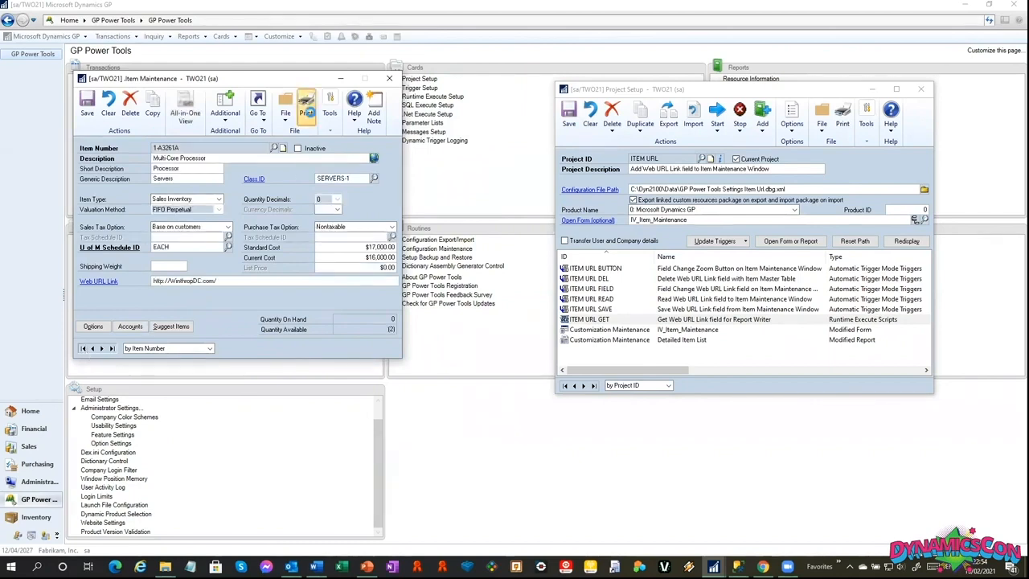
Print the Detailed Item List for the item to the screen, review its Web URL Link, and close the report.
left_click(306, 113)
left_click(551, 316)
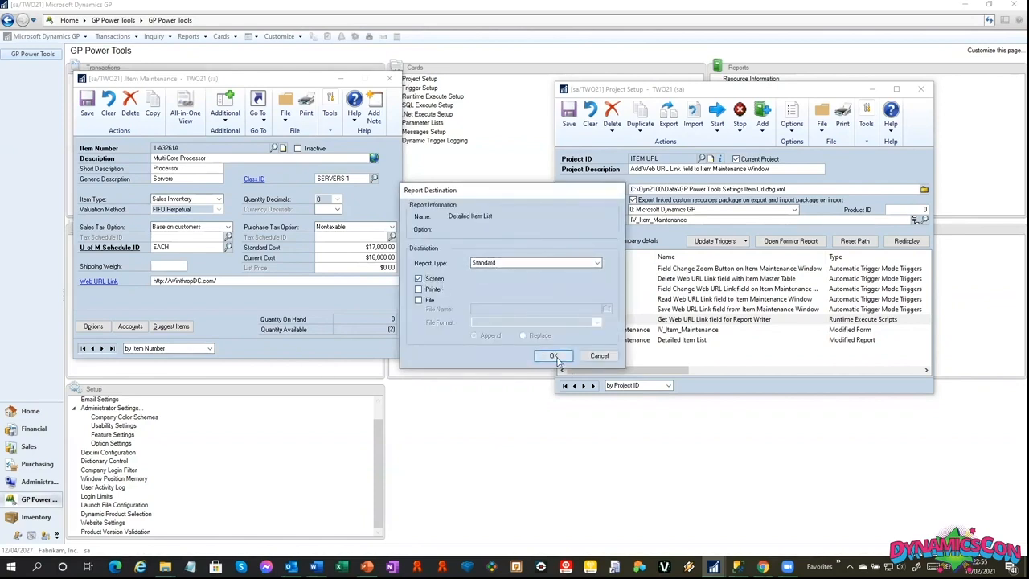
left_click(555, 356)
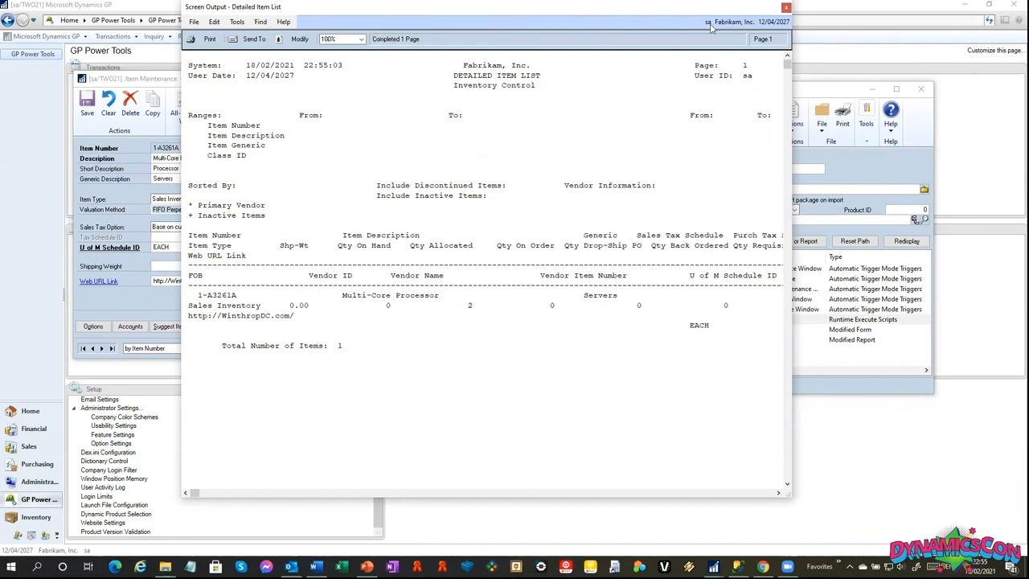
left_click_drag(674, 13, 560, 41)
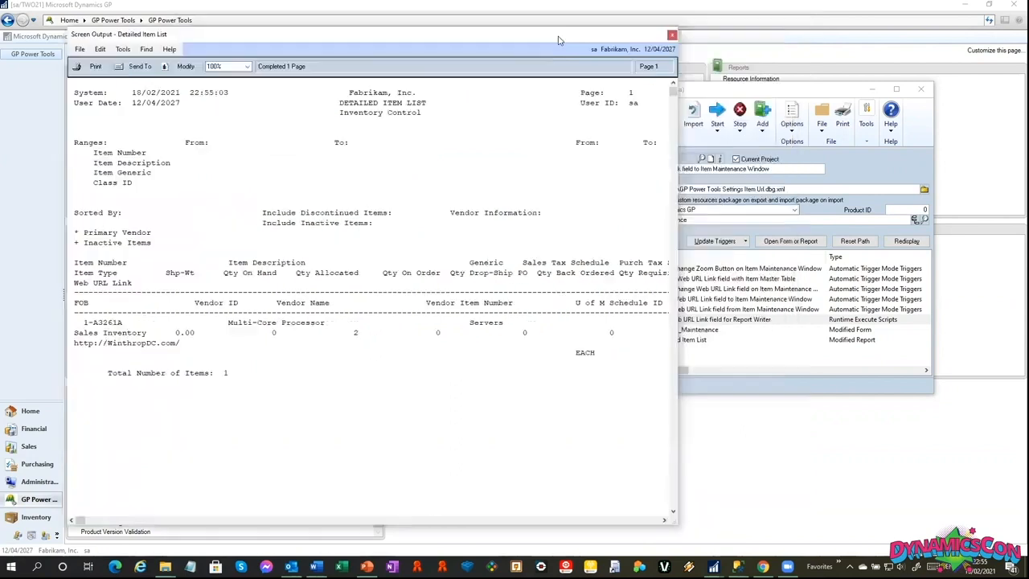
left_click(673, 36)
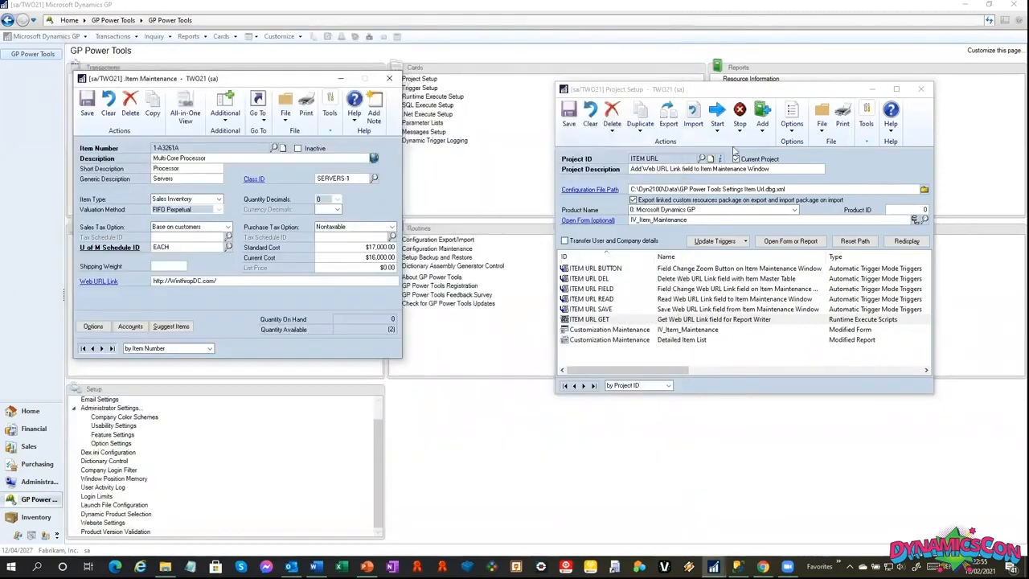
Start all automatic start triggers from Project Setup.
left_click(717, 131)
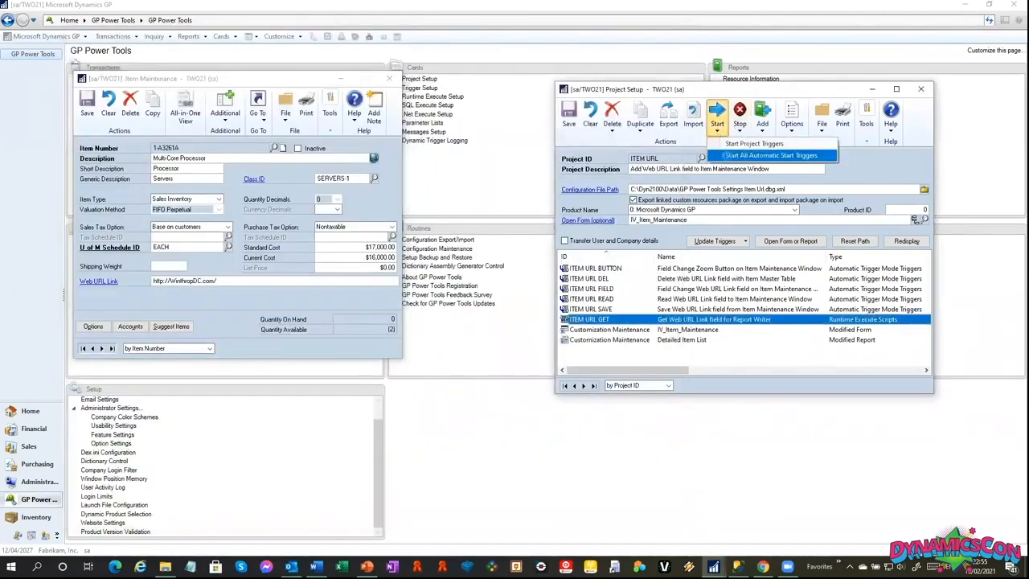
left_click(724, 156)
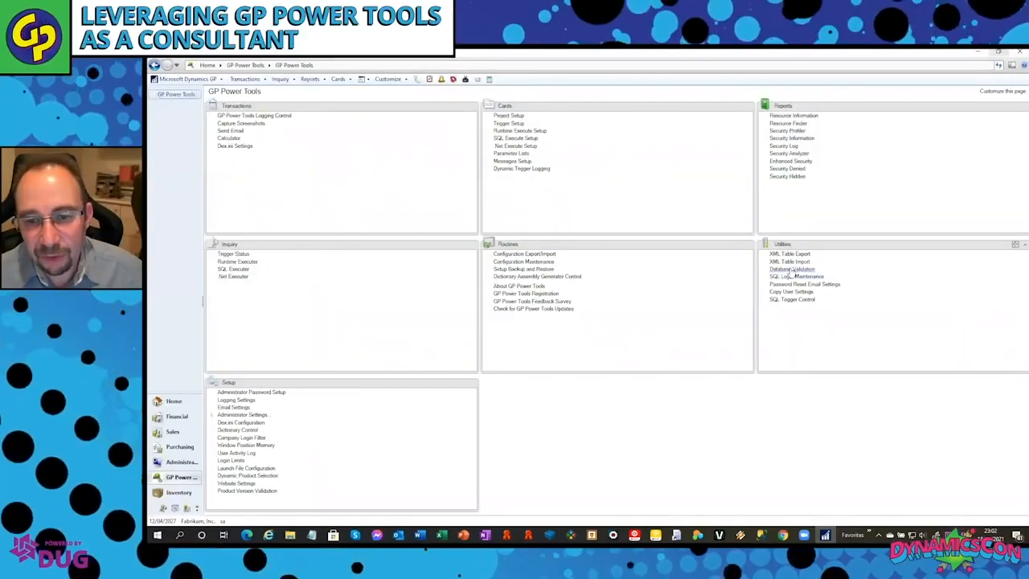
Open Database Validation and its window for fixing users and databases, accepting the backup warnings.
left_click(788, 271)
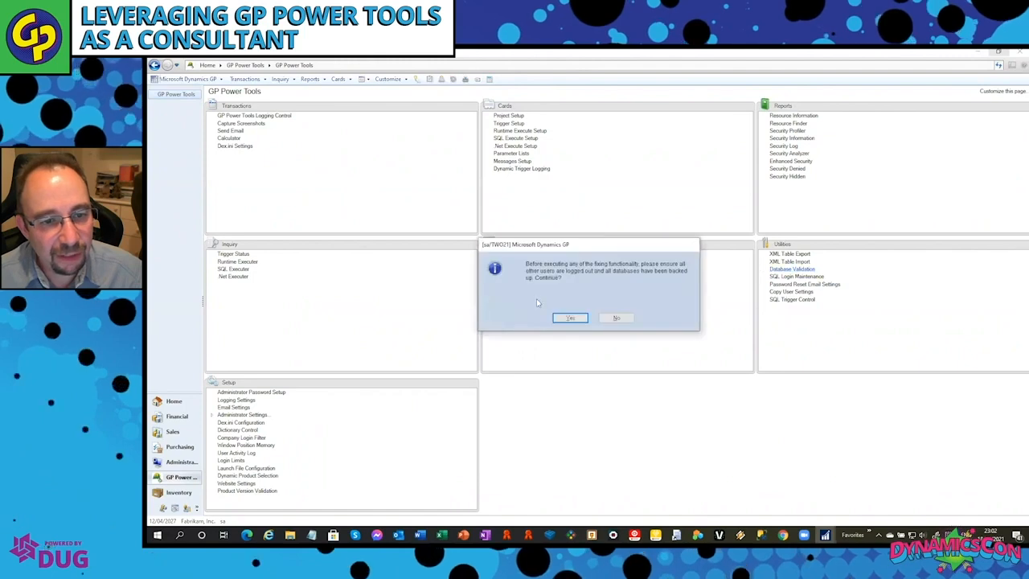
left_click(569, 319)
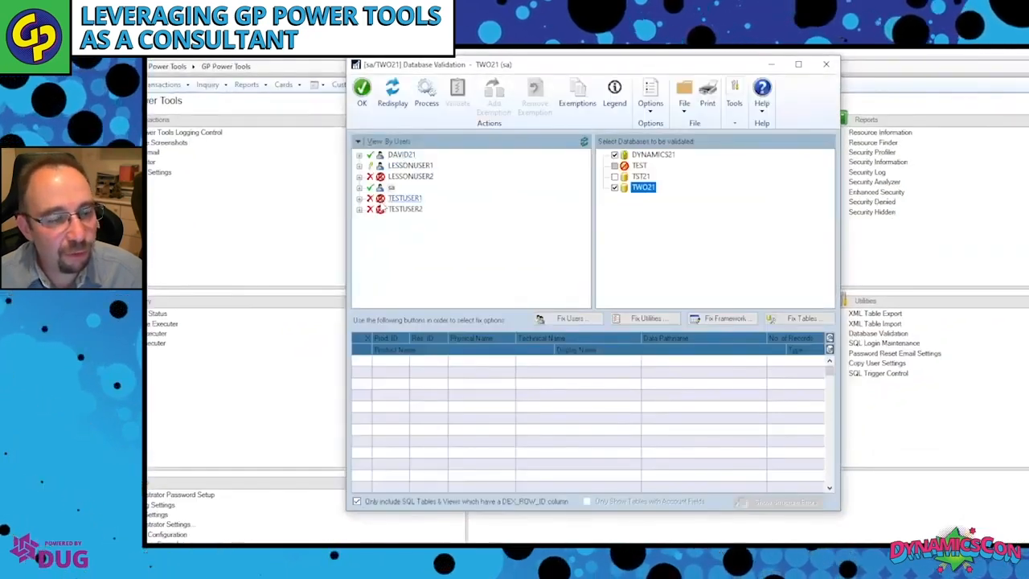
left_click(571, 319)
left_click(588, 396)
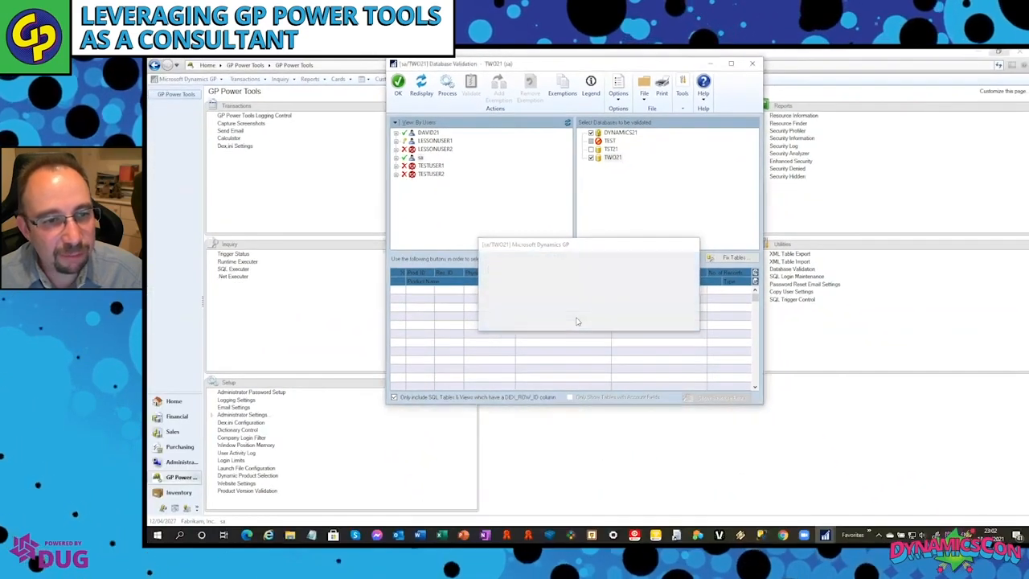
Enter the DYNSA password, select all databases for DYNSA as dbo, and mark the missing TEST company database for reference removal.
left_click(529, 216)
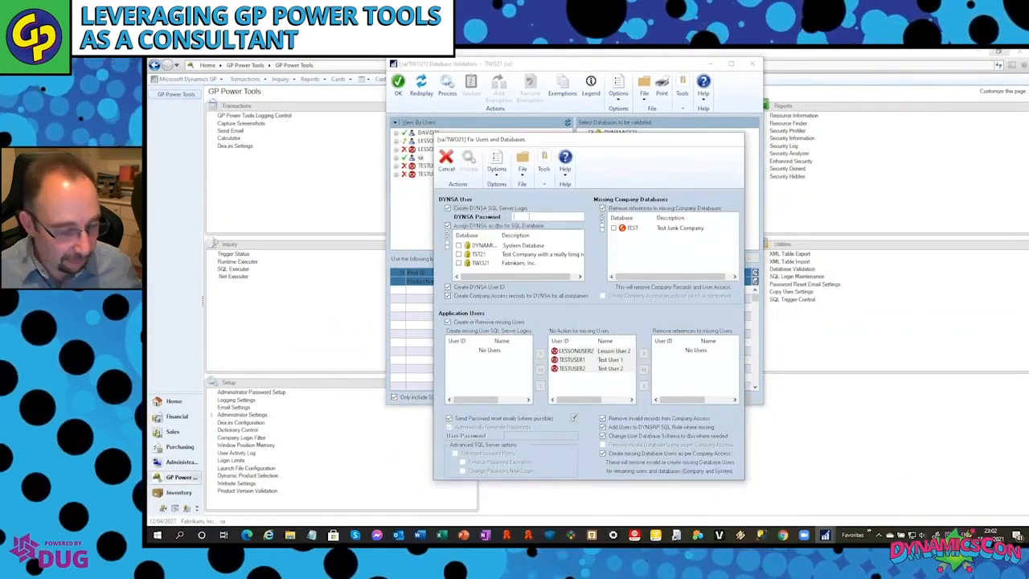
type("••••••")
key("Tab")
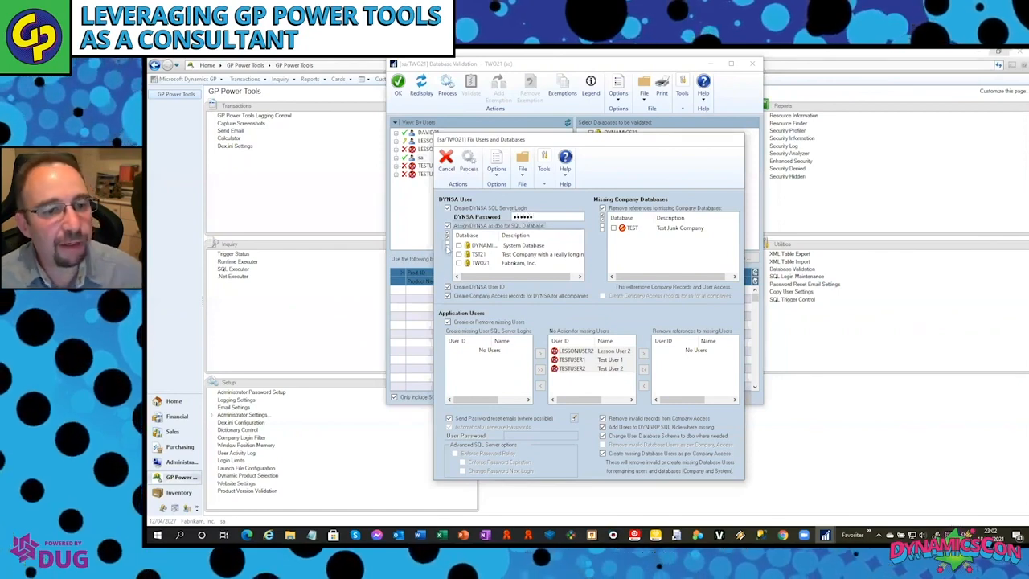
left_click(447, 237)
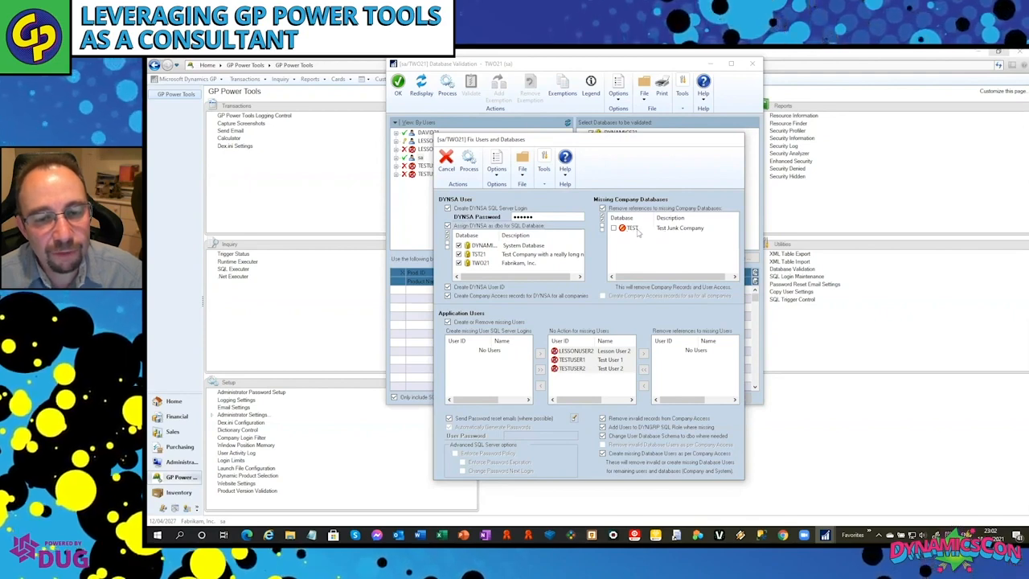
left_click(632, 231)
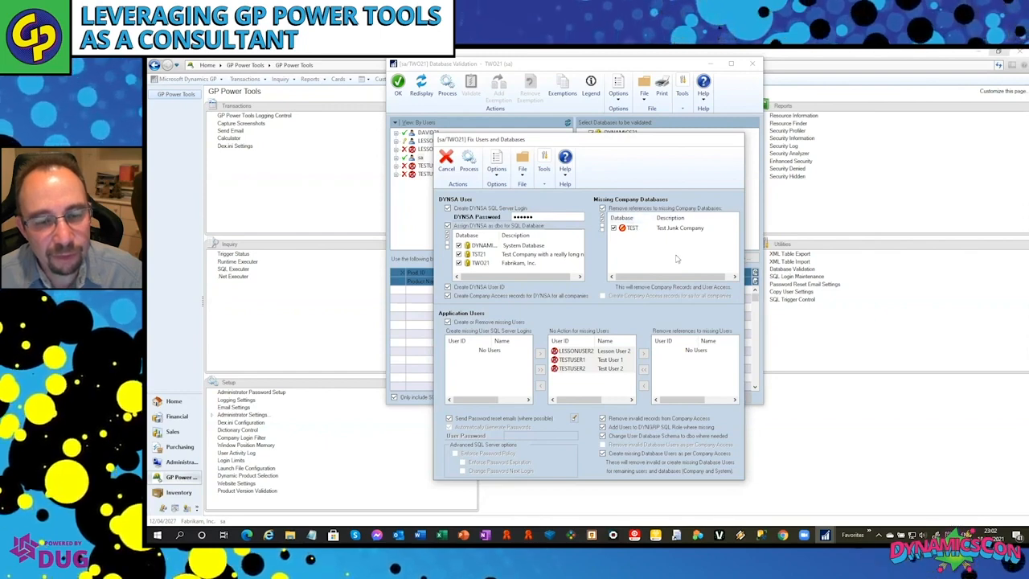
Assign LESSONUSER2 to have its missing SQL Server login created, and TESTUSER1 and TESTUSER2 to have their references removed.
left_click(582, 351)
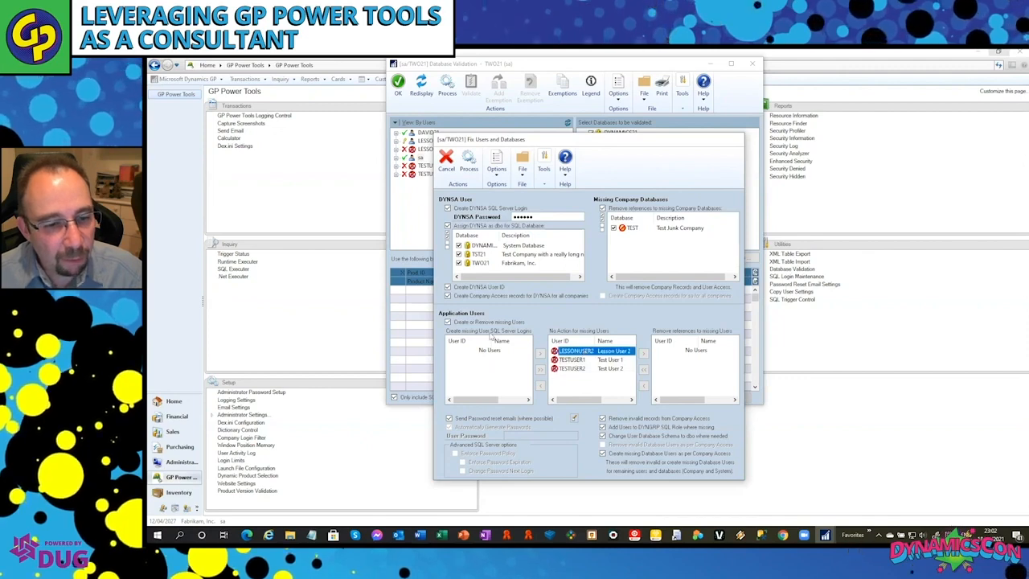
left_click(540, 386)
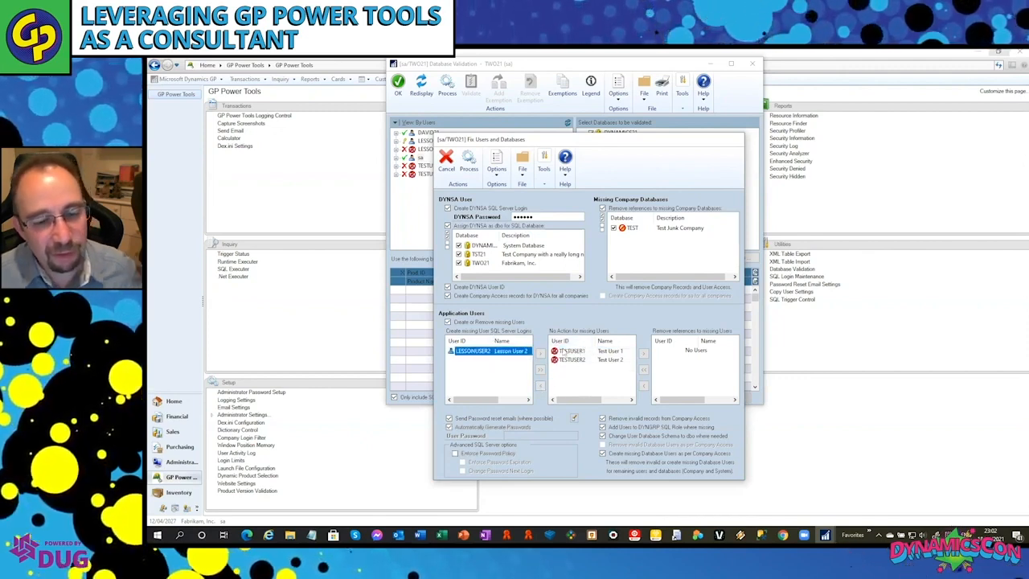
left_click(584, 351)
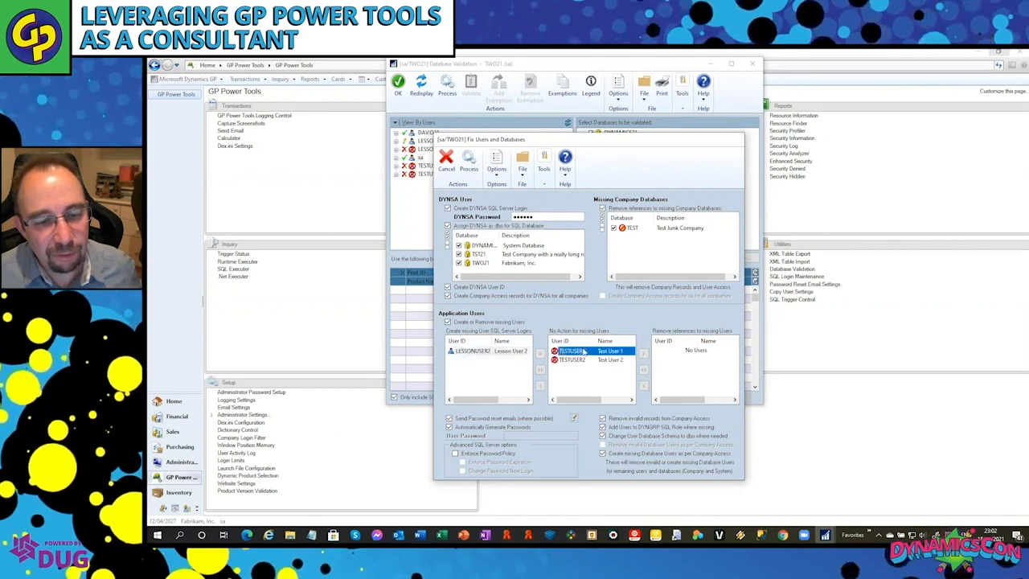
left_click(581, 360, "shift")
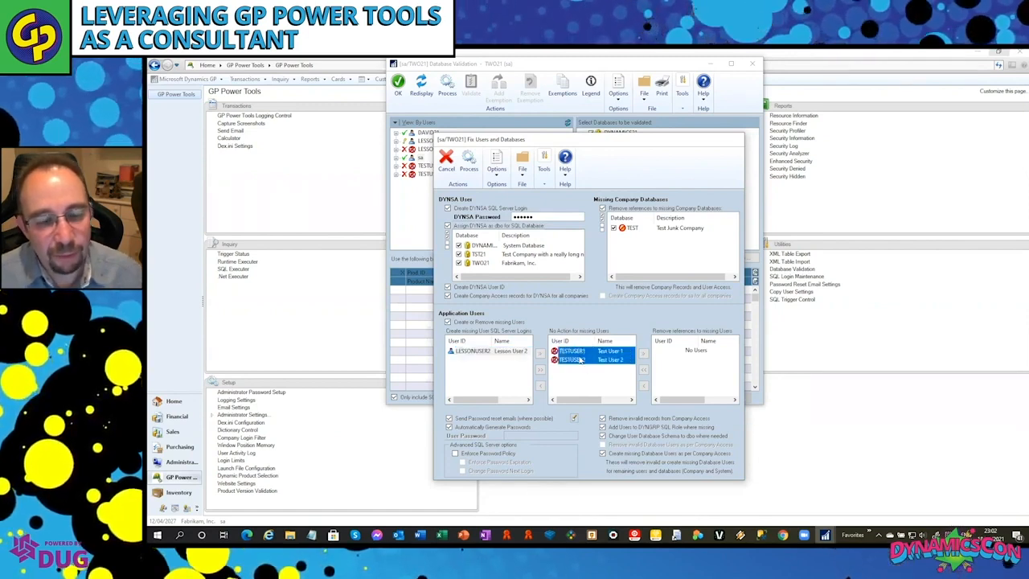
left_click(644, 354)
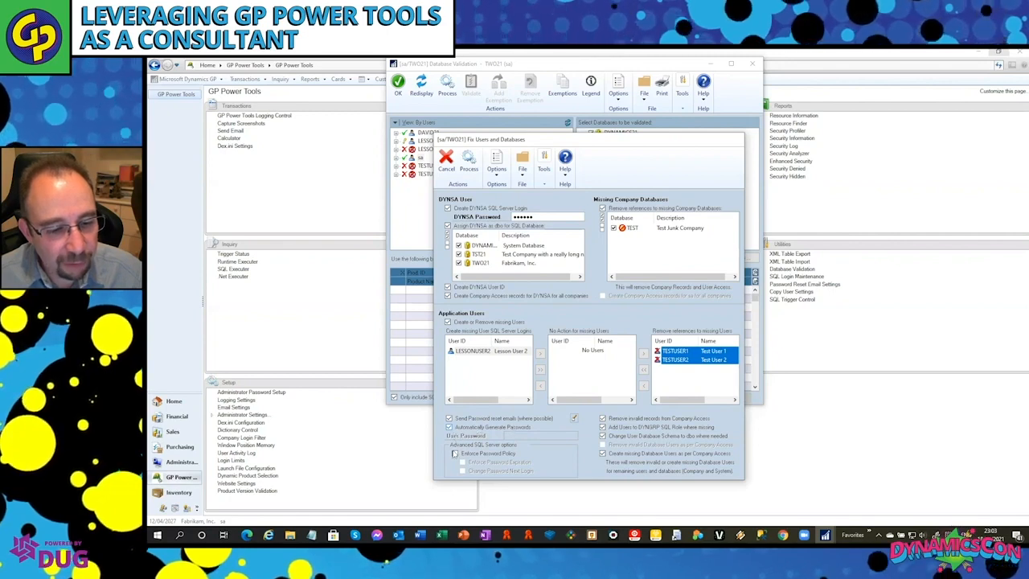
Enforce the password policy with a password change at next login, and process the user and database fixes.
left_click(456, 454)
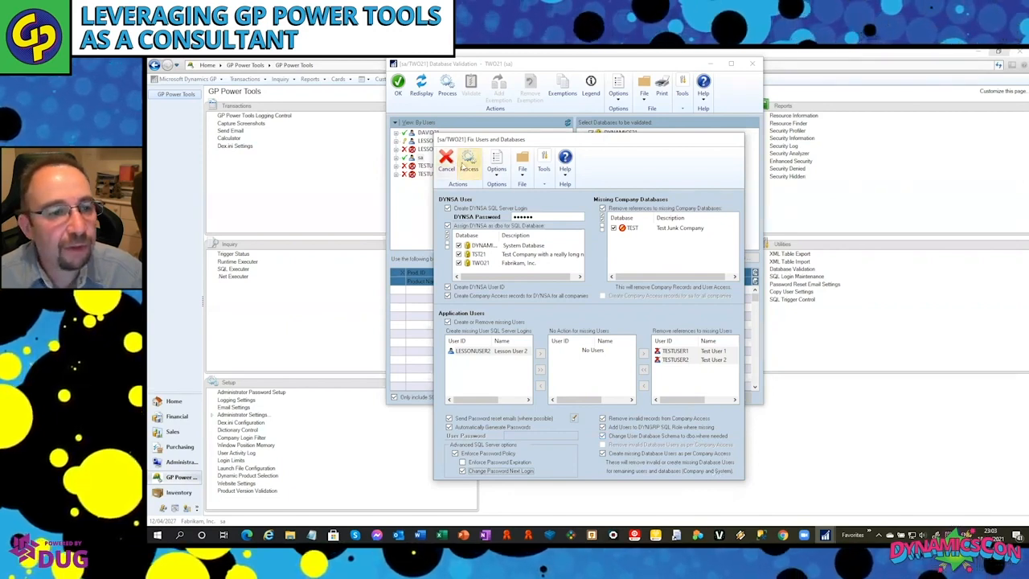
left_click(469, 166)
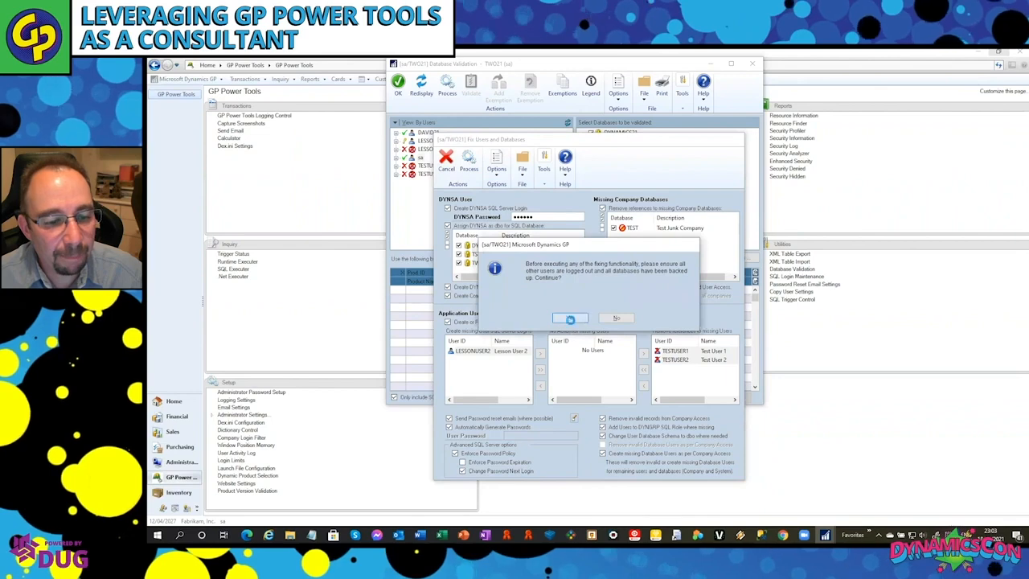
left_click(572, 319)
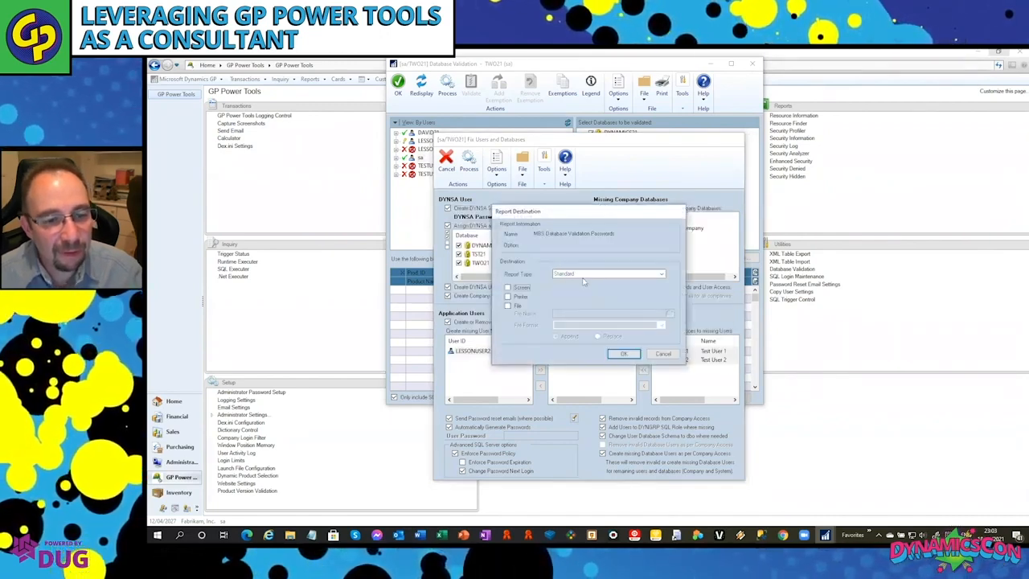
Output the Database Validation Passwords report to the screen, review it and close it.
left_click(621, 354)
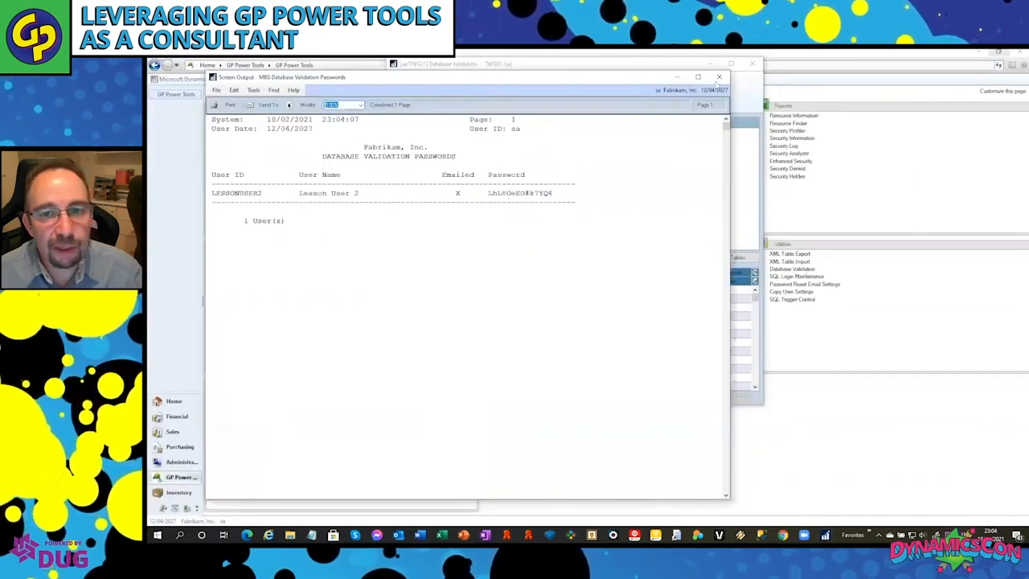
left_click(719, 77)
Process the Dynamics Utilities data fix, removing references to products and company databases which are not installed.
left_click(613, 257)
left_click(570, 318)
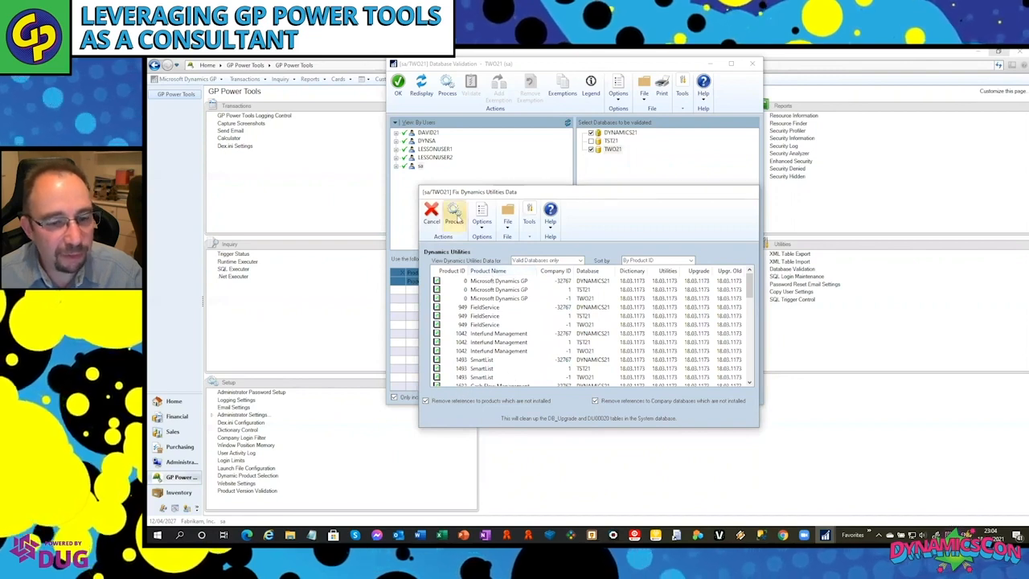
left_click(455, 216)
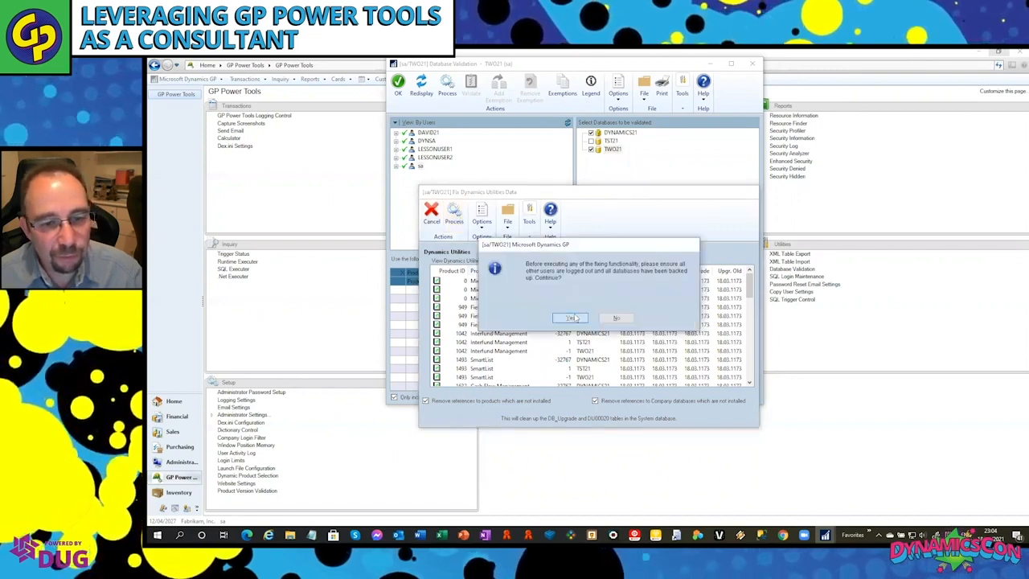
left_click(576, 316)
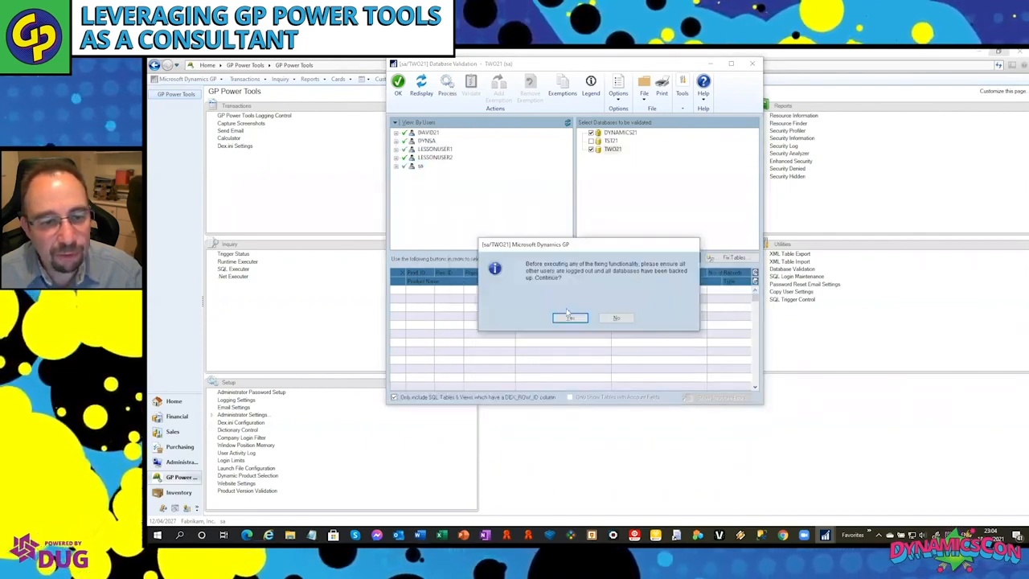
Compare the account framework of TST21, TWO21, the application and DYNAMICS21, and process updating the system database to match the Application Account Framework.
left_click(565, 317)
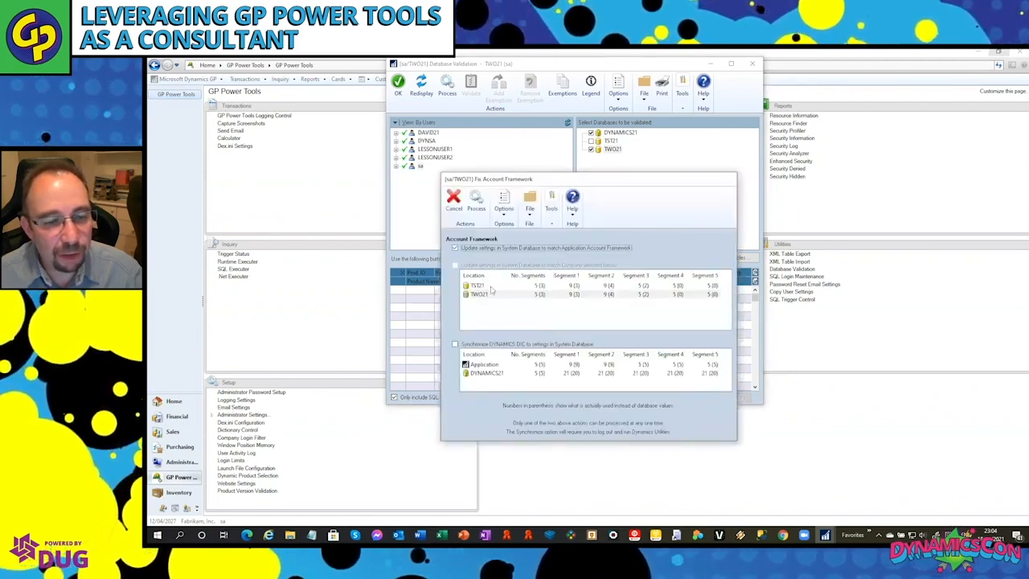
left_click(485, 288)
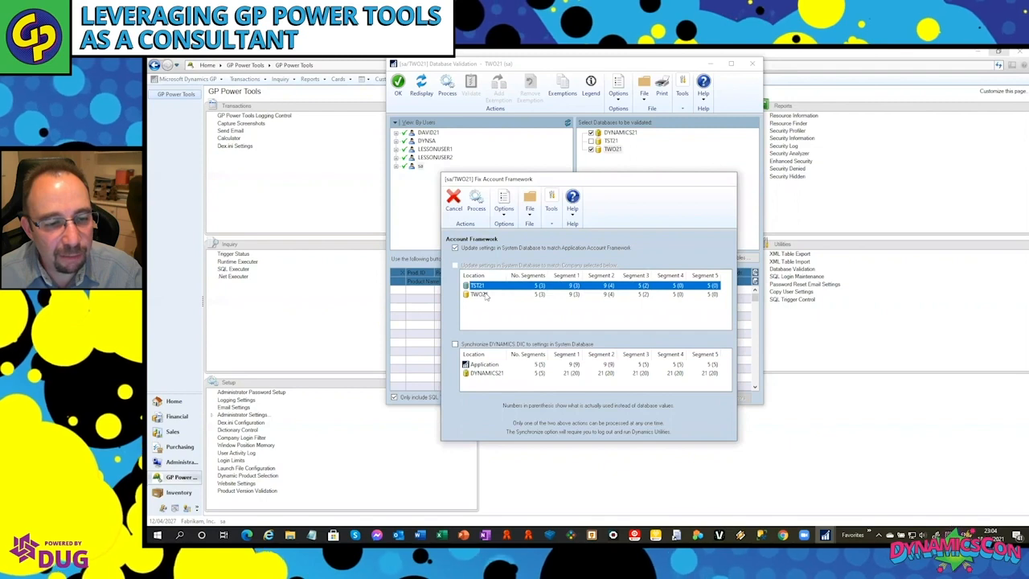
key("Down")
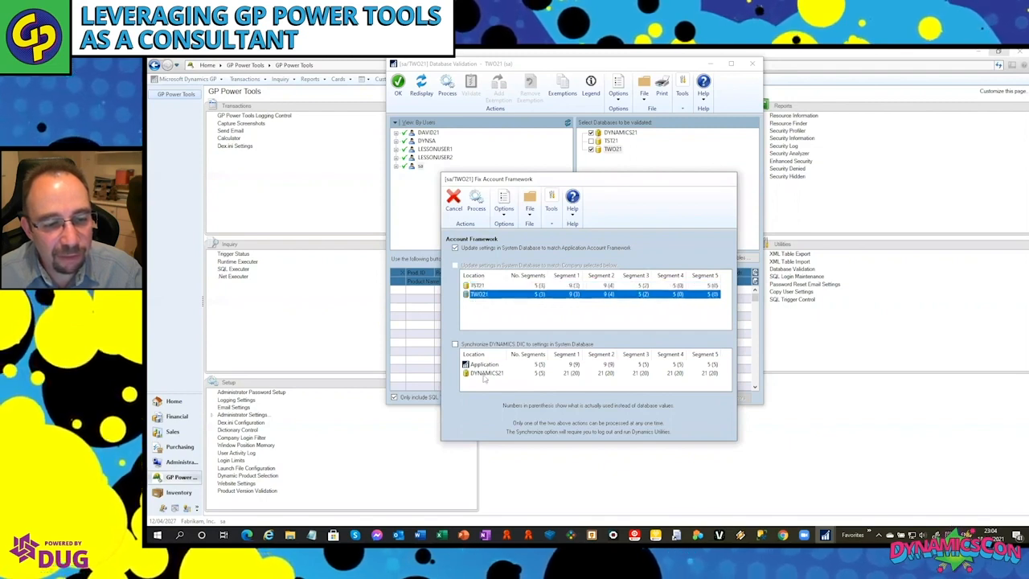
left_click(488, 374)
left_click(487, 365)
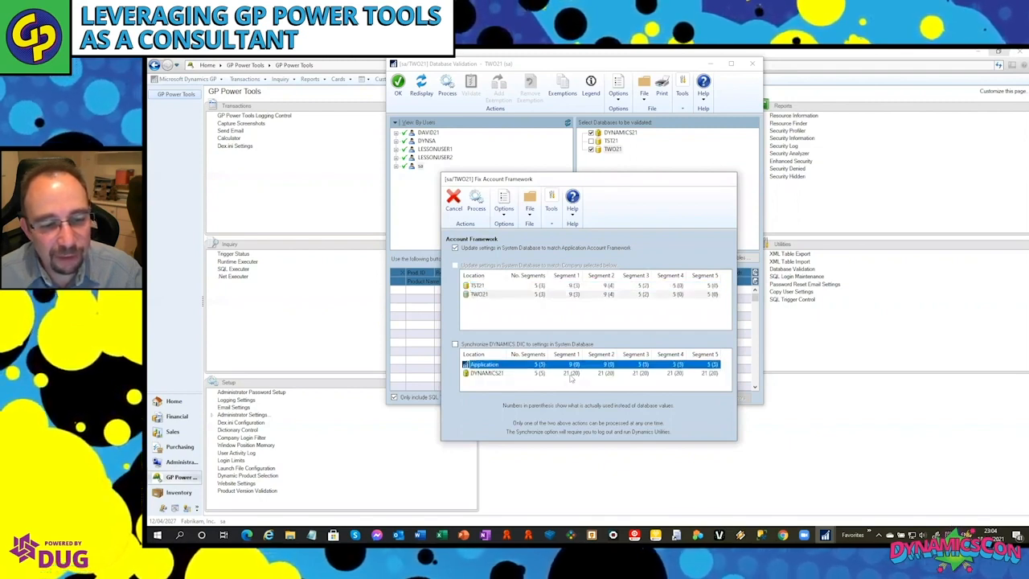
left_click(502, 374)
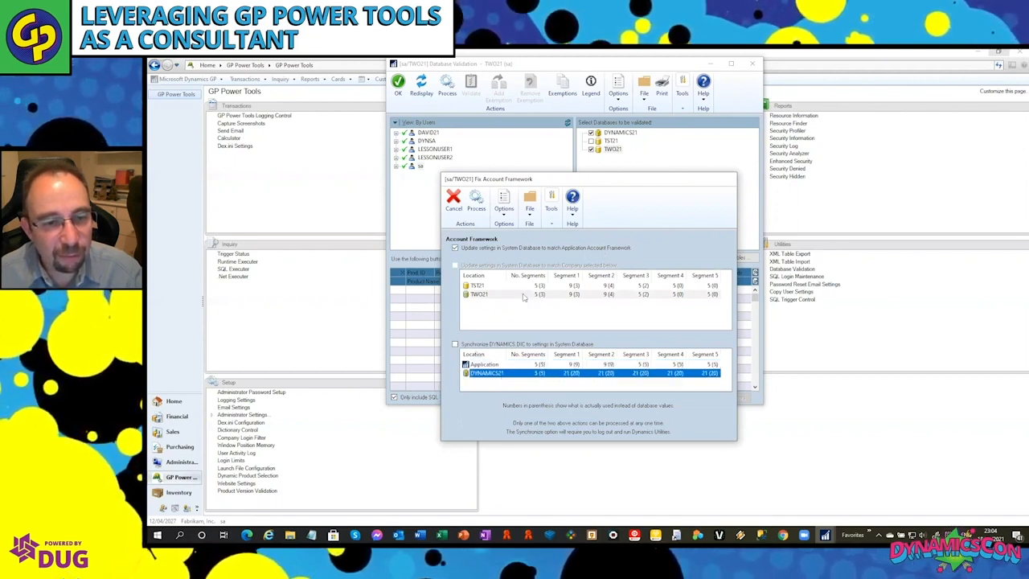
left_click(476, 201)
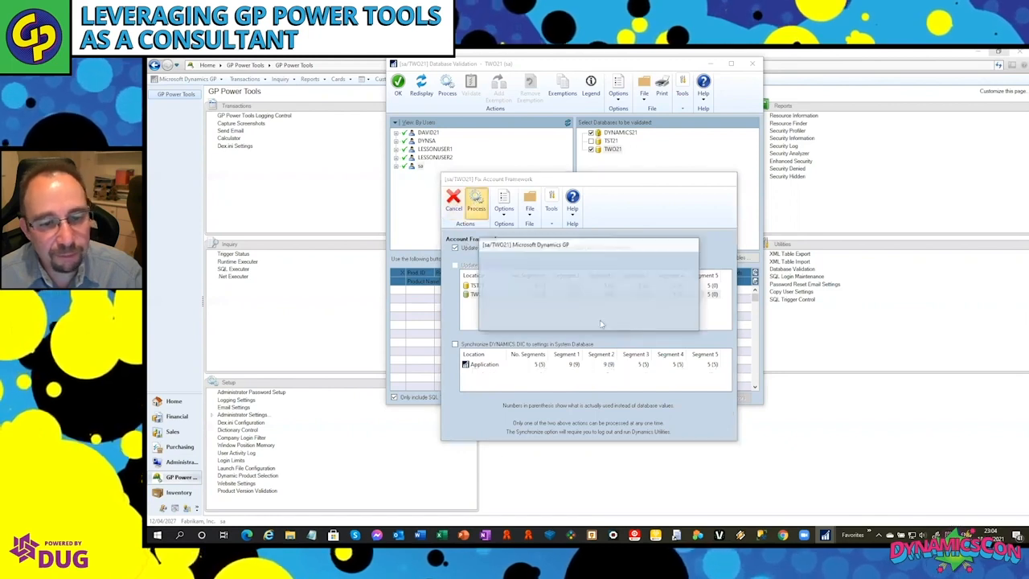
left_click(572, 318)
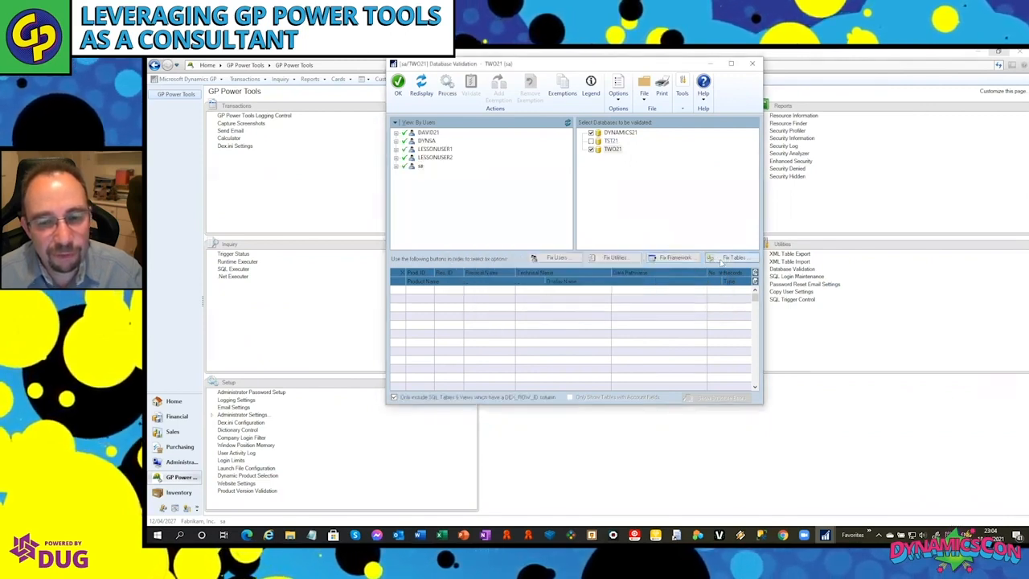
left_click(722, 258)
left_click(571, 319)
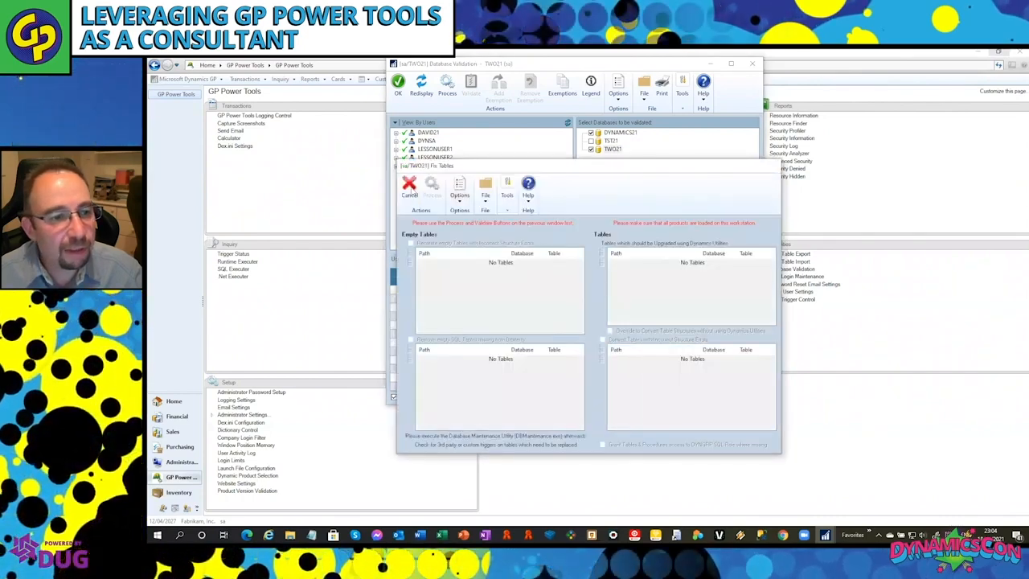
left_click(409, 191)
Process the tables of DYNAMICS21 and TWO21, expand both databases, validate their tables, and dismiss the report destination.
left_click(449, 86)
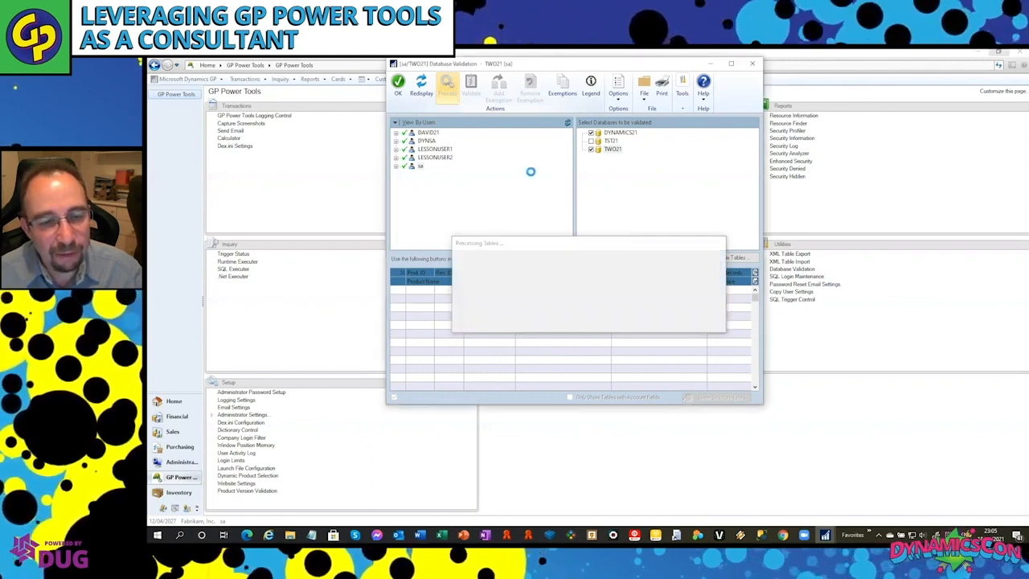
left_click(583, 150)
left_click(582, 133)
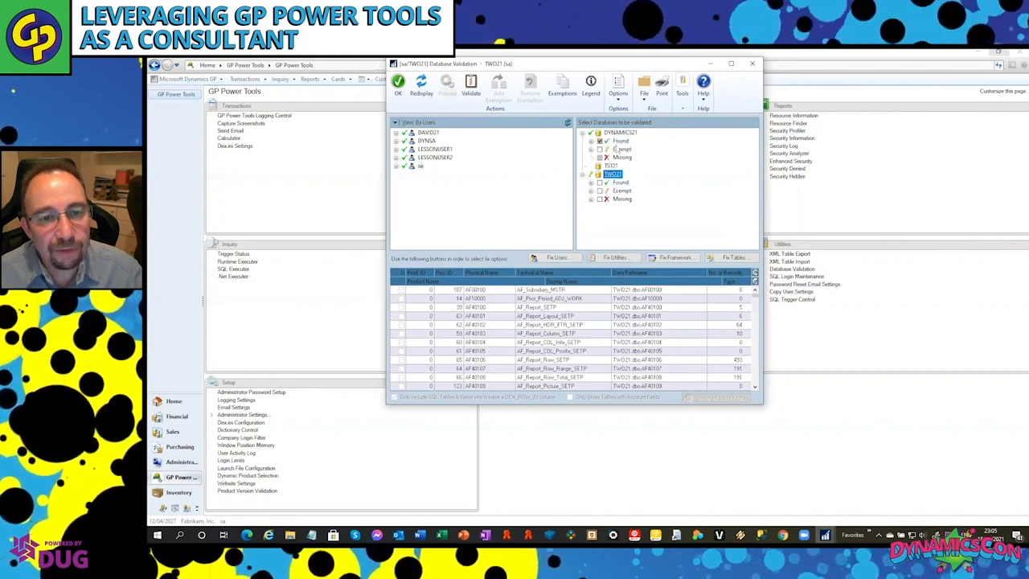
left_click(472, 88)
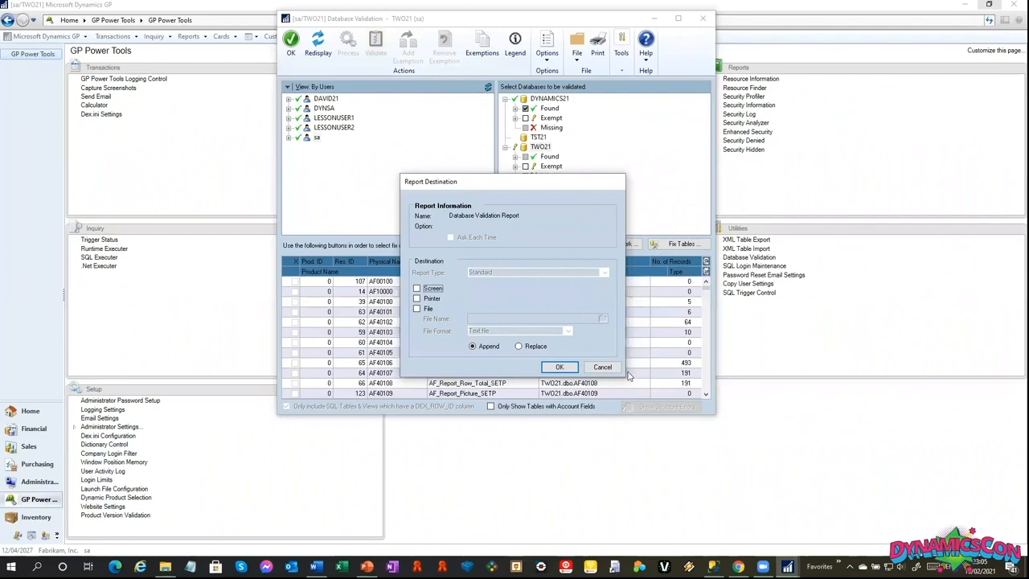
left_click(603, 366)
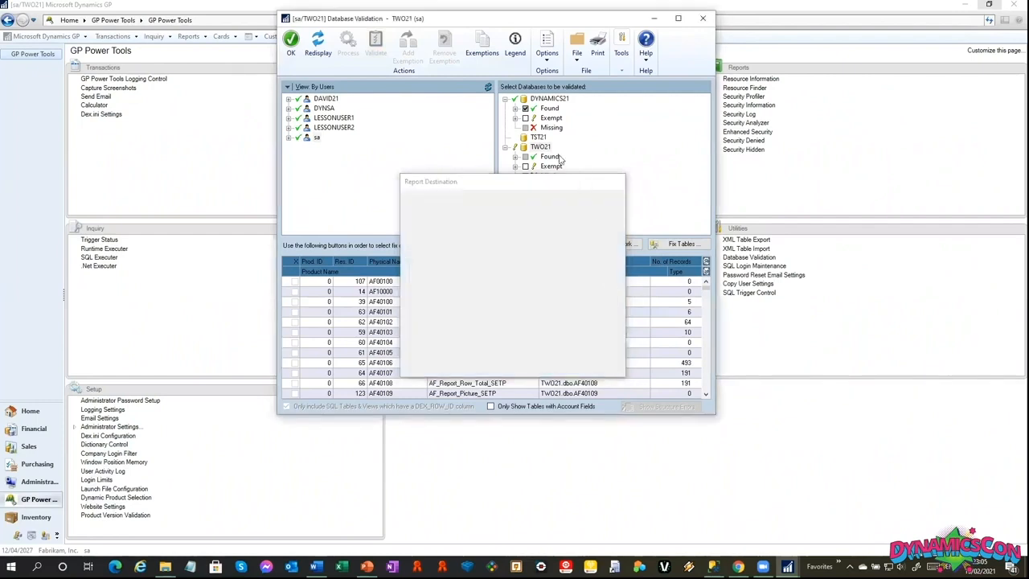
Examine the Incorrect Duplicate and Structure Incorrect tables among the found Dexterity and SQL tables of DYNAMICS21.
left_click(516, 108)
left_click(525, 119)
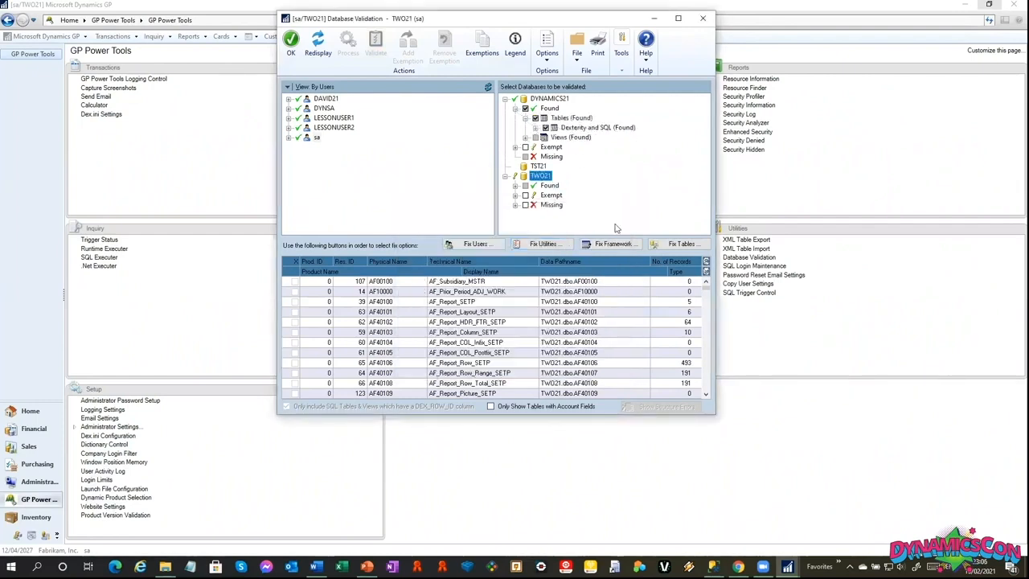
left_click(536, 128)
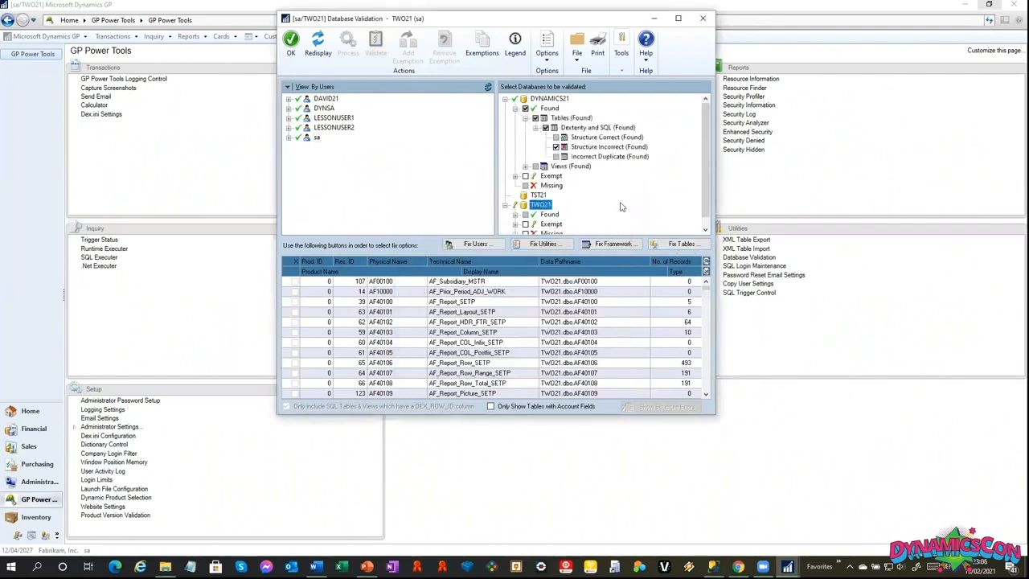
left_click(609, 157)
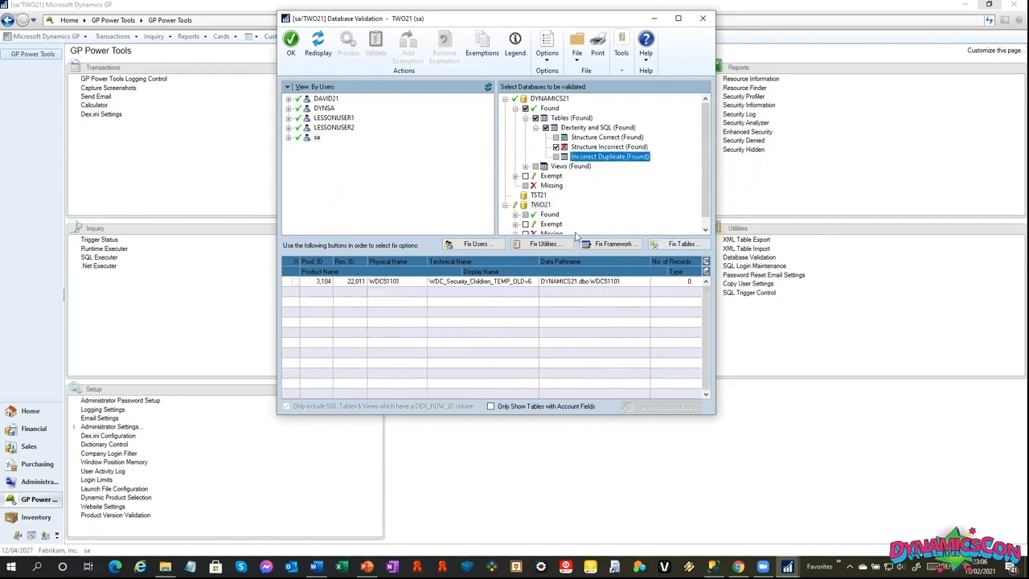
left_click(609, 148)
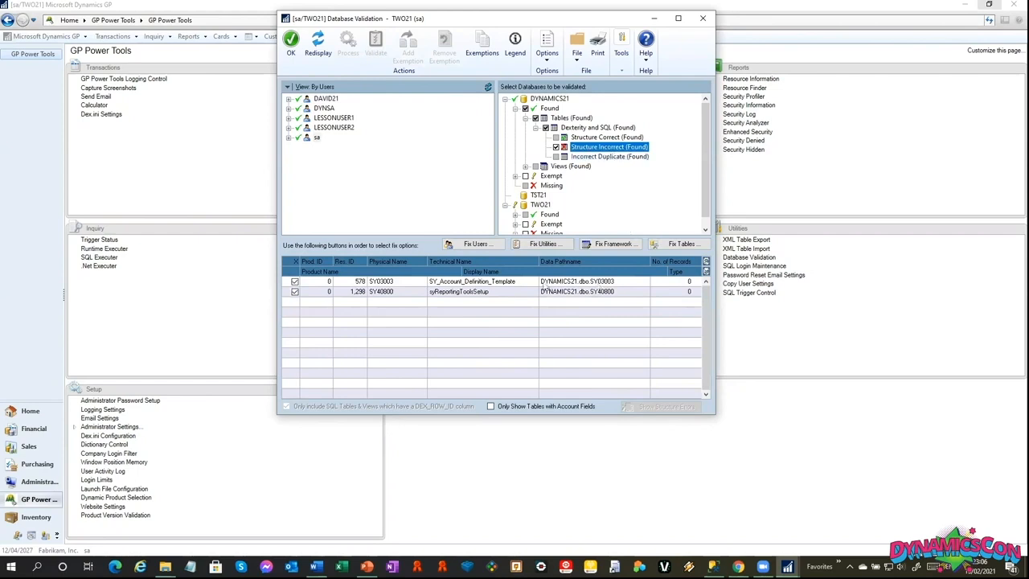
Process the recreation of the empty DYNAMICS21 tables SY03003 and SY40800 with incorrect structures, and close Database Validation without a log report.
left_click(681, 244)
left_click(481, 320)
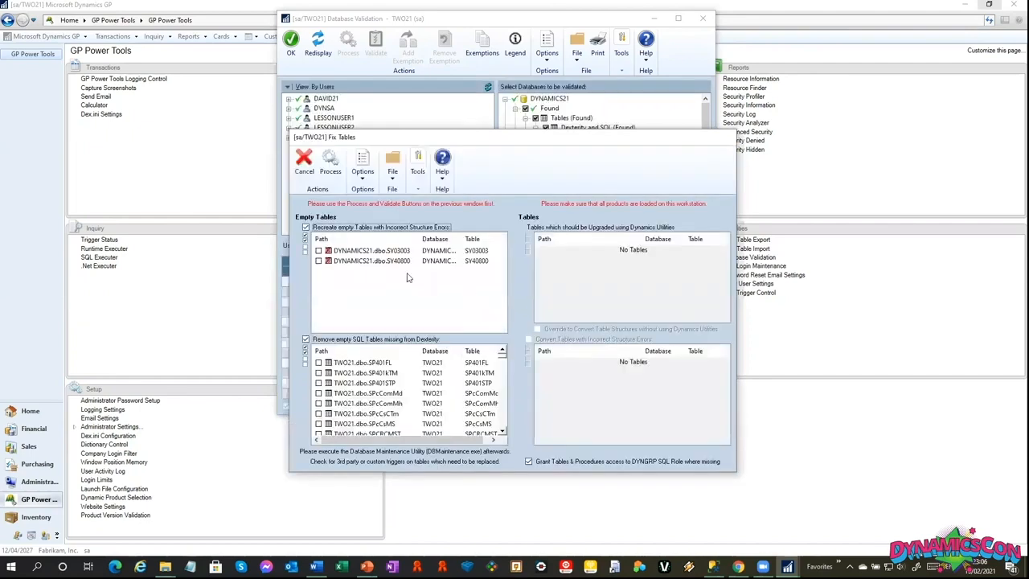
left_click(318, 251)
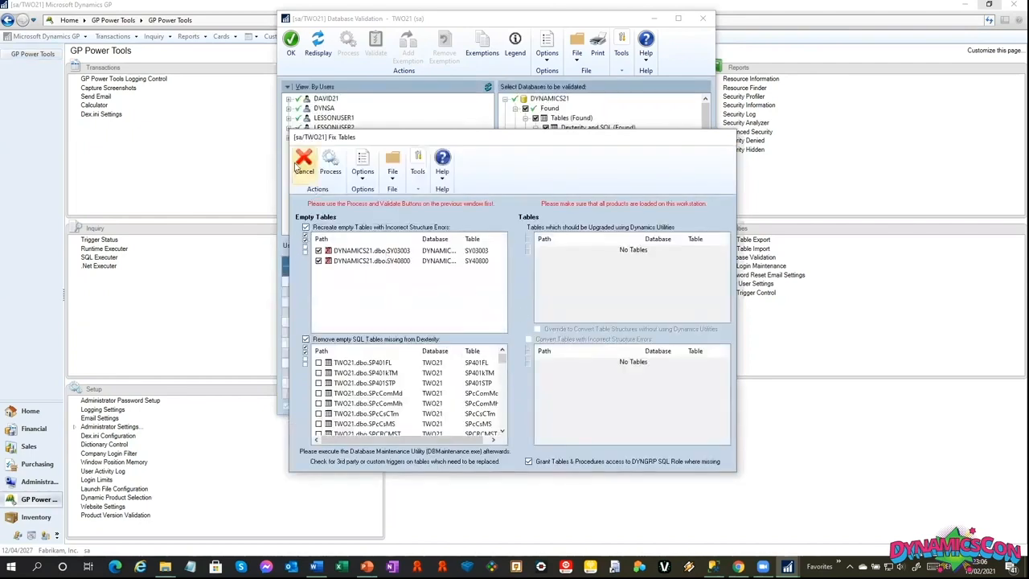
left_click(330, 163)
left_click(492, 313)
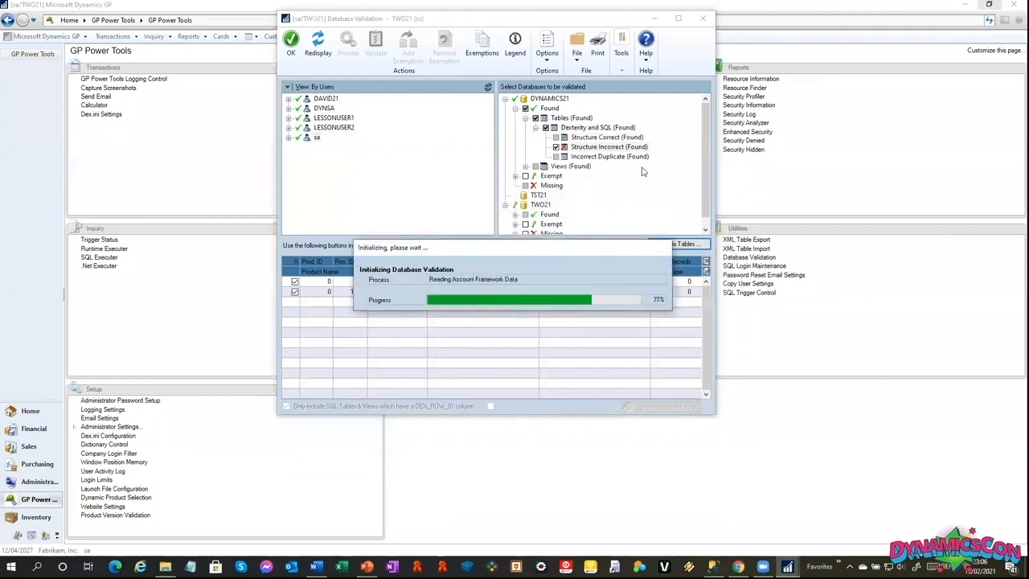
left_click(702, 20)
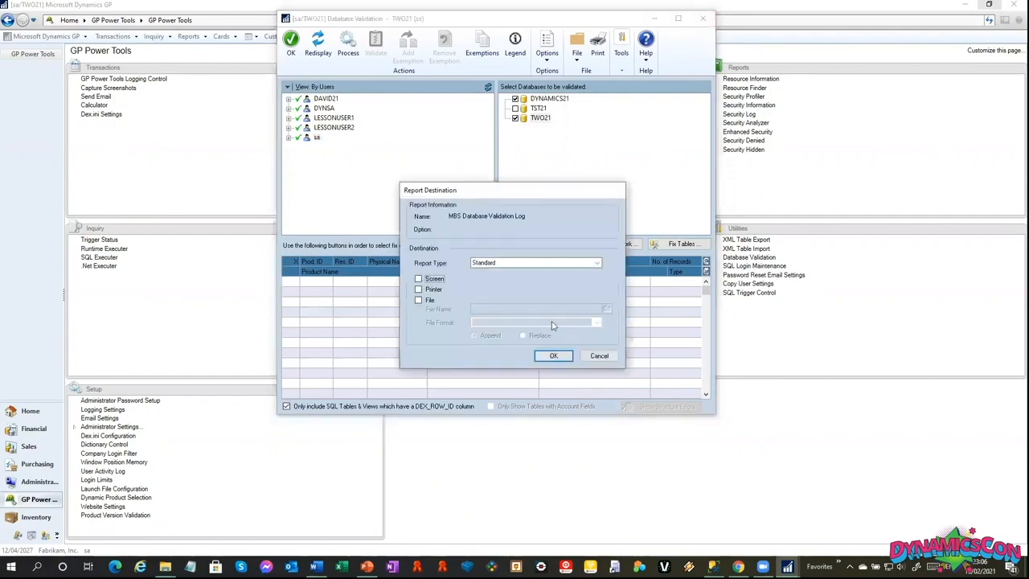
left_click(554, 356)
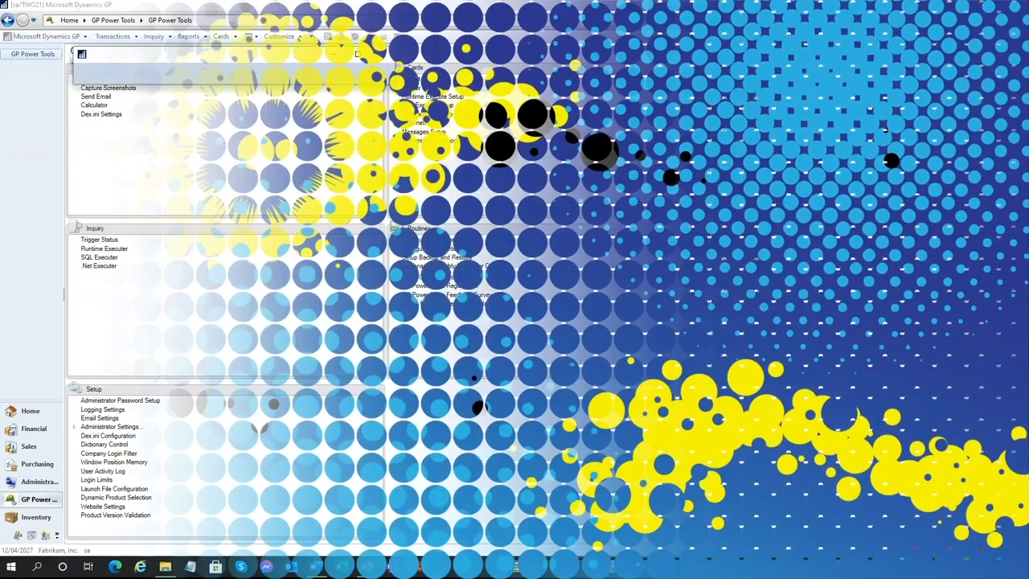